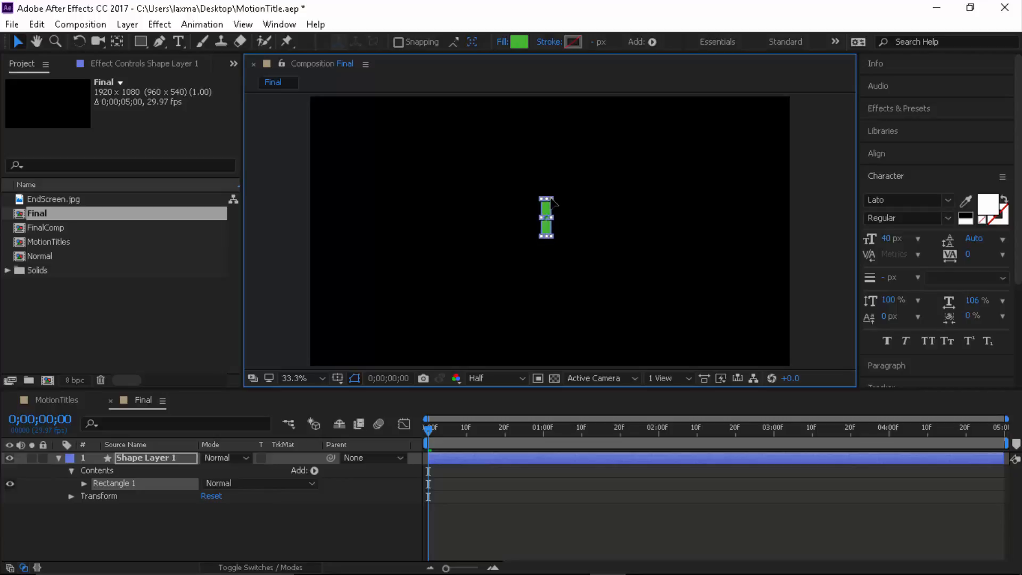
- Move the anchor point of the green rectangle's layer to the centre of the rectangle
{"action": "left_click", "coordinate": [473, 243]}
{"action": "left_click", "coordinate": [547, 212]}
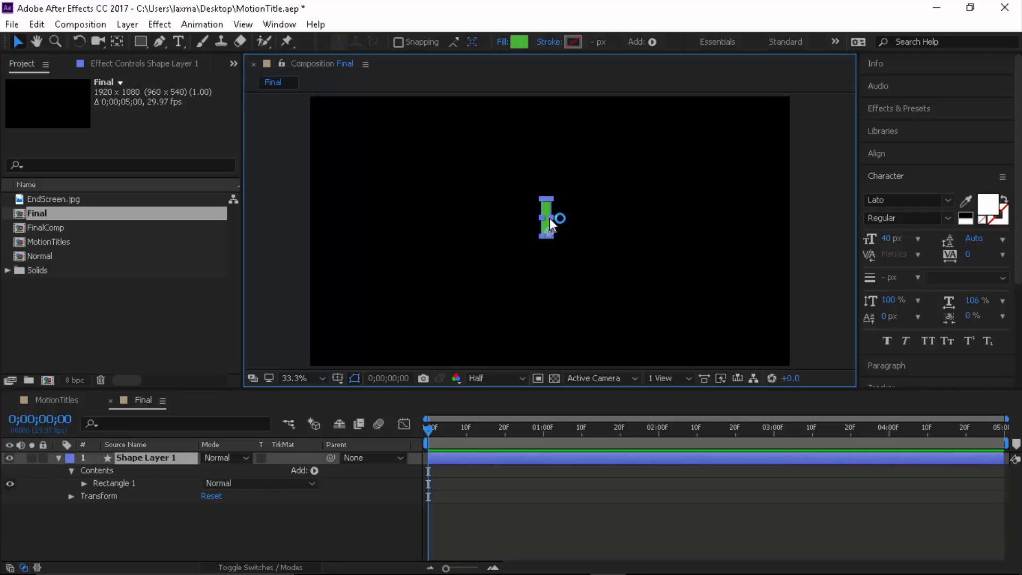
{"action": "left_click", "coordinate": [117, 42]}
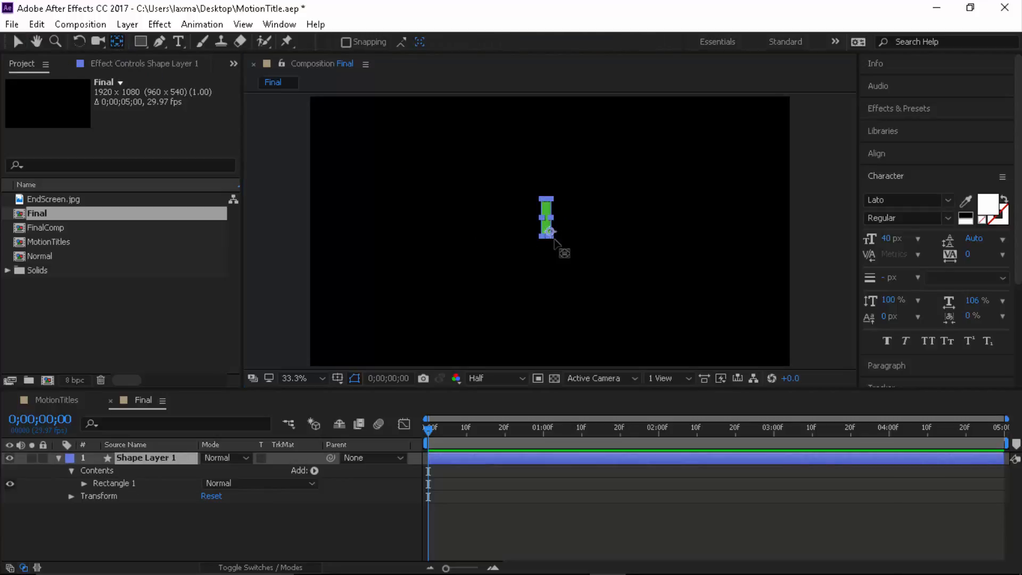
{"action": "left_click_drag", "start_coordinate": [549, 232], "coordinate": [546, 219]}
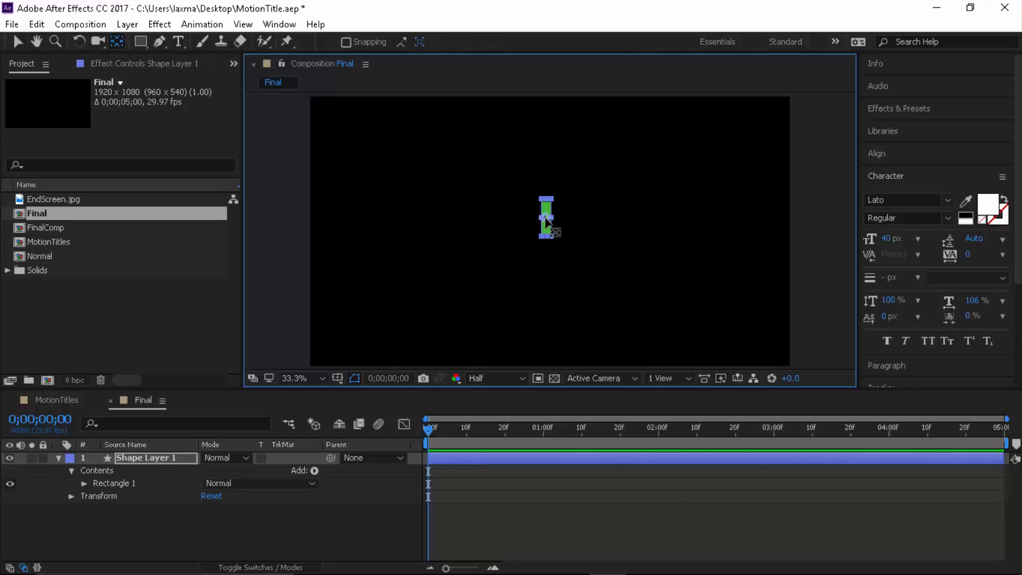
- Move the green rectangle to the lower-right area of the composition and stretch it slightly taller
{"action": "left_click", "coordinate": [24, 44]}
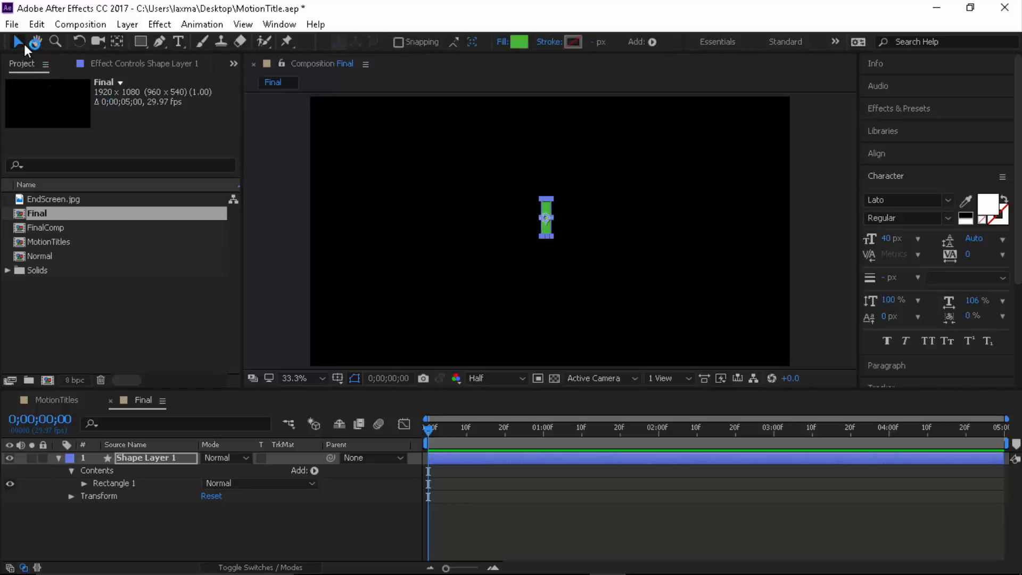
{"action": "left_click_drag", "start_coordinate": [545, 219], "coordinate": [710, 311]}
{"action": "left_click", "coordinate": [244, 510]}
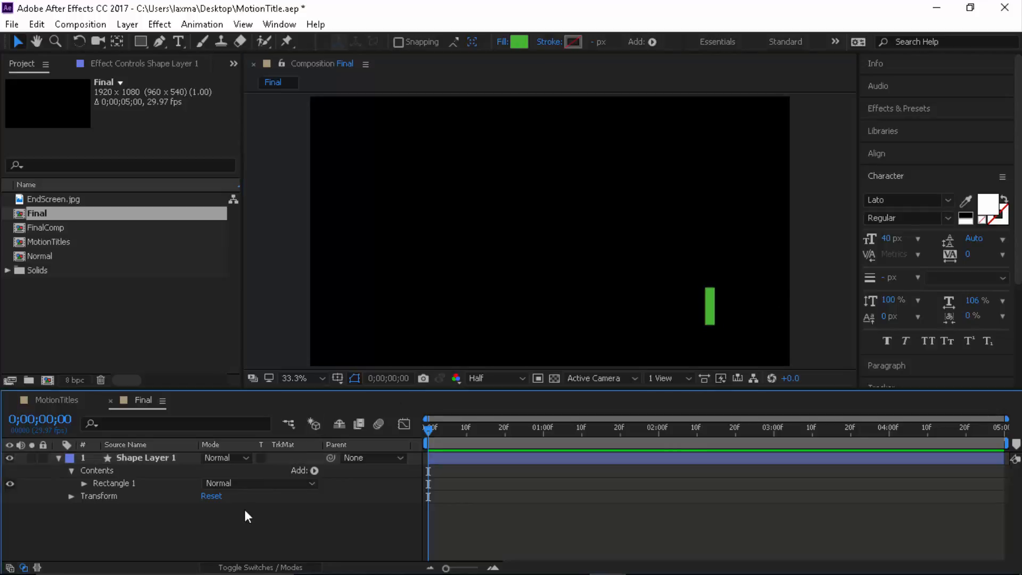
{"action": "left_click", "coordinate": [712, 301]}
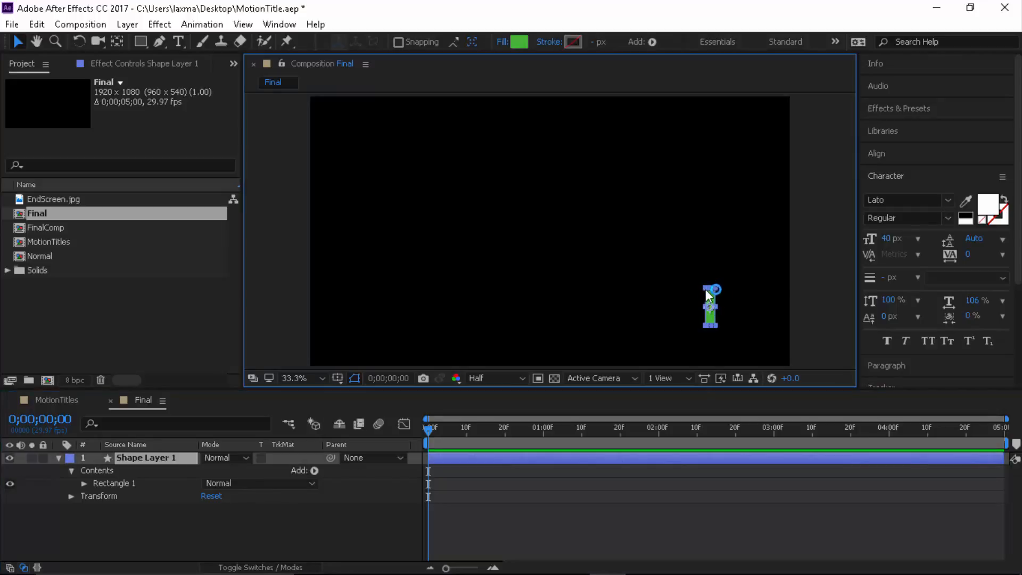
{"action": "left_click_drag", "start_coordinate": [710, 288], "coordinate": [710, 281]}
{"action": "left_click", "coordinate": [312, 516]}
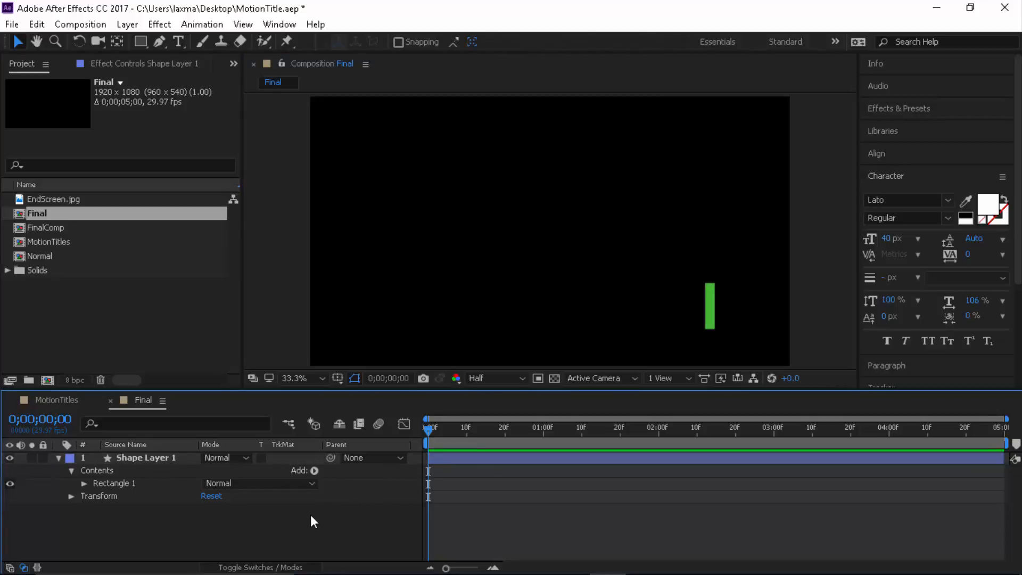
{"action": "left_click", "coordinate": [58, 457]}
- Set up the Ellipse tool with no fill and a white 3 px stroke
{"action": "left_click_drag", "start_coordinate": [149, 42], "coordinate": [193, 69]}
{"action": "left_click", "coordinate": [382, 41]}
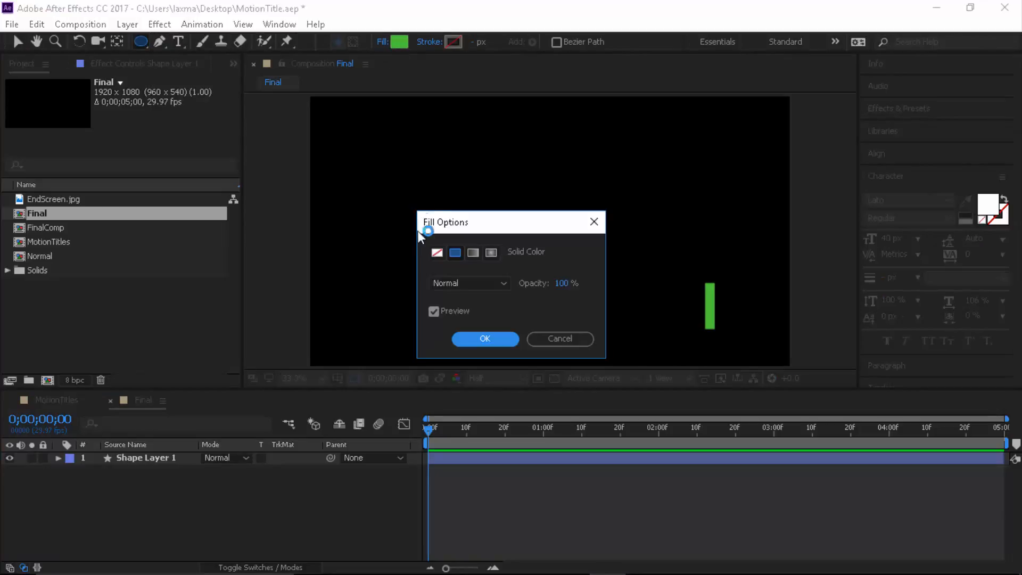
{"action": "left_click", "coordinate": [436, 253]}
{"action": "left_click", "coordinate": [476, 338]}
{"action": "left_click", "coordinate": [429, 41]}
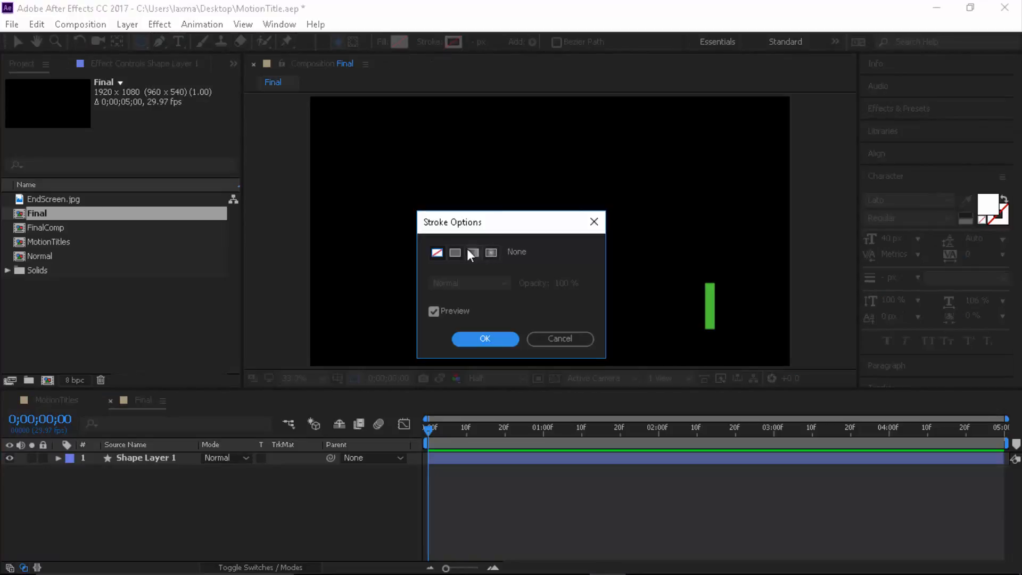
{"action": "left_click", "coordinate": [467, 248]}
{"action": "left_click", "coordinate": [480, 333]}
- Draw a circle outline around the green rectangle and nudge it so that the two are centred on each other
{"action": "left_click_drag", "start_coordinate": [672, 266], "coordinate": [749, 344]}
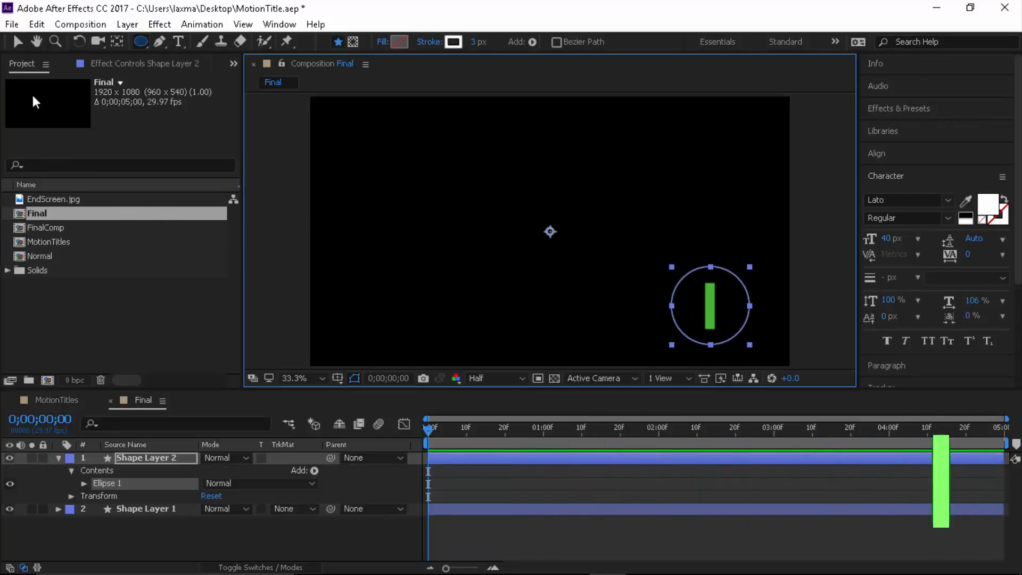
{"action": "left_click", "coordinate": [16, 42]}
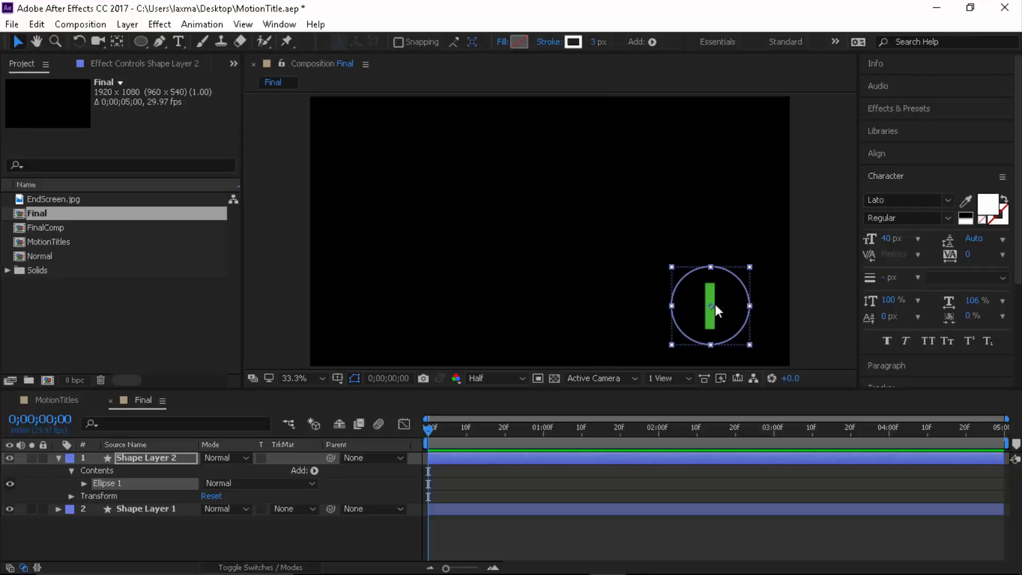
{"action": "left_click_drag", "start_coordinate": [715, 304], "coordinate": [715, 306]}
{"action": "left_click", "coordinate": [273, 535]}
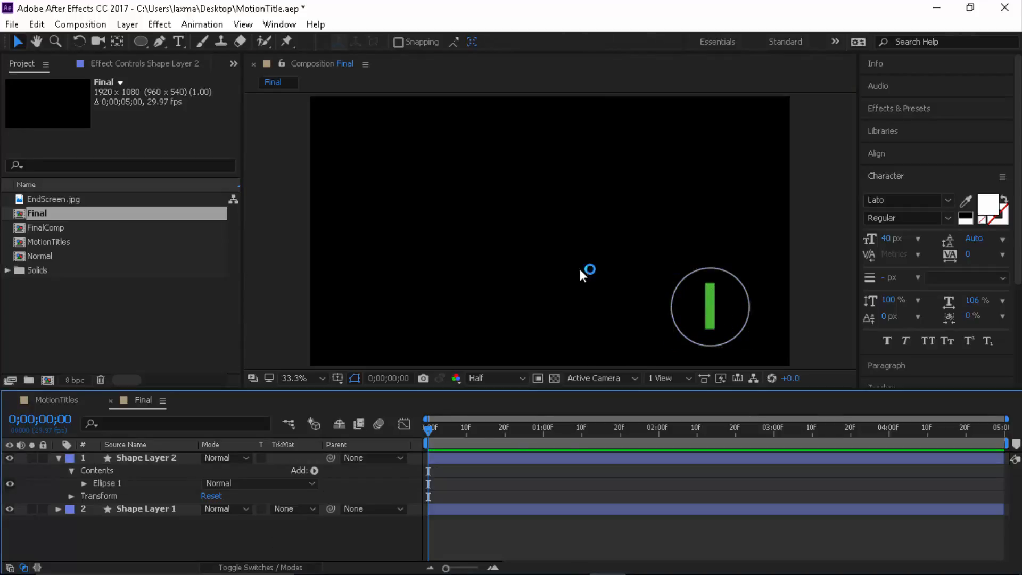
- Add a Trim Paths operator to Shape Layer 2, expand its properties and hide the layer controls in the viewer
{"action": "left_click", "coordinate": [139, 456]}
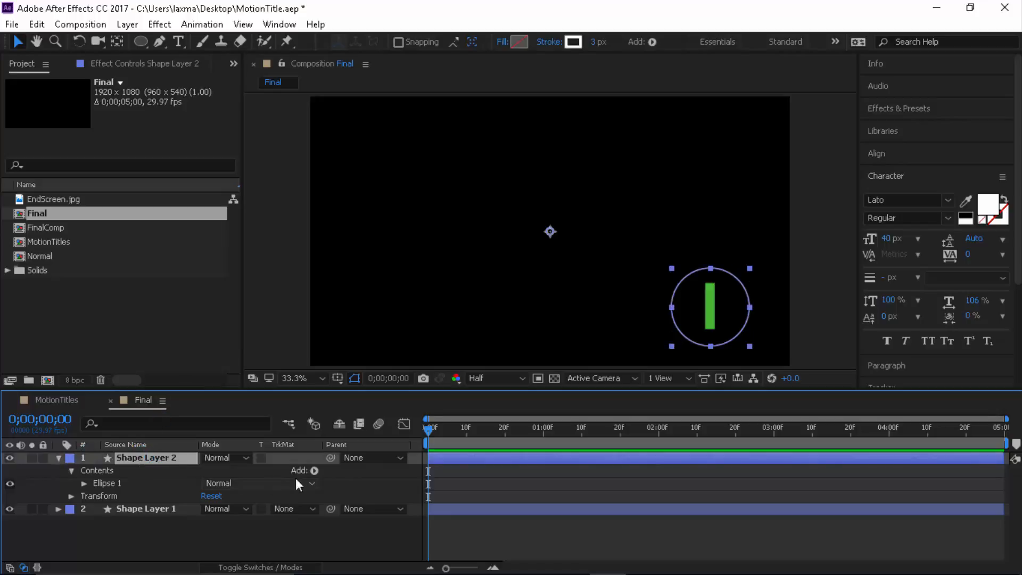
{"action": "left_click", "coordinate": [318, 470]}
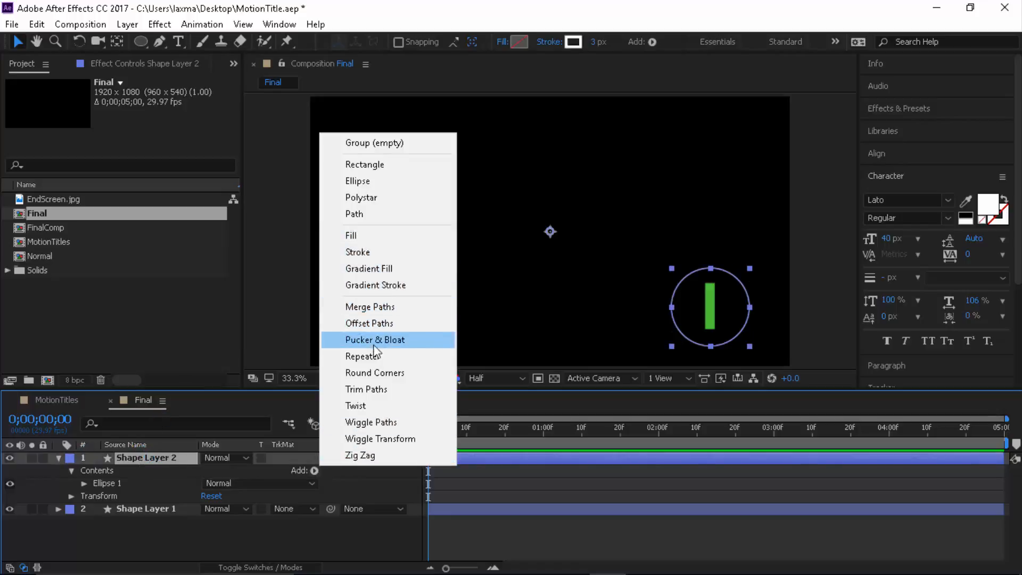
{"action": "key", "text": "Escape"}
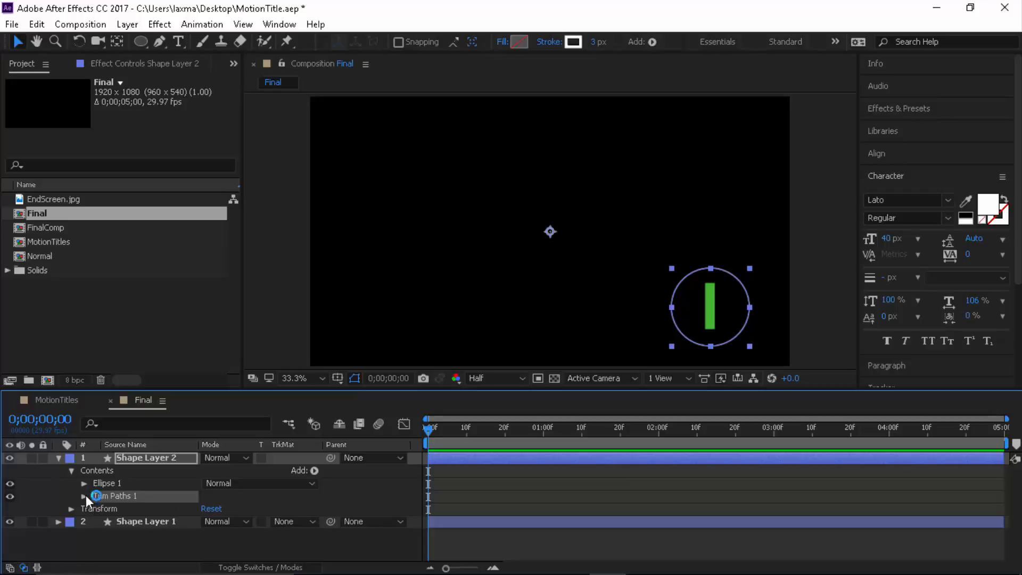
{"action": "left_click", "coordinate": [84, 496]}
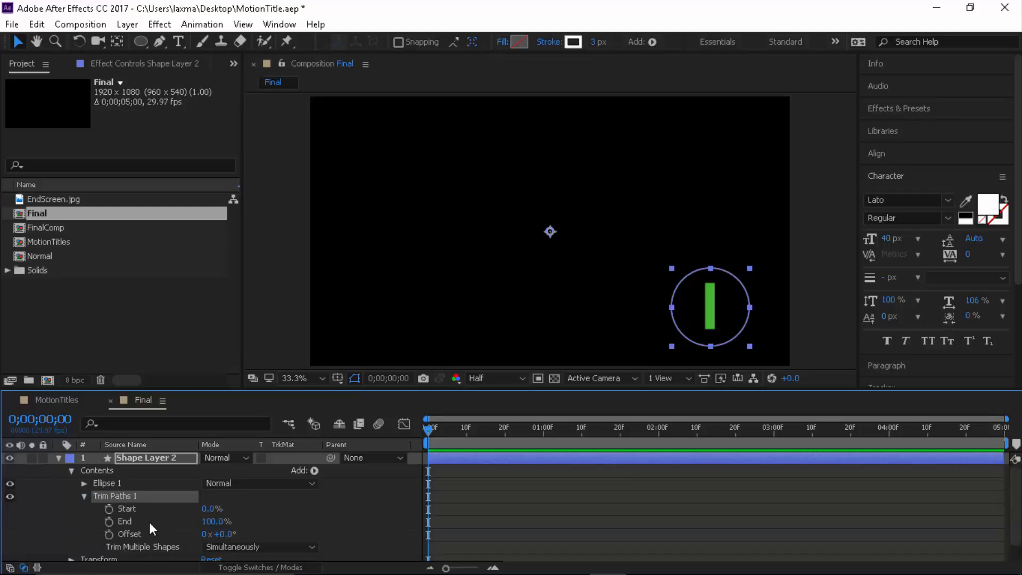
{"action": "key", "text": "ctrl+shift+h"}
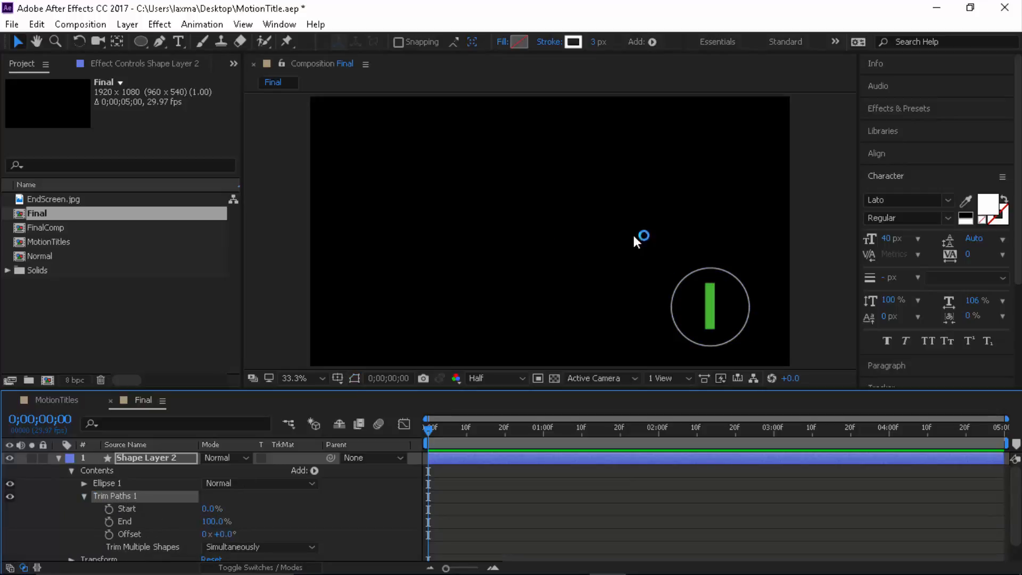
- Keyframe the Trim Paths End from 0% at 0;00;00;00 to 100% at 0;00;00;09
{"action": "mouse_move", "coordinate": [216, 521]}
{"action": "left_mouse_down"}
{"action": "mouse_move", "coordinate": [37, 535]}
{"action": "mouse_move", "coordinate": [115, 524]}
{"action": "mouse_move", "coordinate": [59, 525]}
{"action": "left_mouse_up"}
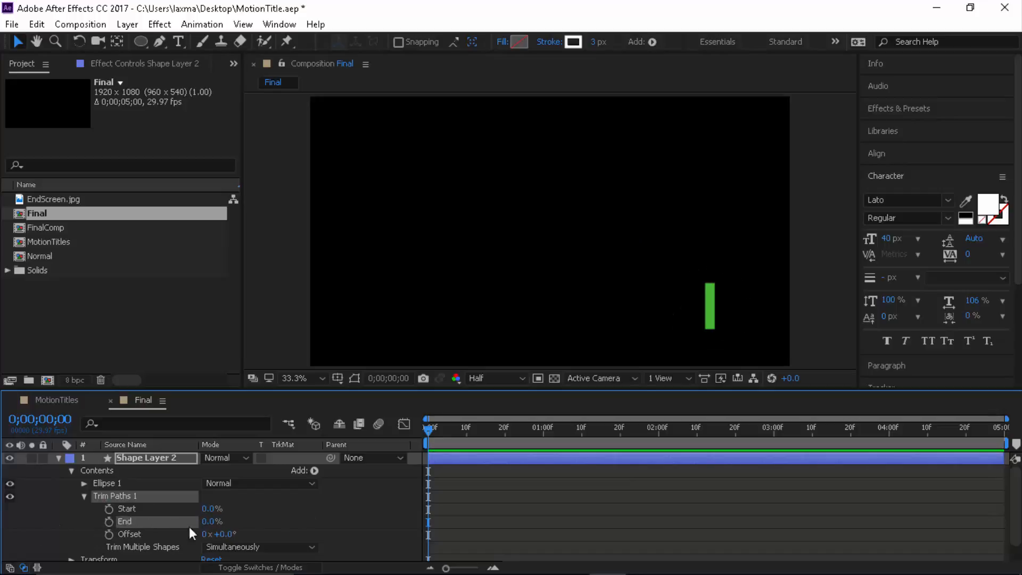
{"action": "left_click", "coordinate": [109, 521]}
{"action": "left_click_drag", "start_coordinate": [431, 431], "coordinate": [464, 429]}
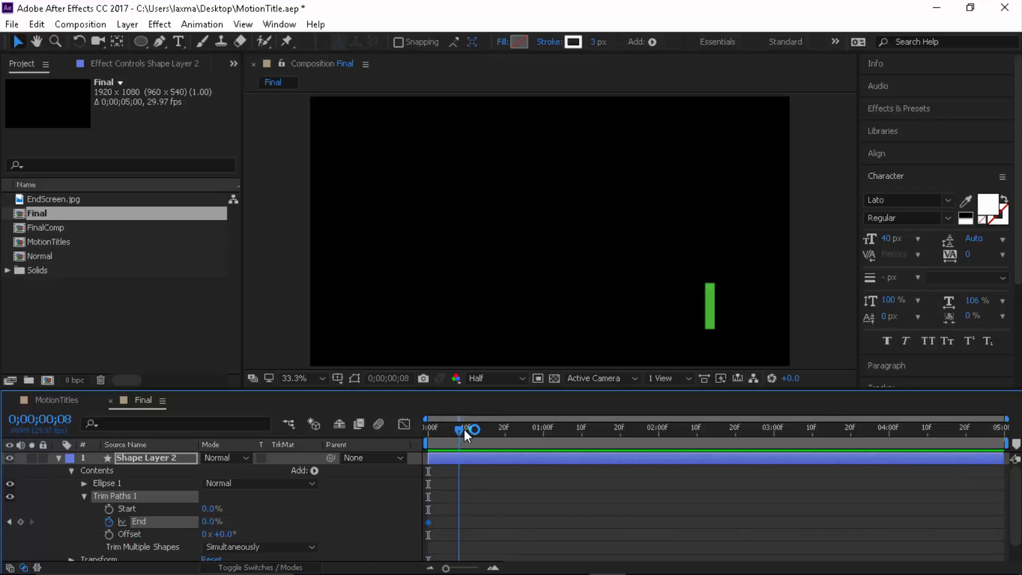
{"action": "left_click_drag", "start_coordinate": [222, 516], "coordinate": [325, 510]}
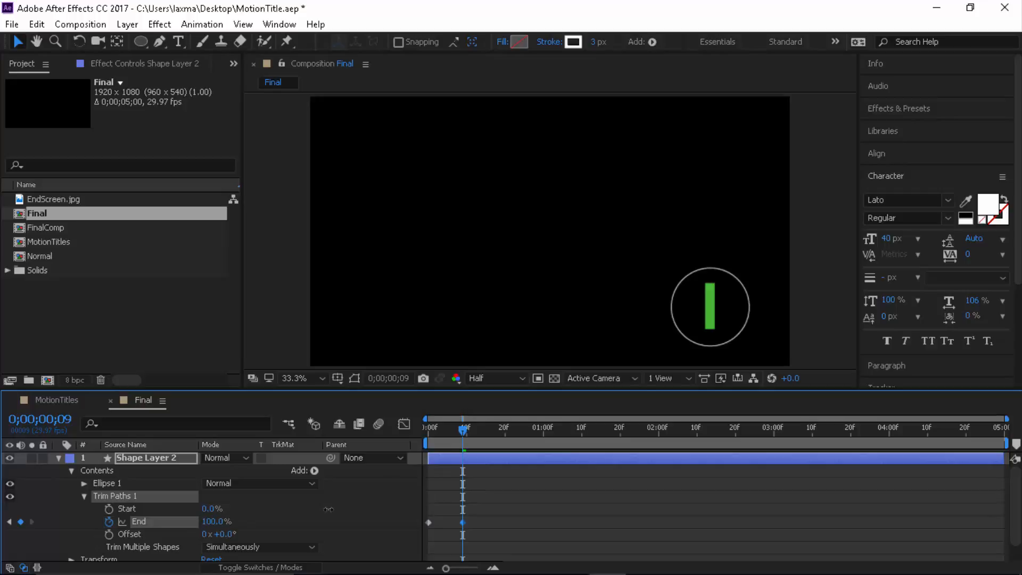
{"action": "left_click", "coordinate": [349, 503]}
- Keyframe the Trim Paths Start from 0% at 0;00;00;00 to 100% at 0;00;00;14
{"action": "left_click_drag", "start_coordinate": [462, 430], "coordinate": [428, 430]}
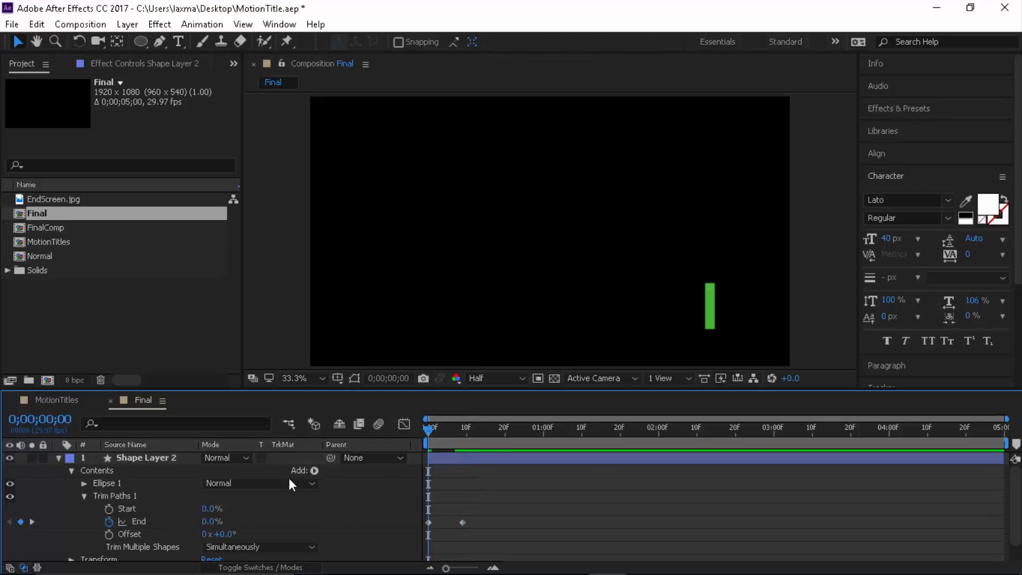
{"action": "left_click", "coordinate": [109, 508]}
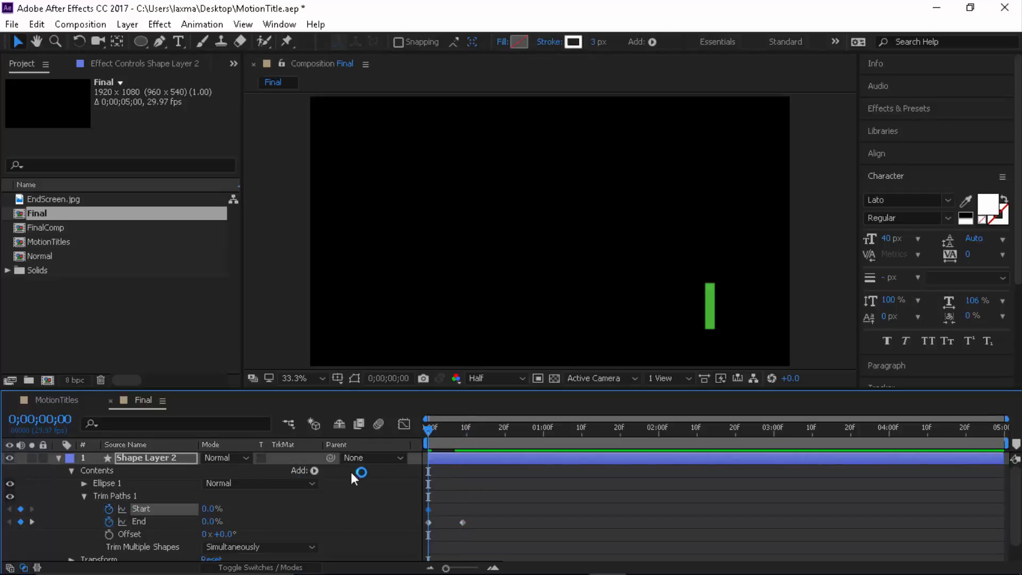
{"action": "left_click_drag", "start_coordinate": [426, 430], "coordinate": [481, 429]}
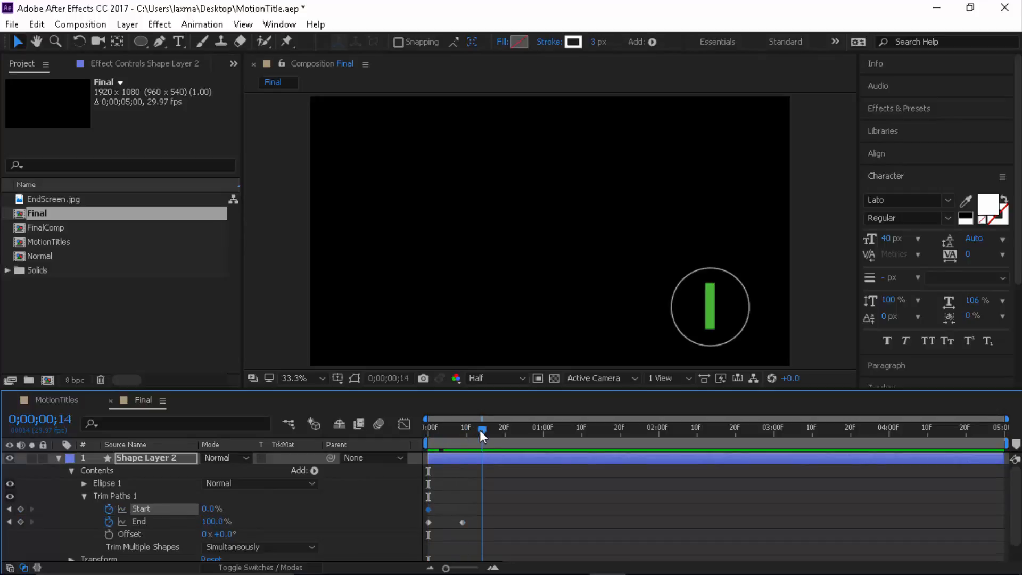
{"action": "left_click_drag", "start_coordinate": [220, 509], "coordinate": [306, 504]}
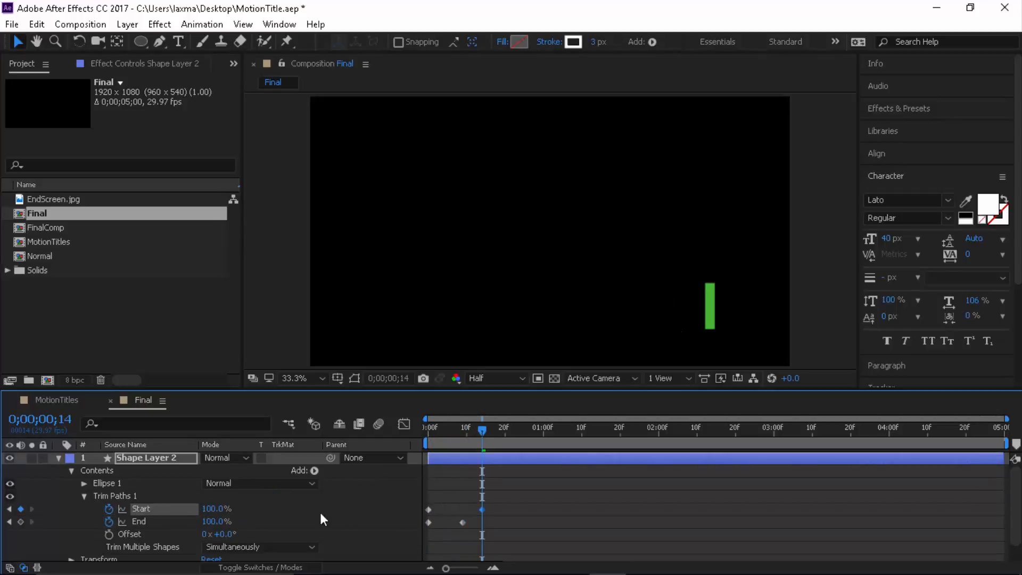
{"action": "left_click", "coordinate": [357, 517]}
- Apply Easy Ease to the last Start and End keyframes of the Trim Paths
{"action": "left_click_drag", "start_coordinate": [454, 502], "coordinate": [492, 522]}
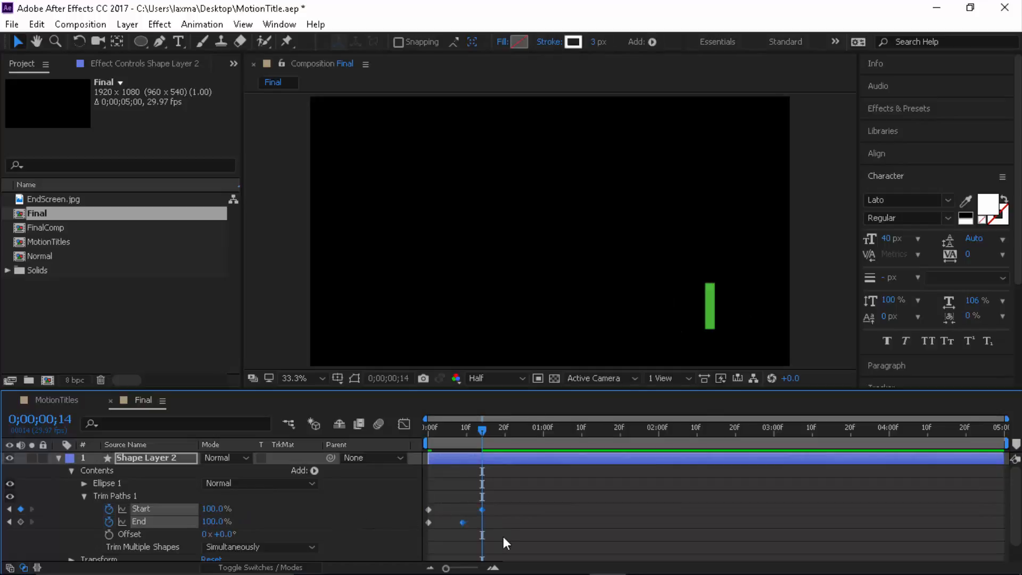
{"action": "right_click", "coordinate": [481, 510]}
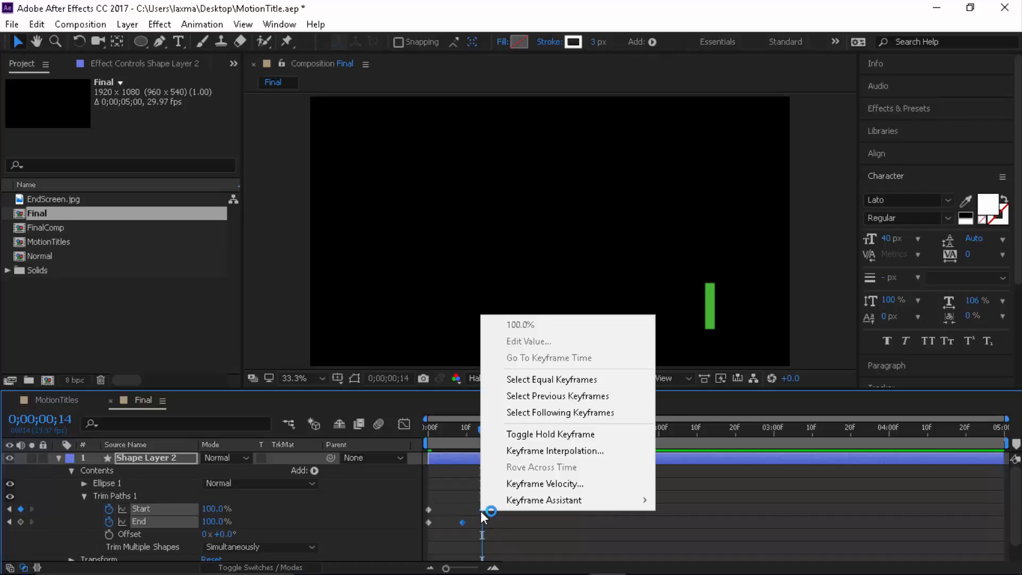
{"action": "mouse_move", "coordinate": [550, 501]}
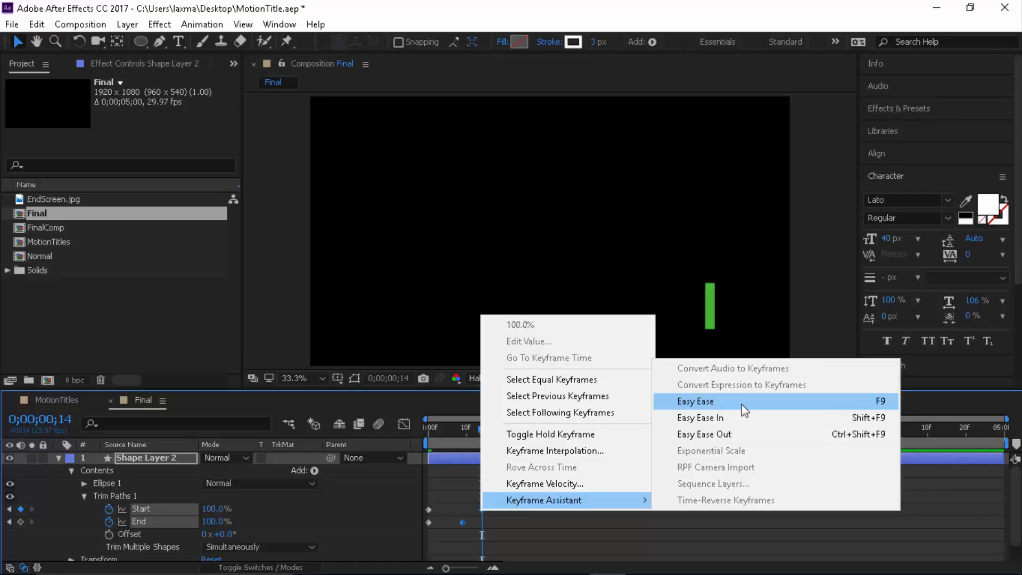
{"action": "left_click", "coordinate": [742, 407]}
{"action": "left_click", "coordinate": [532, 502]}
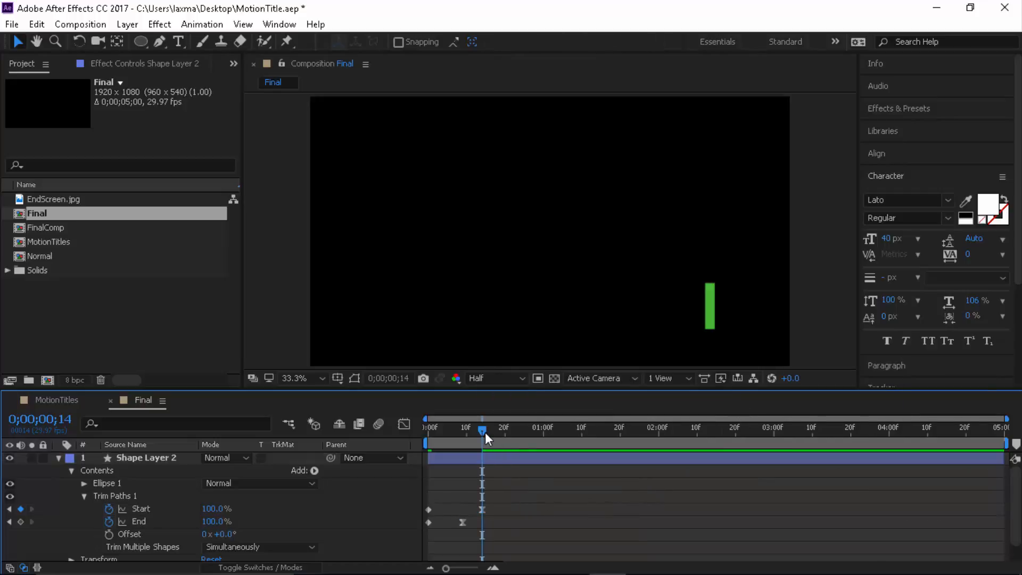
- Preview the circle's trim animation from the beginning and collapse the properties of Shape Layer 2
{"action": "left_click_drag", "start_coordinate": [474, 433], "coordinate": [411, 436]}
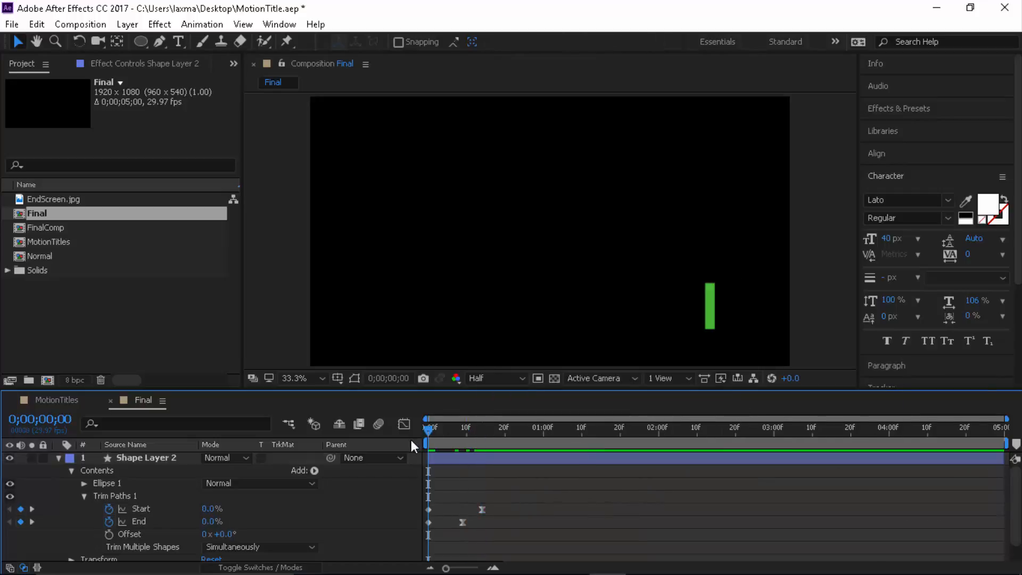
{"action": "key", "text": "space"}
{"action": "key", "text": "space"}
{"action": "left_click", "coordinate": [58, 458]}
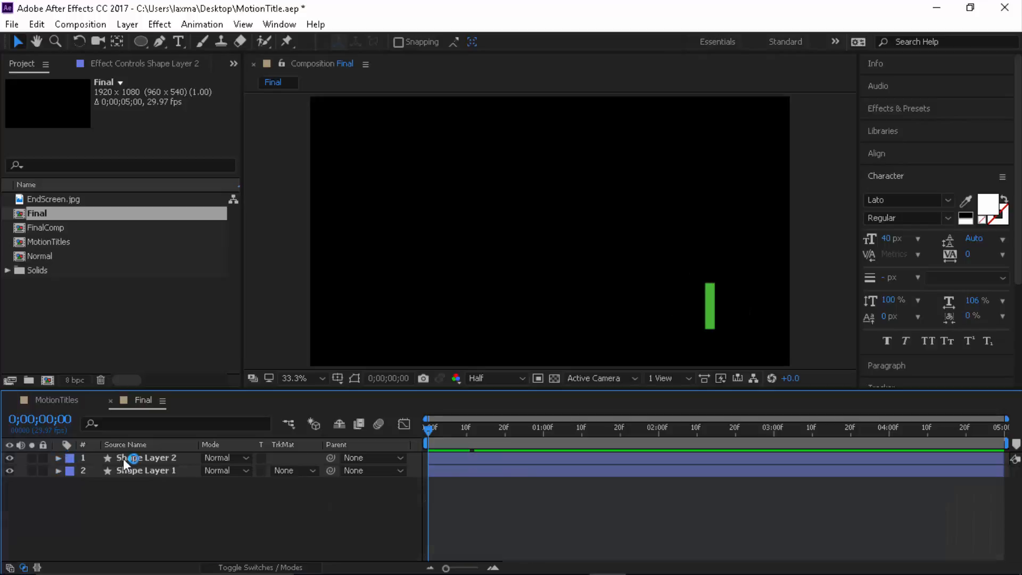
{"action": "right_click", "coordinate": [123, 459]}
{"action": "key", "text": "Escape"}
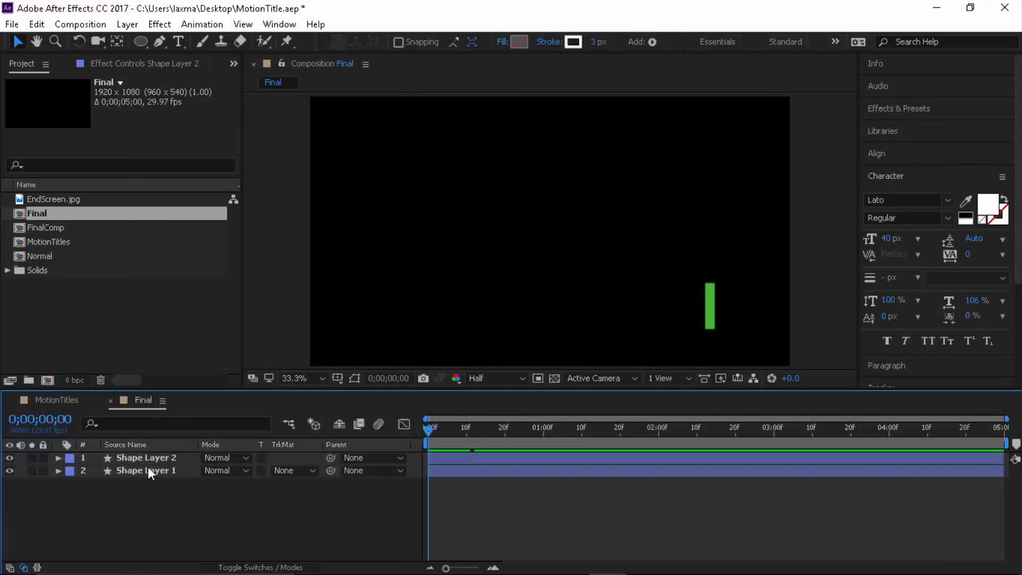
- Reveal Shape Layer 2's keyframes and Shape Layer 1's Rotation, and set a 0° Rotation keyframe on Shape Layer 1 at 0;00;00;00
{"action": "left_click", "coordinate": [145, 472]}
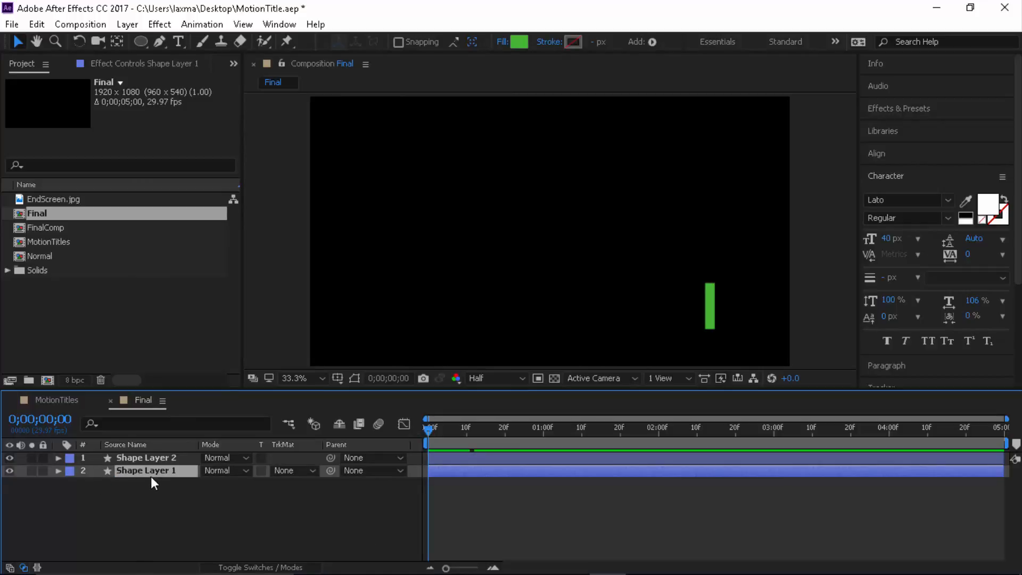
{"action": "key", "text": "r"}
{"action": "left_click", "coordinate": [159, 458]}
{"action": "key", "text": "u"}
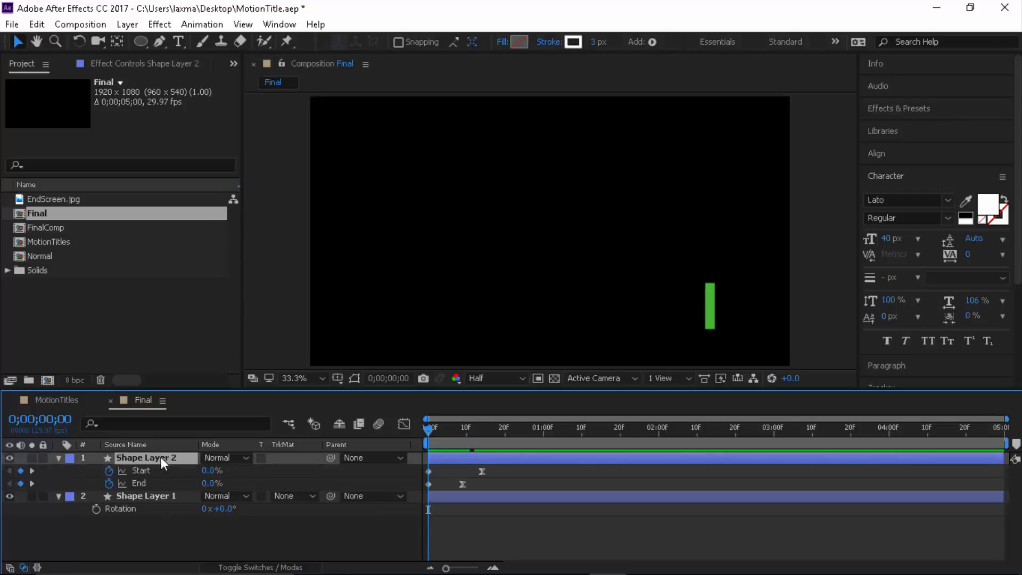
{"action": "left_click", "coordinate": [137, 498]}
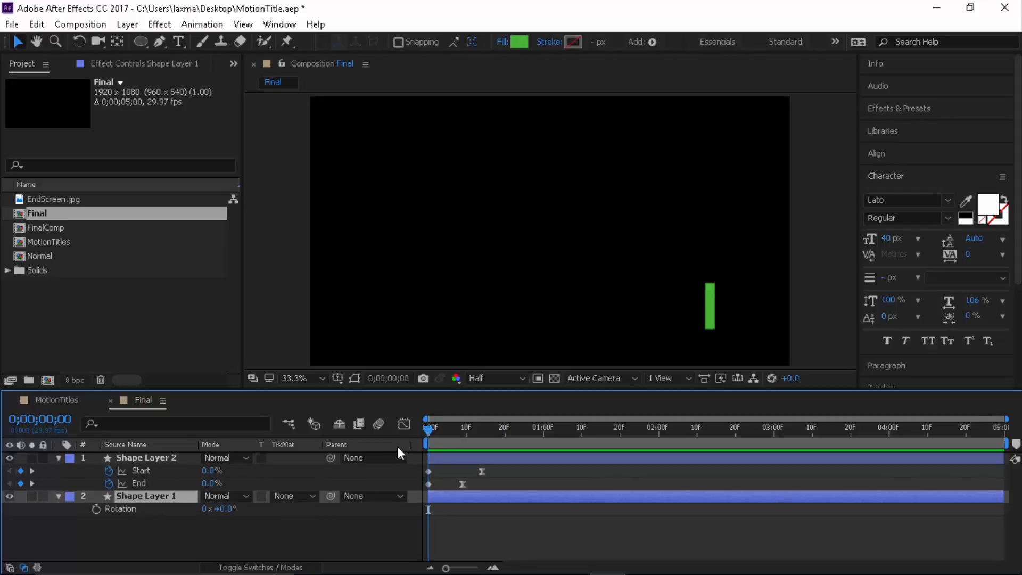
{"action": "left_click", "coordinate": [96, 508]}
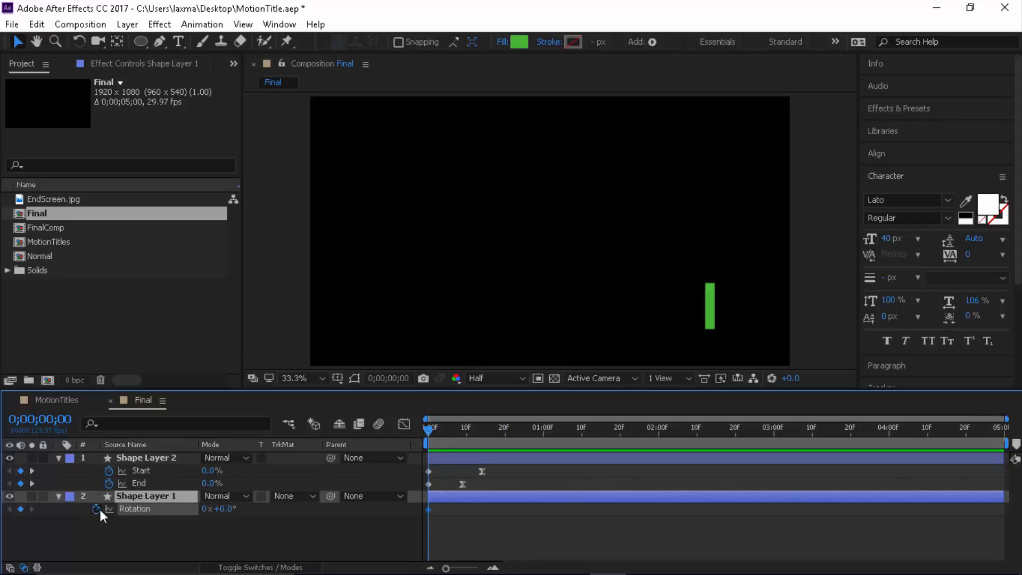
- Add a 1x+0.0° Rotation keyframe to Shape Layer 1 at 0;00;00;09 and preview the spin
{"action": "left_click_drag", "start_coordinate": [427, 429], "coordinate": [461, 427]}
{"action": "left_click", "coordinate": [463, 483]}
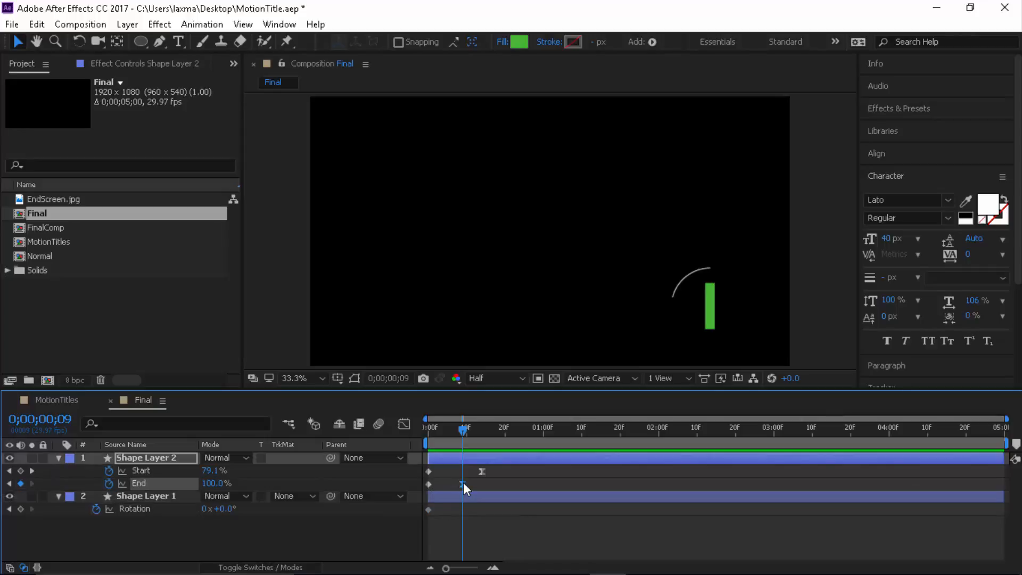
{"action": "left_click", "coordinate": [224, 532]}
{"action": "left_click", "coordinate": [202, 510]}
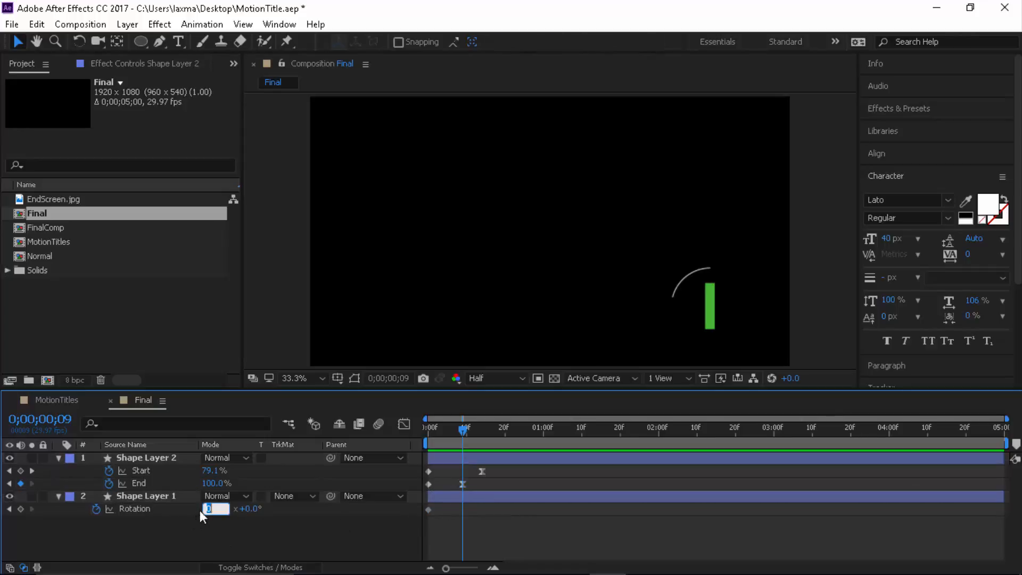
{"action": "type", "text": "1"}
{"action": "key", "text": "Return"}
{"action": "key", "text": "space"}
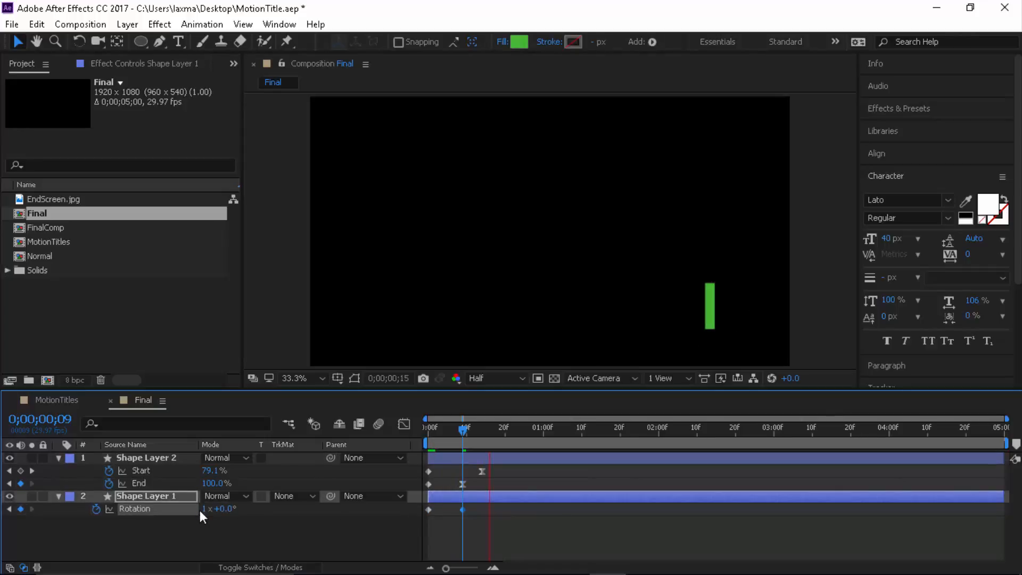
{"action": "key", "text": "space"}
- Apply Easy Ease to the Rotation keyframe of Shape Layer 1 at 0;00;00;09
{"action": "right_click", "coordinate": [464, 511]}
{"action": "mouse_move", "coordinate": [532, 500]}
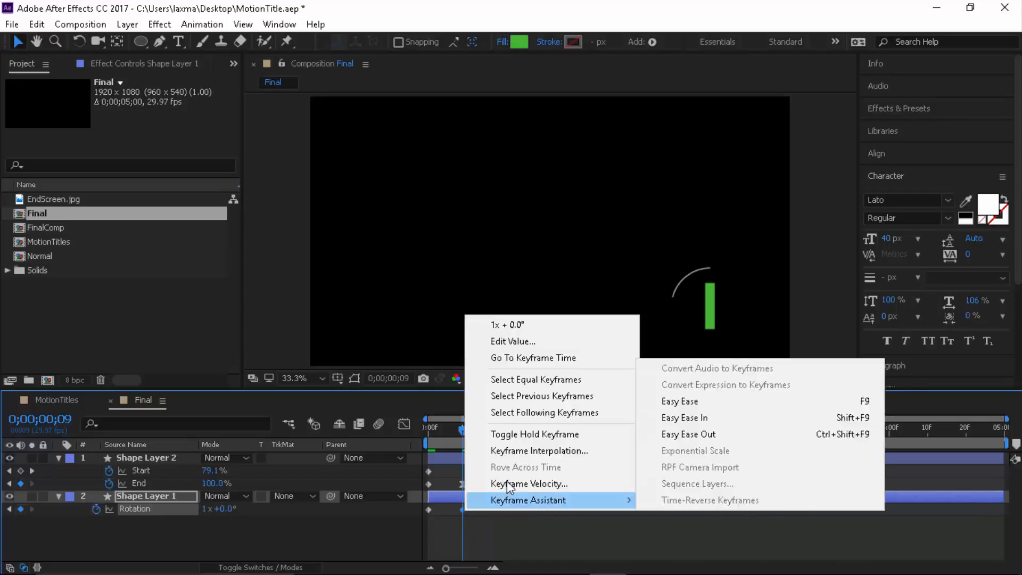
{"action": "left_click", "coordinate": [694, 421]}
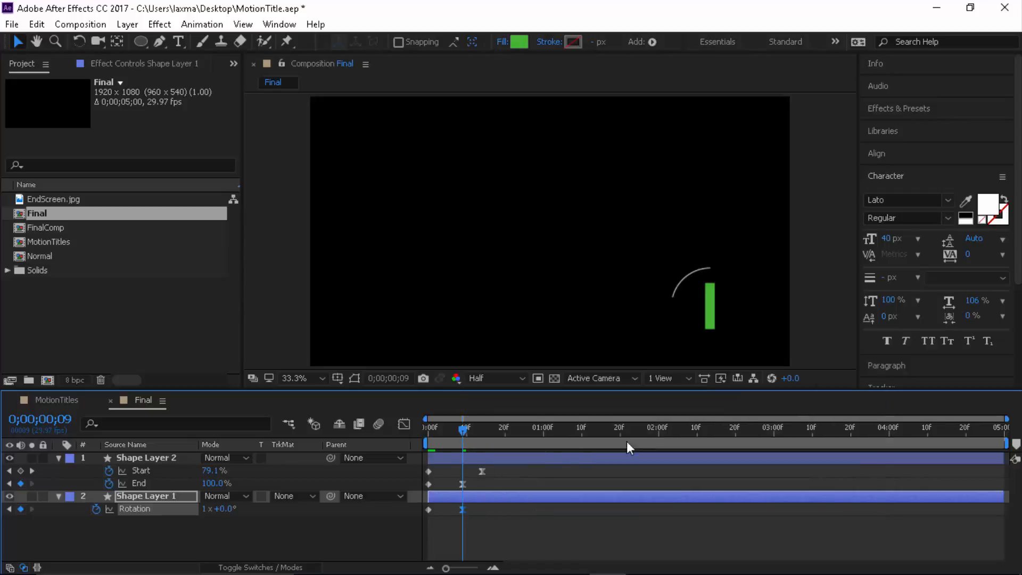
- Reveal the Scale of Shape Layer 1 and add a 0% Scale keyframe at 0;00;00;00
{"action": "left_click", "coordinate": [59, 496]}
{"action": "left_click", "coordinate": [156, 499]}
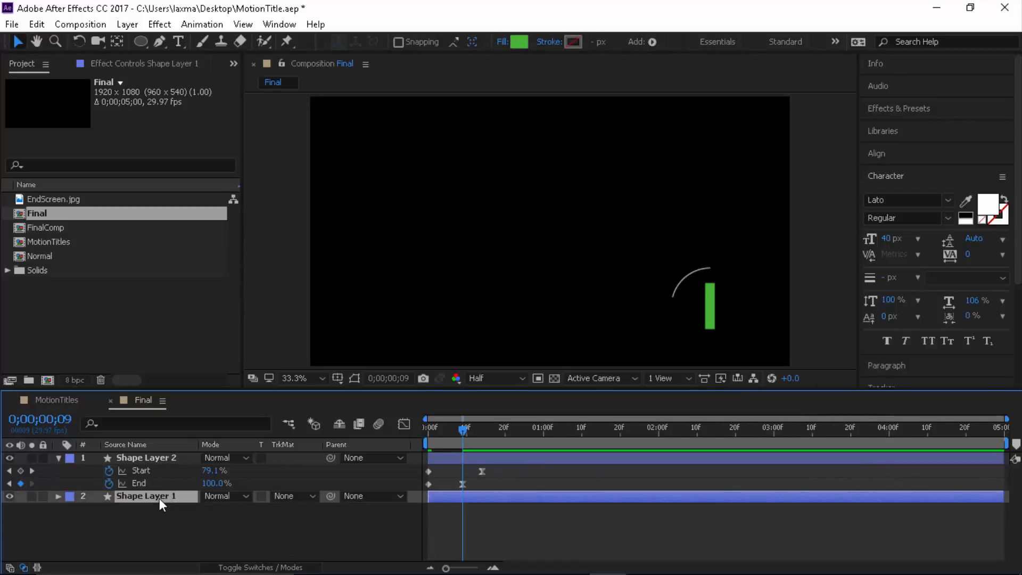
{"action": "key", "text": "s"}
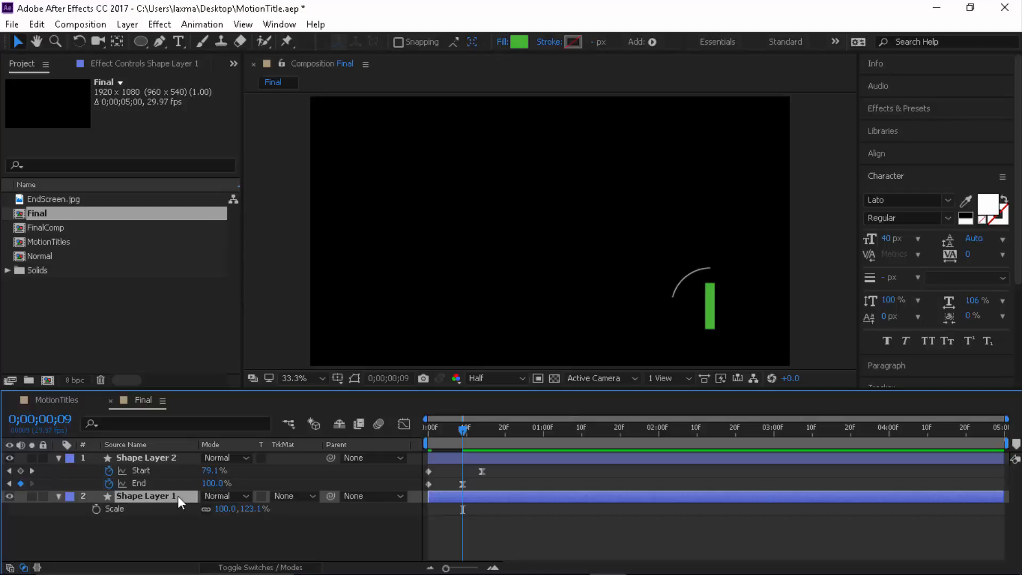
{"action": "left_click_drag", "start_coordinate": [464, 430], "coordinate": [428, 431]}
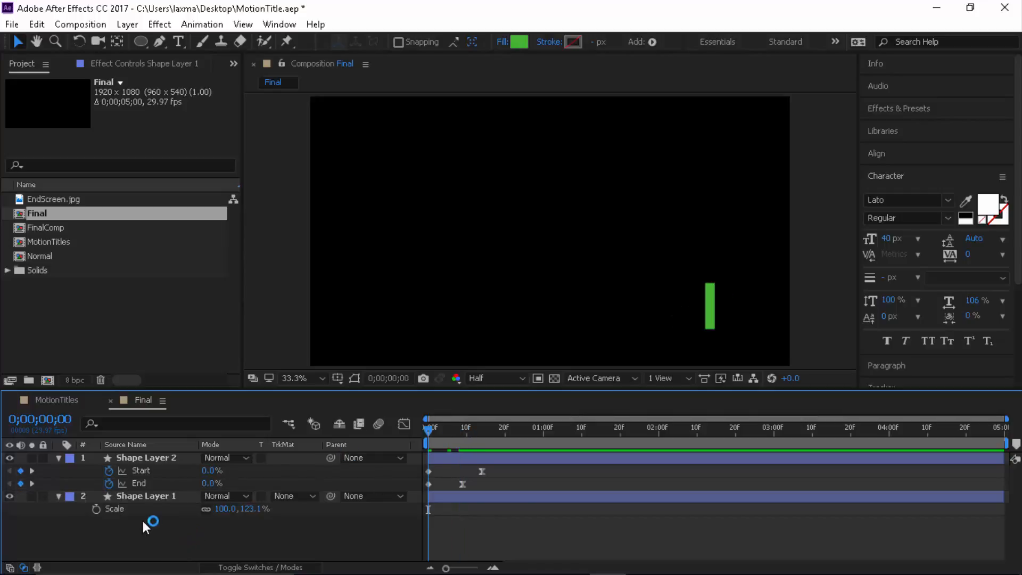
{"action": "left_click", "coordinate": [97, 509]}
{"action": "left_click", "coordinate": [224, 509]}
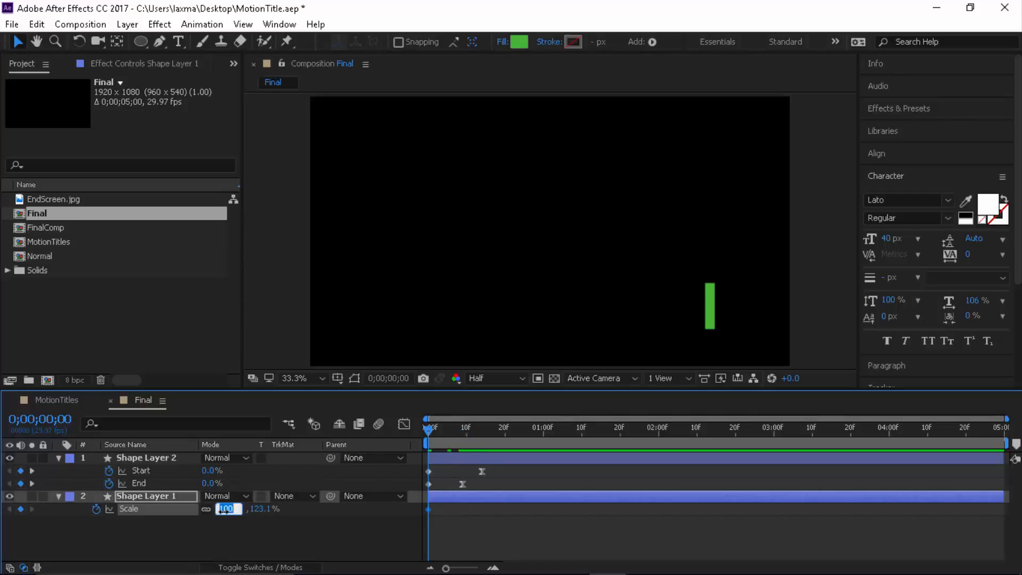
{"action": "type", "text": "0"}
{"action": "key", "text": "Return"}
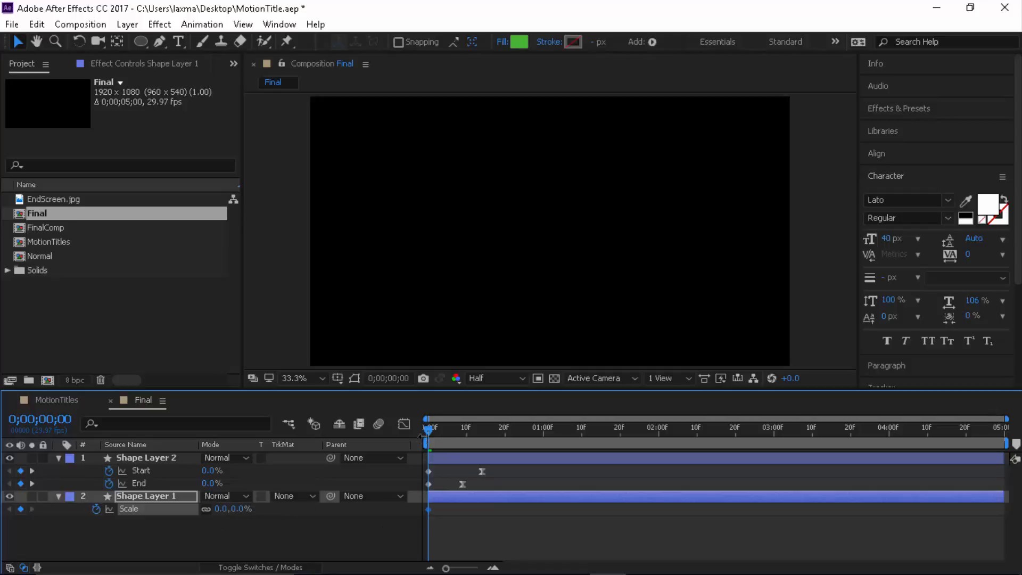
- Keyframe the Scale of Shape Layer 1 at 0;00;00;09 to 100% horizontally and 123% vertically, with its proportions unlinked
{"action": "left_click_drag", "start_coordinate": [433, 426], "coordinate": [465, 427]}
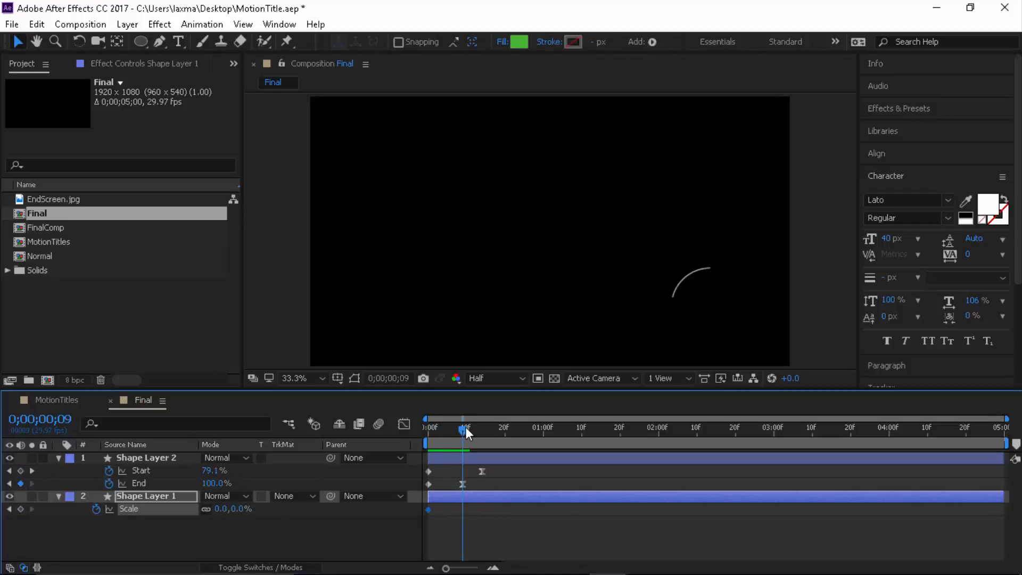
{"action": "left_click", "coordinate": [220, 510]}
{"action": "type", "text": "100"}
{"action": "key", "text": "Return"}
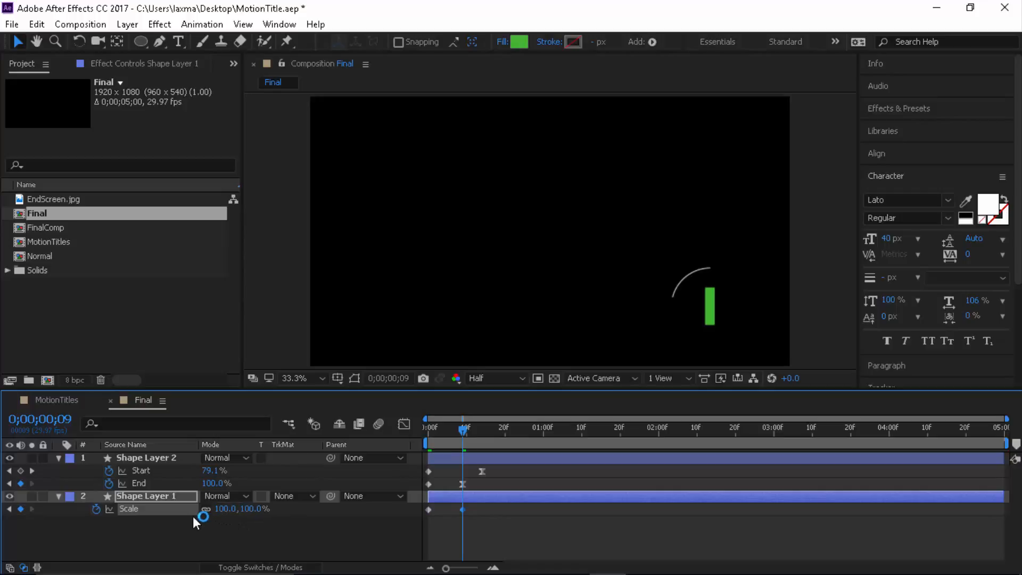
{"action": "left_click", "coordinate": [205, 509]}
{"action": "left_click", "coordinate": [254, 509]}
{"action": "type", "text": "123"}
{"action": "key", "text": "Return"}
{"action": "left_click", "coordinate": [290, 521]}
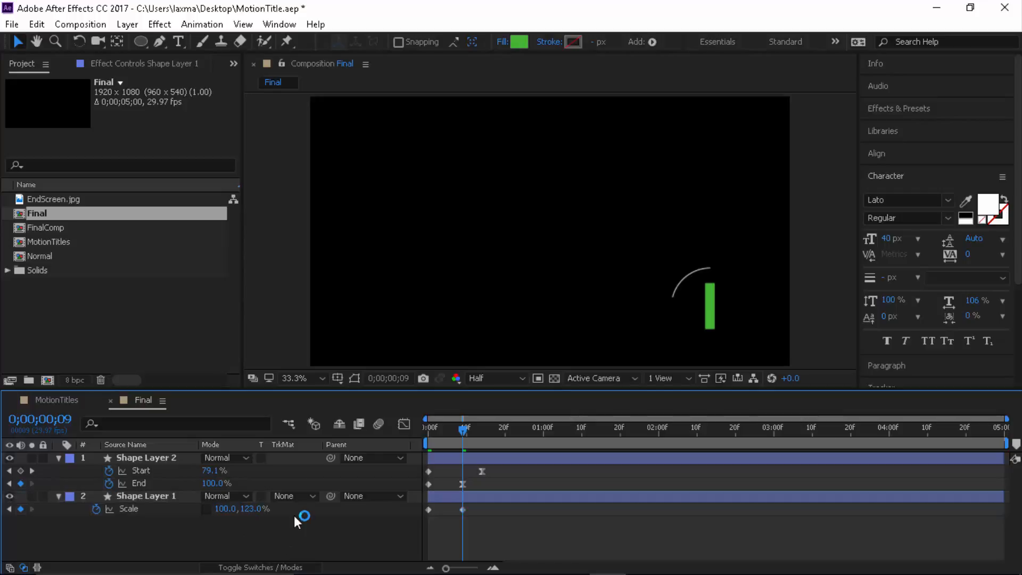
- Apply Easy Ease In to the Scale keyframe of Shape Layer 1 at 0;00;00;09
{"action": "left_click", "coordinate": [462, 509]}
{"action": "right_click", "coordinate": [461, 509]}
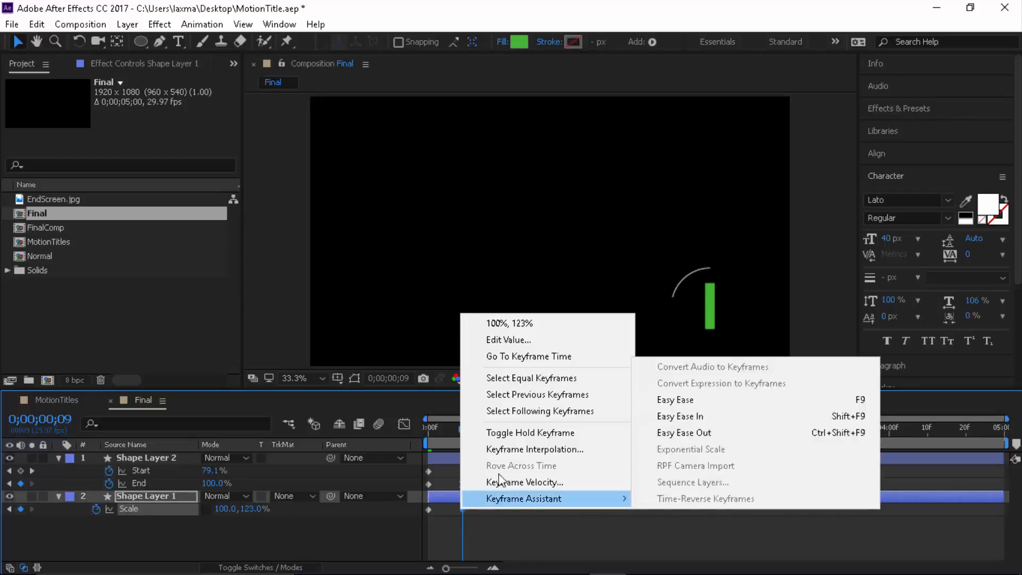
{"action": "mouse_move", "coordinate": [507, 496]}
{"action": "left_click", "coordinate": [692, 419]}
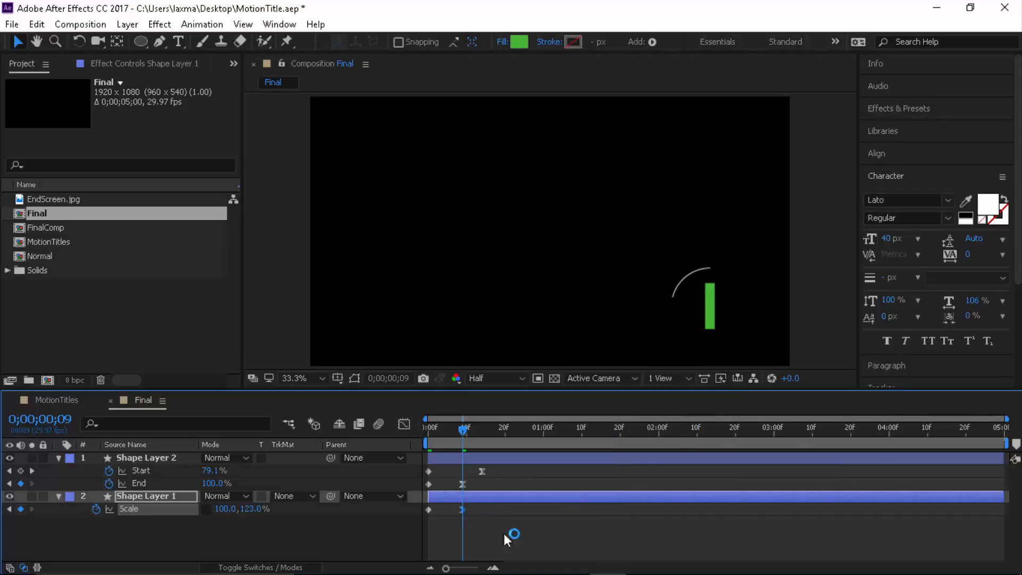
- Show only the keyframed properties, Scale and Rotation, of Shape Layer 1
{"action": "left_click", "coordinate": [148, 496]}
{"action": "key", "text": "u"}
{"action": "key", "text": "u"}
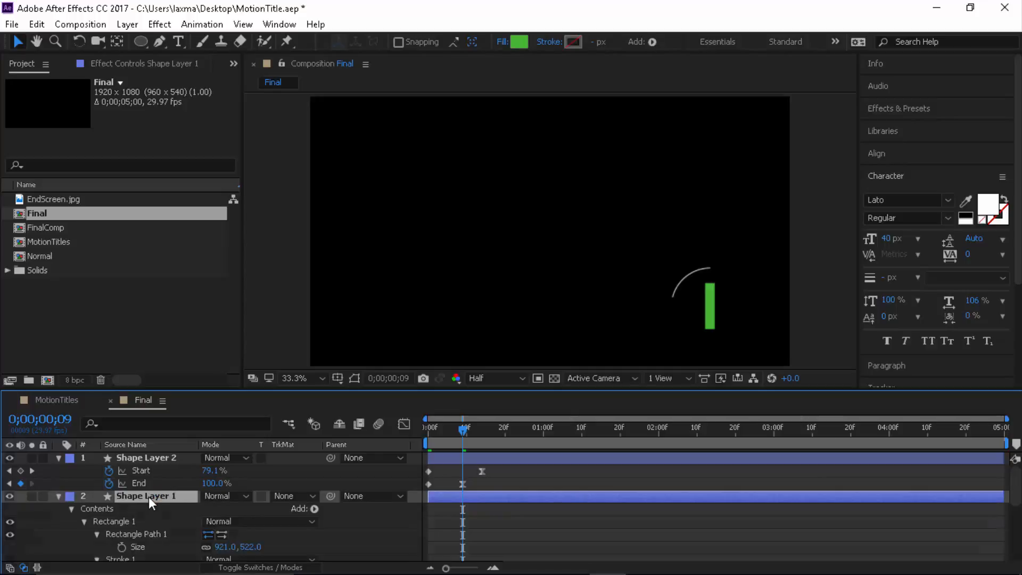
{"action": "key", "text": "u"}
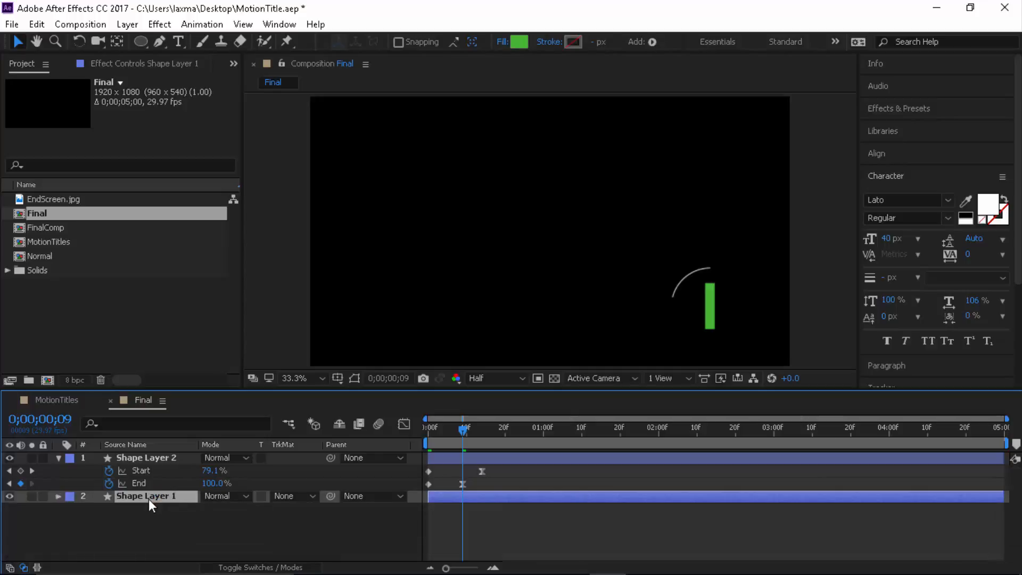
{"action": "key", "text": "u"}
{"action": "key", "text": "u"}
{"action": "key", "text": "u"}
{"action": "left_click", "coordinate": [165, 510]}
{"action": "left_click", "coordinate": [154, 497]}
{"action": "key", "text": "u"}
{"action": "left_click", "coordinate": [191, 534]}
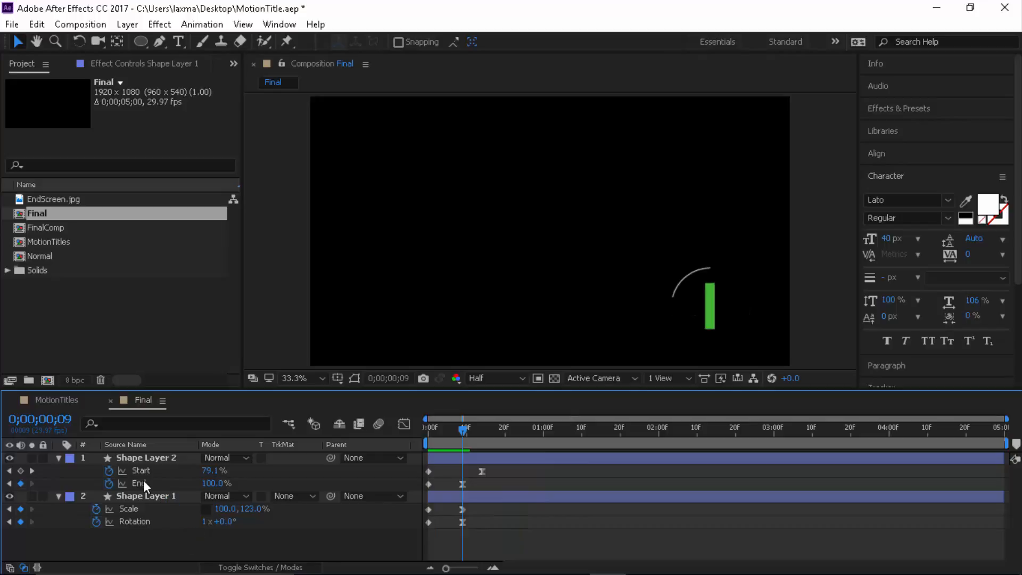
- Go to the end of the circle's trim animation and collapse the properties of both shape layers
{"action": "left_click_drag", "start_coordinate": [463, 428], "coordinate": [482, 429]}
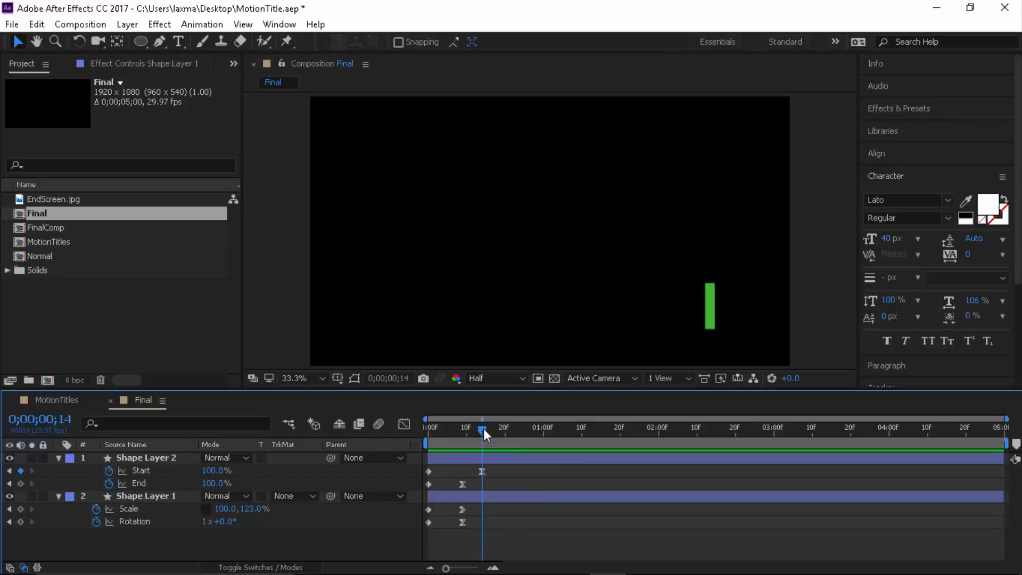
{"action": "left_click", "coordinate": [133, 496]}
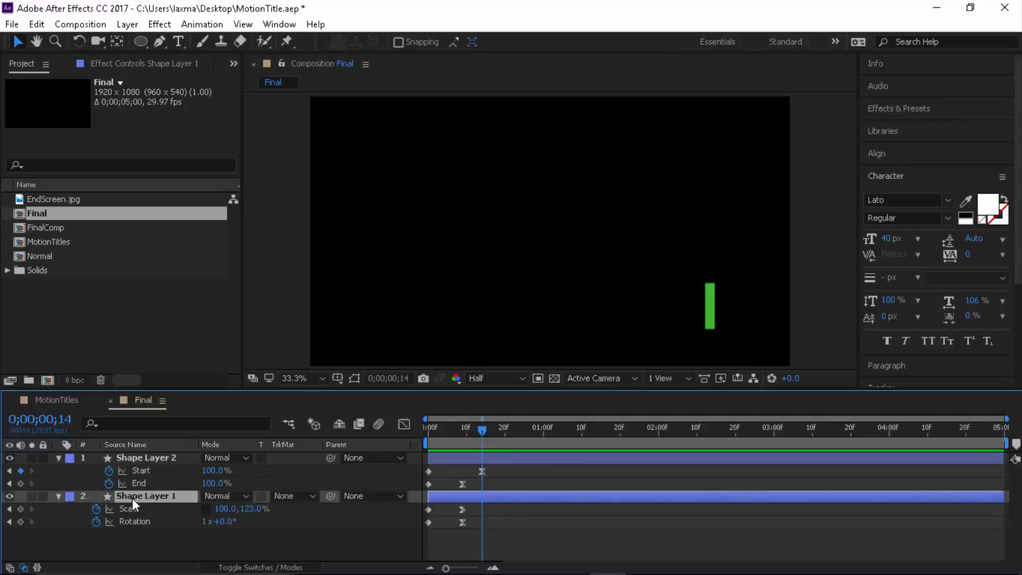
{"action": "left_click", "coordinate": [141, 458], "text": "shift"}
{"action": "key", "text": "u"}
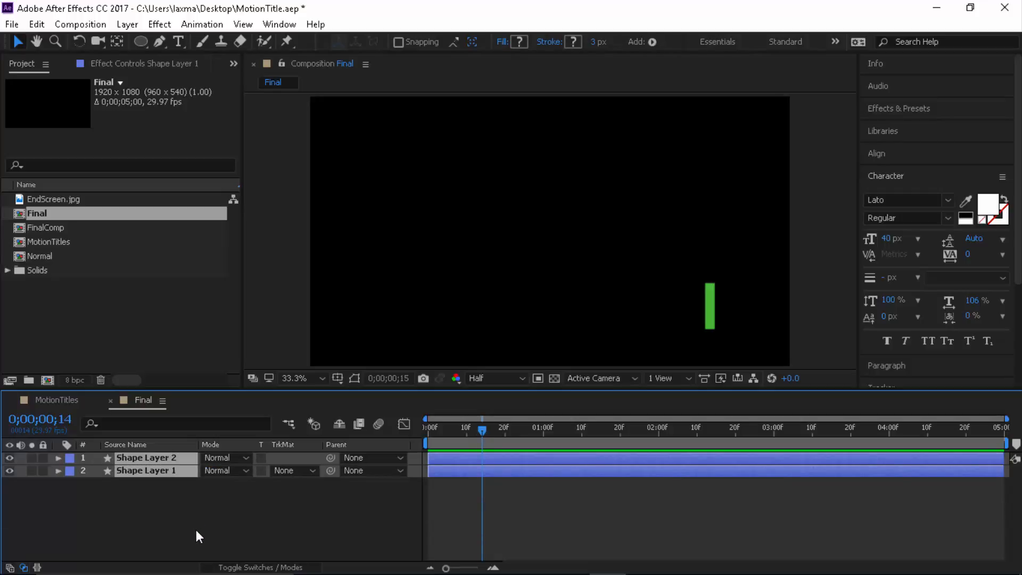
{"action": "left_click", "coordinate": [196, 531]}
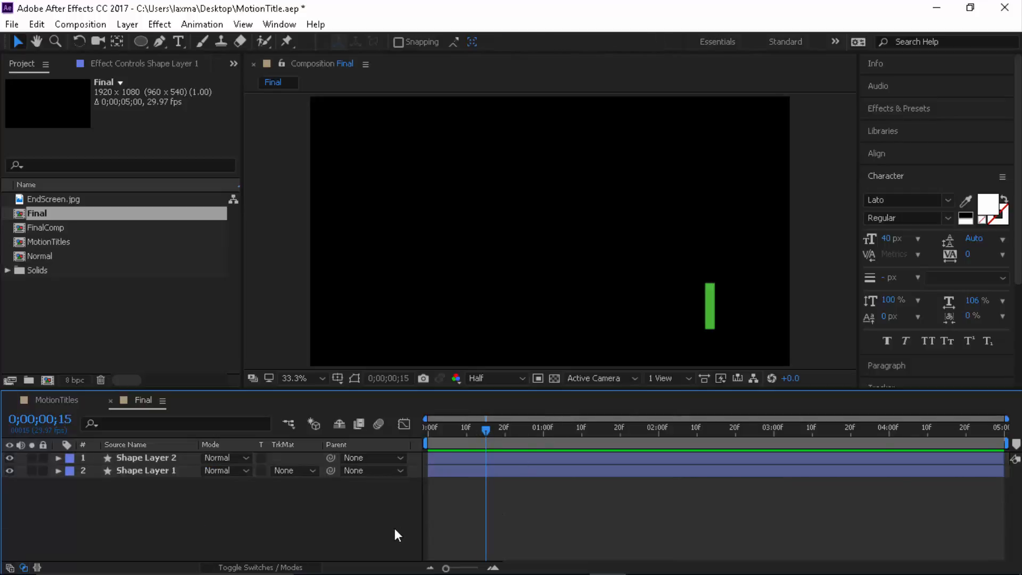
- Reveal the Position of Shape Layer 1 and start keyframing it at 0;00;00;15
{"action": "left_click", "coordinate": [161, 42]}
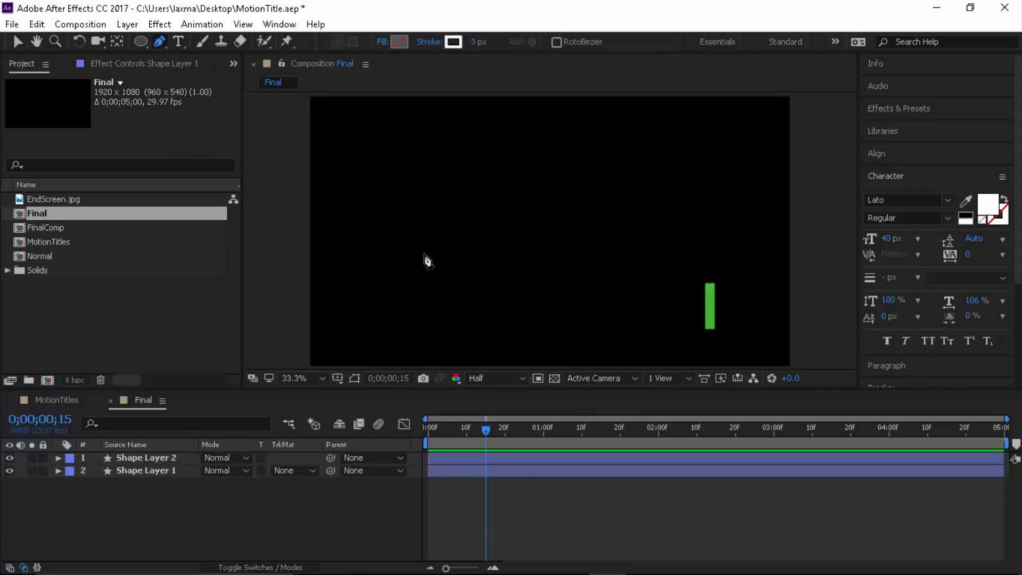
{"action": "left_click", "coordinate": [150, 471]}
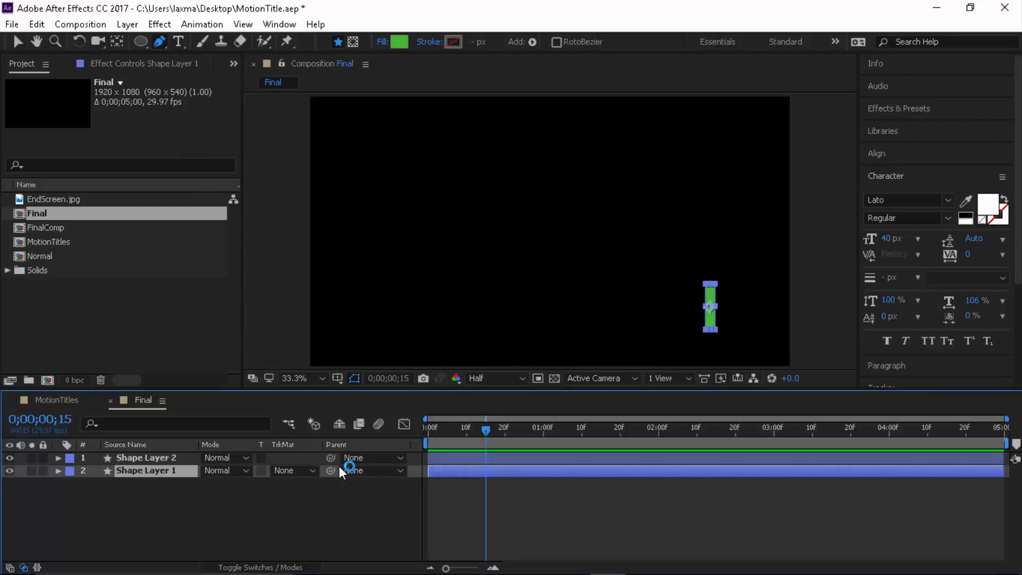
{"action": "key", "text": "p"}
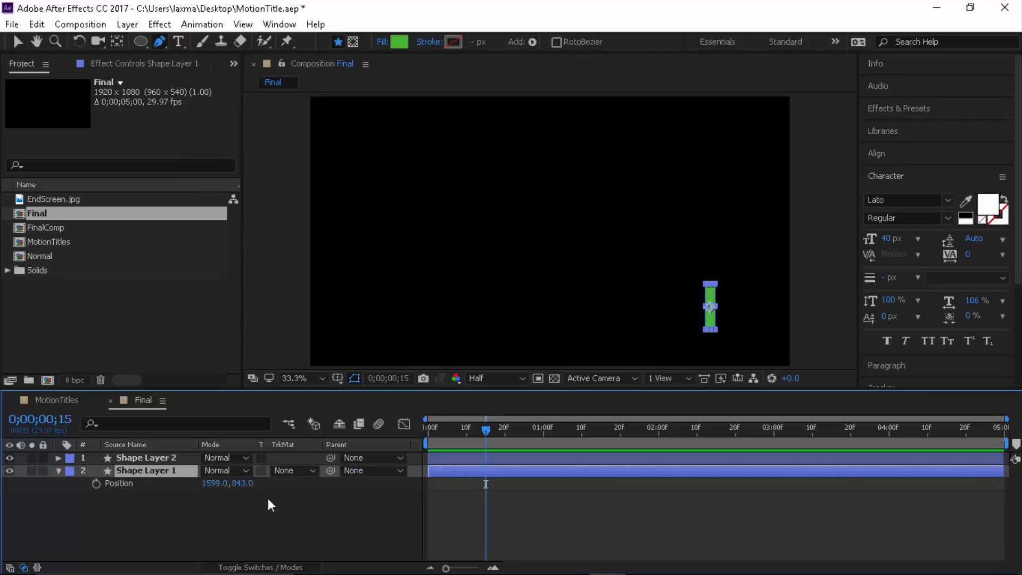
{"action": "left_click", "coordinate": [95, 484]}
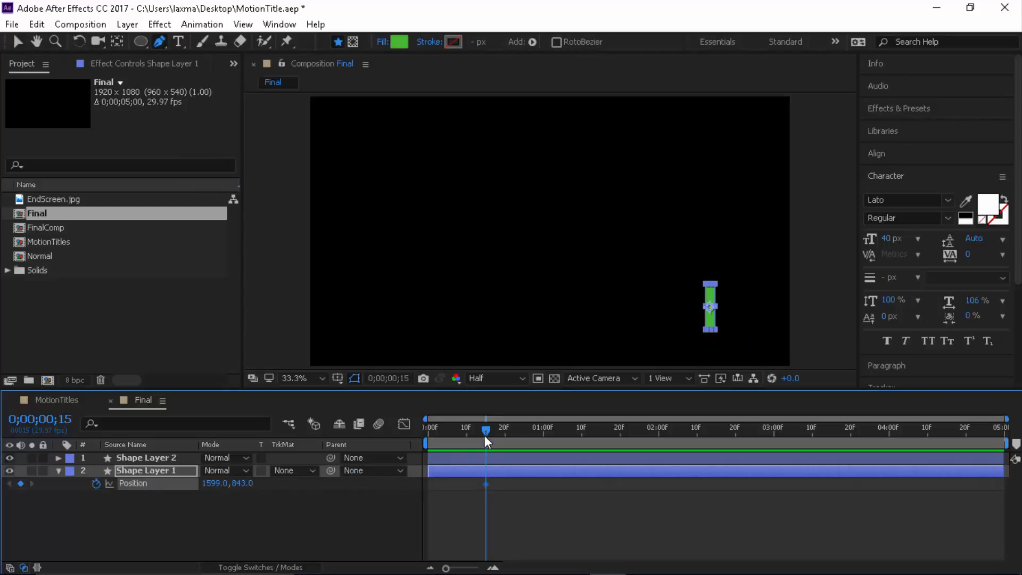
- Move Shape Layer 1 horizontally to Position 863, 843 at 0;00;01;00, creating a second Position keyframe
{"action": "left_click_drag", "start_coordinate": [485, 430], "coordinate": [539, 429]}
{"action": "left_click_drag", "start_coordinate": [215, 483], "coordinate": [114, 483]}
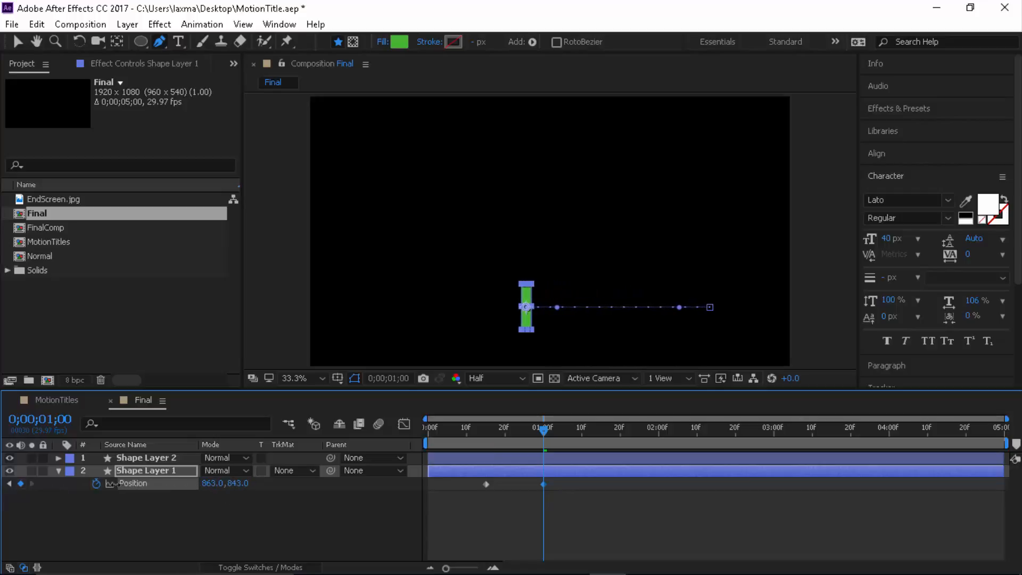
{"action": "left_click", "coordinate": [229, 520]}
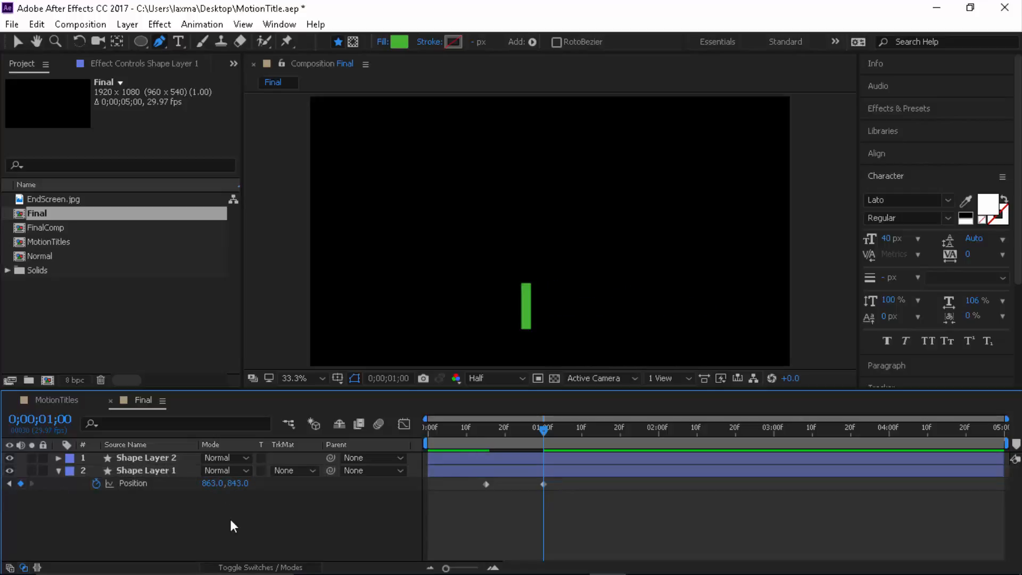
- Apply Easy Ease to the last Position keyframe of Shape Layer 1 and preview the bar's slide
{"action": "right_click", "coordinate": [542, 483]}
{"action": "mouse_move", "coordinate": [591, 533]}
{"action": "left_click", "coordinate": [780, 338]}
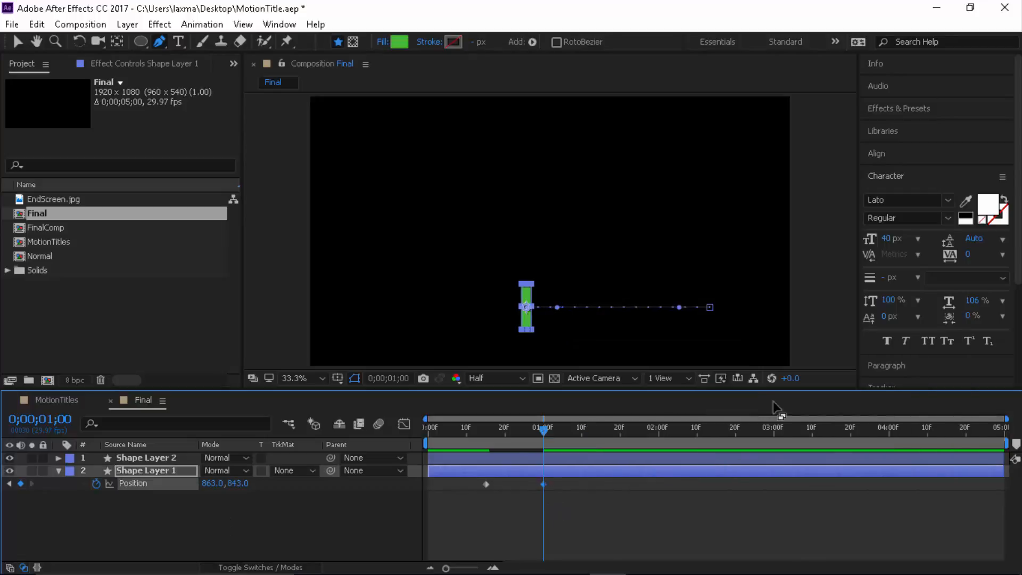
{"action": "left_click", "coordinate": [707, 496]}
{"action": "key", "text": "space"}
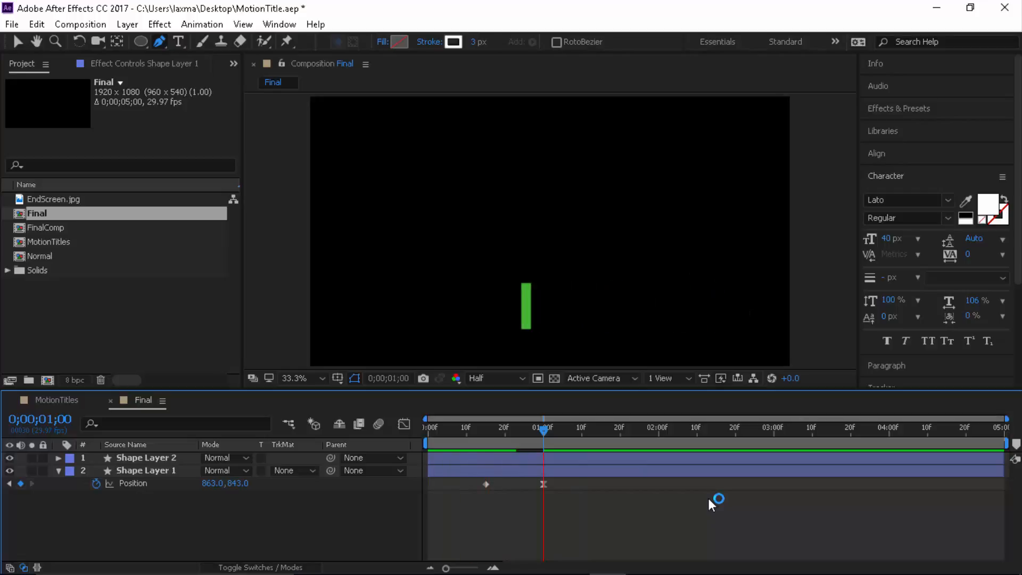
{"action": "key", "text": "space"}
- Shift the last Position keyframe of Shape Layer 1 earlier to 0;00;00;26 and preview the animation
{"action": "left_click_drag", "start_coordinate": [548, 427], "coordinate": [530, 429]}
{"action": "left_click_drag", "start_coordinate": [543, 483], "coordinate": [529, 482]}
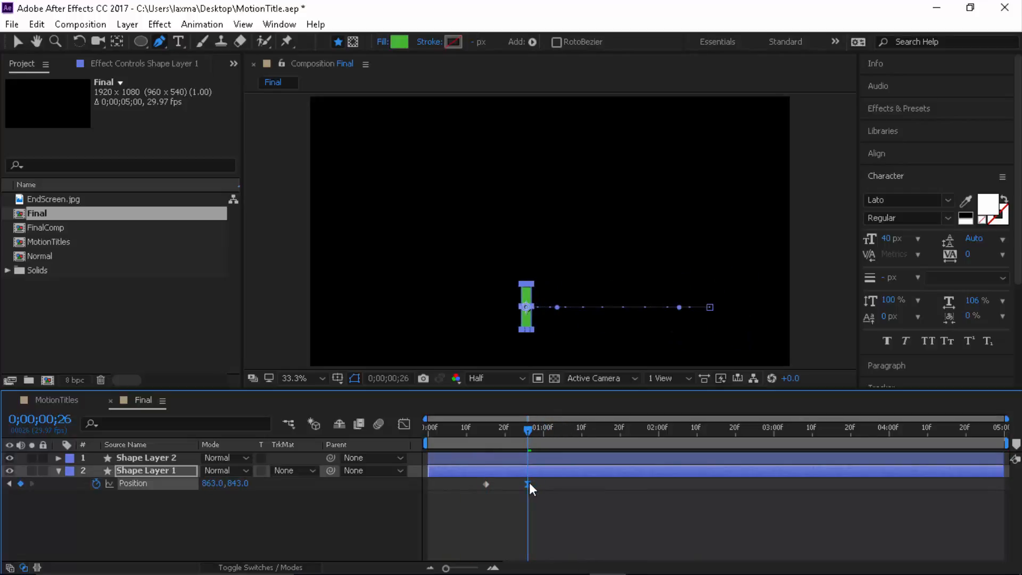
{"action": "left_click", "coordinate": [597, 515]}
{"action": "key", "text": "space"}
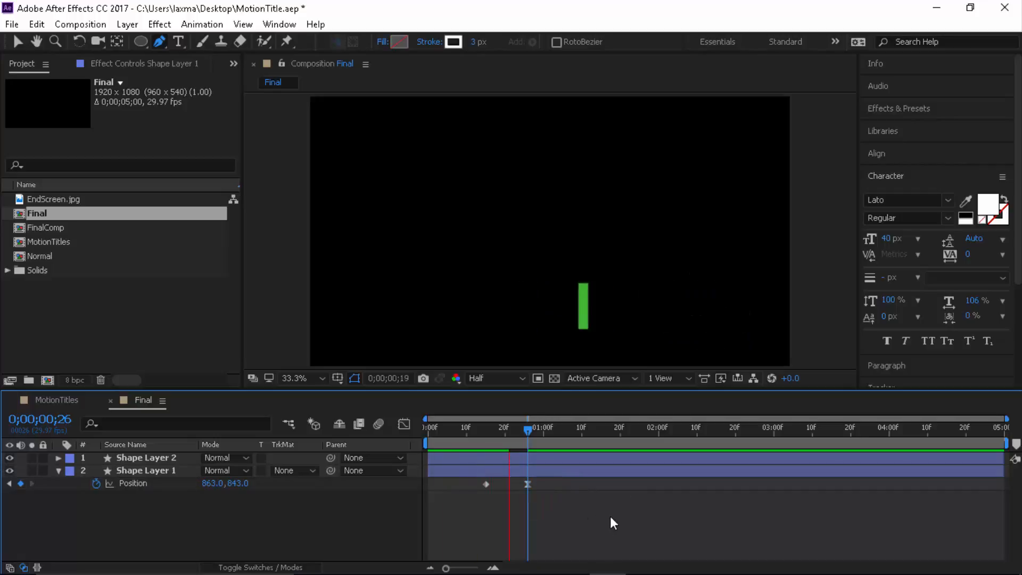
{"action": "key", "text": "space"}
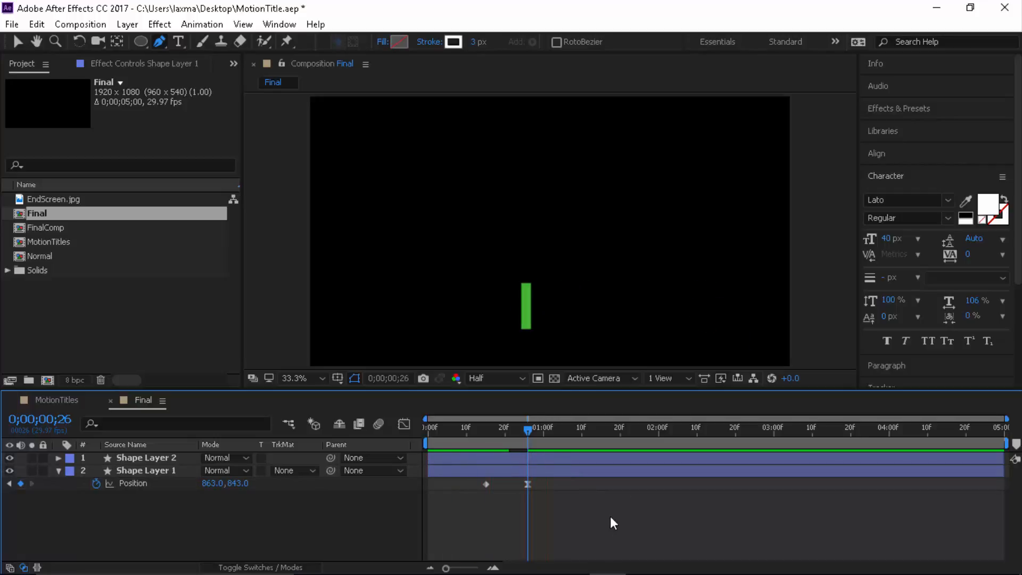
- Shift the last Position keyframe one frame earlier to 0;00;00;25, apply Easy Ease to it again and preview the animation
{"action": "left_click", "coordinate": [530, 483]}
{"action": "key", "text": "F9"}
{"action": "left_click", "coordinate": [554, 510]}
{"action": "key", "text": "space"}
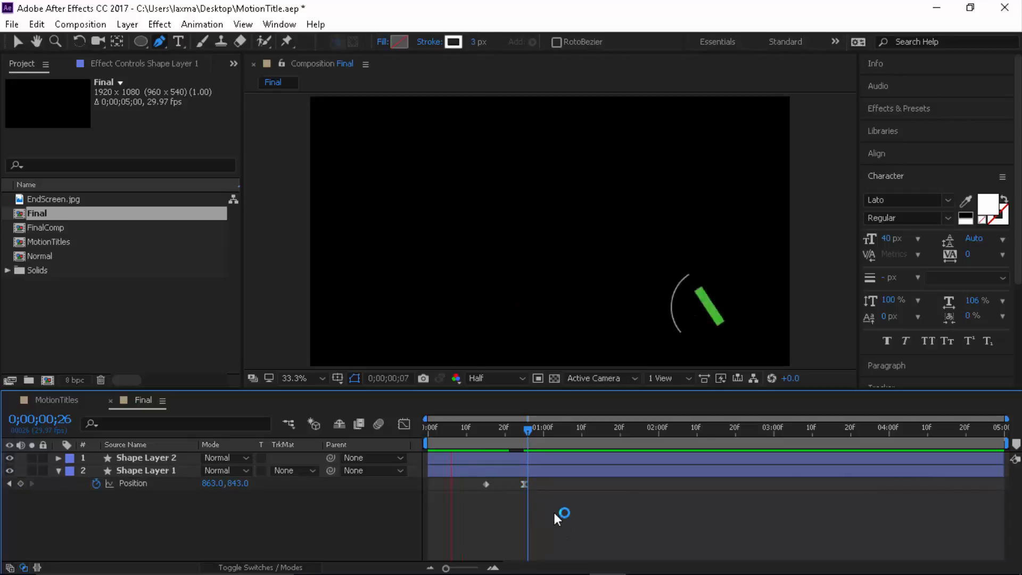
{"action": "key", "text": "space"}
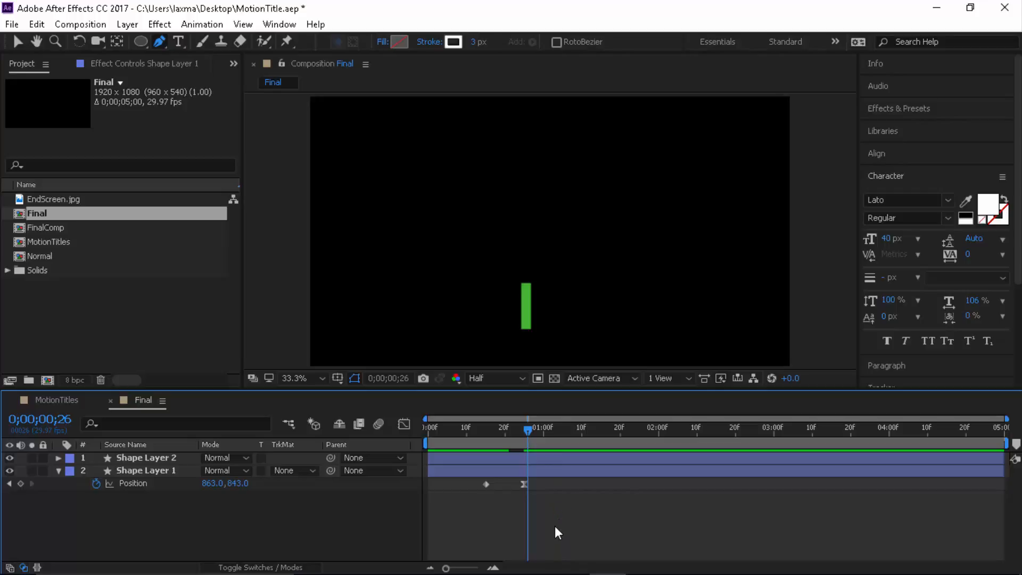
- Preview the bar's slide and return the current time to 0;00;00;25
{"action": "key", "text": "space"}
{"action": "key", "text": "space"}
{"action": "left_click", "coordinate": [523, 427]}
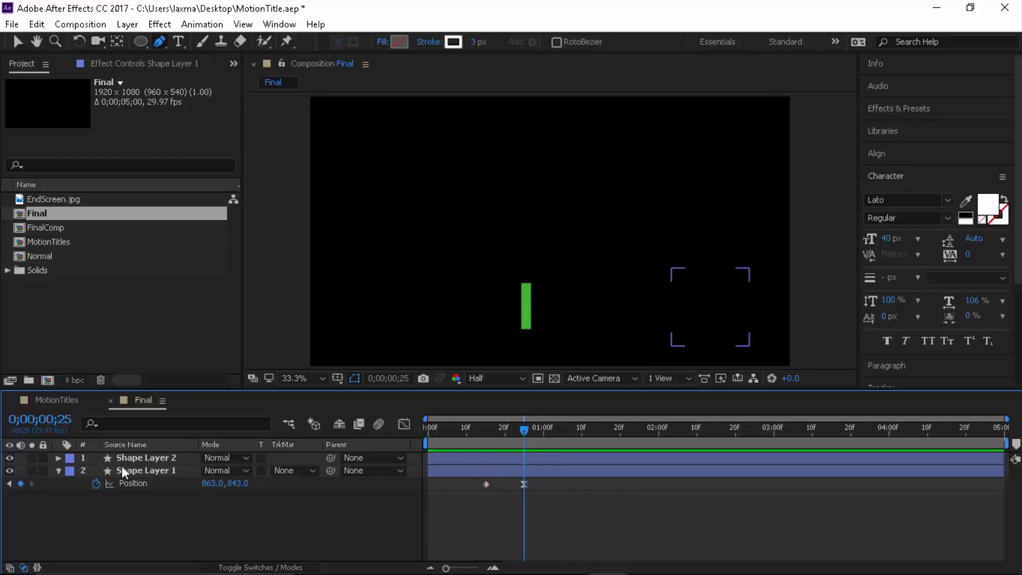
- Draw a horizontal Pen-tool line across the bar's upper part, from just right of its resting position to just past its starting position
{"action": "left_click", "coordinate": [57, 470]}
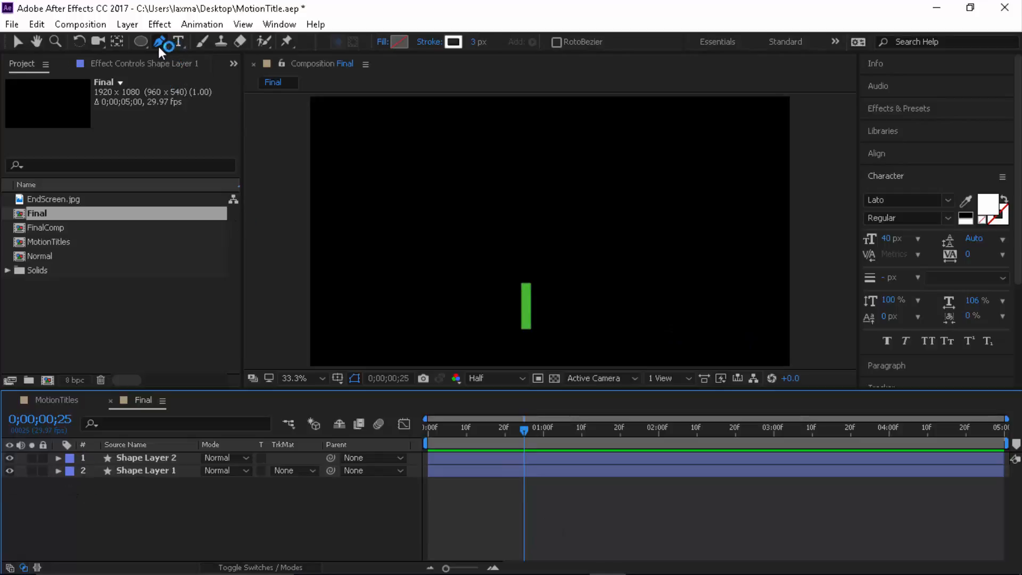
{"action": "left_click", "coordinate": [536, 292]}
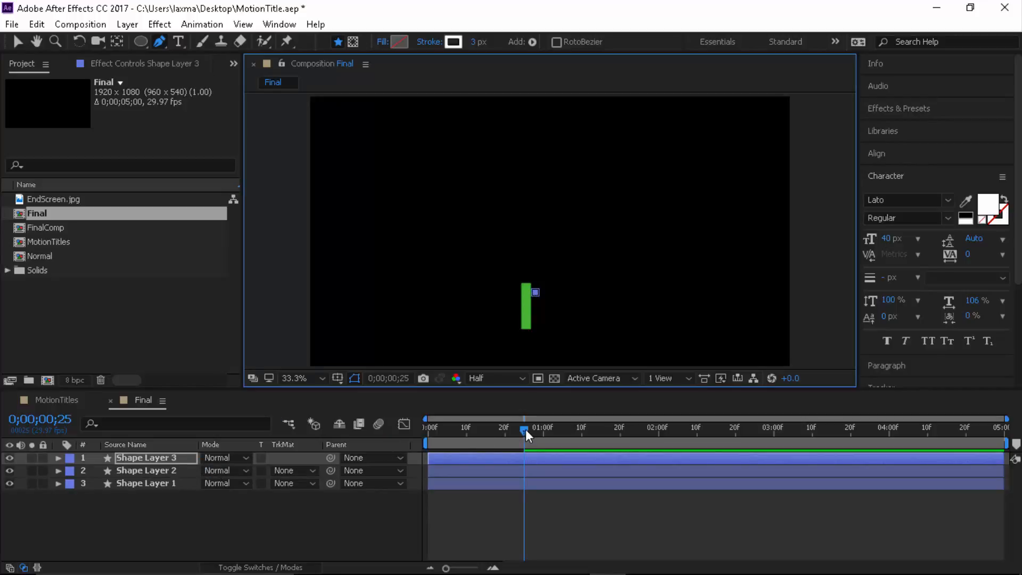
{"action": "left_click_drag", "start_coordinate": [525, 429], "coordinate": [478, 430]}
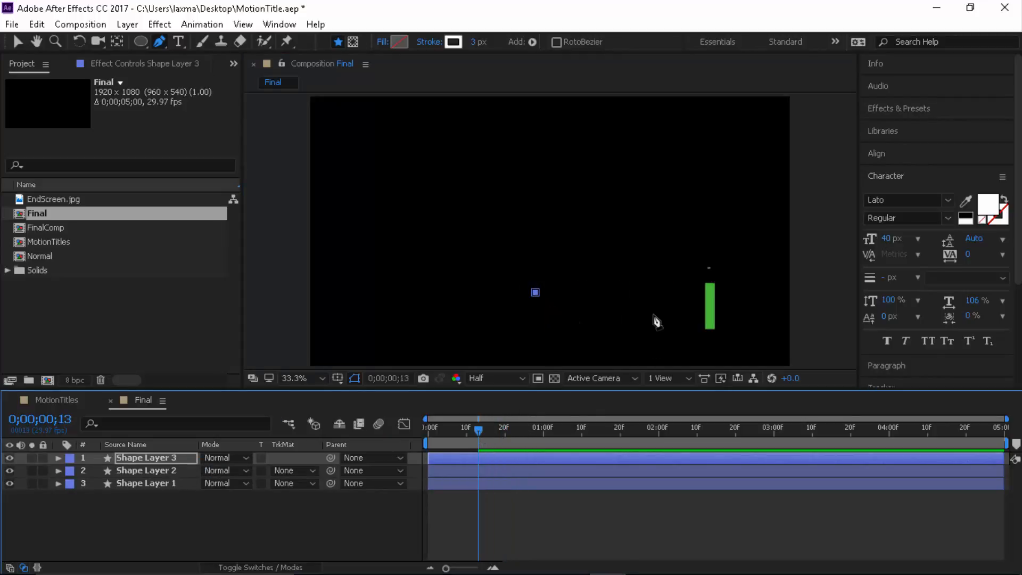
{"action": "left_click", "coordinate": [722, 292]}
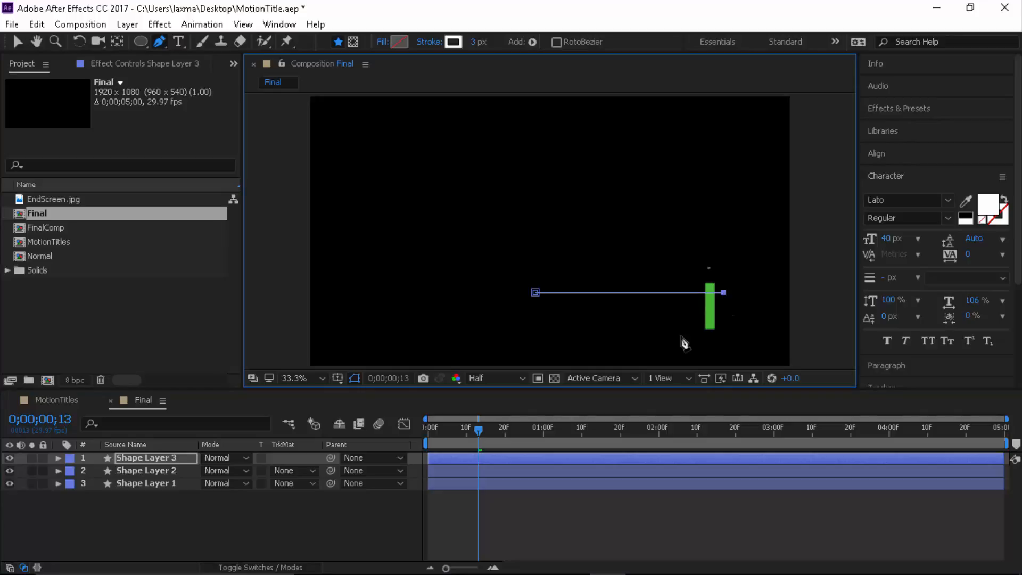
{"action": "left_click", "coordinate": [327, 492]}
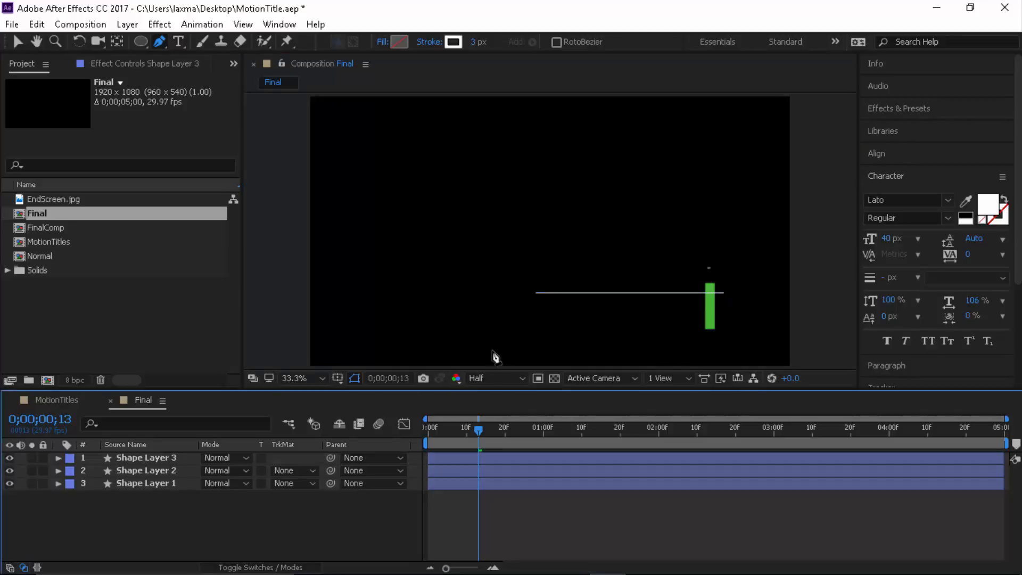
- Draw a second Pen-tool line below the first on its own shape layer, spanning about the same width
{"action": "left_click", "coordinate": [536, 315]}
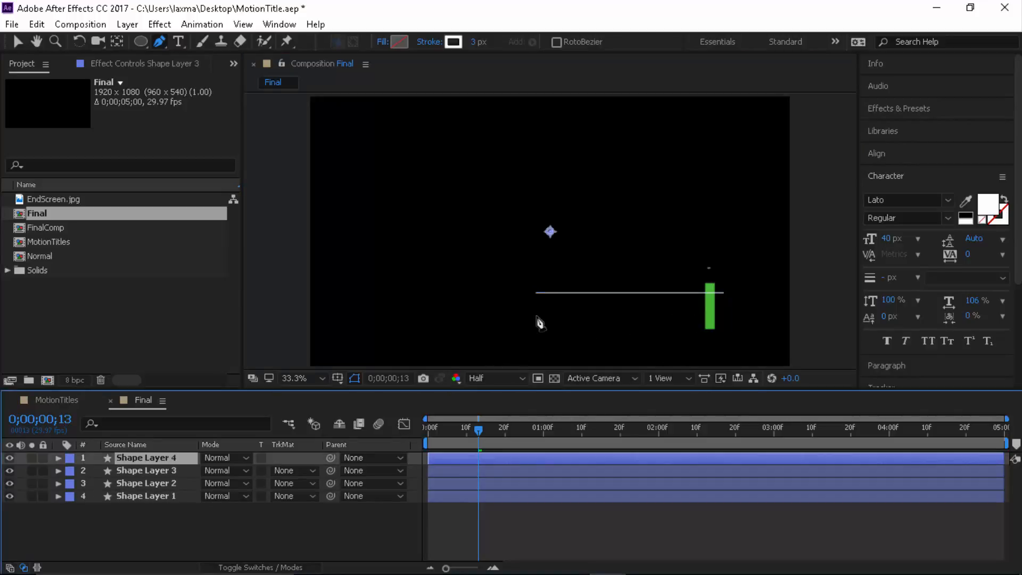
{"action": "left_click", "coordinate": [724, 314]}
{"action": "key", "text": "v"}
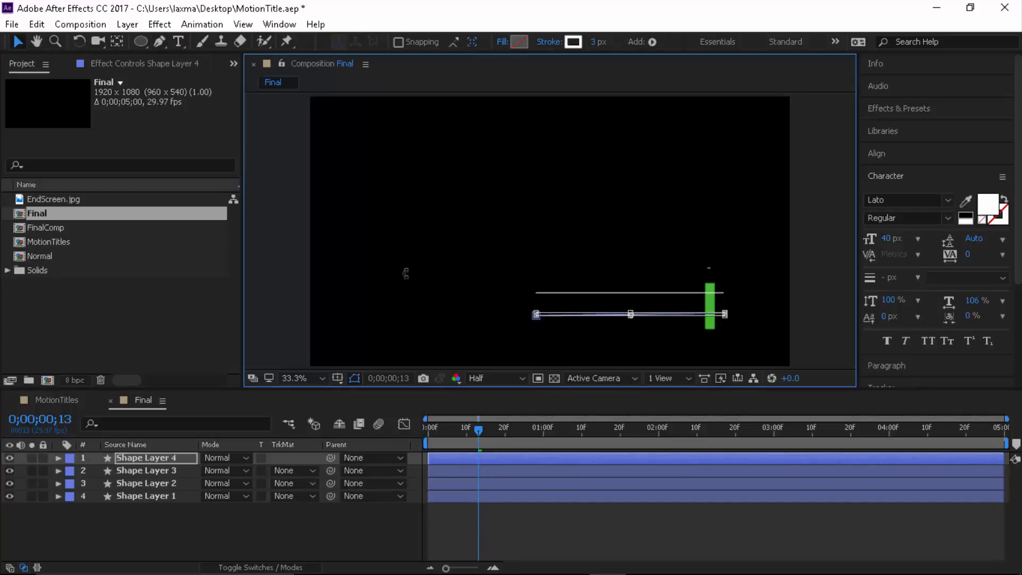
{"action": "left_click", "coordinate": [158, 43]}
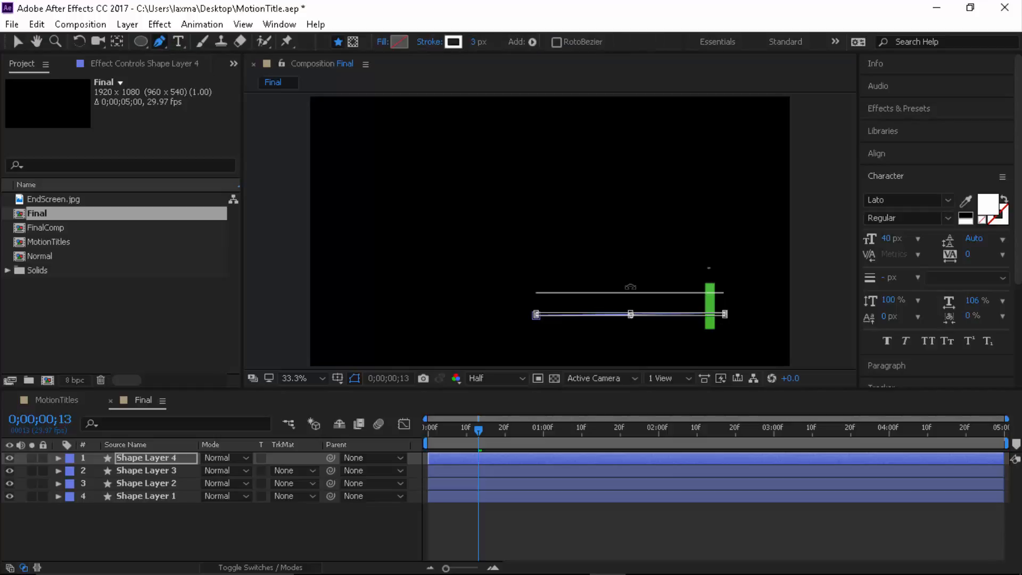
{"action": "left_click", "coordinate": [235, 535]}
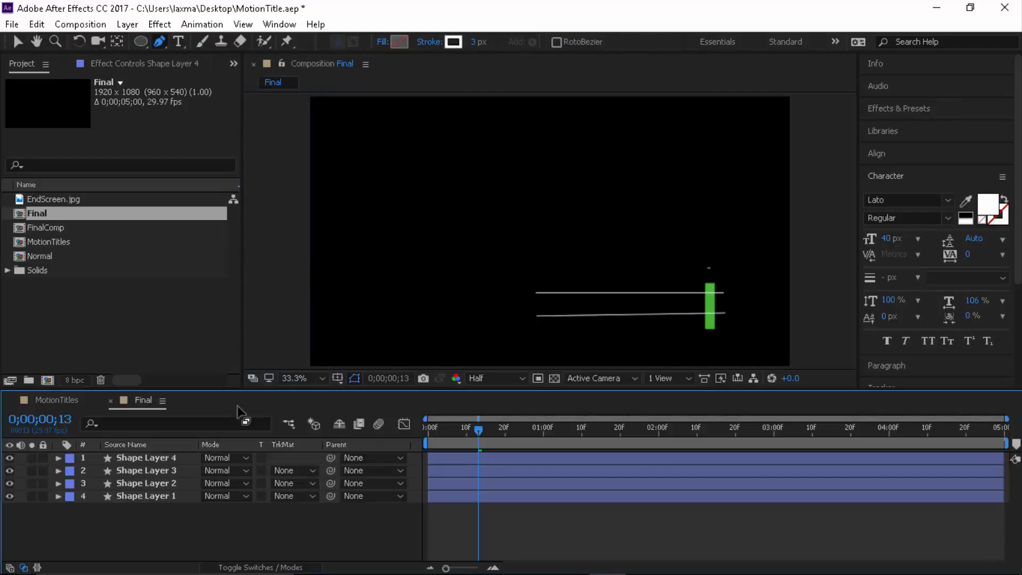
- Level the lower line on Shape Layer 4 by adjusting its right end point, and switch back to the Selection tool
{"action": "left_click", "coordinate": [165, 457]}
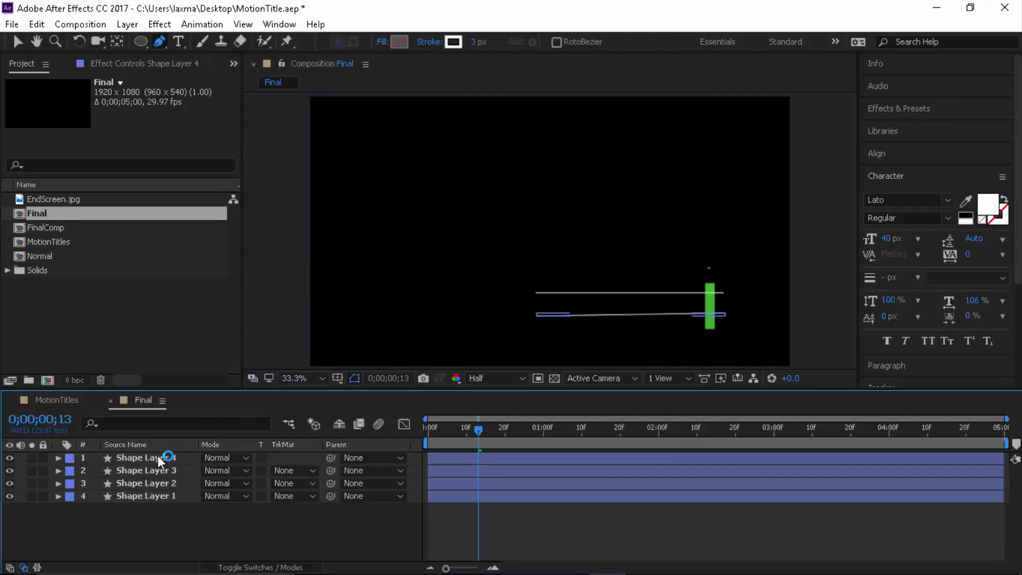
{"action": "left_click", "coordinate": [727, 316]}
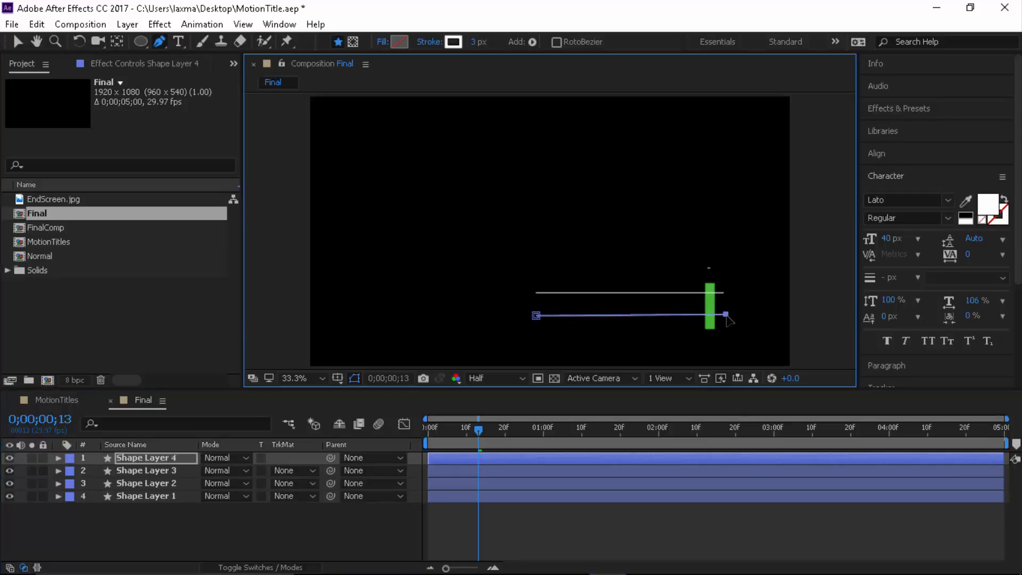
{"action": "left_click", "coordinate": [284, 544]}
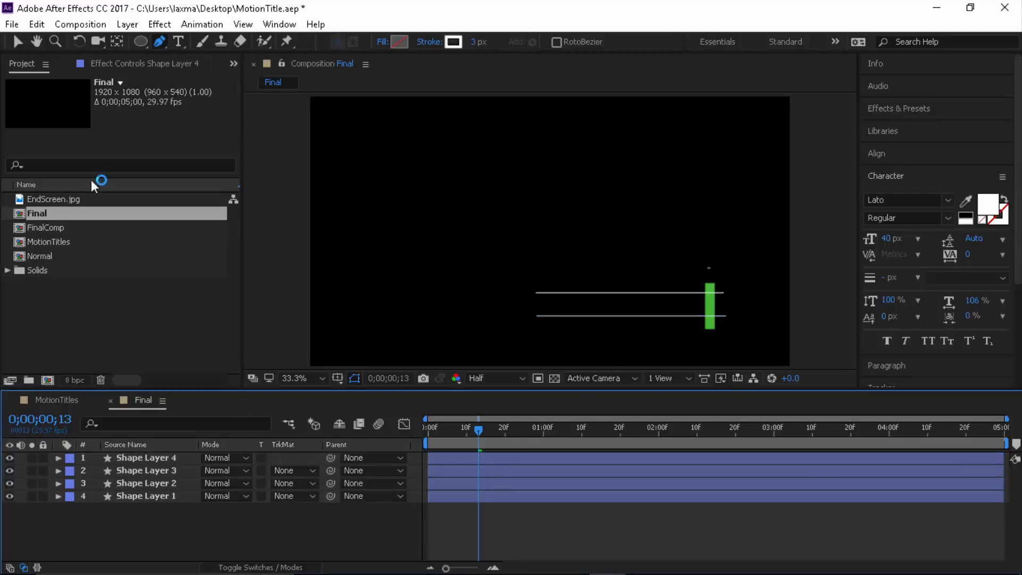
{"action": "key", "text": "v"}
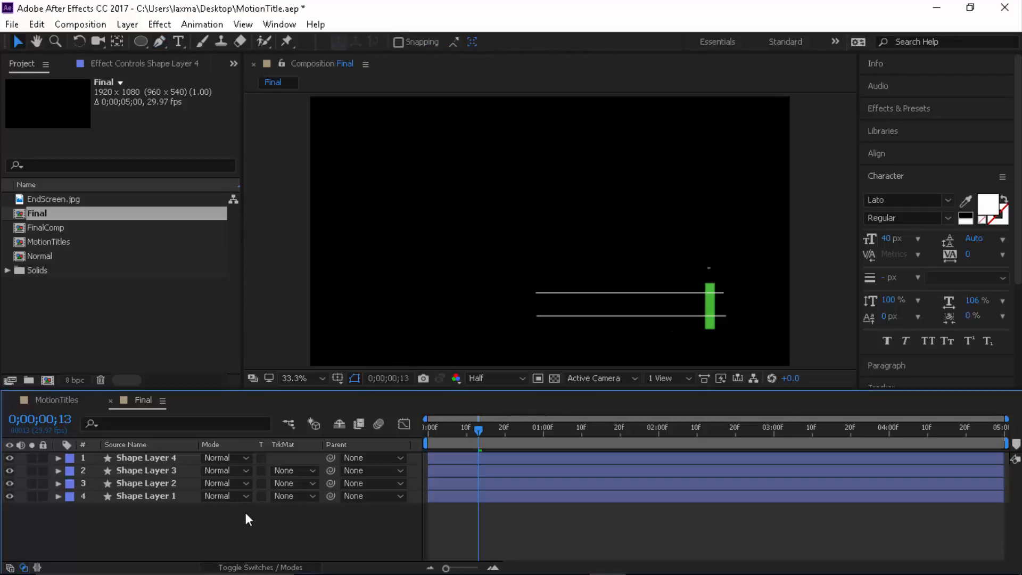
- Add Trim Paths to the lower line on Shape Layer 4 and hide Shape Layer 3
{"action": "left_click", "coordinate": [149, 456]}
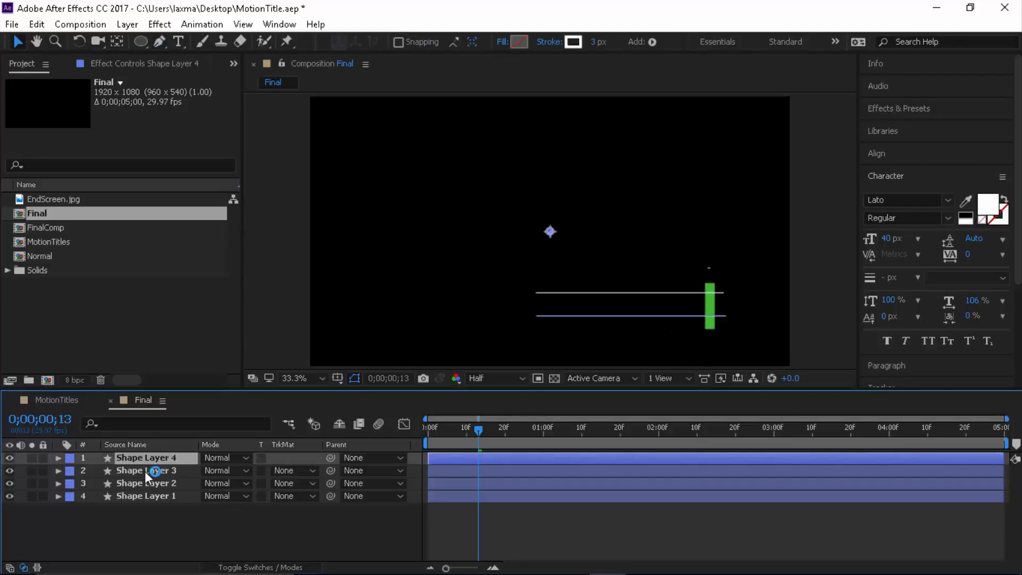
{"action": "left_click", "coordinate": [145, 473]}
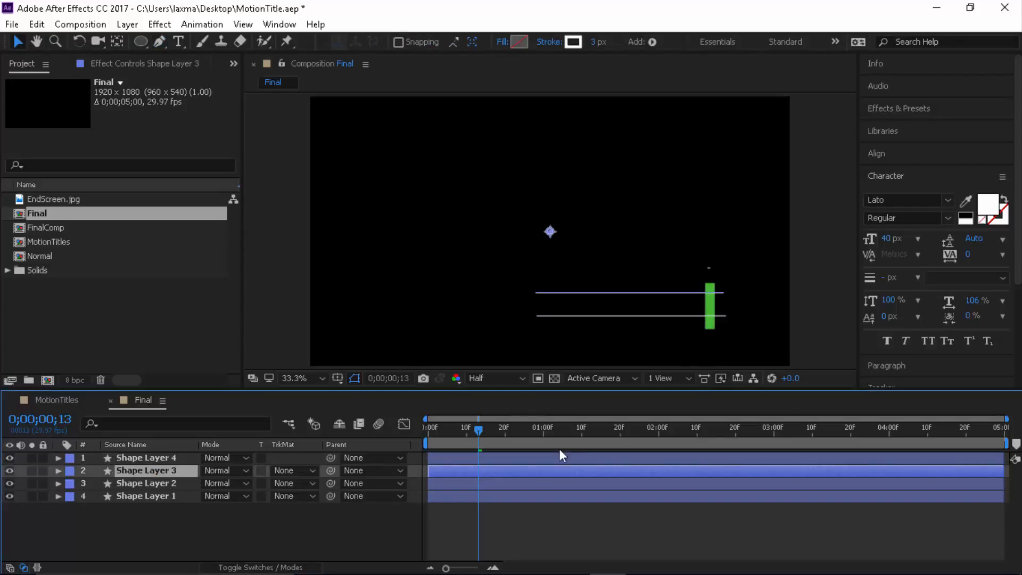
{"action": "left_click", "coordinate": [142, 457]}
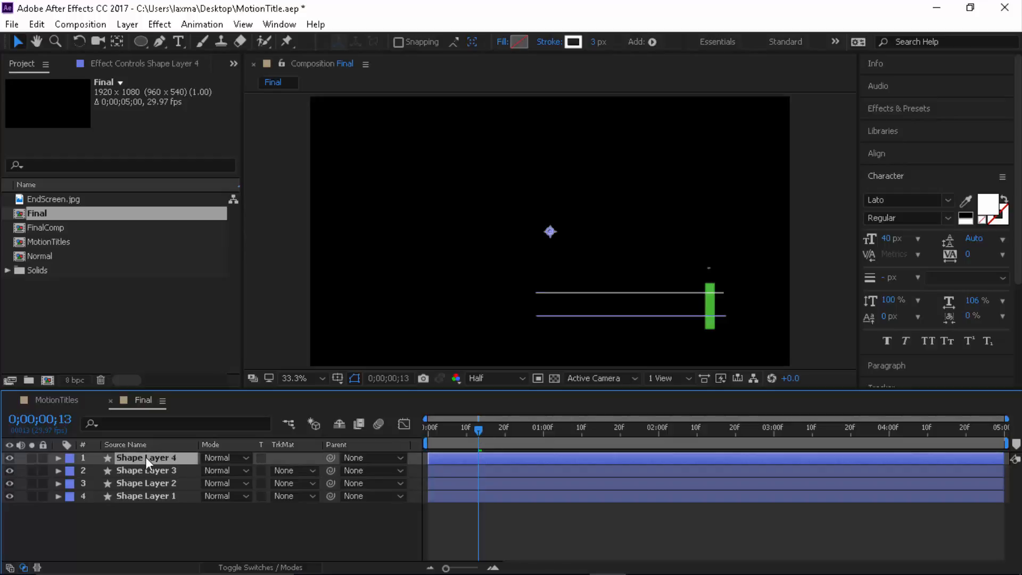
{"action": "left_click", "coordinate": [59, 457]}
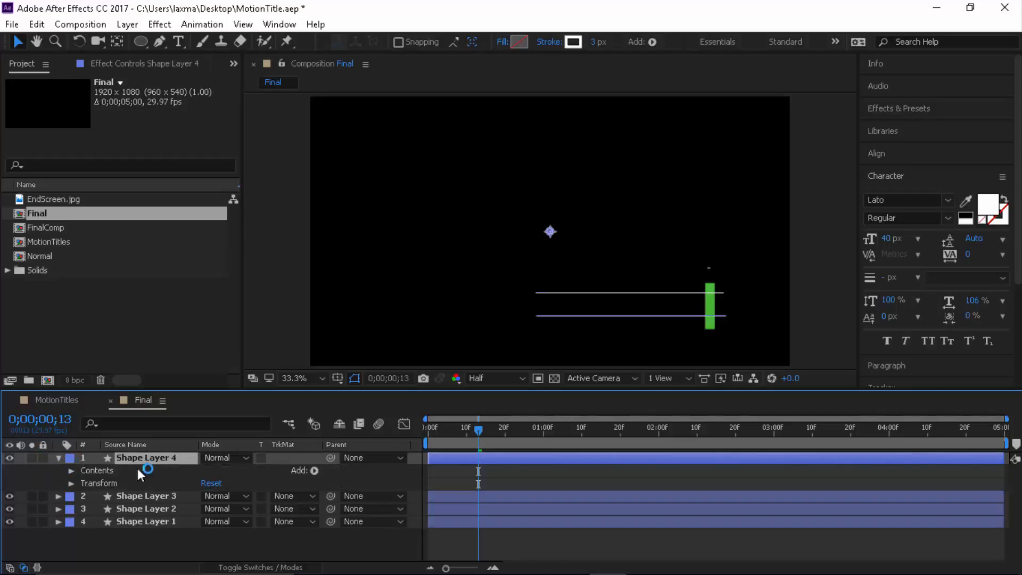
{"action": "left_click", "coordinate": [313, 470]}
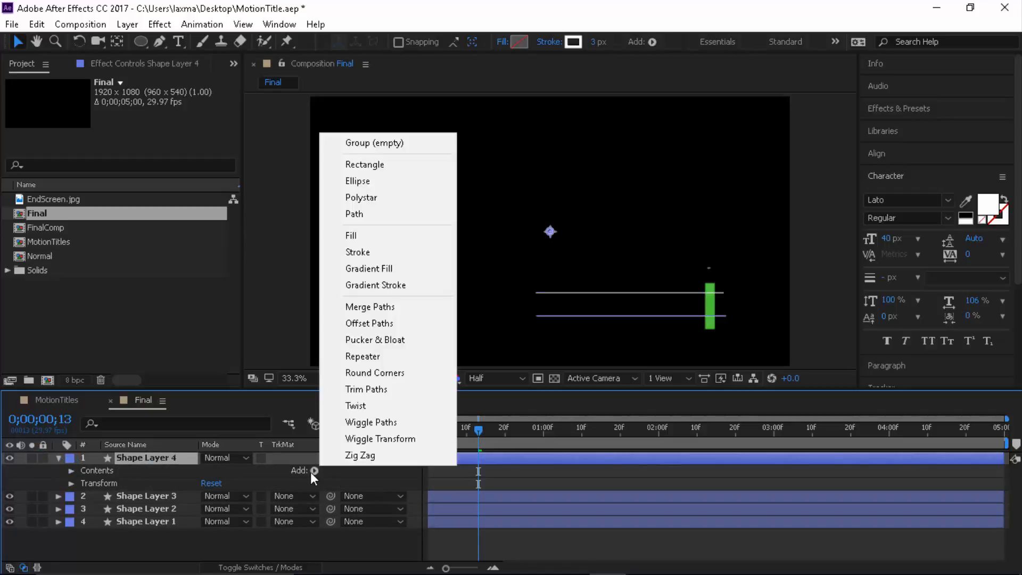
{"action": "left_click", "coordinate": [385, 392]}
{"action": "left_click", "coordinate": [9, 522]}
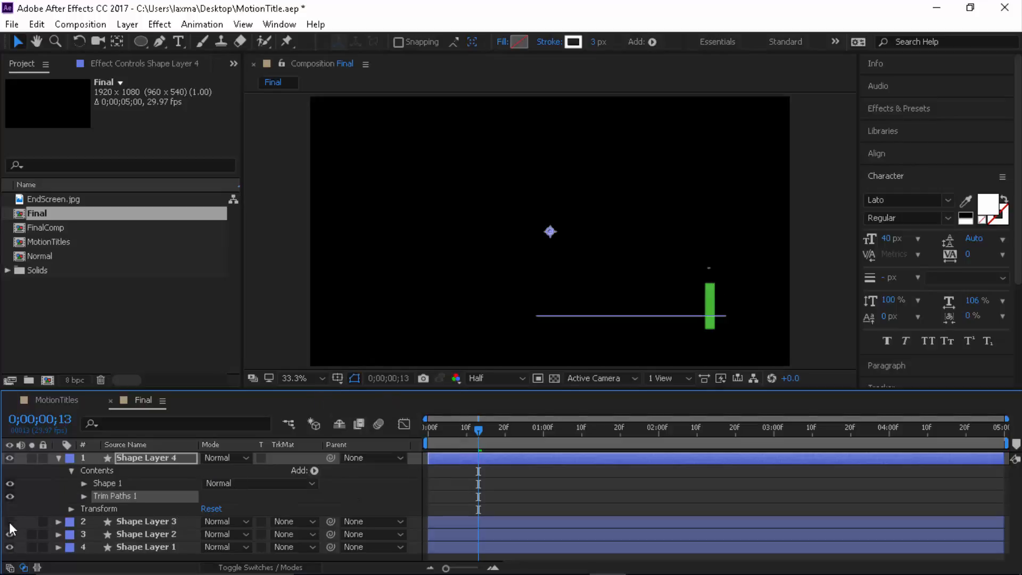
- Hide the layer controls in the composition view and set the Trim Paths Start of Shape Layer 4 to 100%
{"action": "left_click", "coordinate": [148, 456]}
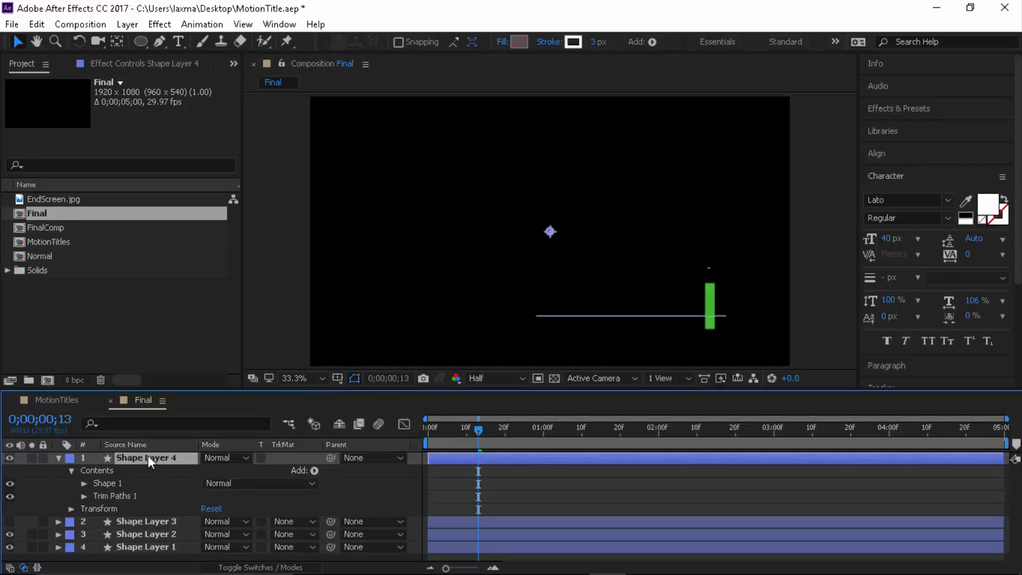
{"action": "key", "text": "ctrl+shift+h"}
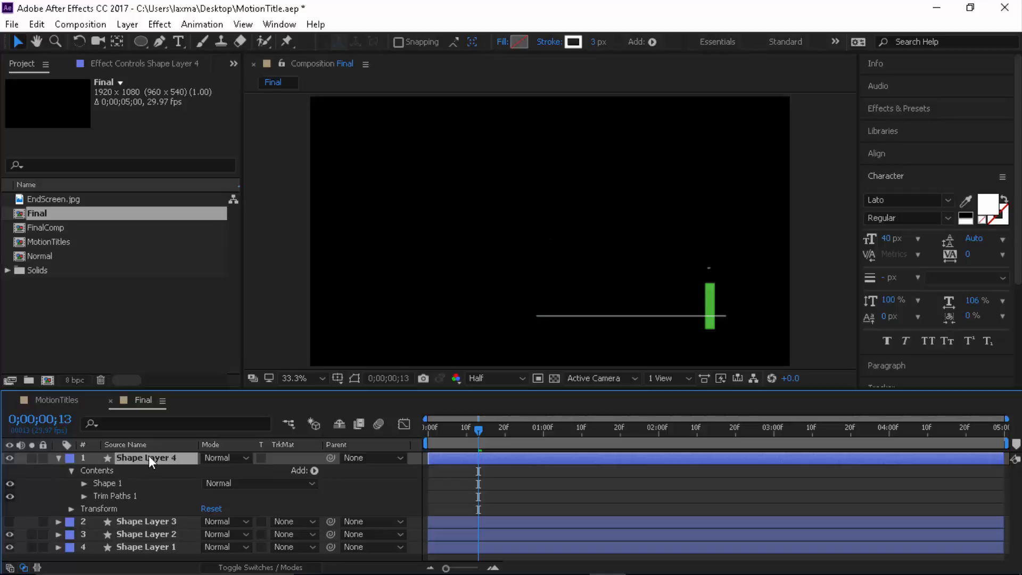
{"action": "left_click", "coordinate": [82, 495]}
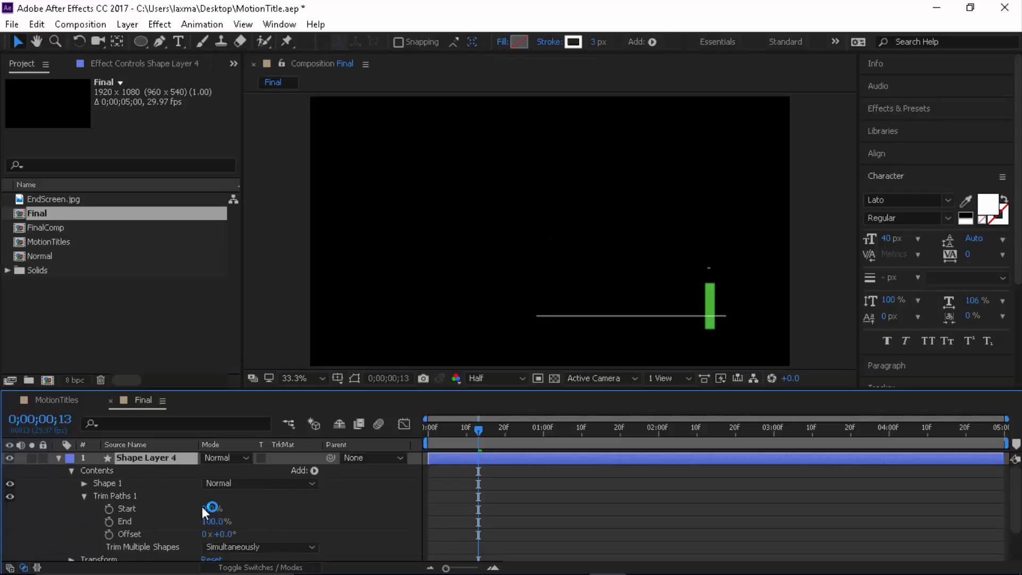
{"action": "left_click_drag", "start_coordinate": [202, 506], "coordinate": [295, 508]}
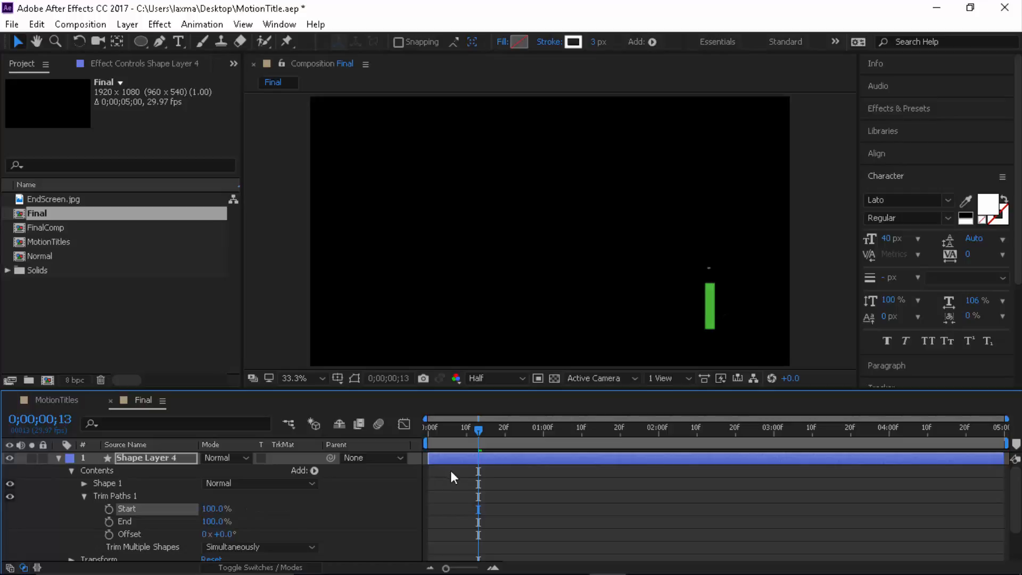
- Create a Trim Paths Start keyframe of 100% for Shape Layer 4 at 0;00;00;15
{"action": "left_click", "coordinate": [480, 429]}
{"action": "key", "text": "Page_Down"}
{"action": "key", "text": "Page_Down"}
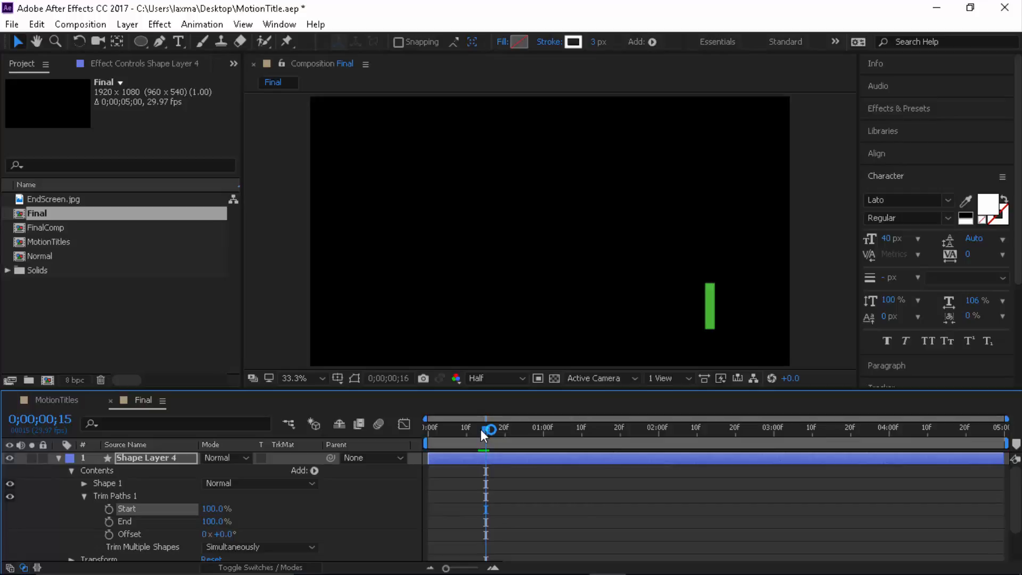
{"action": "key", "text": "Page_Up"}
{"action": "left_click_drag", "start_coordinate": [213, 511], "coordinate": [209, 511]}
{"action": "left_click", "coordinate": [211, 508]}
{"action": "type", "text": "100"}
{"action": "key", "text": "Return"}
{"action": "left_click", "coordinate": [109, 509]}
- Set the Trim Paths Start of Shape Layer 4 to 0% at 0;00;00;25
{"action": "left_click_drag", "start_coordinate": [487, 429], "coordinate": [525, 429]}
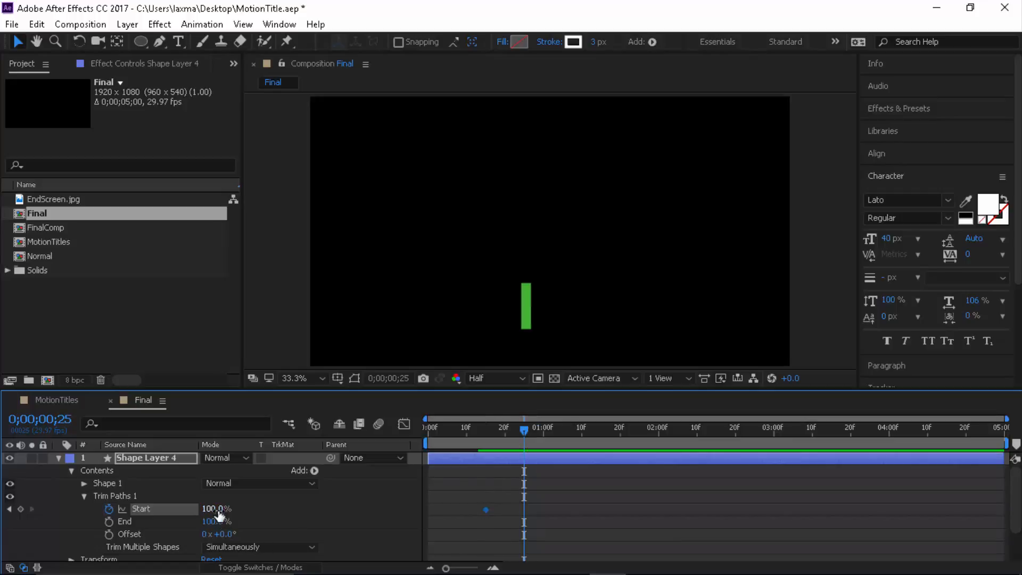
{"action": "left_click_drag", "start_coordinate": [214, 509], "coordinate": [117, 518]}
{"action": "left_click", "coordinate": [294, 499]}
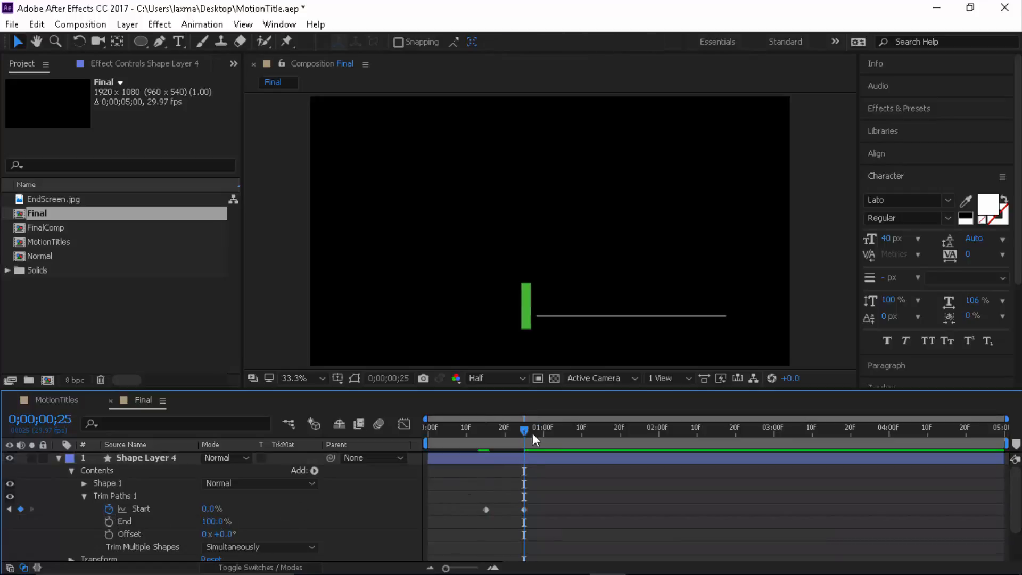
- Keyframe the Trim Paths End of Shape Layer 4 from 100% at 0;00;00;15 to 0% at 0;00;00;27
{"action": "left_click_drag", "start_coordinate": [521, 429], "coordinate": [484, 436]}
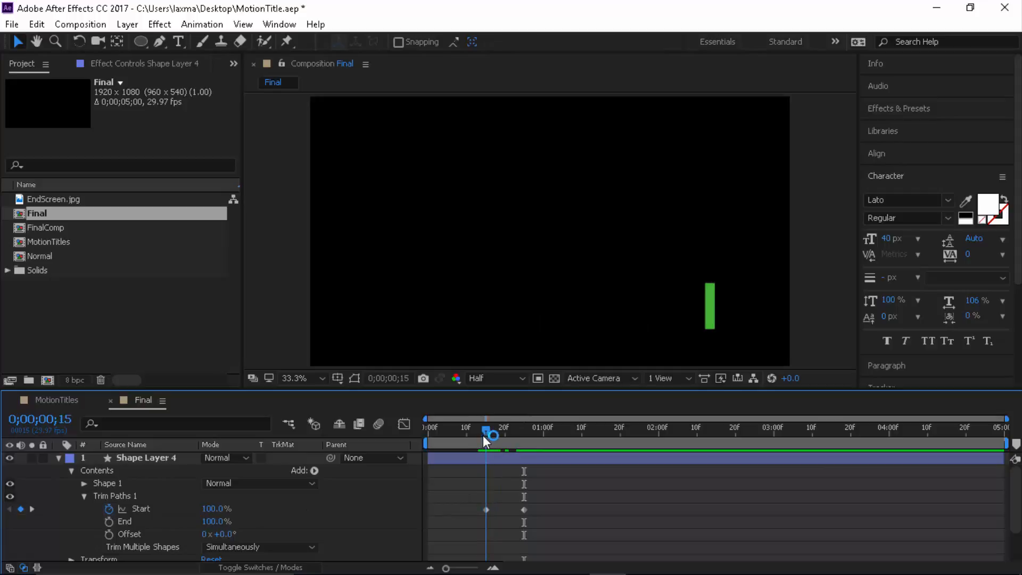
{"action": "left_click", "coordinate": [108, 522]}
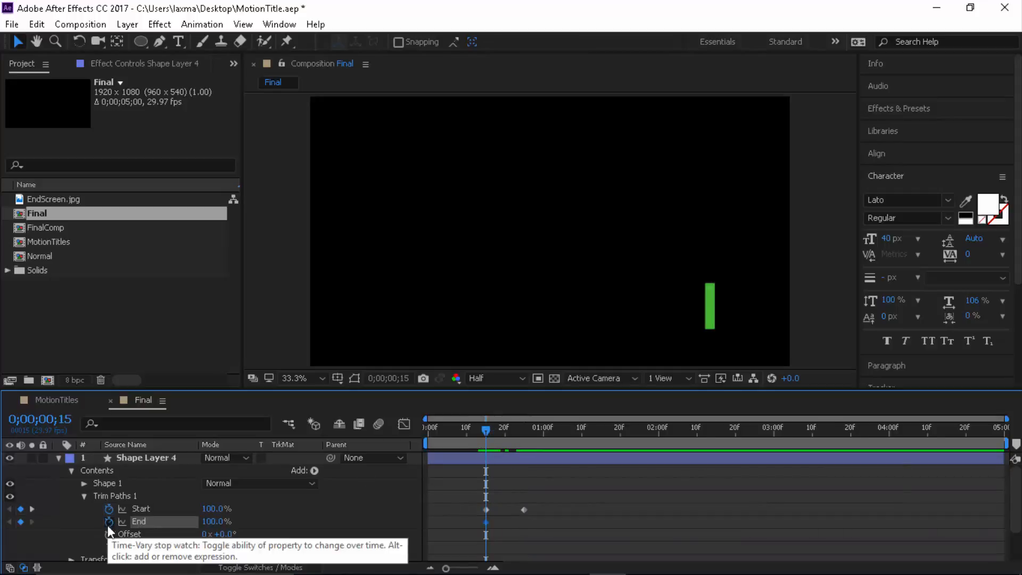
{"action": "left_click_drag", "start_coordinate": [485, 432], "coordinate": [522, 432]}
{"action": "key", "text": "Page_Down"}
{"action": "key", "text": "Page_Down"}
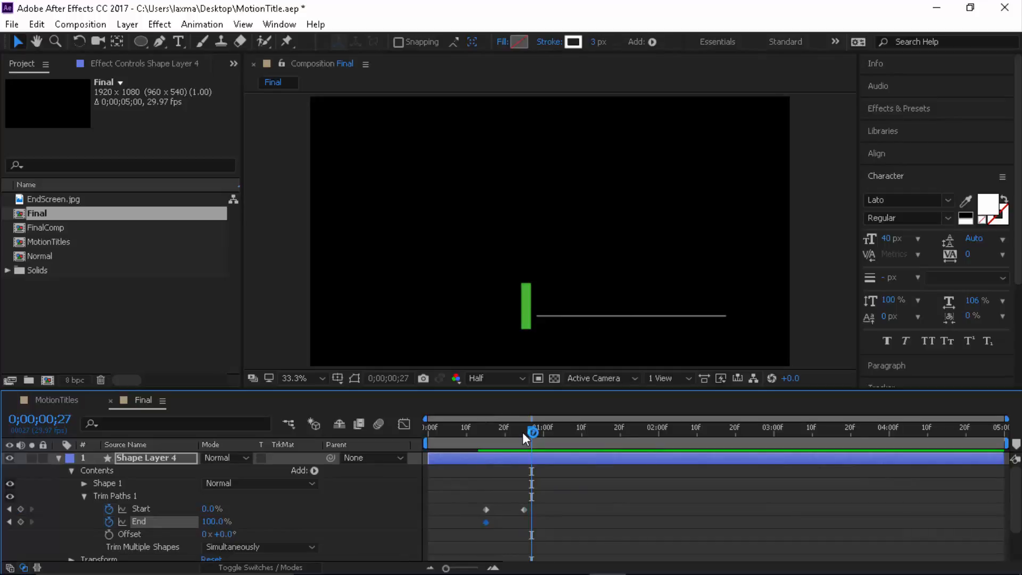
{"action": "left_click_drag", "start_coordinate": [209, 523], "coordinate": [56, 529]}
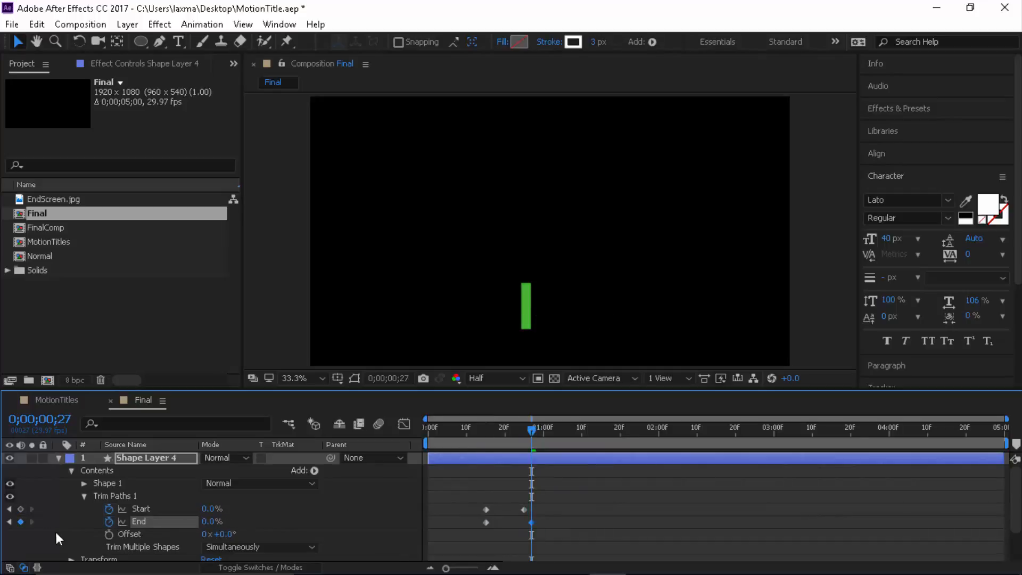
{"action": "left_click", "coordinate": [322, 514]}
- Apply Easy Ease to the last Start and End keyframes of Shape Layer 4 and preview the line animation
{"action": "left_click_drag", "start_coordinate": [518, 504], "coordinate": [531, 521]}
{"action": "left_click", "coordinate": [540, 517]}
{"action": "right_click", "coordinate": [531, 521]}
{"action": "mouse_move", "coordinate": [617, 509]}
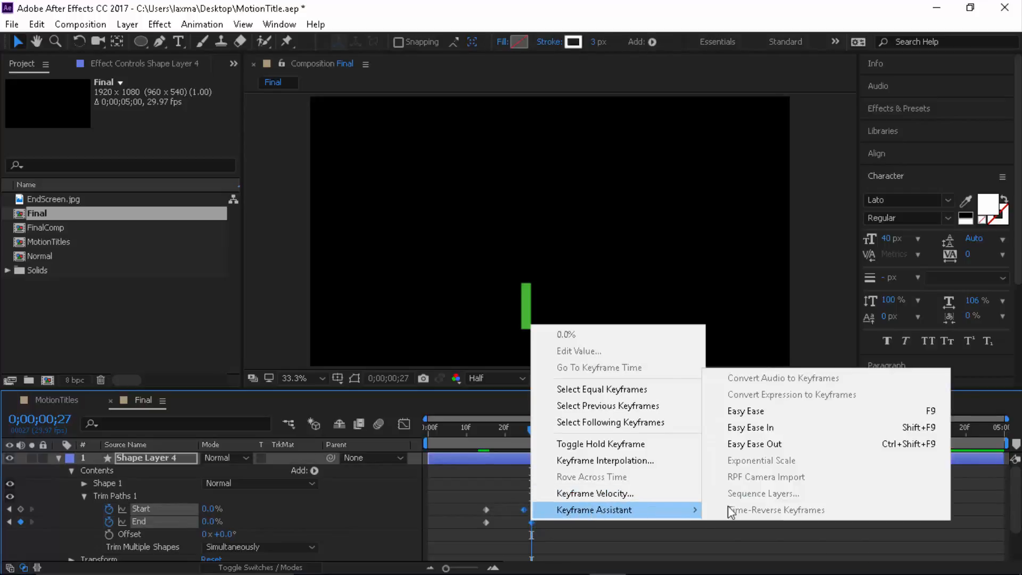
{"action": "left_click", "coordinate": [767, 417]}
{"action": "left_click", "coordinate": [672, 498]}
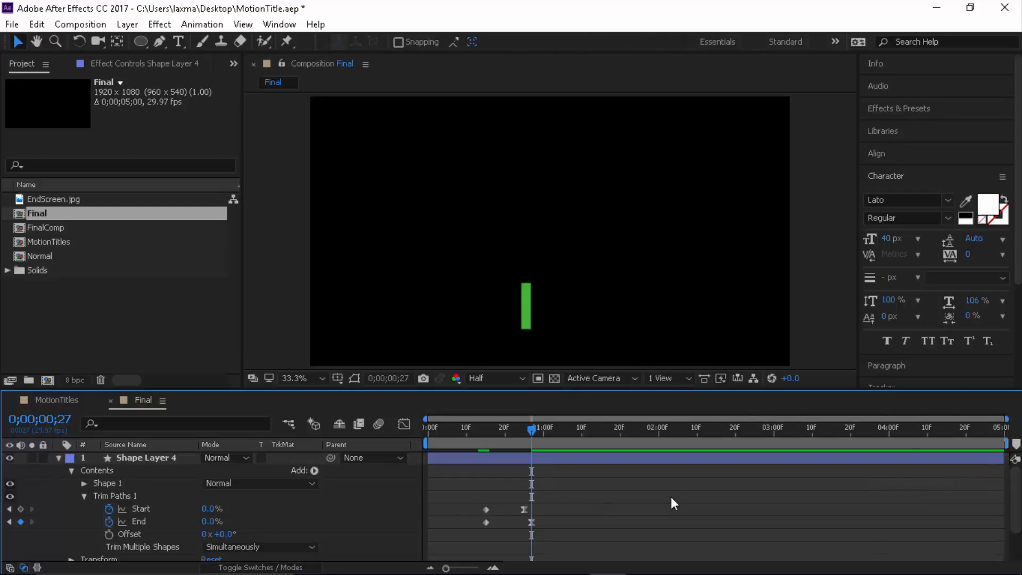
{"action": "key", "text": "space"}
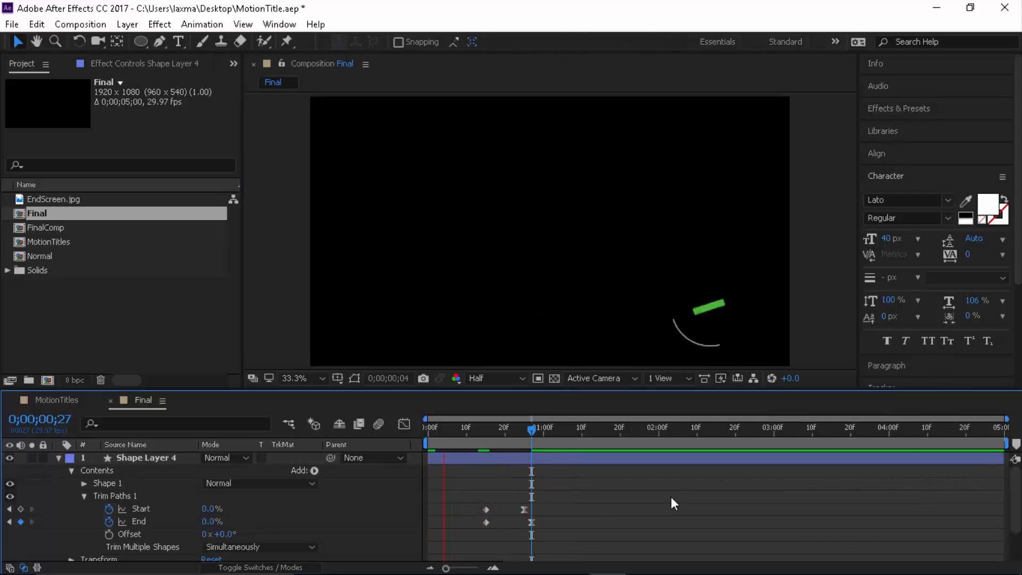
{"action": "key", "text": "space"}
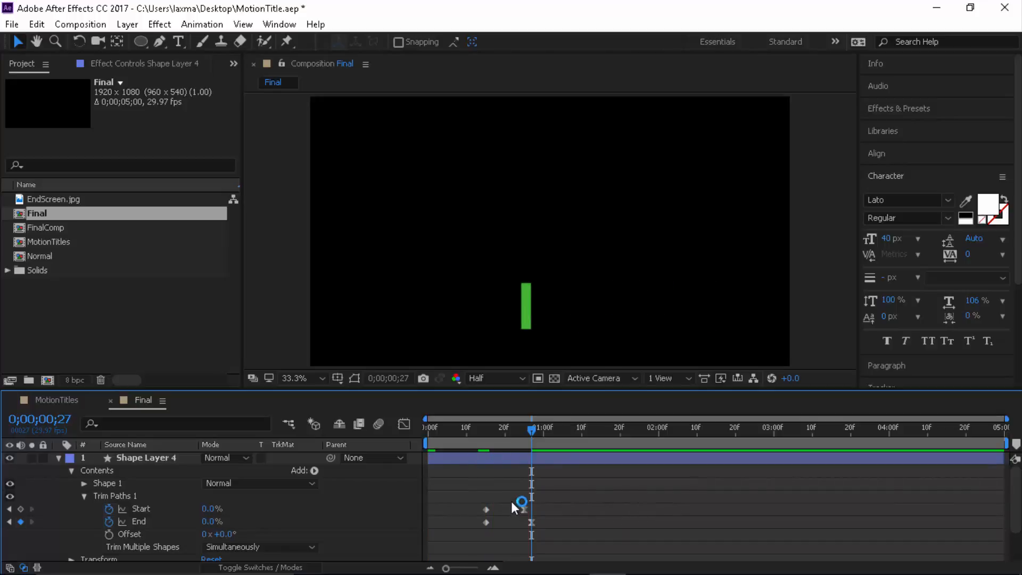
- Move the last Trim Paths End keyframe of Shape Layer 4 one frame later to 0;00;00;28 and preview the line animation
{"action": "mouse_move", "coordinate": [512, 501]}
{"action": "left_mouse_down"}
{"action": "mouse_move", "coordinate": [536, 527]}
{"action": "mouse_move", "coordinate": [526, 508]}
{"action": "left_mouse_up"}
{"action": "left_click", "coordinate": [545, 507]}
{"action": "left_click", "coordinate": [578, 508]}
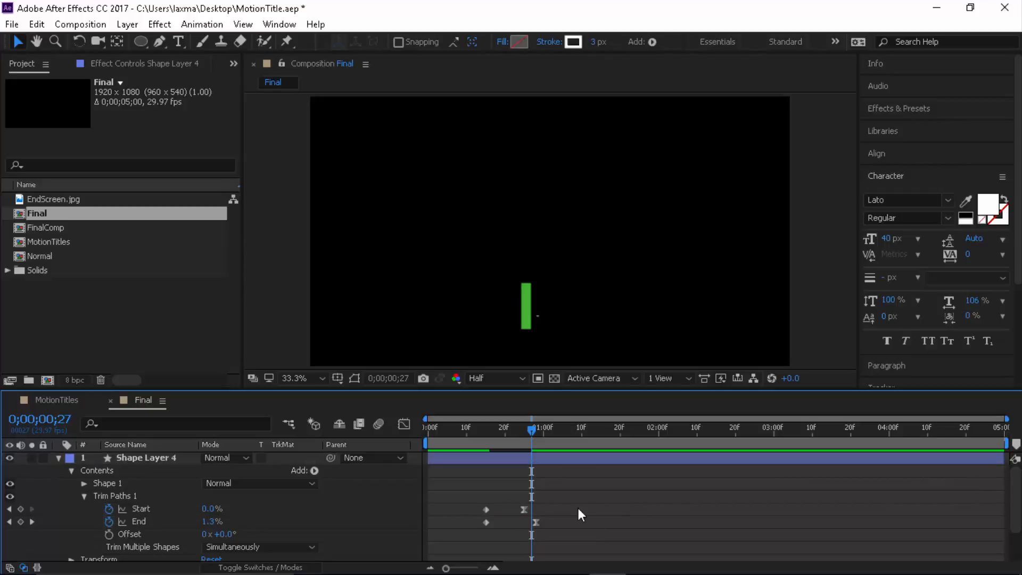
{"action": "key", "text": "space"}
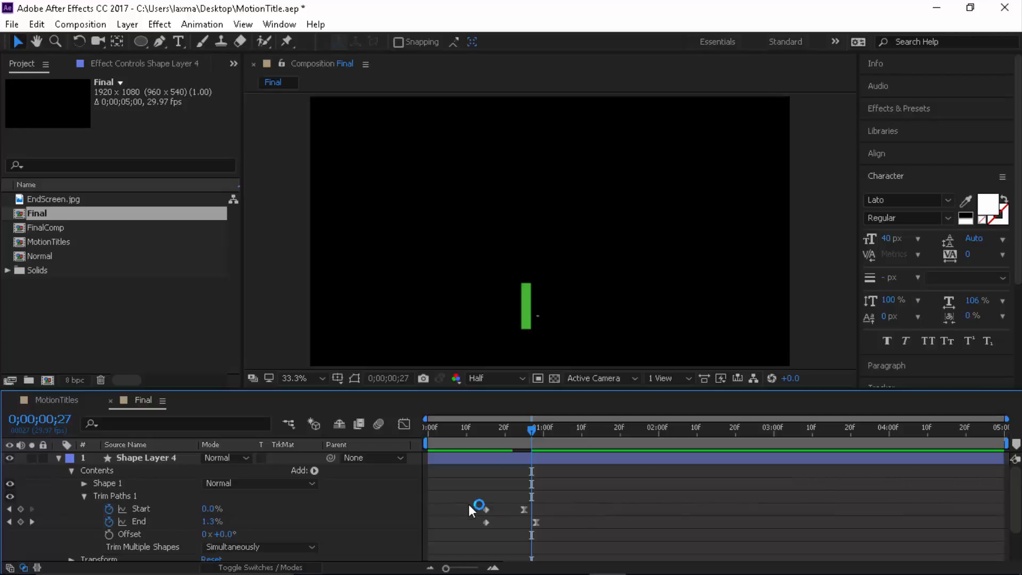
- Show only the keyframed properties of Shape Layer 4, copy all its Start and End keyframes, and set the time to 0;00;00;15
{"action": "left_click", "coordinate": [60, 458]}
{"action": "left_click", "coordinate": [132, 455]}
{"action": "key", "text": "u"}
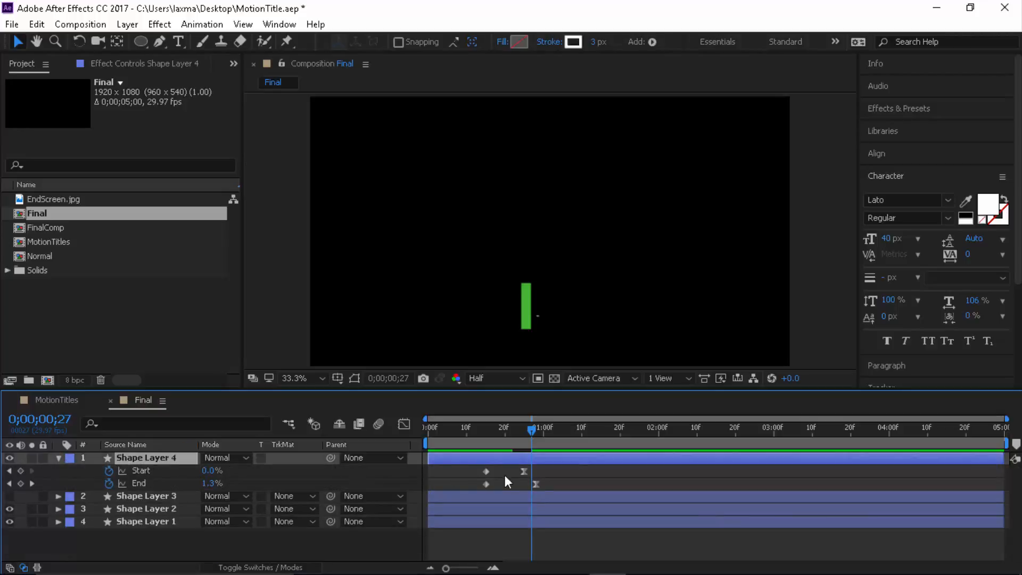
{"action": "left_click_drag", "start_coordinate": [474, 467], "coordinate": [538, 487]}
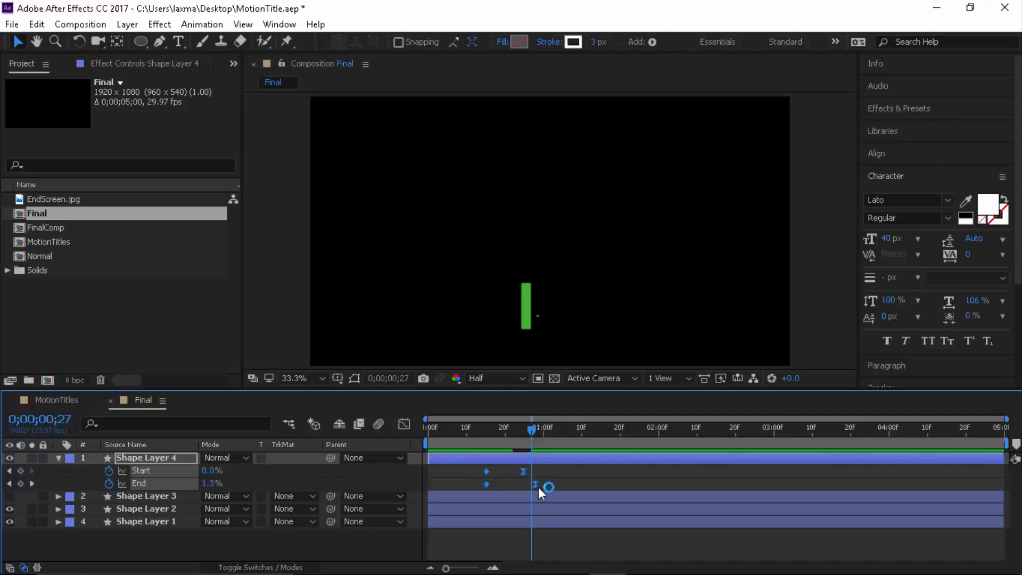
{"action": "left_click_drag", "start_coordinate": [529, 426], "coordinate": [487, 427]}
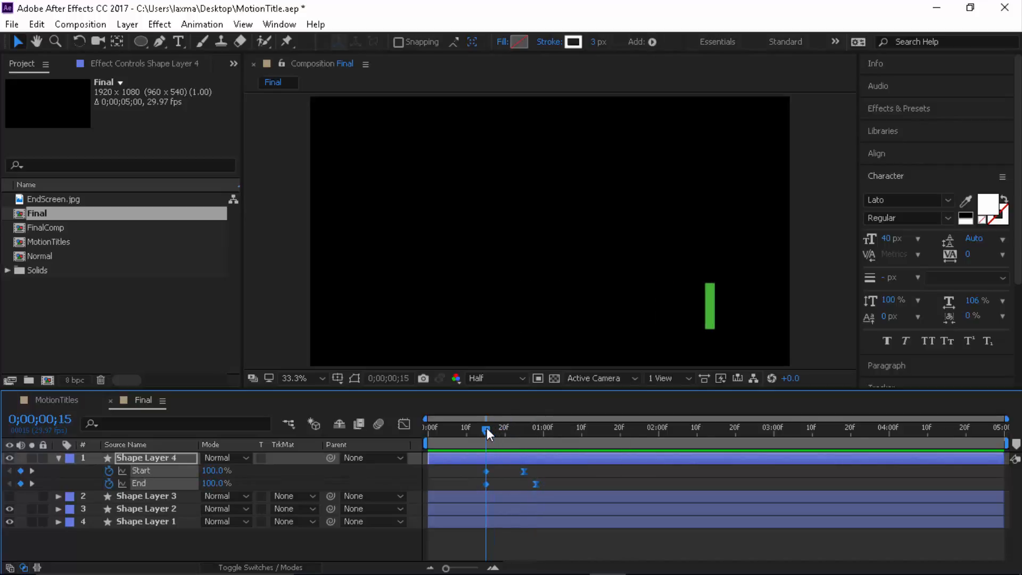
- Make Shape Layer 3 visible, paste the copied Start and End keyframes onto it at 0;00;00;15, and show its keyframed properties
{"action": "left_click", "coordinate": [128, 494]}
{"action": "left_click", "coordinate": [11, 495]}
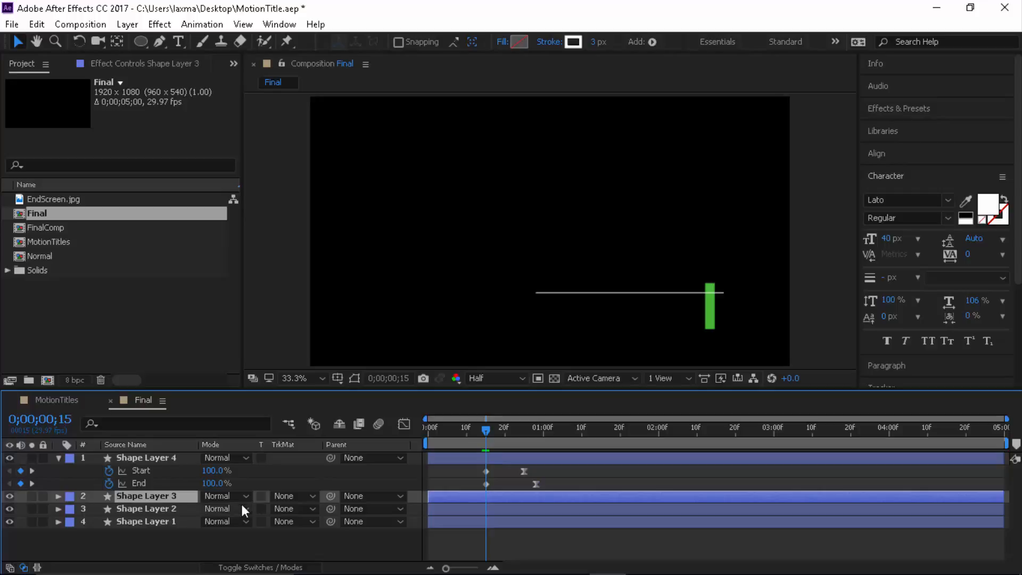
{"action": "left_click", "coordinate": [58, 496]}
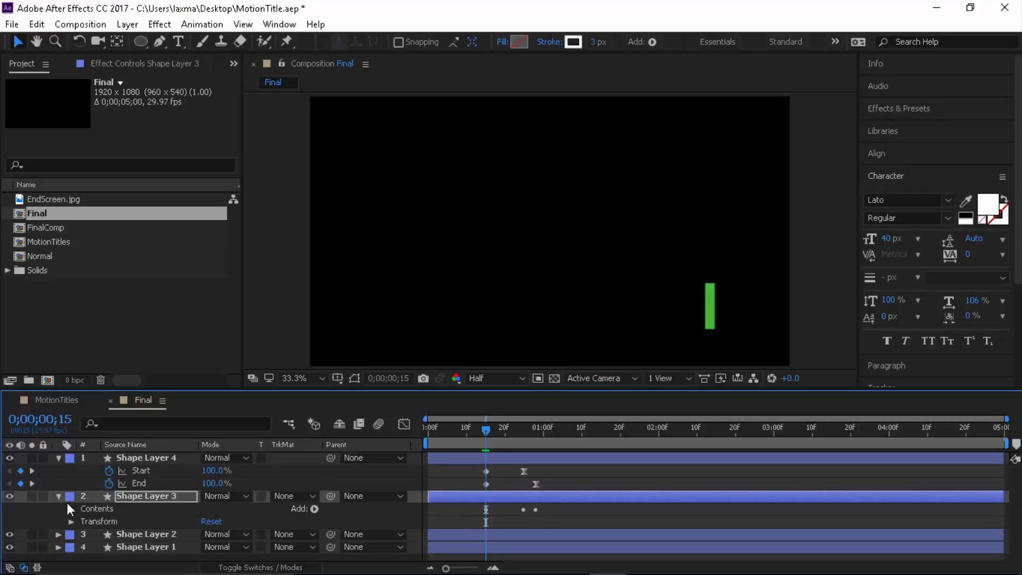
{"action": "left_click", "coordinate": [59, 496]}
{"action": "left_click", "coordinate": [158, 496]}
{"action": "key", "text": "u"}
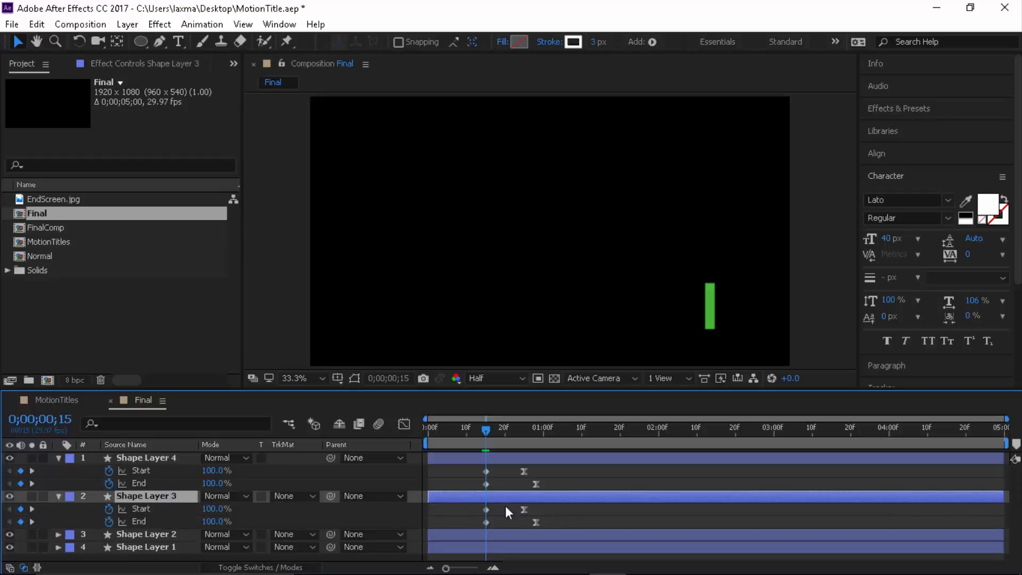
- Place Shape Layer 4 below Shape Layer 3 and shift all its Start and End keyframes one frame later
{"action": "left_click_drag", "start_coordinate": [158, 457], "coordinate": [158, 519]}
{"action": "left_click_drag", "start_coordinate": [477, 502], "coordinate": [542, 522]}
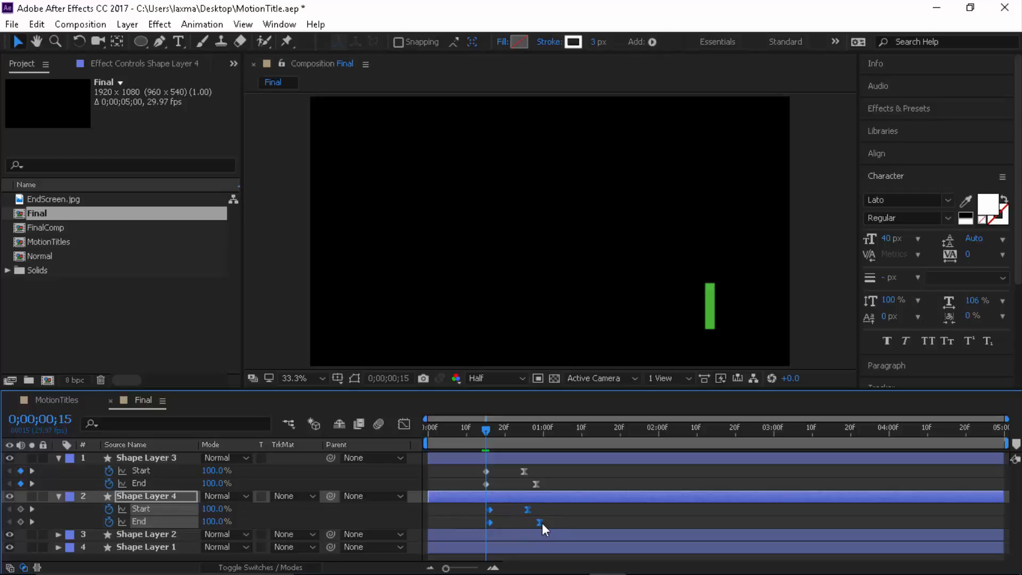
{"action": "left_click", "coordinate": [571, 512]}
{"action": "key", "text": "space"}
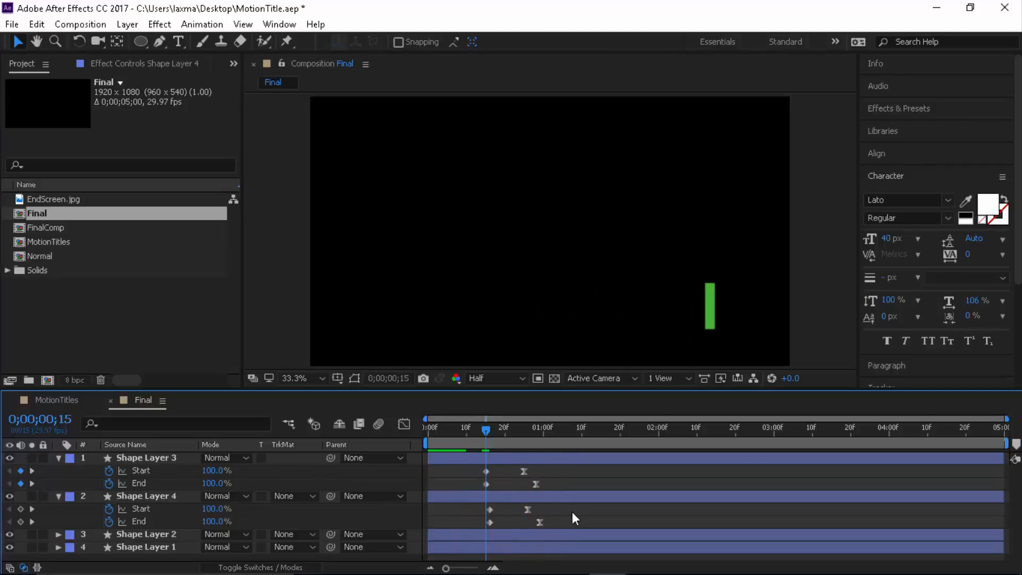
- Shift the last Start and End keyframes of Shape Layers 3 and 4 one frame later and preview the animation
{"action": "mouse_move", "coordinate": [522, 469]}
{"action": "left_mouse_down"}
{"action": "mouse_move", "coordinate": [538, 484]}
{"action": "mouse_move", "coordinate": [516, 506]}
{"action": "mouse_move", "coordinate": [545, 524]}
{"action": "left_mouse_up"}
{"action": "left_click", "coordinate": [592, 513]}
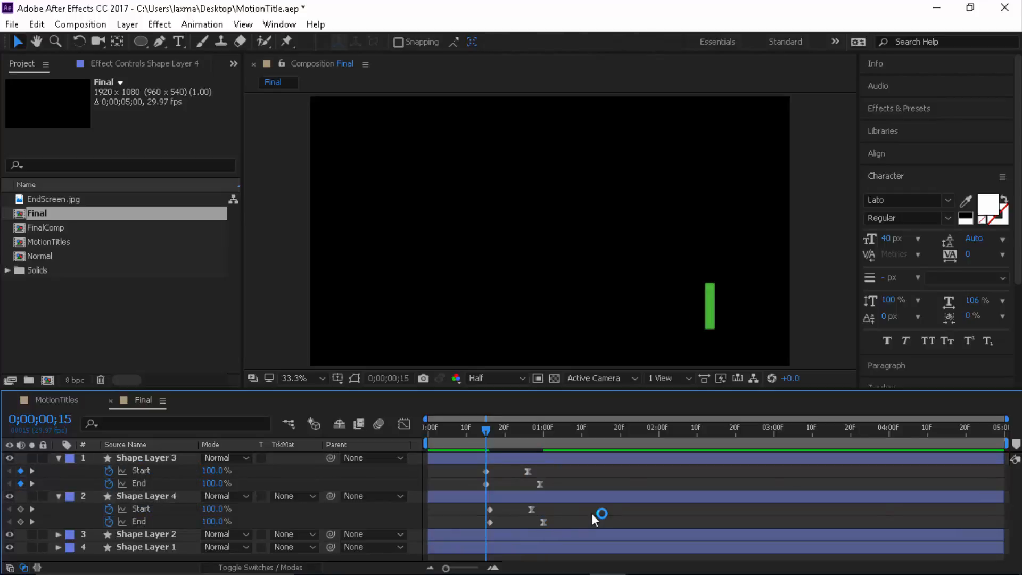
{"action": "key", "text": "space"}
{"action": "key", "text": "space"}
- Collapse the keyframed properties of Shape Layer 3 and Shape Layer 4
{"action": "left_click", "coordinate": [153, 459]}
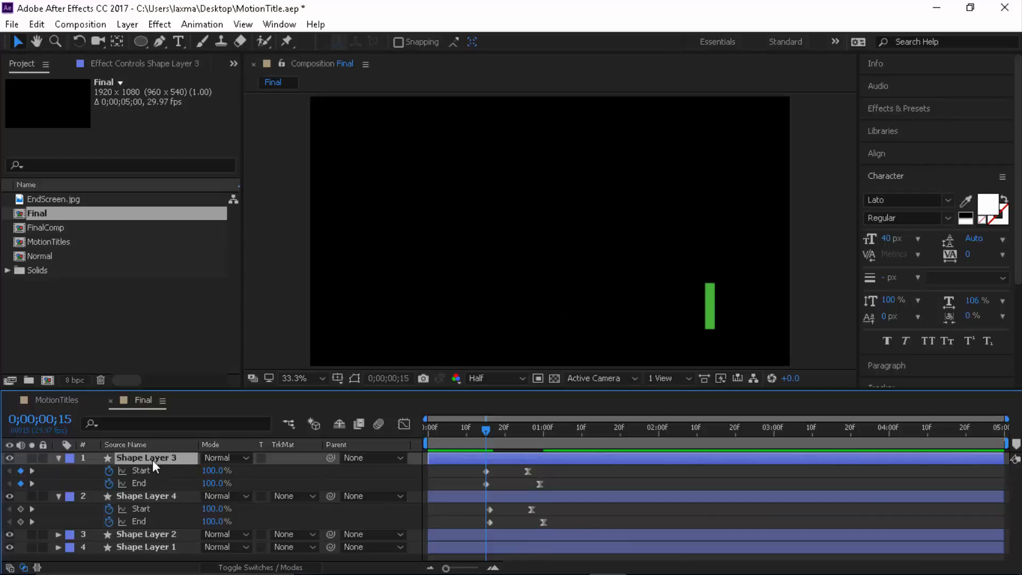
{"action": "key", "text": "u"}
{"action": "left_click", "coordinate": [154, 471]}
{"action": "key", "text": "u"}
{"action": "left_click", "coordinate": [190, 547]}
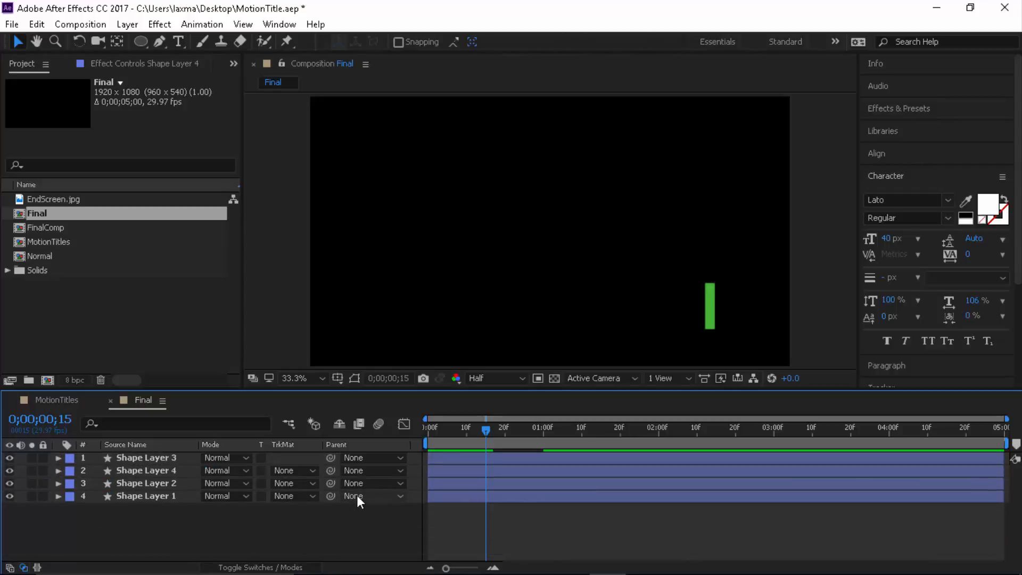
- Step through the end of the line animation frame by frame up to 0;00;01;00
{"action": "left_click_drag", "start_coordinate": [485, 430], "coordinate": [527, 434]}
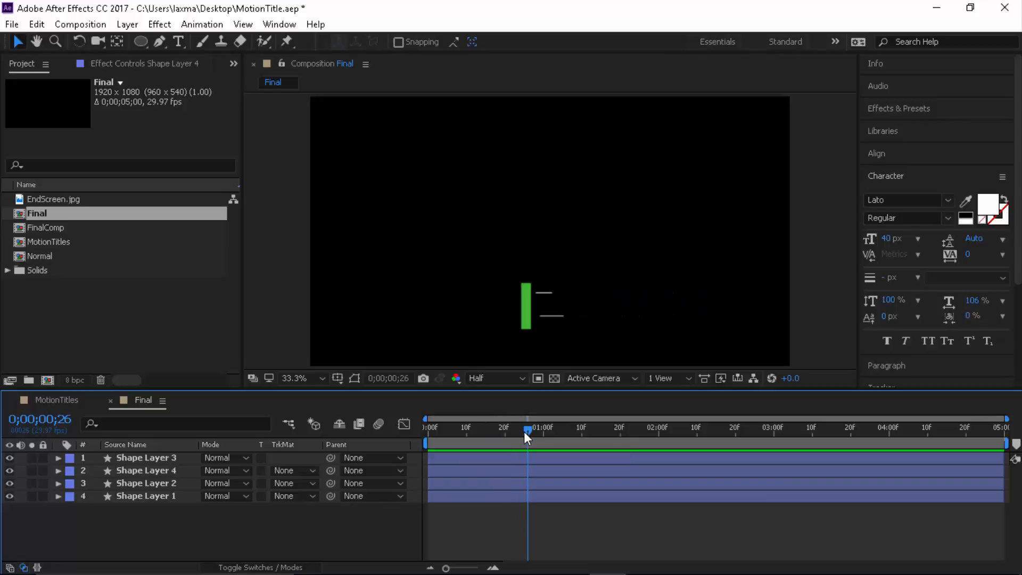
{"action": "key", "text": "Page_Down"}
{"action": "key", "text": "Page_Down"}
{"action": "key", "text": "Page_Down"}
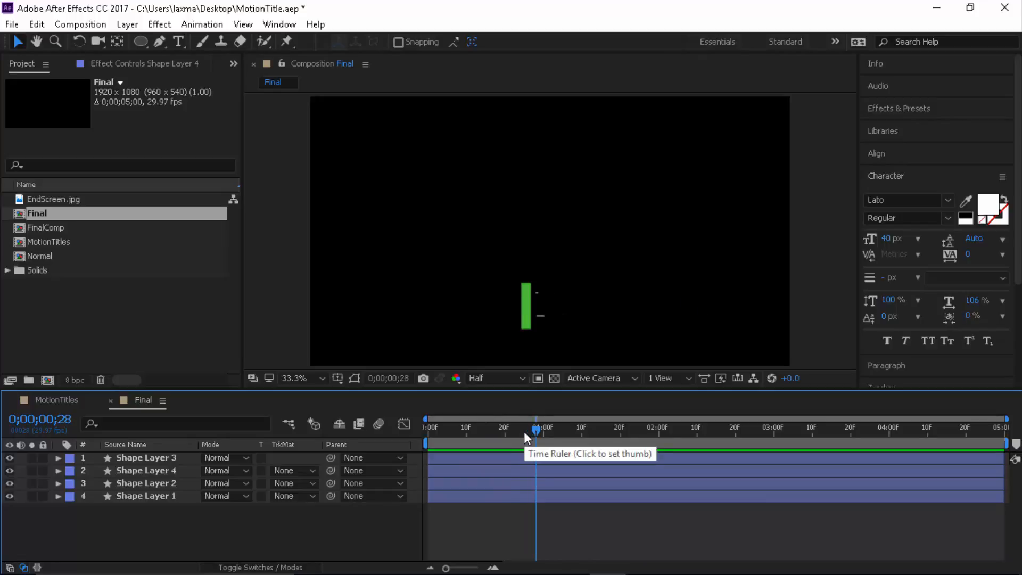
{"action": "key", "text": "Page_Down"}
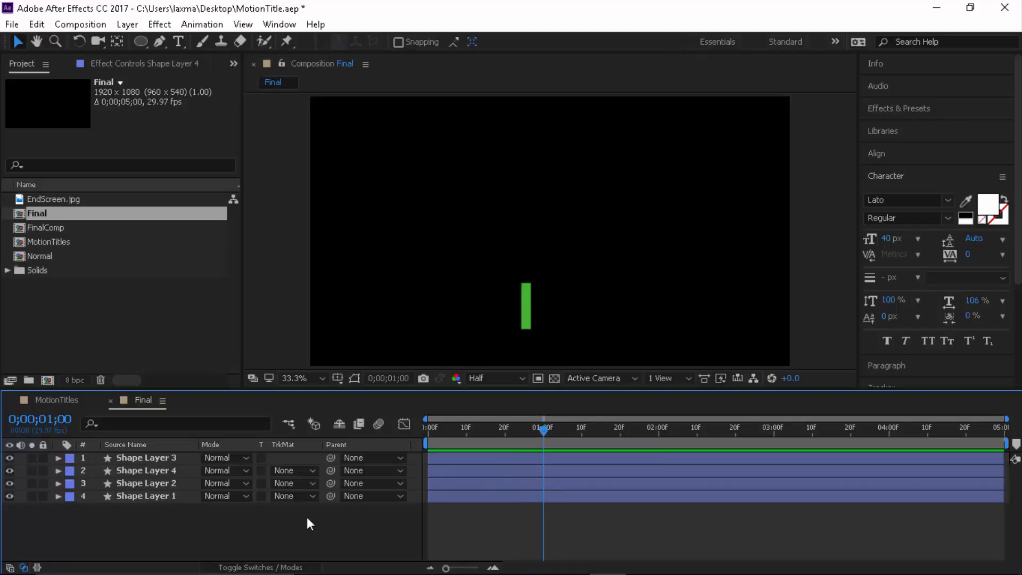
{"action": "right_click", "coordinate": [166, 494]}
{"action": "left_click", "coordinate": [381, 54]}
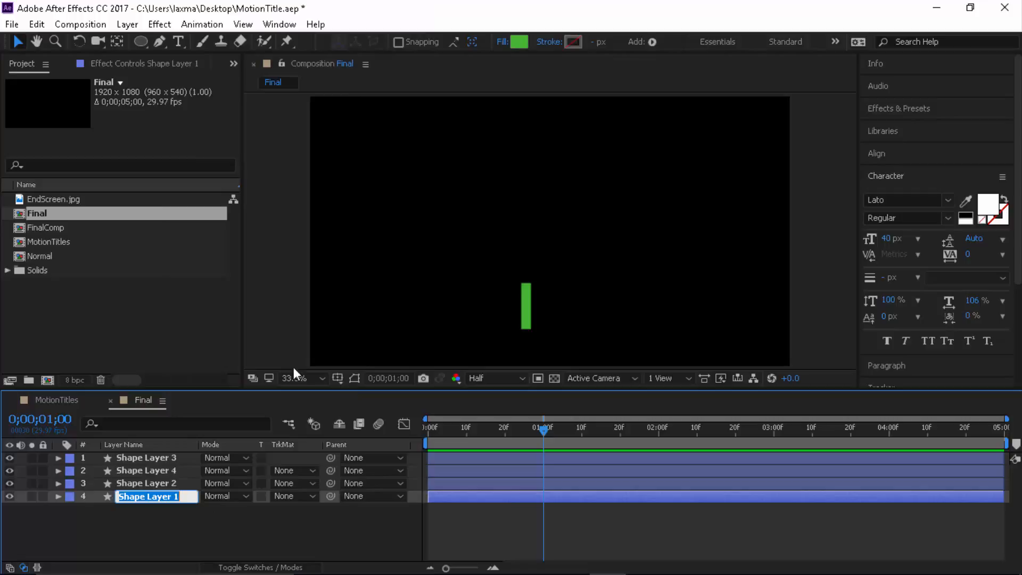
{"action": "left_click", "coordinate": [292, 523]}
- Rename Shape Layer 1 as Bar
{"action": "left_click", "coordinate": [152, 492]}
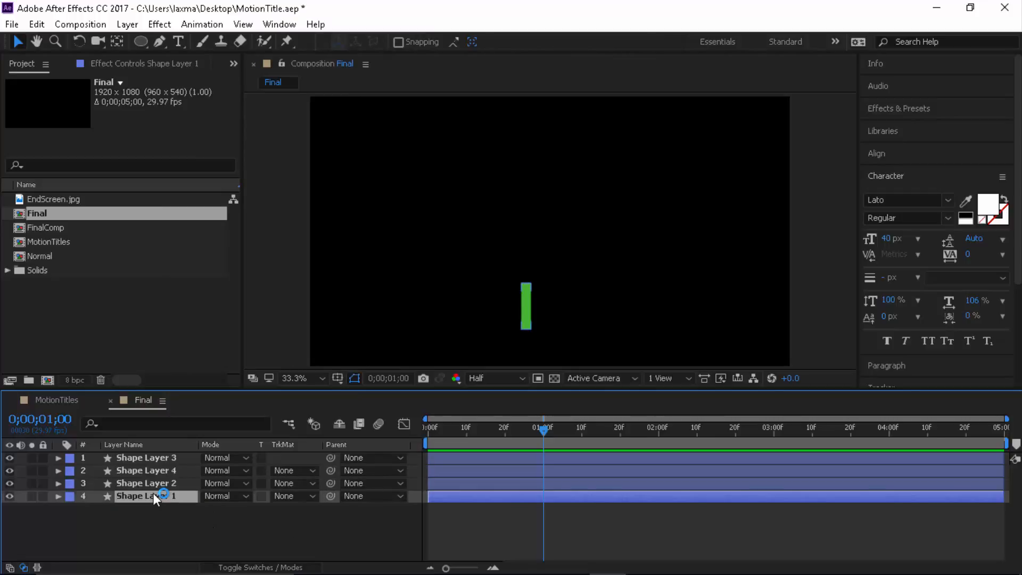
{"action": "right_click", "coordinate": [152, 493]}
{"action": "left_click", "coordinate": [353, 53]}
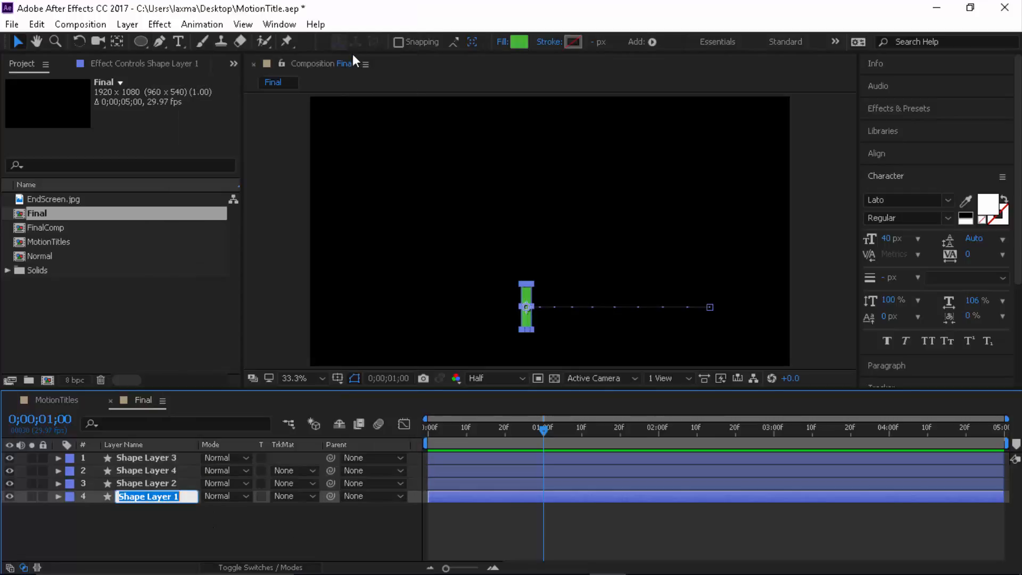
{"action": "type", "text": "Bar"}
{"action": "key", "text": "Return"}
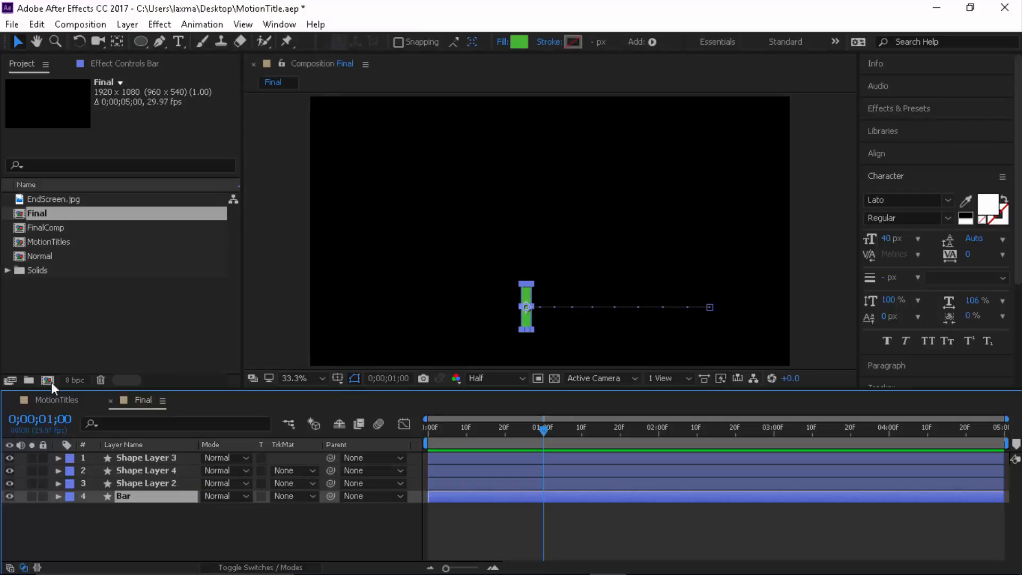
- Rename Shape Layer 2 as Circle
{"action": "left_click", "coordinate": [142, 480]}
{"action": "right_click", "coordinate": [142, 480]}
{"action": "left_click", "coordinate": [329, 132]}
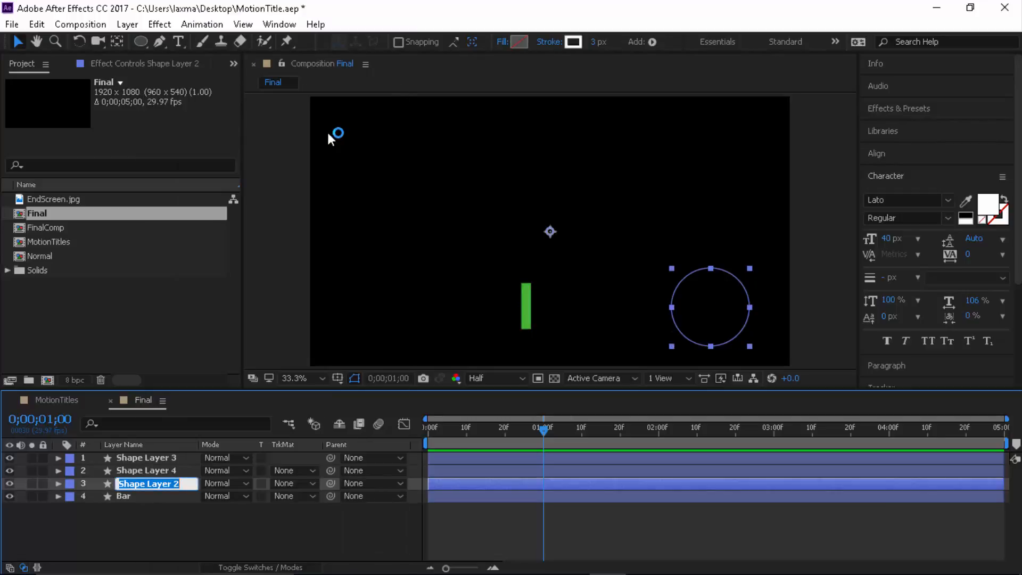
{"action": "type", "text": "Circle"}
{"action": "key", "text": "Return"}
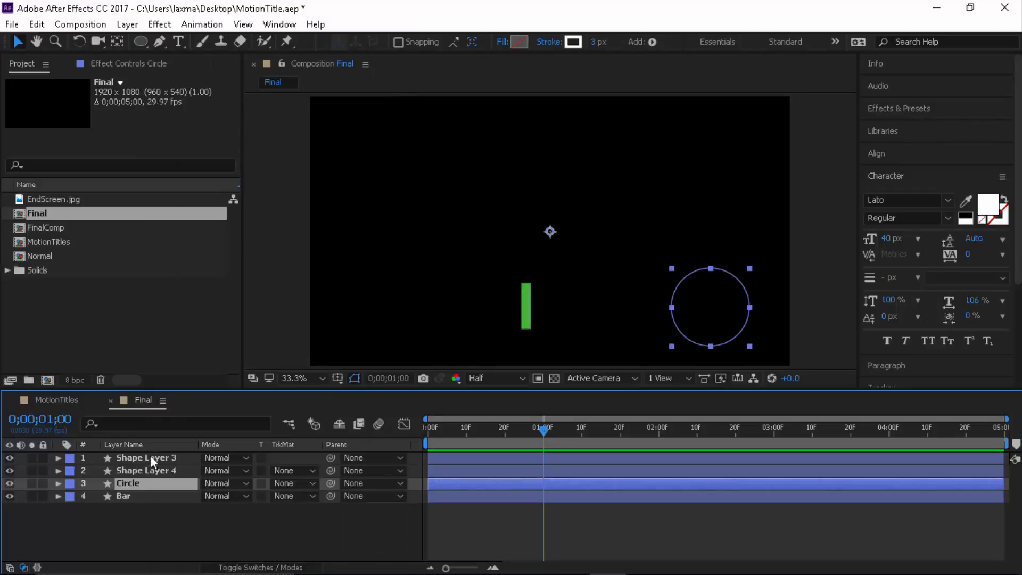
- Rename Shape Layer 4 as Line_12
{"action": "right_click", "coordinate": [150, 471]}
{"action": "left_click", "coordinate": [371, 121]}
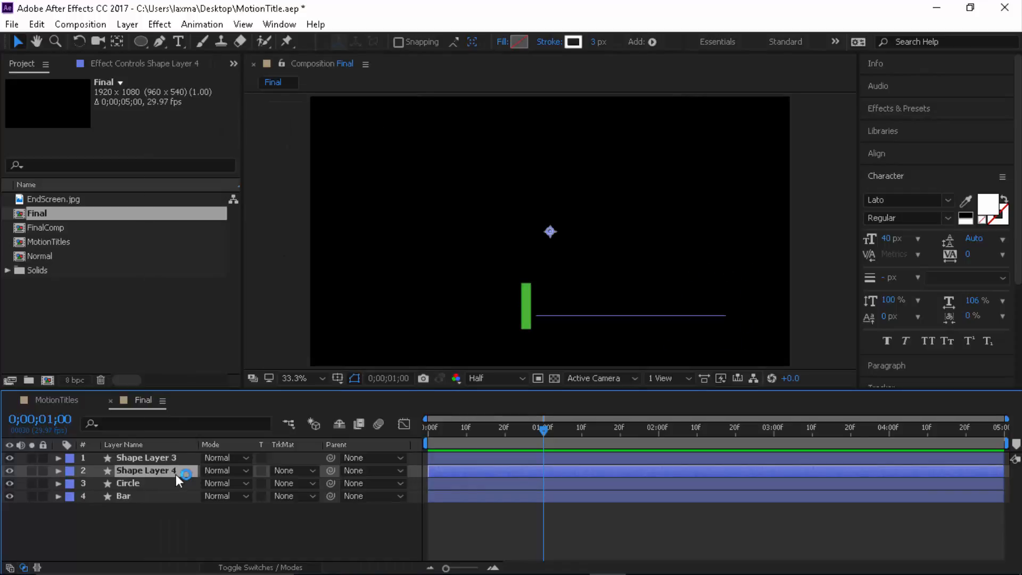
{"action": "right_click", "coordinate": [176, 475]}
{"action": "left_click", "coordinate": [366, 134]}
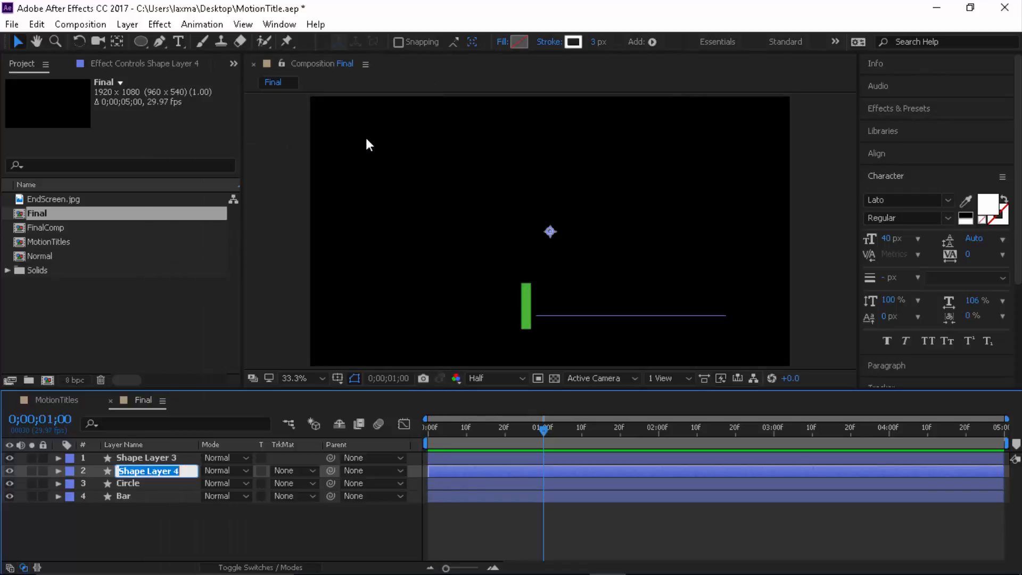
{"action": "type", "text": "Line_12"}
{"action": "key", "text": "Return"}
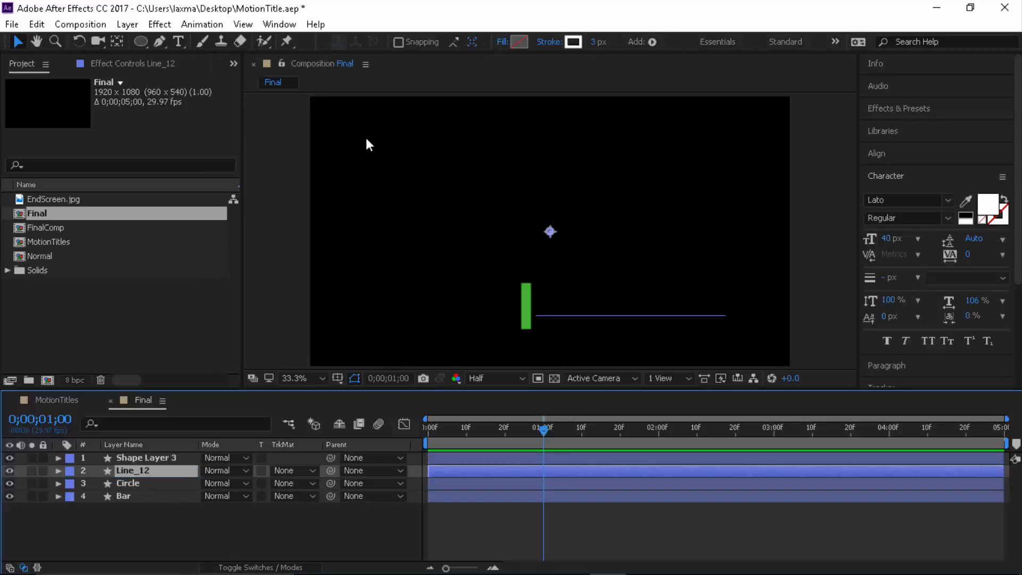
- Rename Shape Layer 3 as Line_2
{"action": "right_click", "coordinate": [172, 458]}
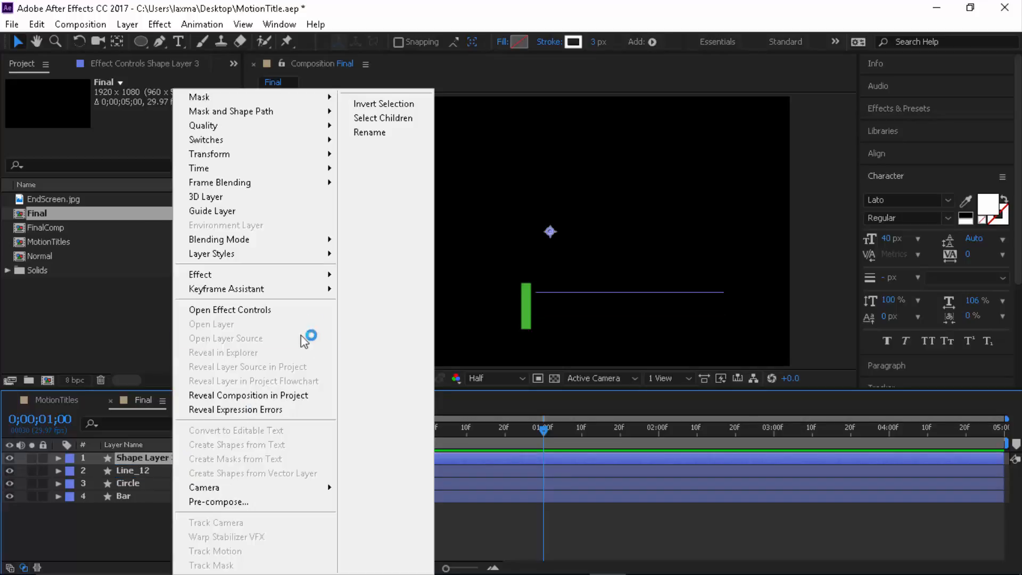
{"action": "left_click", "coordinate": [356, 136]}
{"action": "type", "text": "Line"}
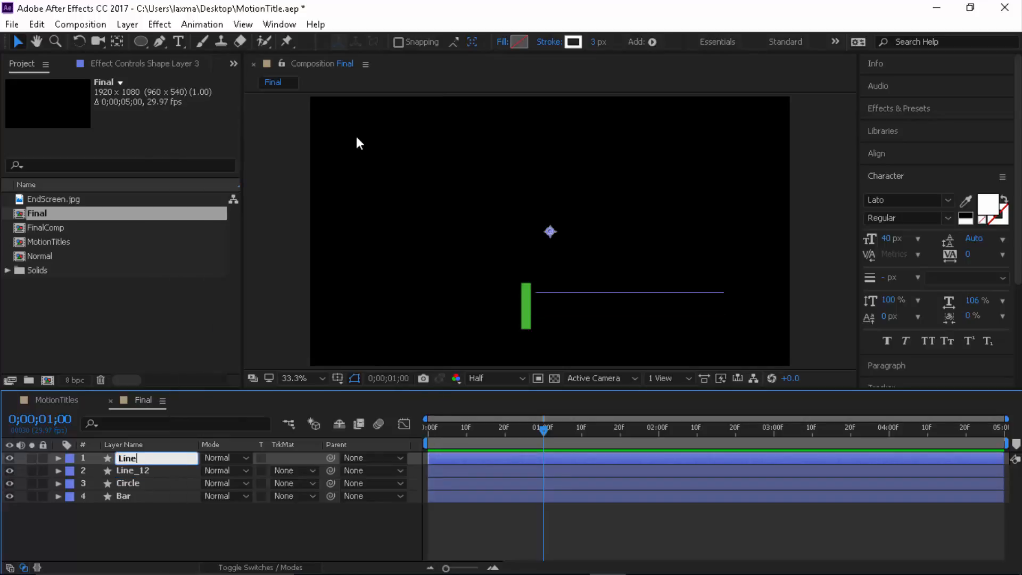
{"action": "type", "text": "_2"}
{"action": "key", "text": "Return"}
- Correct the name of the second layer to Line_1
{"action": "right_click", "coordinate": [167, 469]}
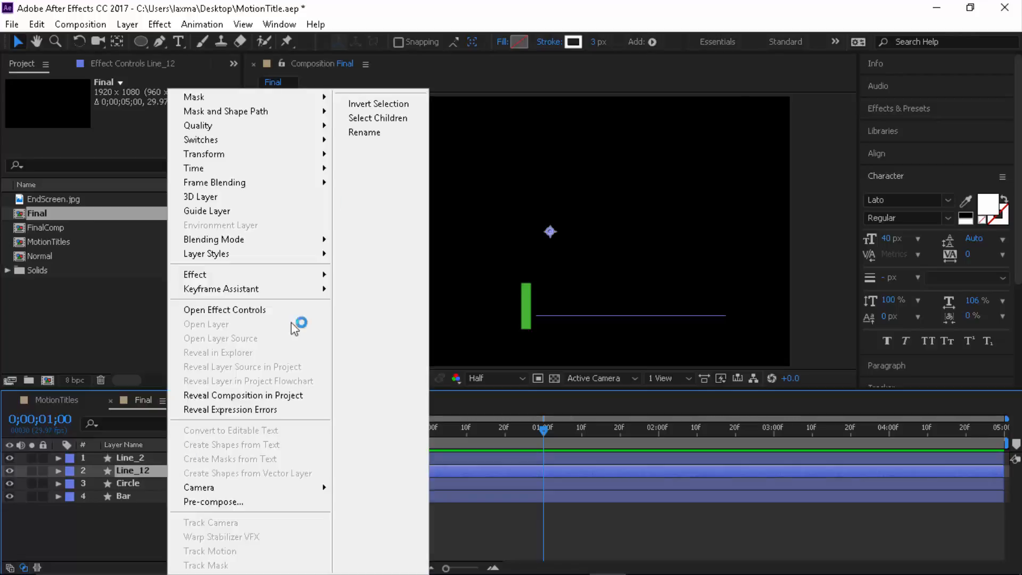
{"action": "left_click", "coordinate": [364, 132]}
{"action": "type", "text": "Line_1"}
{"action": "key", "text": "Return"}
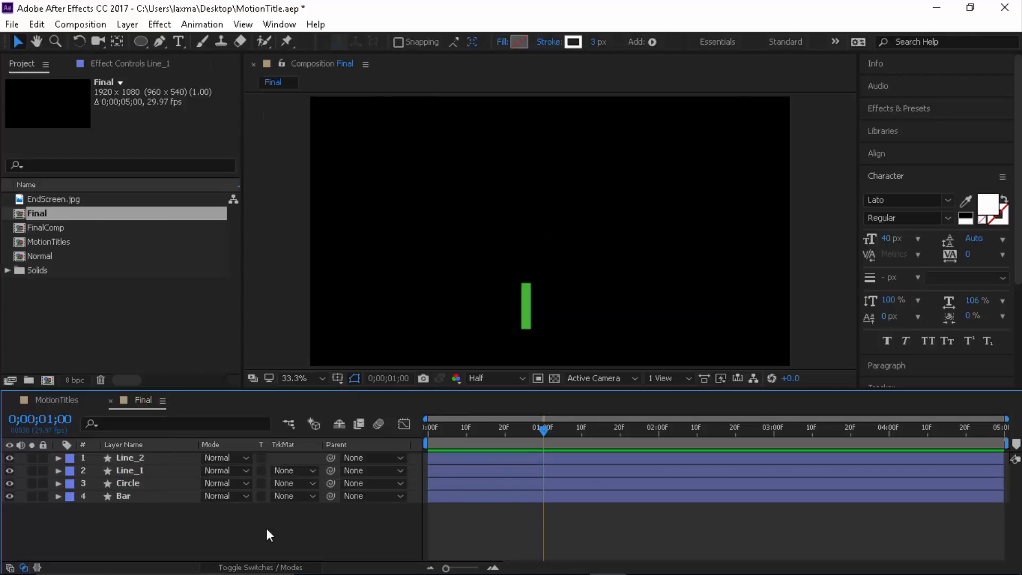
{"action": "left_click", "coordinate": [267, 529]}
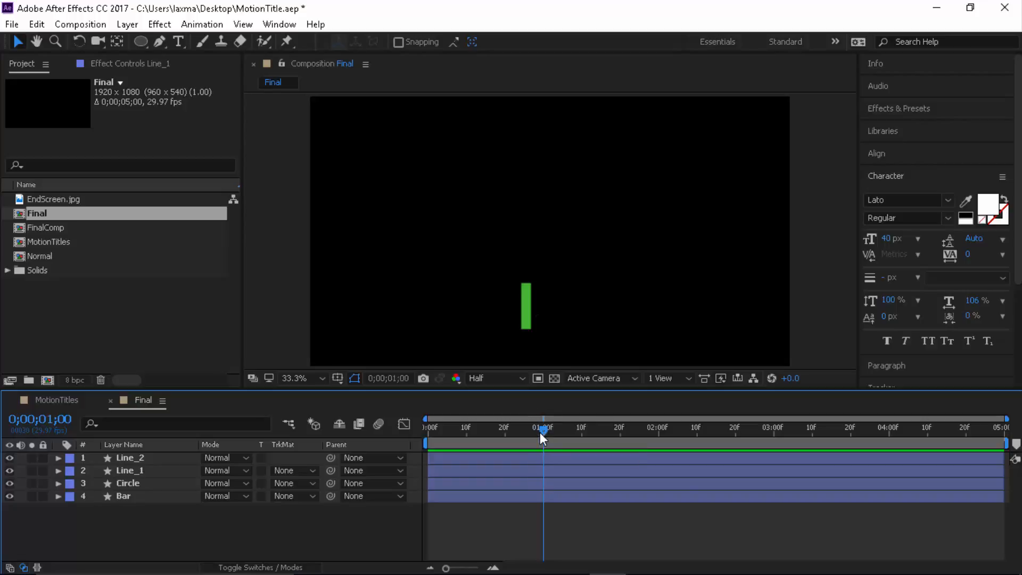
- Go to 0;00;01;01, activate the Rectangle tool and set its stroke to None
{"action": "key", "text": "Page_Down"}
{"action": "left_click_drag", "start_coordinate": [138, 42], "coordinate": [215, 44]}
{"action": "left_click", "coordinate": [431, 43]}
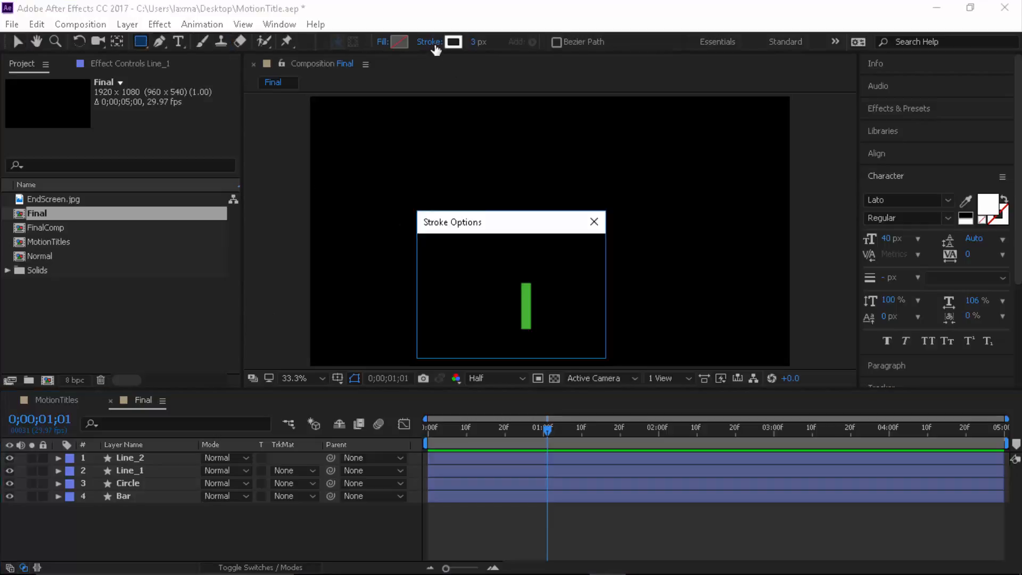
{"action": "left_click", "coordinate": [435, 250]}
{"action": "left_click", "coordinate": [479, 338]}
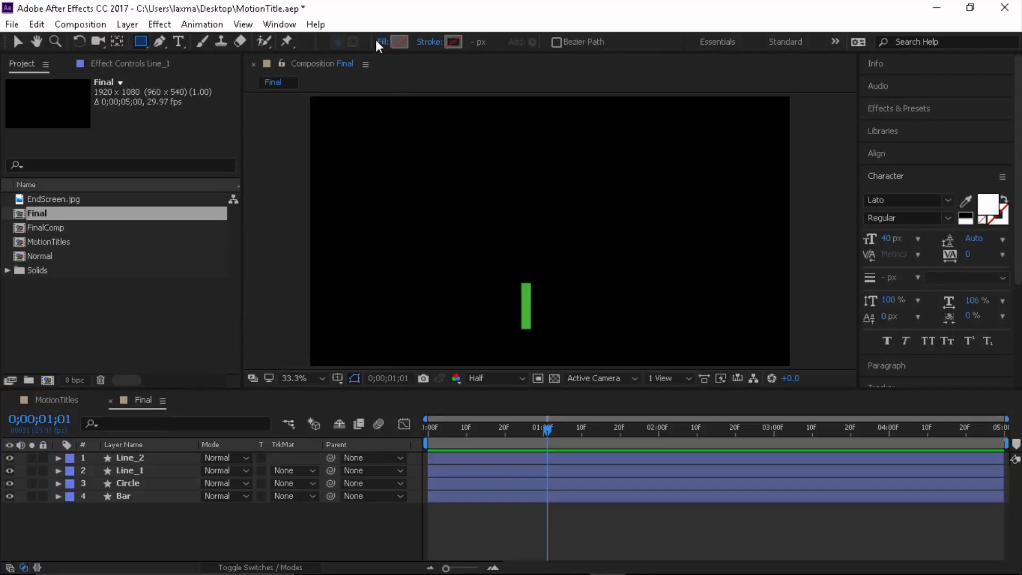
- Set the rectangle's fill to solid black (000000) and show the composition's transparency grid
{"action": "left_click", "coordinate": [379, 42]}
{"action": "left_click", "coordinate": [454, 250]}
{"action": "left_click", "coordinate": [483, 335]}
{"action": "left_click", "coordinate": [399, 42]}
{"action": "type", "text": "000000"}
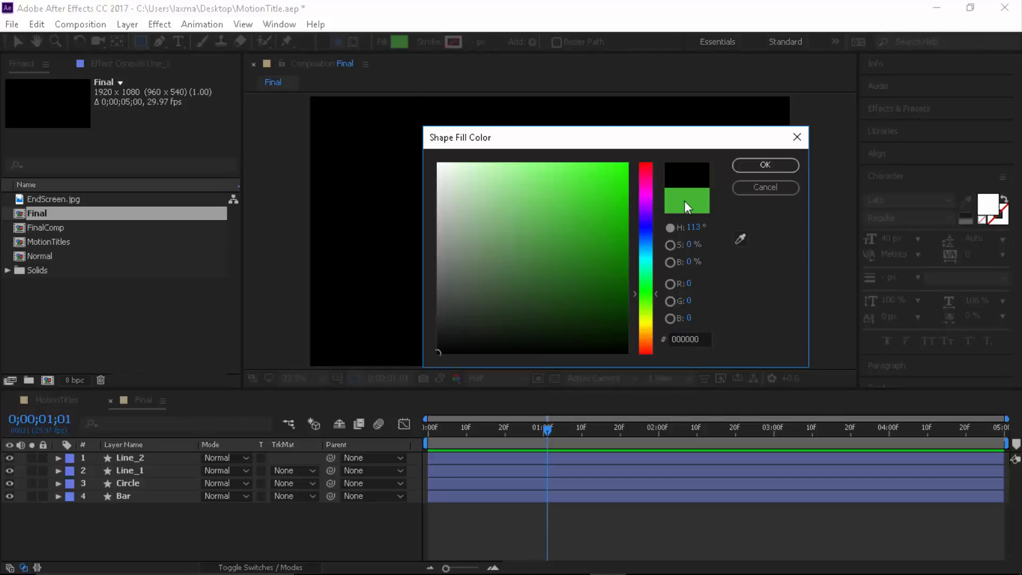
{"action": "left_click", "coordinate": [750, 167]}
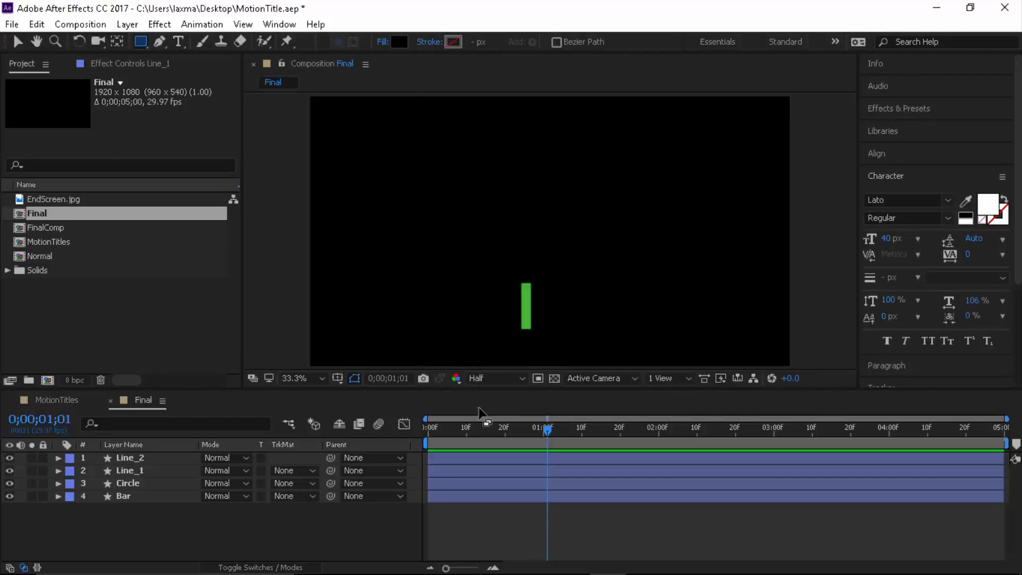
{"action": "left_click", "coordinate": [554, 378]}
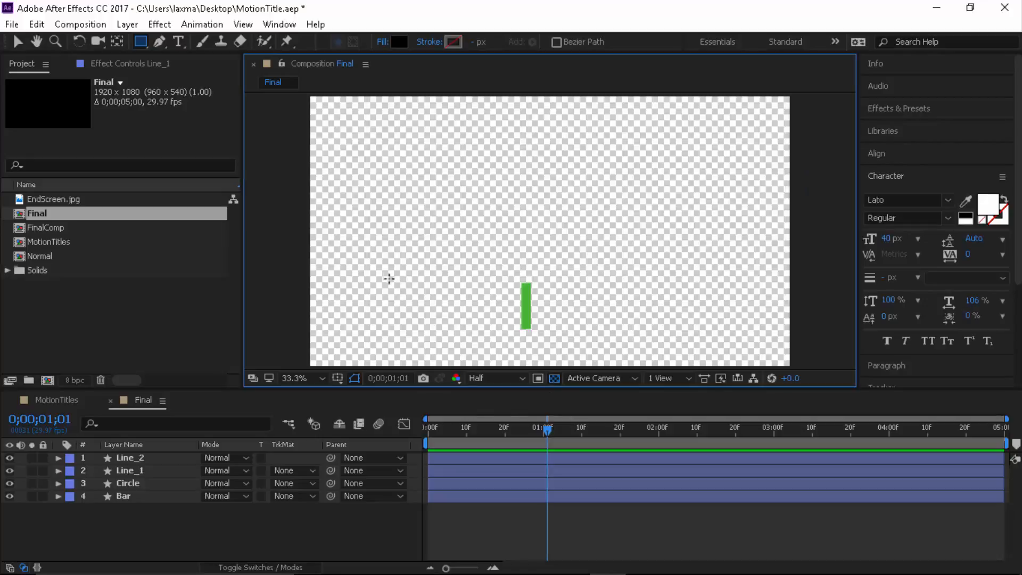
- Draw a black rectangle over the area left of the green bar and enlarge its height evenly above and below the bar
{"action": "left_click_drag", "start_coordinate": [314, 283], "coordinate": [532, 337]}
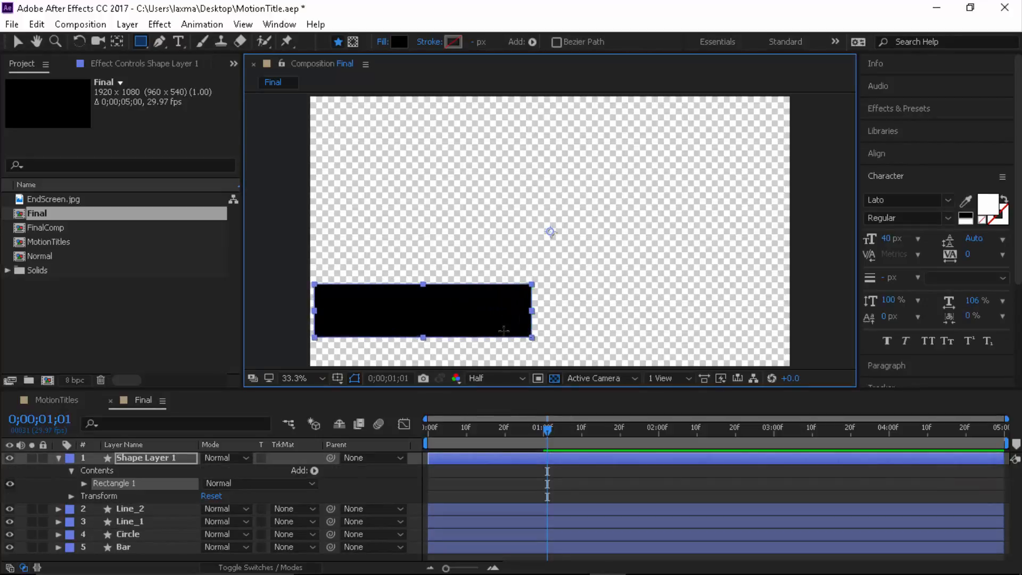
{"action": "left_click", "coordinate": [18, 41]}
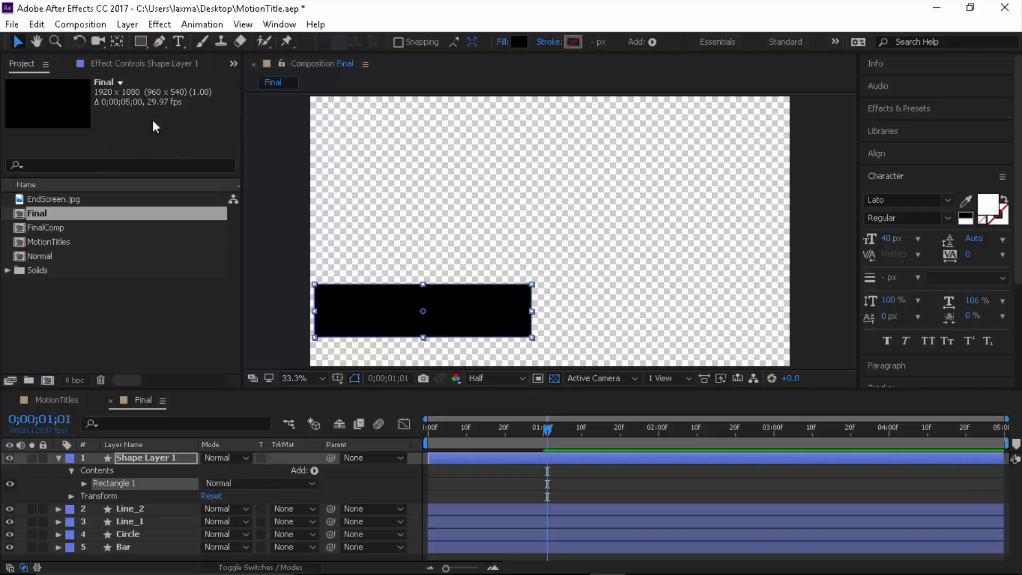
{"action": "left_click_drag", "start_coordinate": [423, 284], "coordinate": [422, 267]}
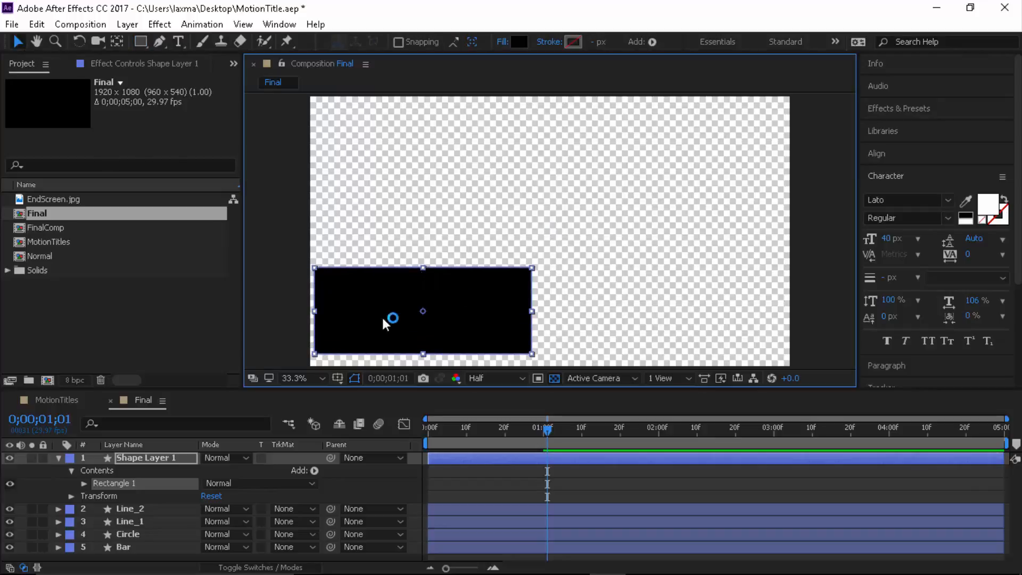
- Rename the black rectangle's layer as Alpha and move it beneath the Bar layer
{"action": "right_click", "coordinate": [147, 457]}
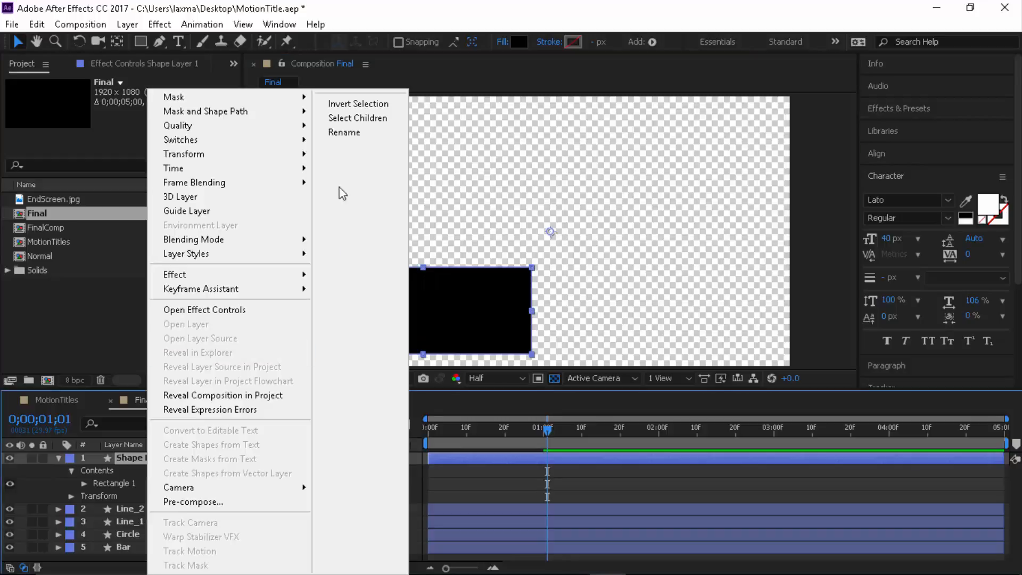
{"action": "left_click", "coordinate": [354, 133]}
{"action": "type", "text": "Alp"}
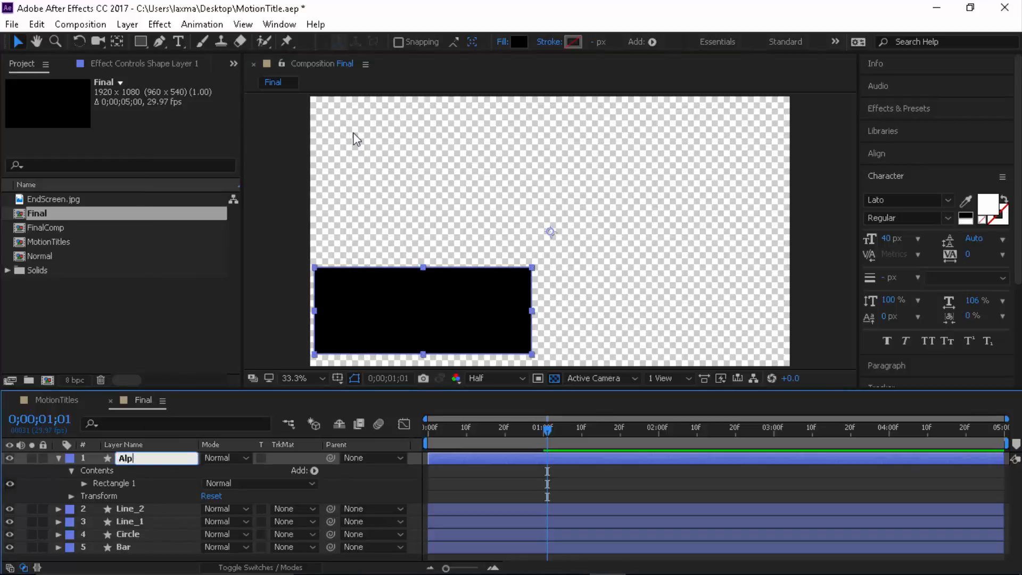
{"action": "type", "text": "ha"}
{"action": "key", "text": "Return"}
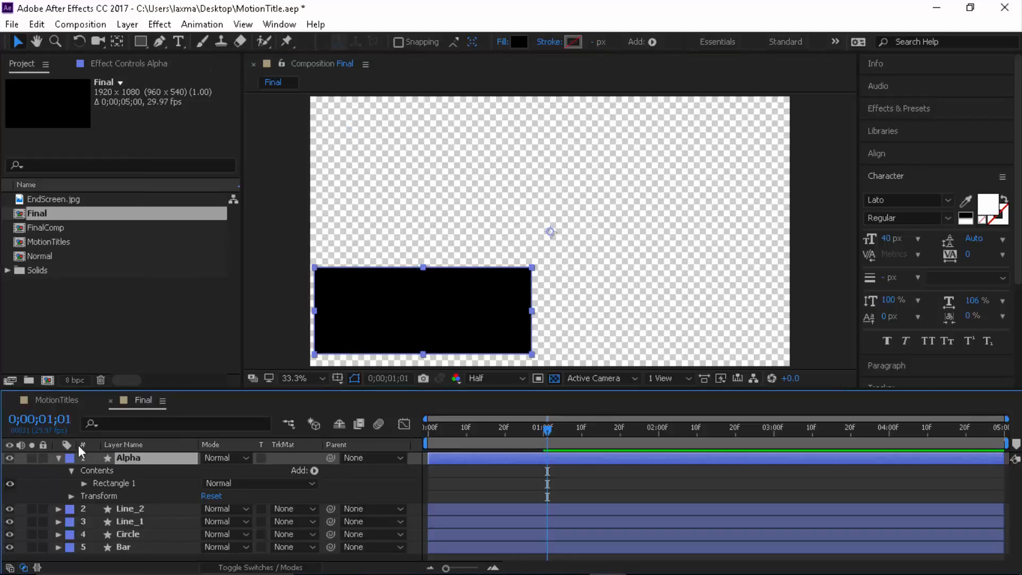
{"action": "left_click", "coordinate": [57, 457]}
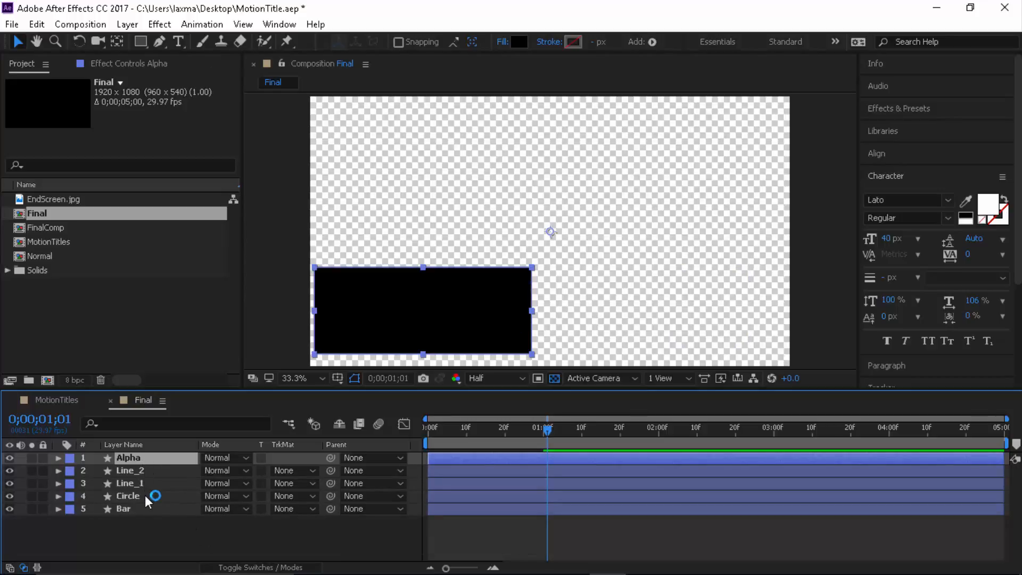
{"action": "left_click", "coordinate": [190, 546]}
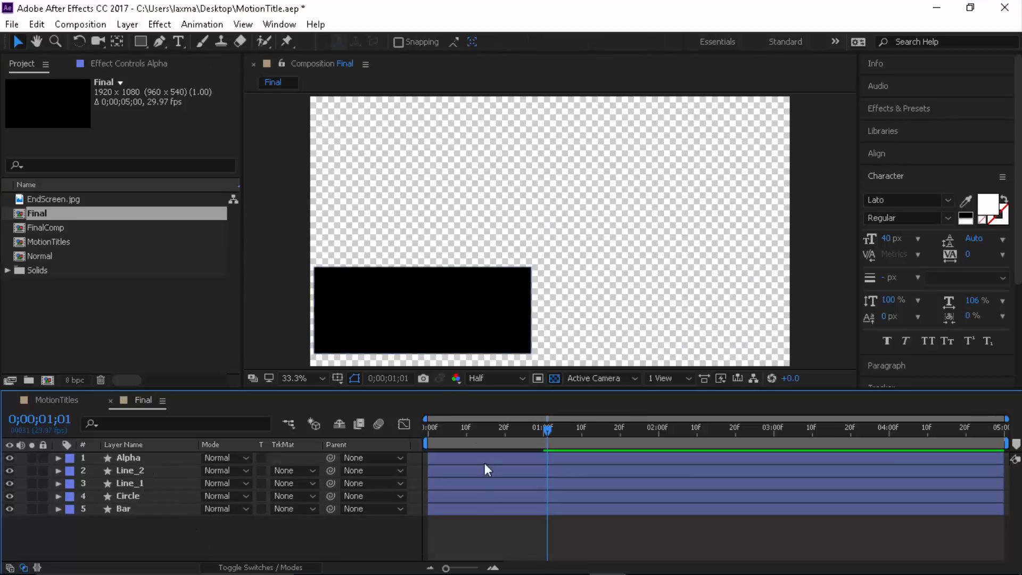
{"action": "left_click_drag", "start_coordinate": [145, 458], "coordinate": [144, 528]}
{"action": "left_click", "coordinate": [177, 540]}
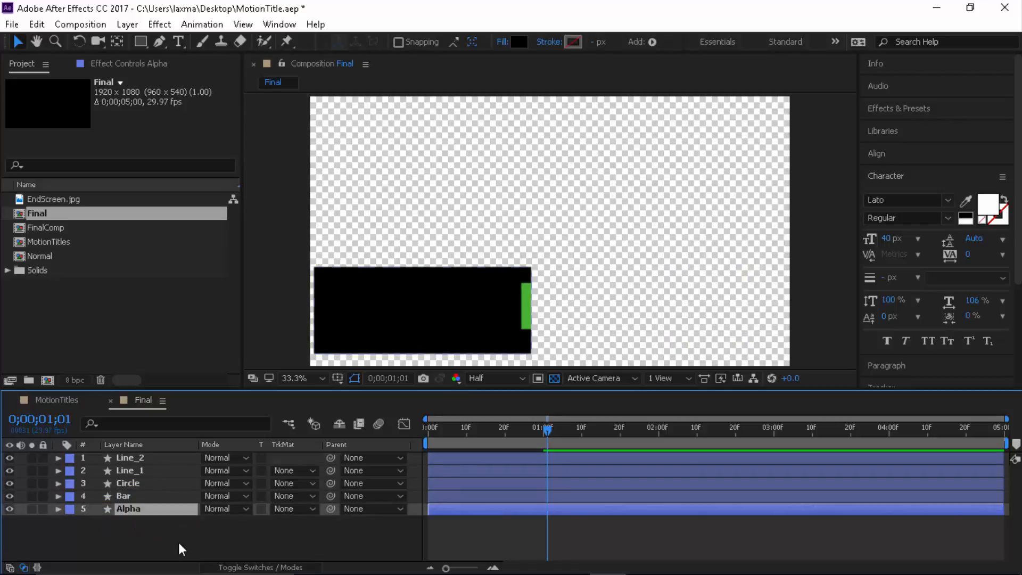
- Hide the transparency grid and add the person's full name in capitals just right of the green bar, in Lato Black at 80 px
{"action": "left_click", "coordinate": [179, 42]}
{"action": "left_click", "coordinate": [554, 378]}
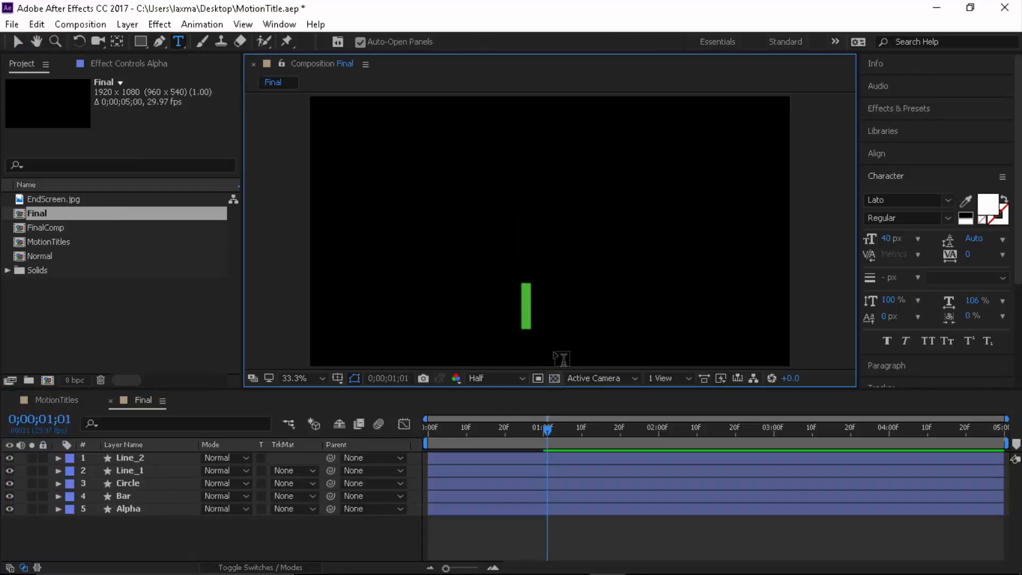
{"action": "left_click", "coordinate": [540, 297]}
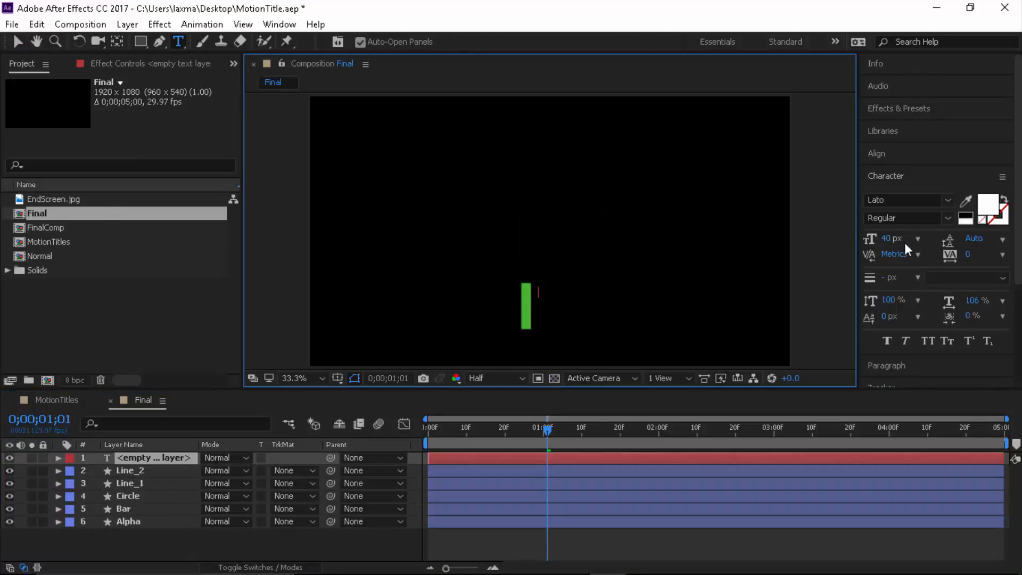
{"action": "left_click", "coordinate": [887, 239]}
{"action": "type", "text": "80"}
{"action": "key", "text": "Return"}
{"action": "left_click", "coordinate": [943, 219]}
{"action": "left_click", "coordinate": [922, 251]}
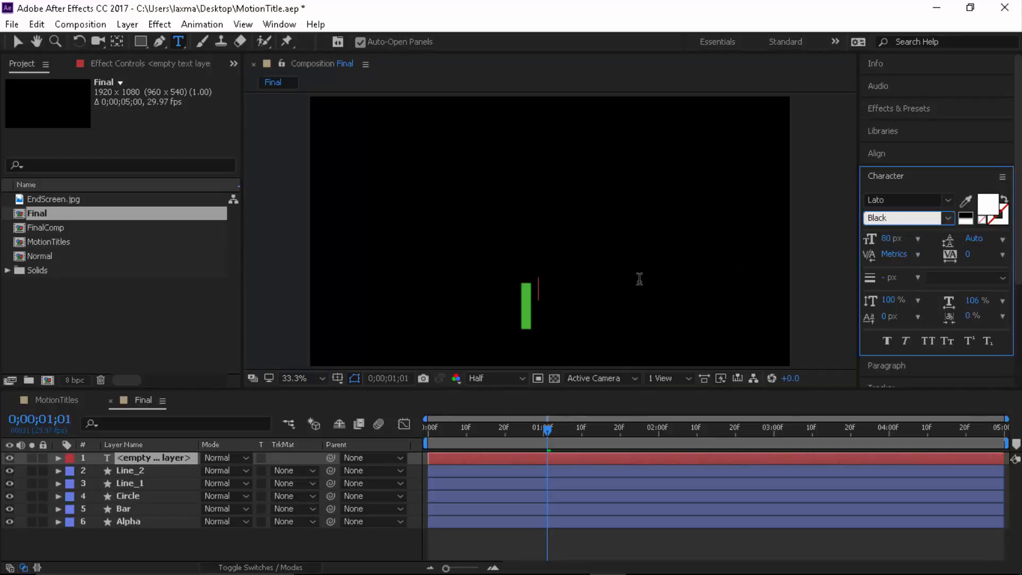
{"action": "left_click", "coordinate": [537, 290]}
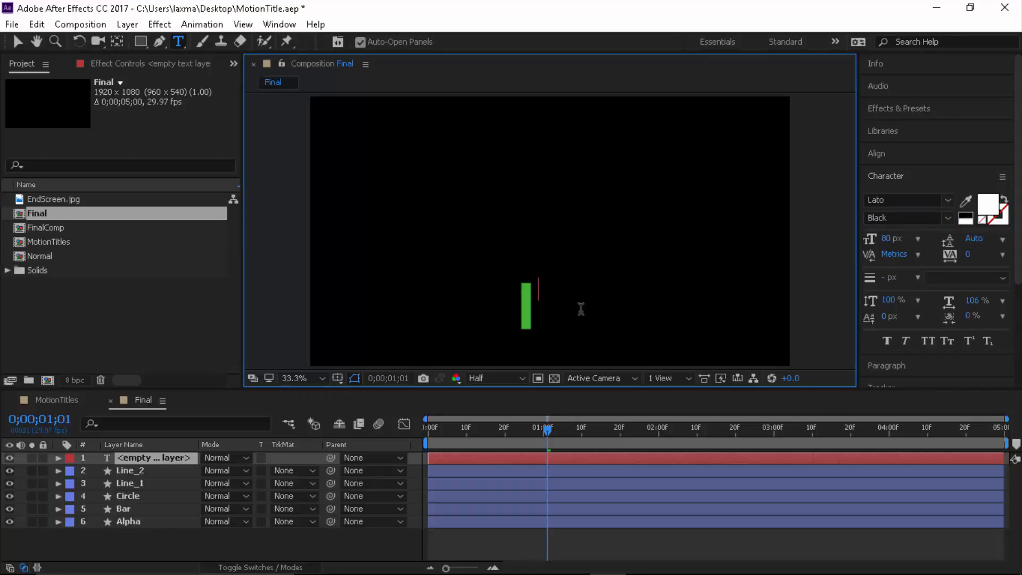
{"action": "type", "text": "SOURAV RAWAT"}
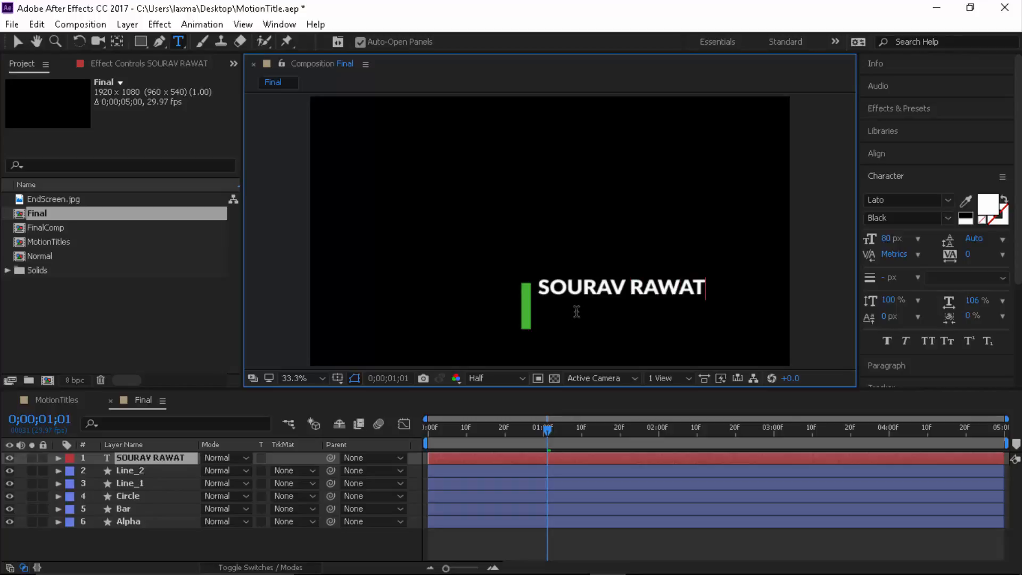
- Nudge the name text down slightly so it sits within the green bar's height, and deselect it
{"action": "left_click", "coordinate": [16, 42]}
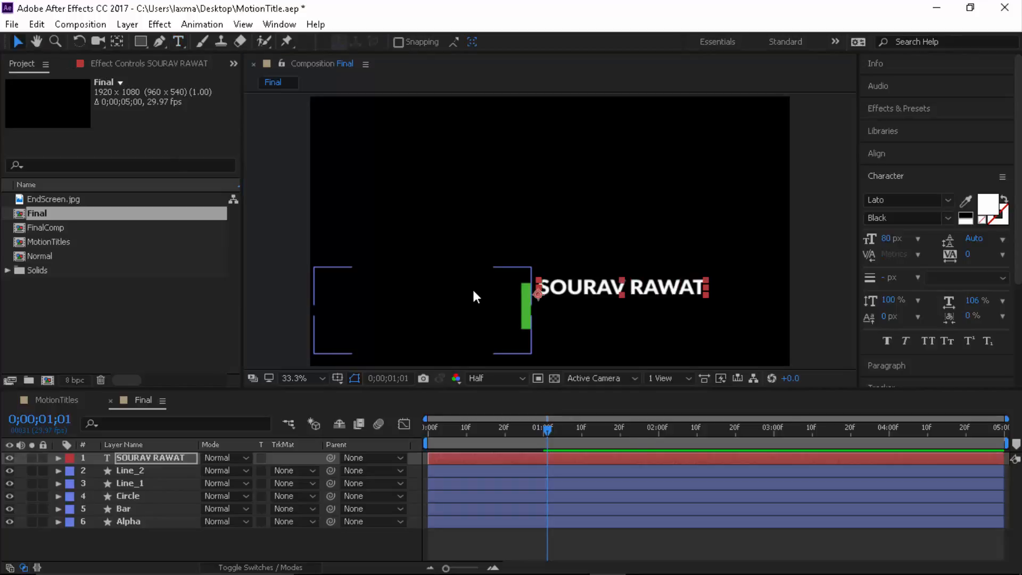
{"action": "key", "text": "Down"}
{"action": "key", "text": "Down"}
{"action": "key", "text": "Down"}
{"action": "key", "text": "Down"}
{"action": "key", "text": "Down"}
{"action": "key", "text": "Down"}
{"action": "key", "text": "Down"}
{"action": "key", "text": "Down"}
{"action": "key", "text": "Down"}
{"action": "key", "text": "Down"}
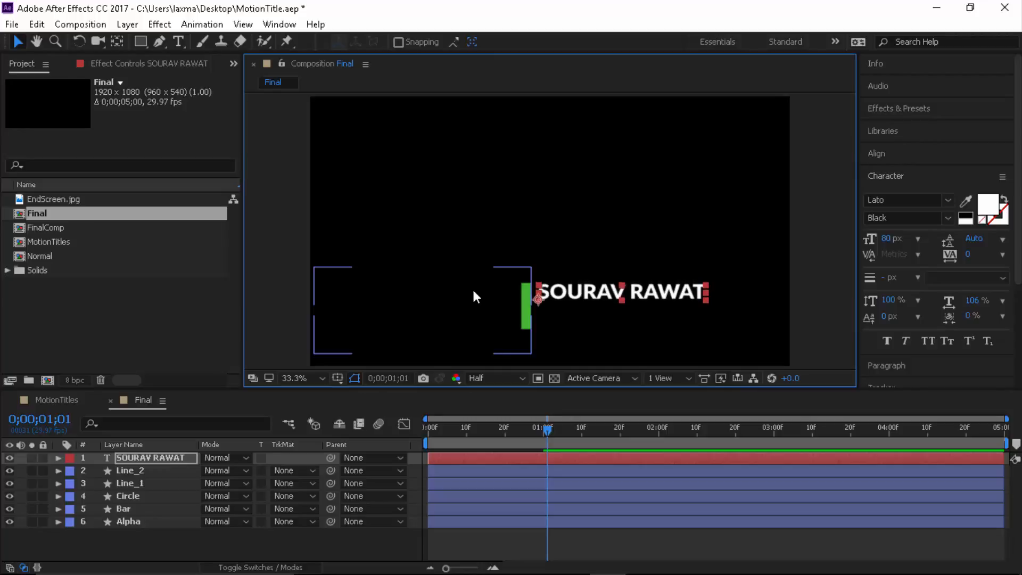
{"action": "left_click", "coordinate": [210, 544]}
- Set the font style to Regular and the font size to 40 px for the next text line
{"action": "left_click", "coordinate": [183, 41]}
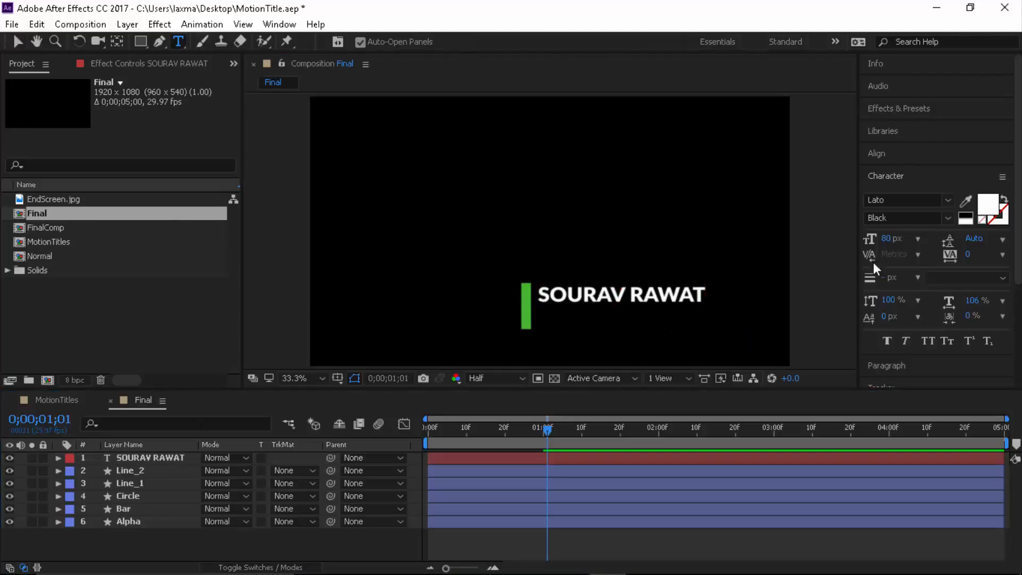
{"action": "left_click", "coordinate": [946, 218]}
{"action": "left_click", "coordinate": [912, 237]}
{"action": "left_click", "coordinate": [890, 239]}
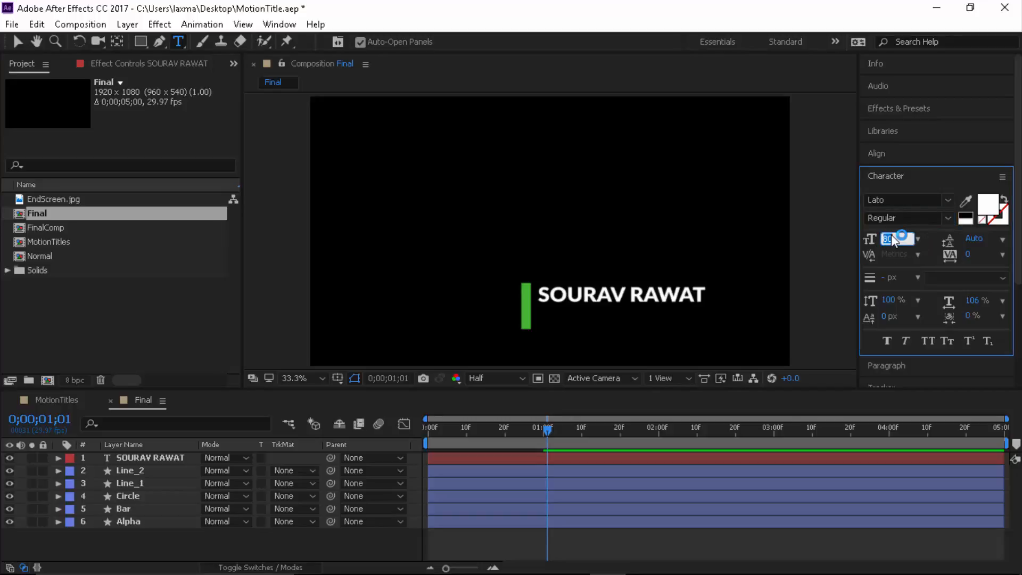
{"action": "key", "text": "Return"}
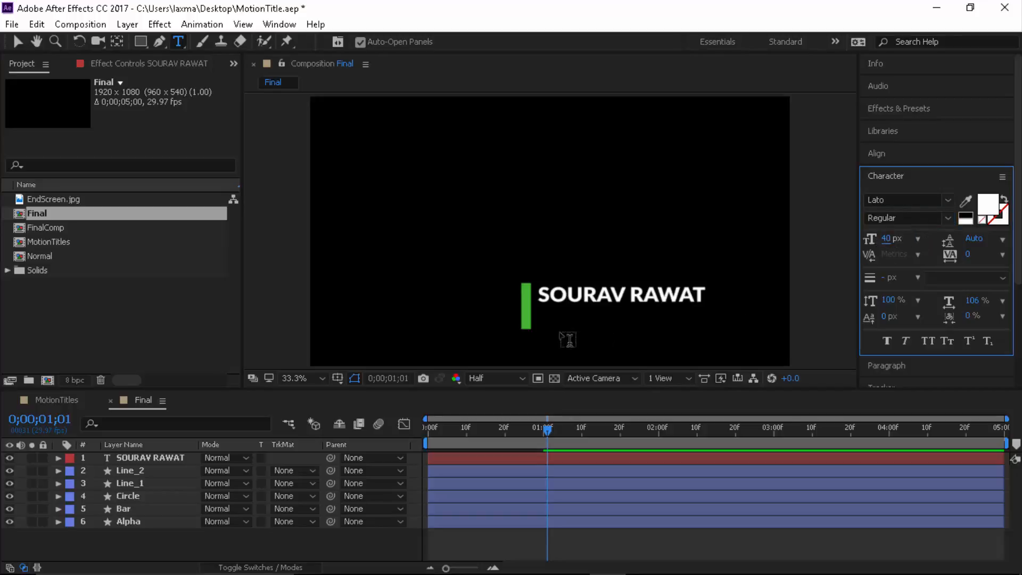
- Add the line "Make Sure to Subscribe!!!" beneath the name and save the project
{"action": "left_click", "coordinate": [538, 317]}
{"action": "type", "text": "Ma"}
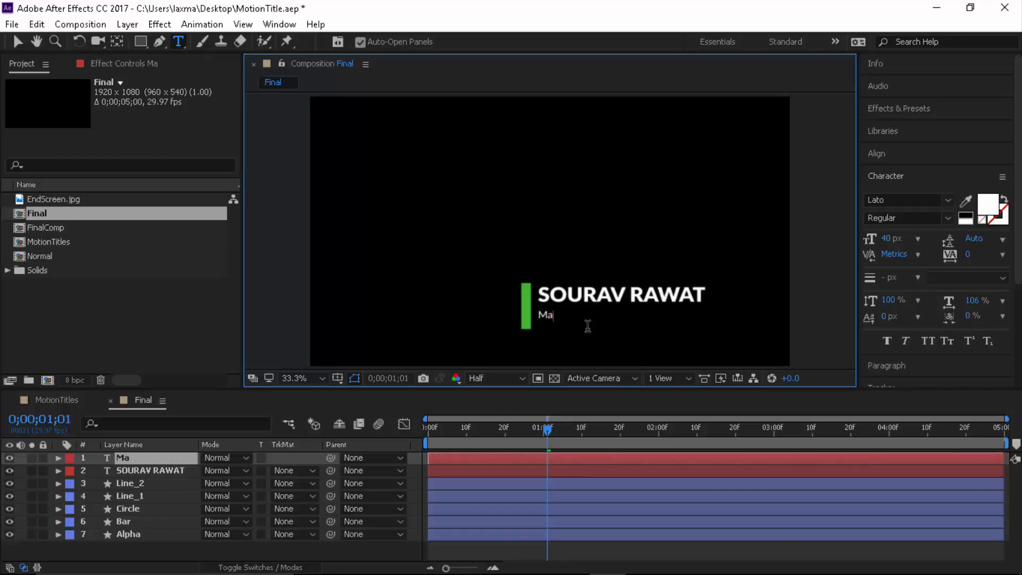
{"action": "type", "text": "ke sure to s"}
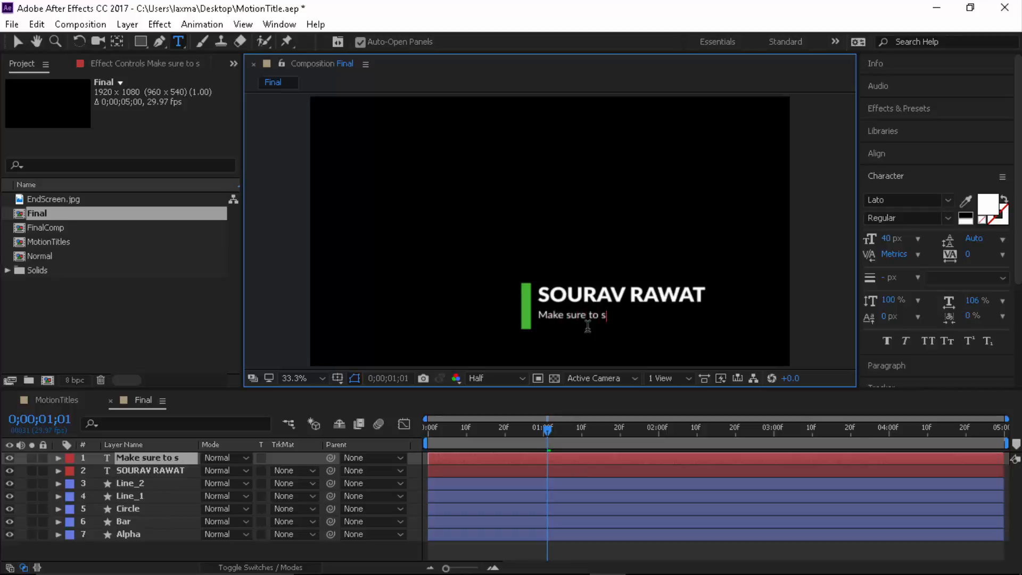
{"action": "type", "text": "ubsciribe"}
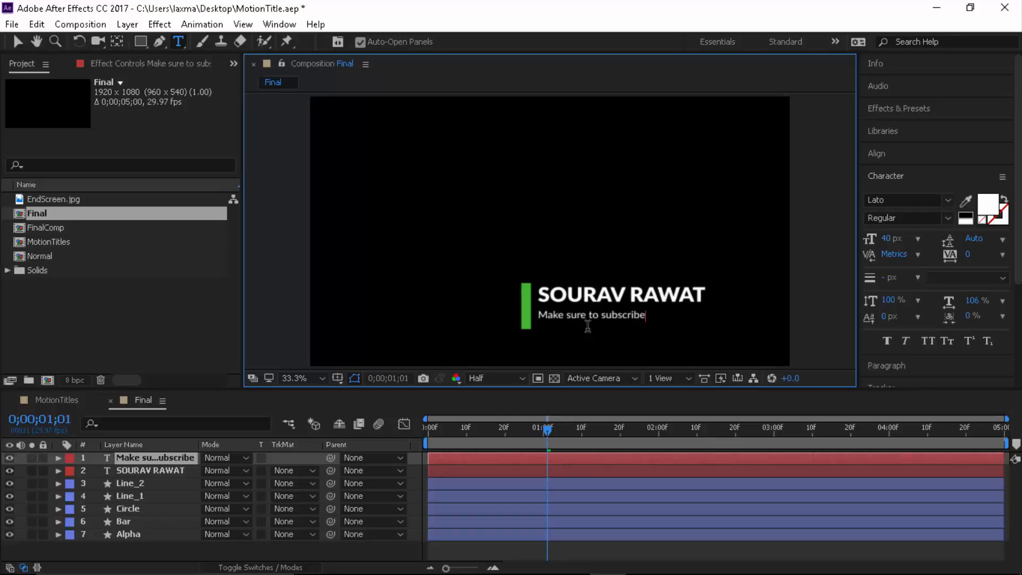
{"action": "type", "text": "!!!"}
{"action": "key", "text": "Delete"}
{"action": "type", "text": "S"}
{"action": "key", "text": "Delete"}
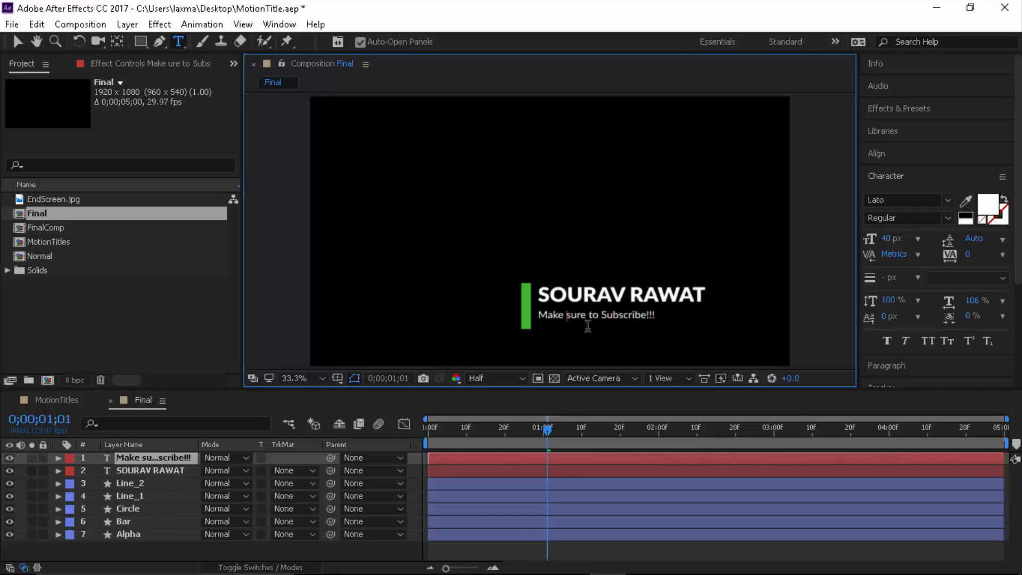
{"action": "type", "text": "S"}
{"action": "left_click", "coordinate": [16, 41]}
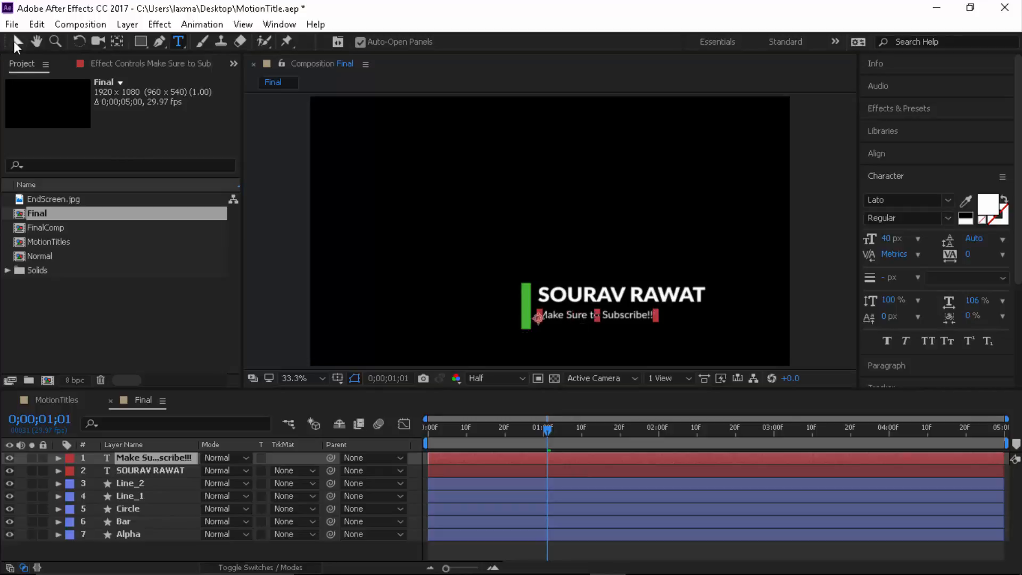
{"action": "left_click", "coordinate": [448, 234]}
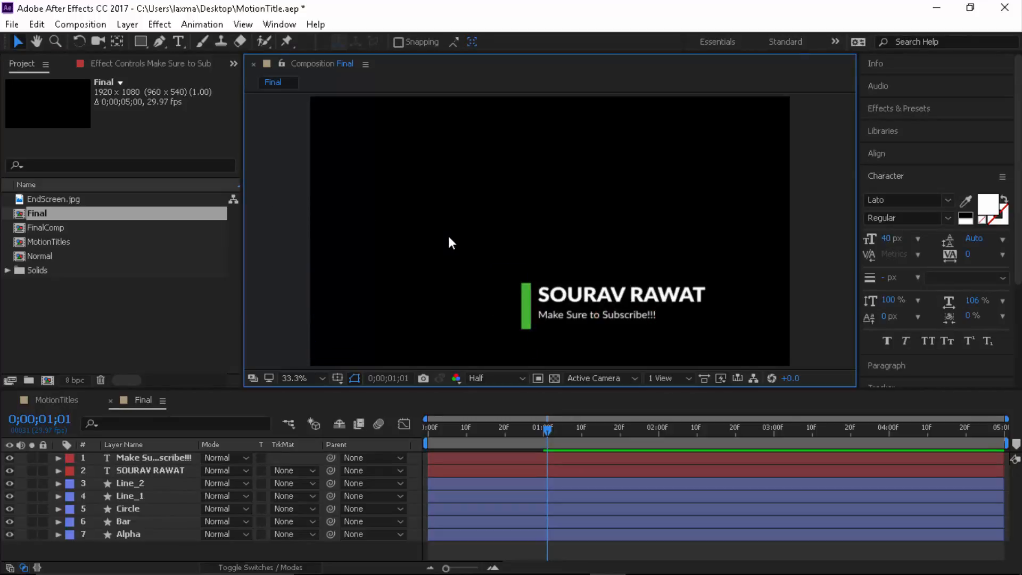
{"action": "key", "text": "ctrl+s"}
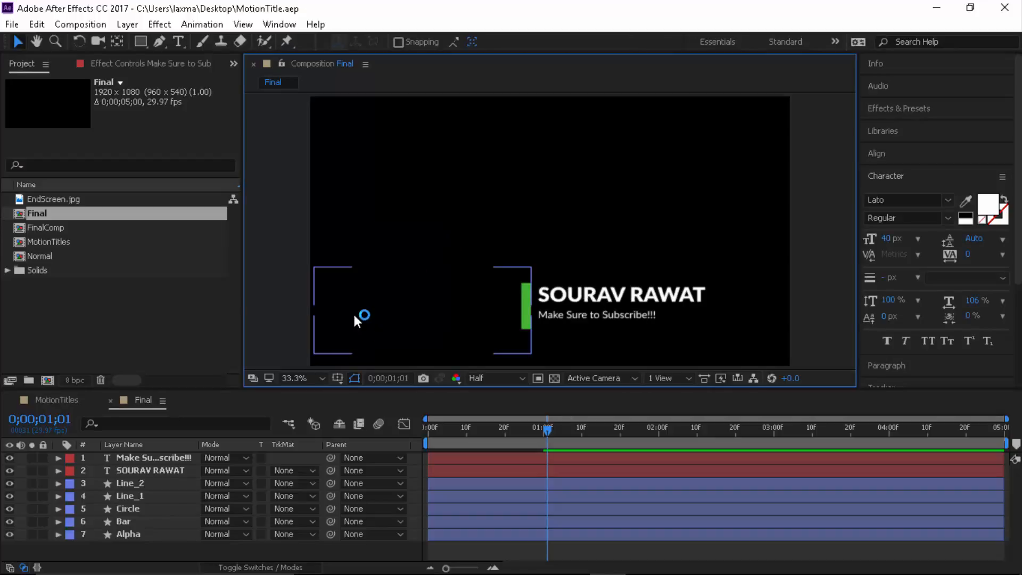
- Nudge the subtitle line and the name slightly down to fit beside the green bar
{"action": "left_click", "coordinate": [582, 317]}
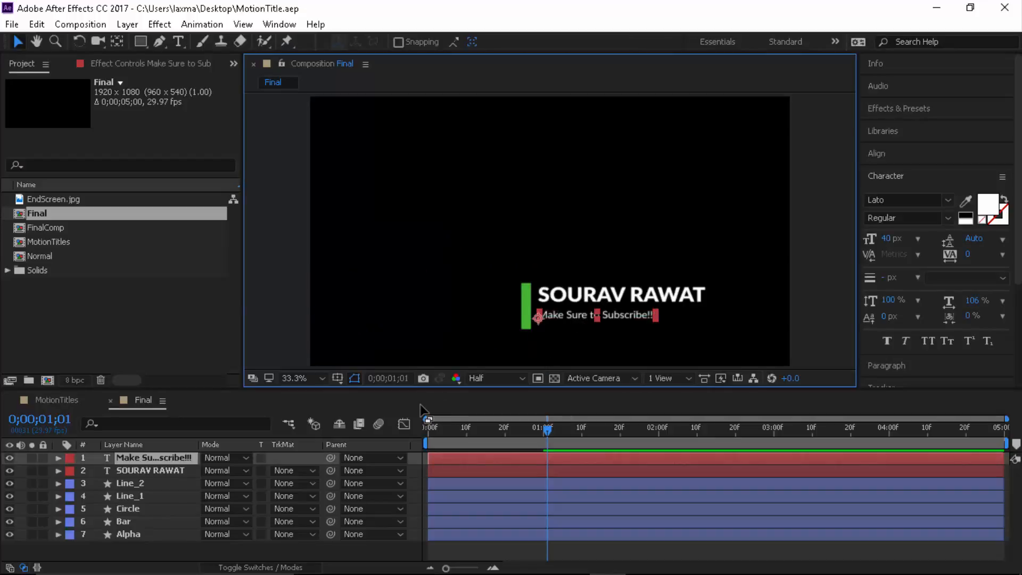
{"action": "key", "text": "Down"}
{"action": "key", "text": "Down"}
{"action": "key", "text": "Down"}
{"action": "key", "text": "Down"}
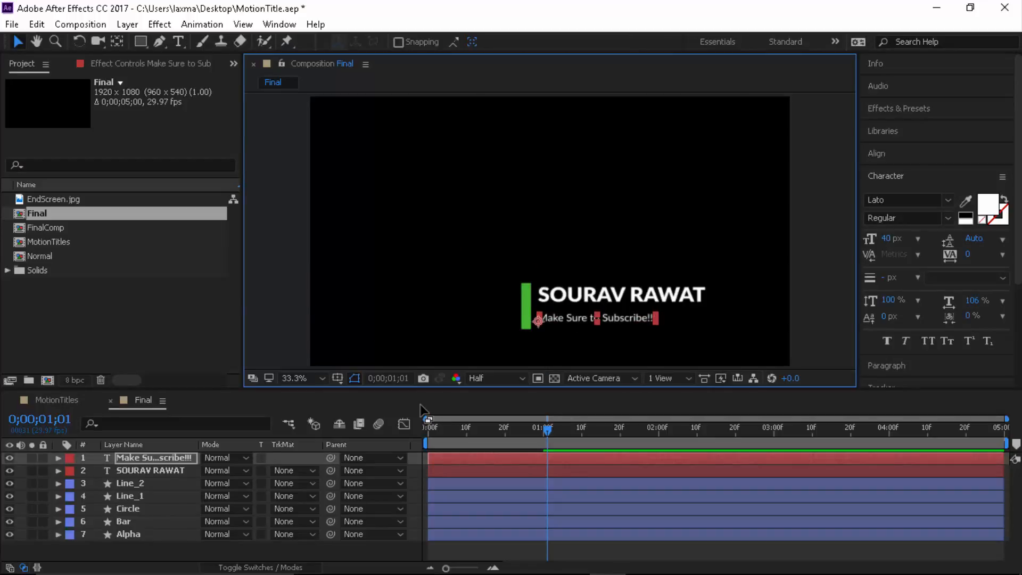
{"action": "left_click", "coordinate": [599, 298]}
{"action": "left_click", "coordinate": [254, 547]}
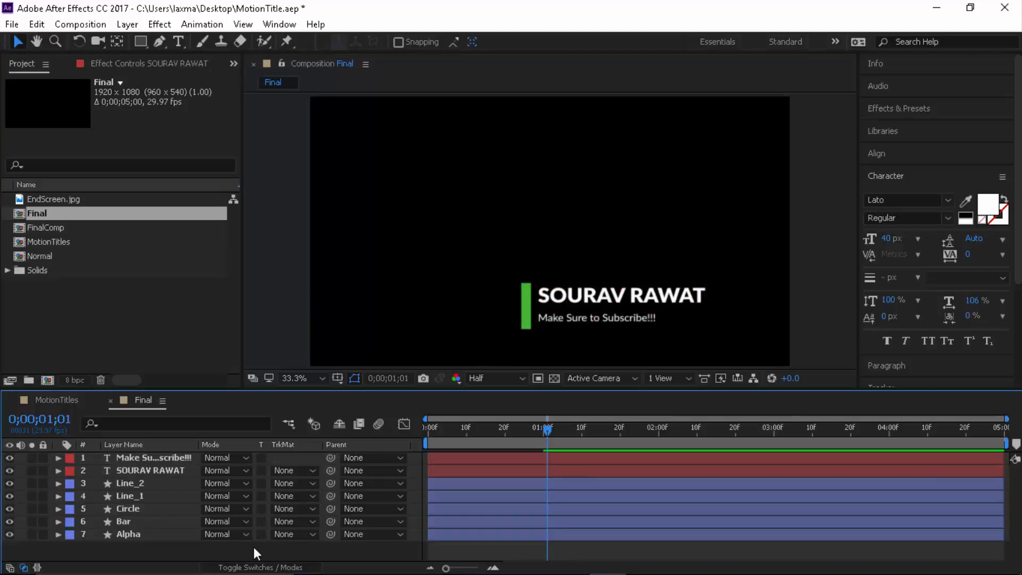
- Move both text layers beneath the Alpha layer in the layer stack
{"action": "left_click", "coordinate": [129, 460]}
{"action": "left_click", "coordinate": [137, 470], "text": "ctrl"}
{"action": "left_click_drag", "start_coordinate": [157, 479], "coordinate": [149, 520]}
{"action": "left_click", "coordinate": [148, 534]}
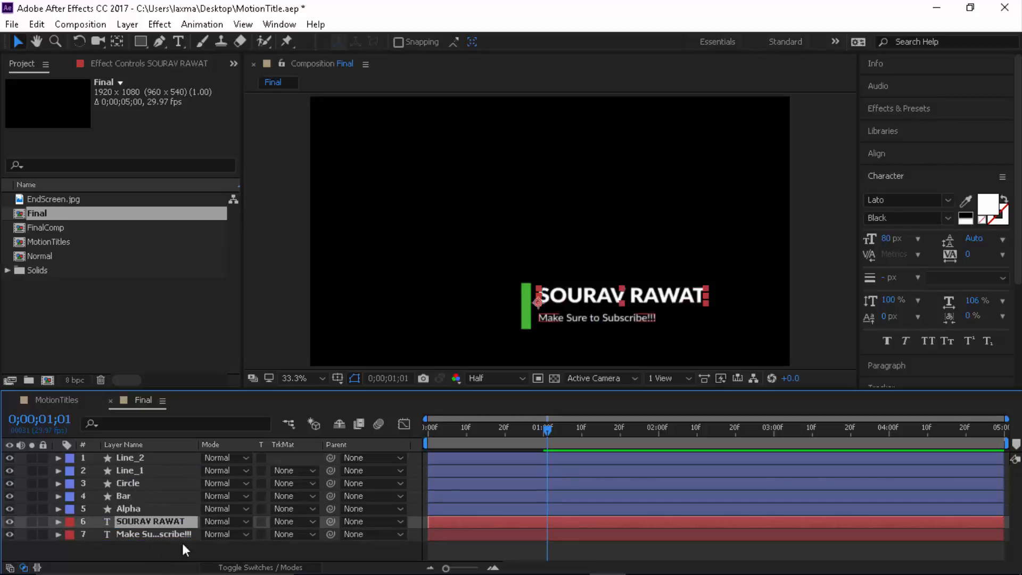
{"action": "left_click", "coordinate": [119, 553]}
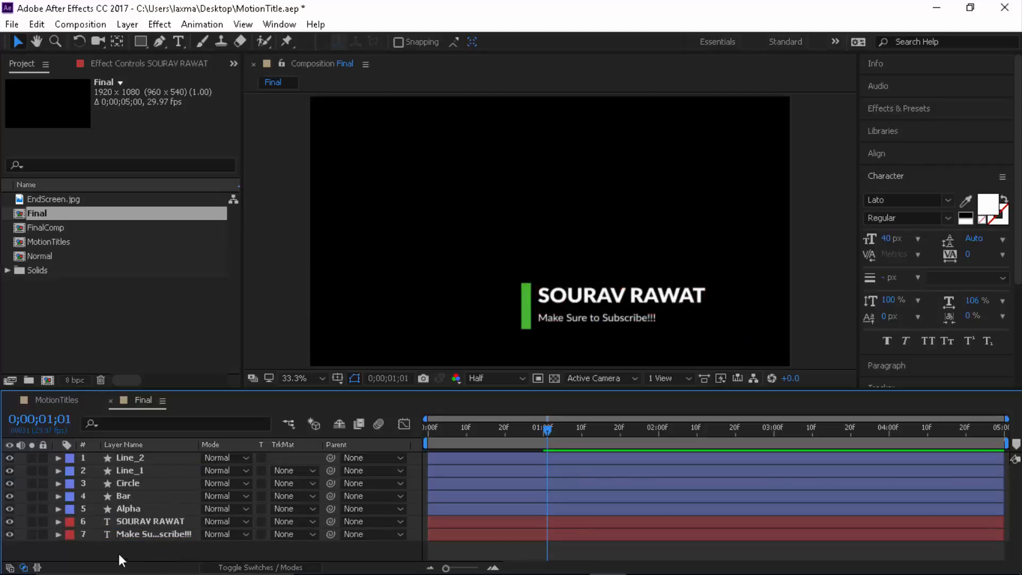
- Move the name text horizontally to the left side of the green bar, hidden behind the Alpha rectangle
{"action": "left_click", "coordinate": [143, 513]}
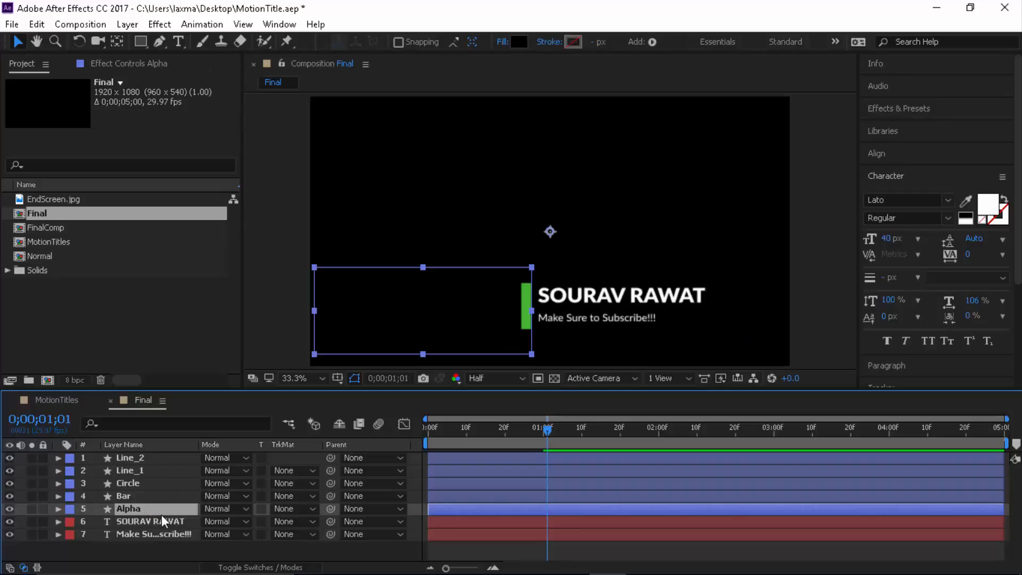
{"action": "left_click", "coordinate": [154, 522]}
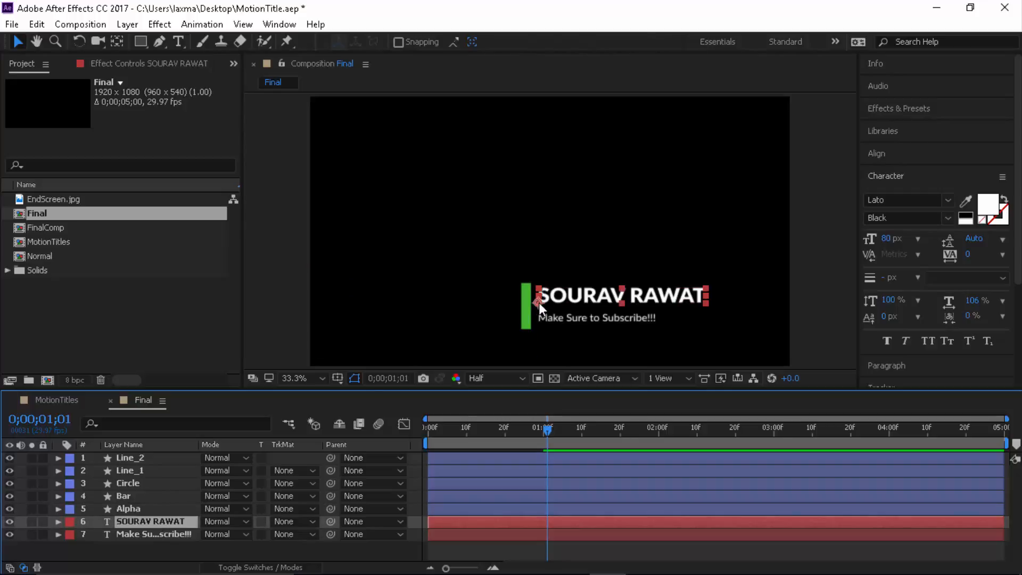
{"action": "left_click_drag", "start_coordinate": [539, 302], "coordinate": [347, 304]}
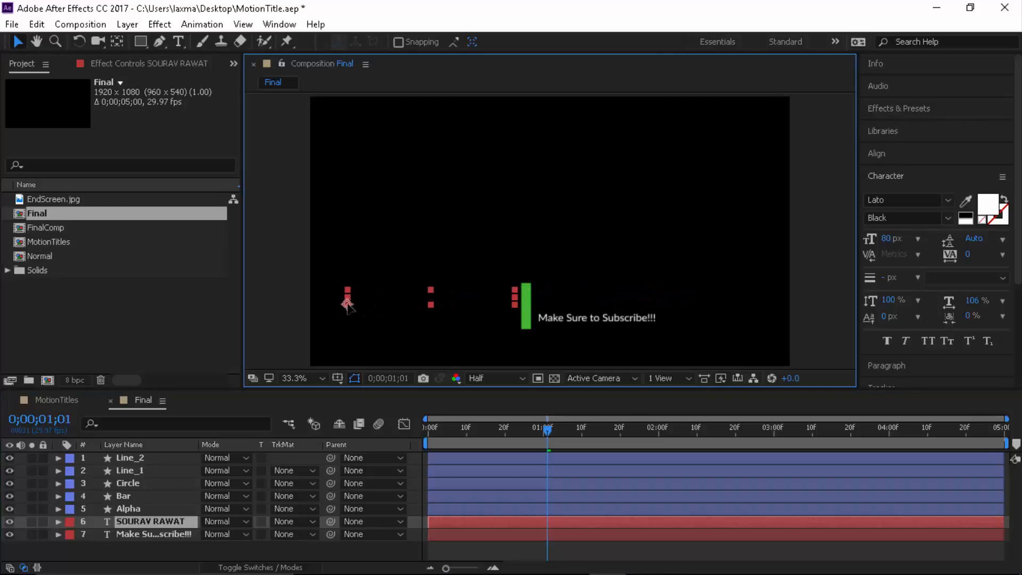
{"action": "left_click", "coordinate": [234, 547]}
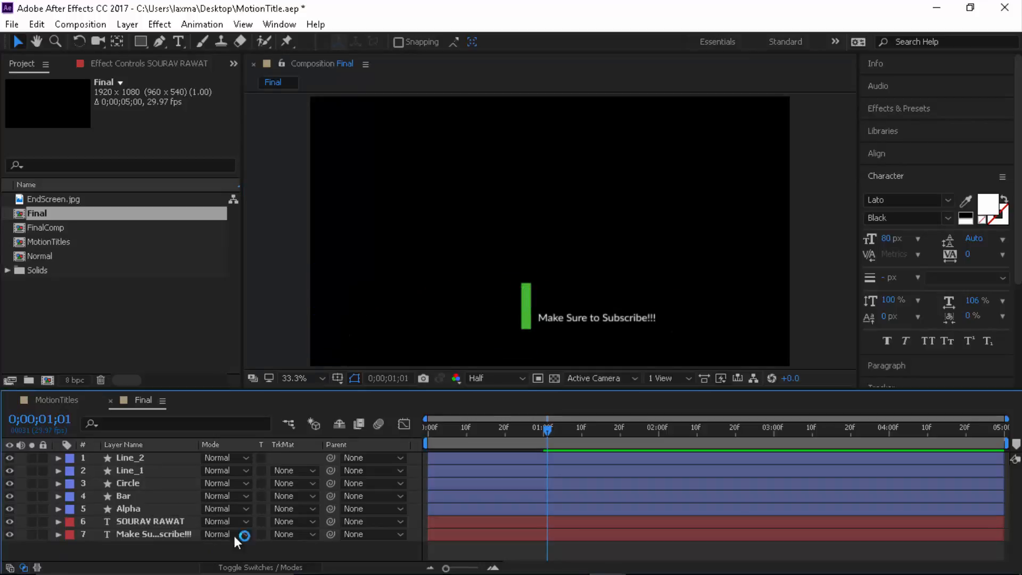
- Set the name layer's track matte to Alpha Inverted Matte "Alpha", checking the result against the transparency grid
{"action": "left_click", "coordinate": [552, 379]}
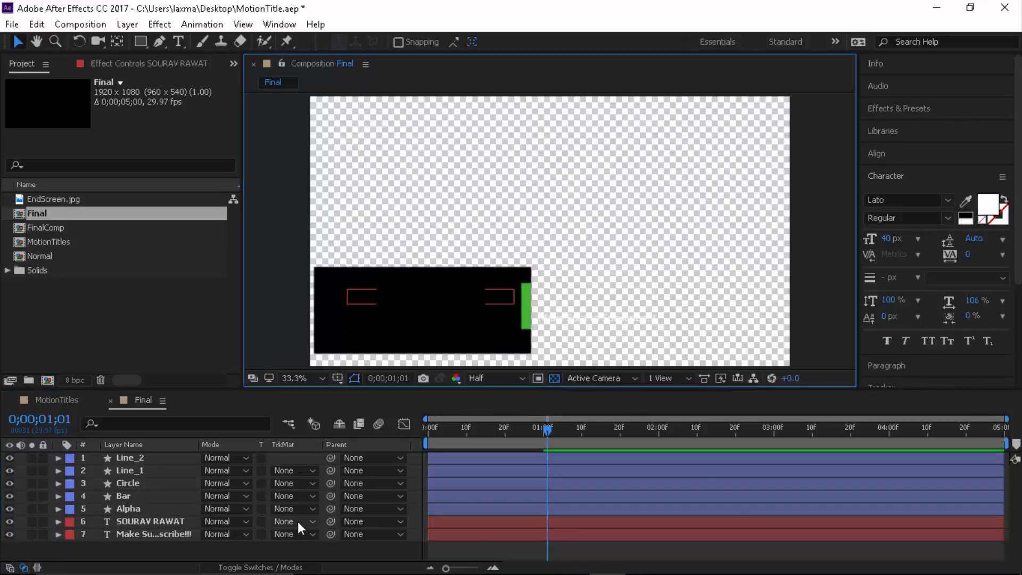
{"action": "left_click", "coordinate": [160, 523]}
{"action": "left_click", "coordinate": [145, 510]}
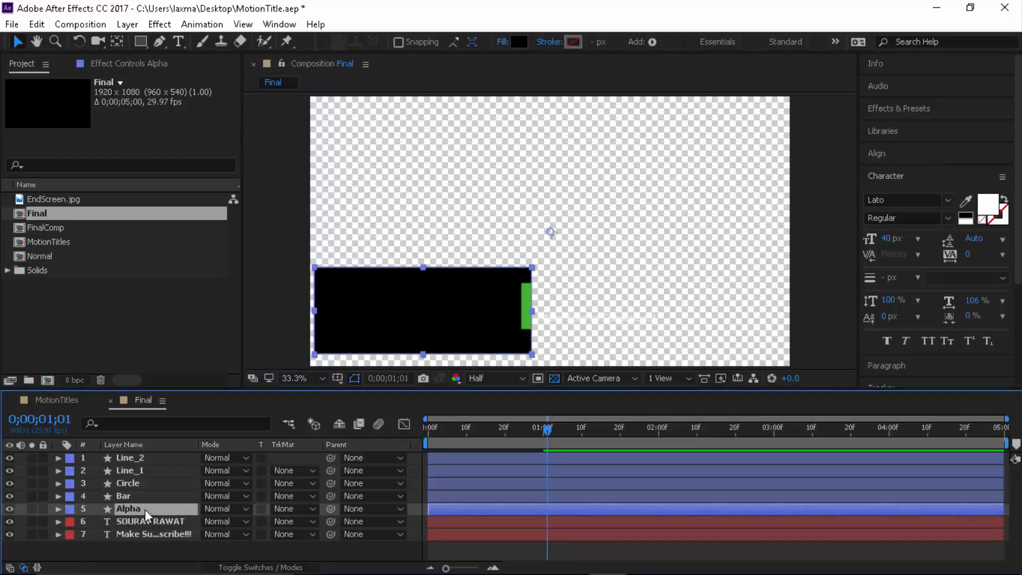
{"action": "left_click", "coordinate": [146, 520]}
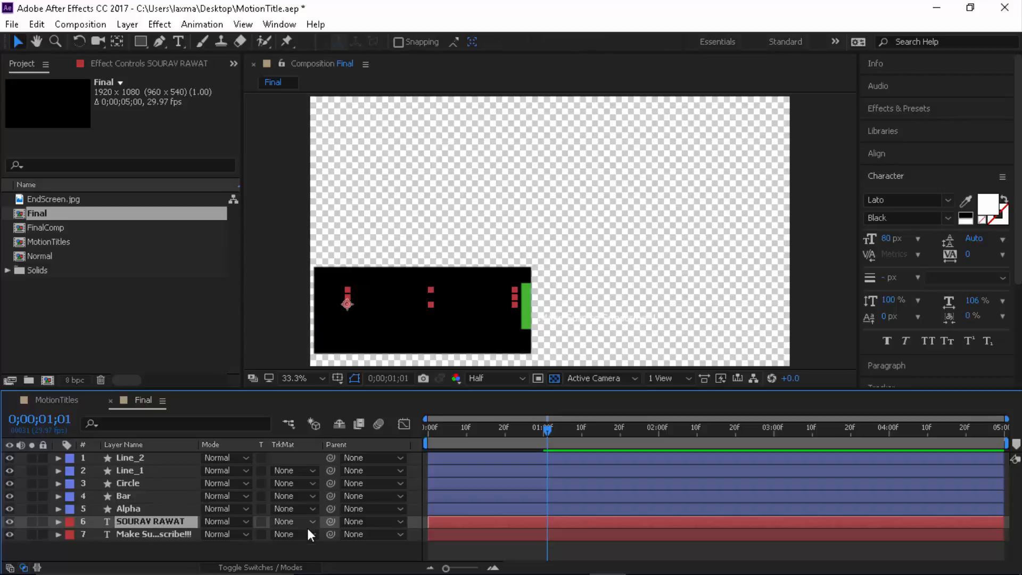
{"action": "left_click", "coordinate": [257, 567]}
{"action": "left_click", "coordinate": [256, 568]}
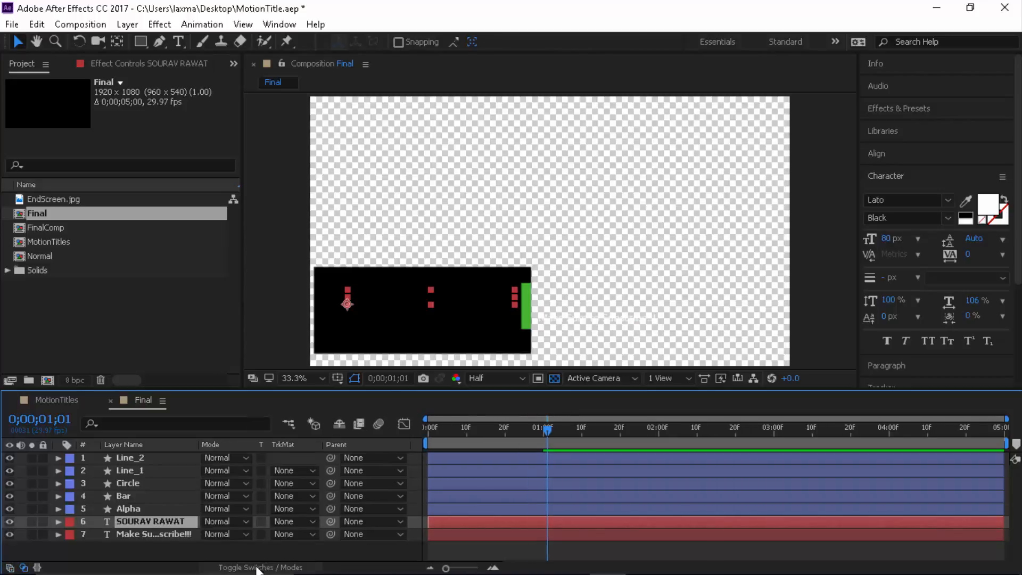
{"action": "left_click", "coordinate": [303, 522]}
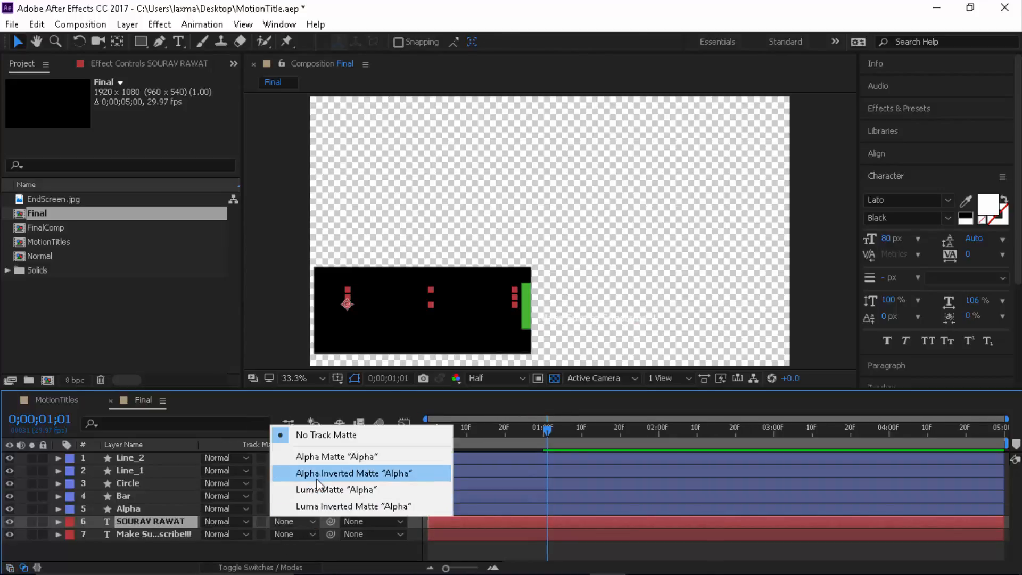
{"action": "left_click", "coordinate": [386, 470]}
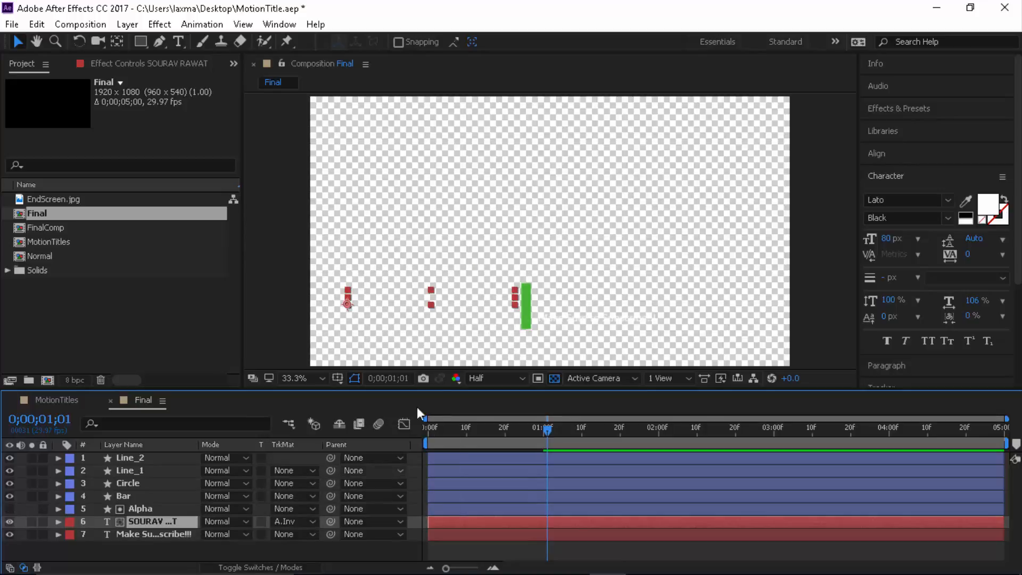
{"action": "left_click", "coordinate": [232, 541]}
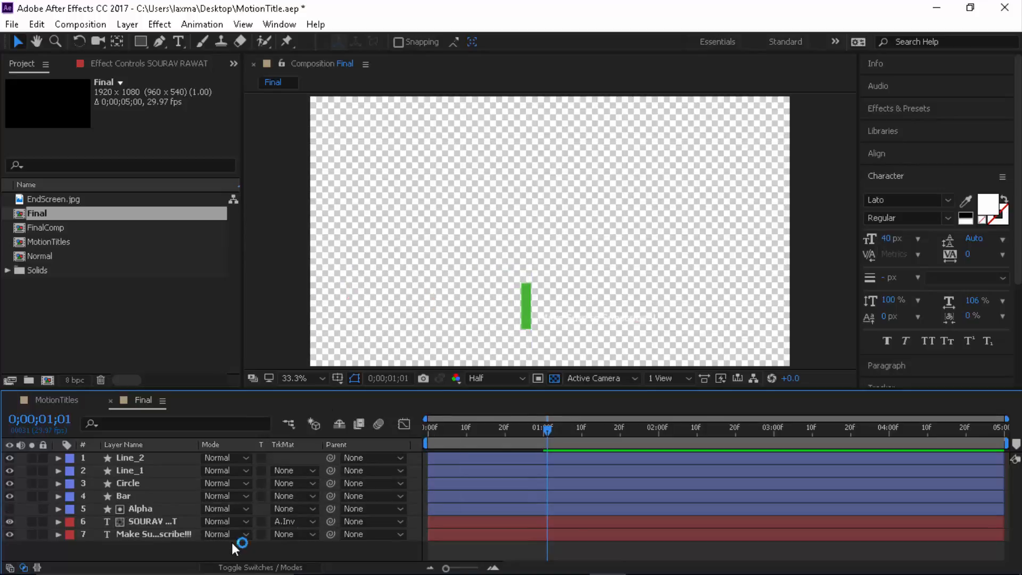
{"action": "left_click", "coordinate": [554, 379]}
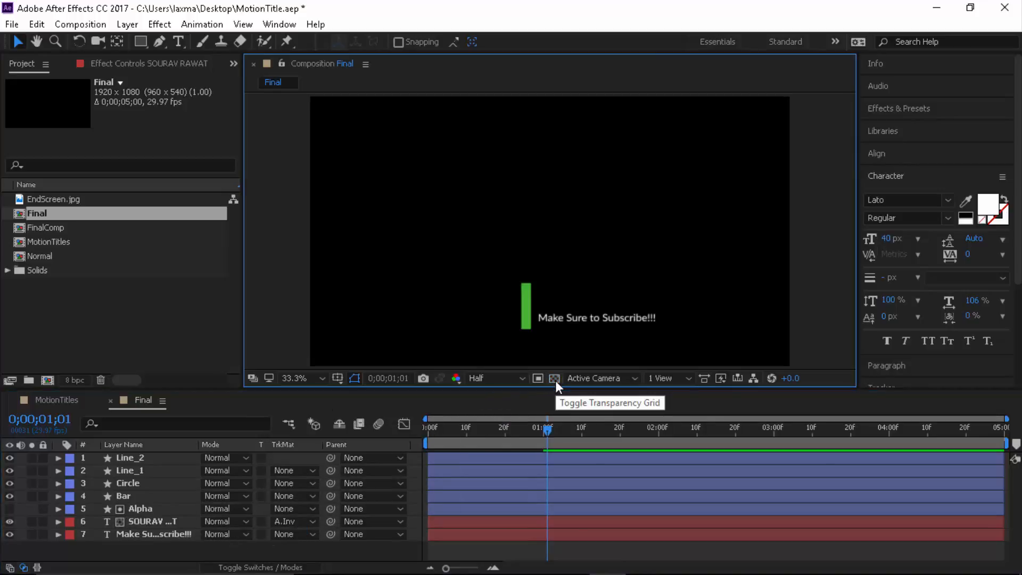
- Duplicate the Alpha layer, place the copy directly above the subtitle layer, and set the subtitle's track matte to Alpha Inverted using that copy
{"action": "left_click", "coordinate": [162, 508]}
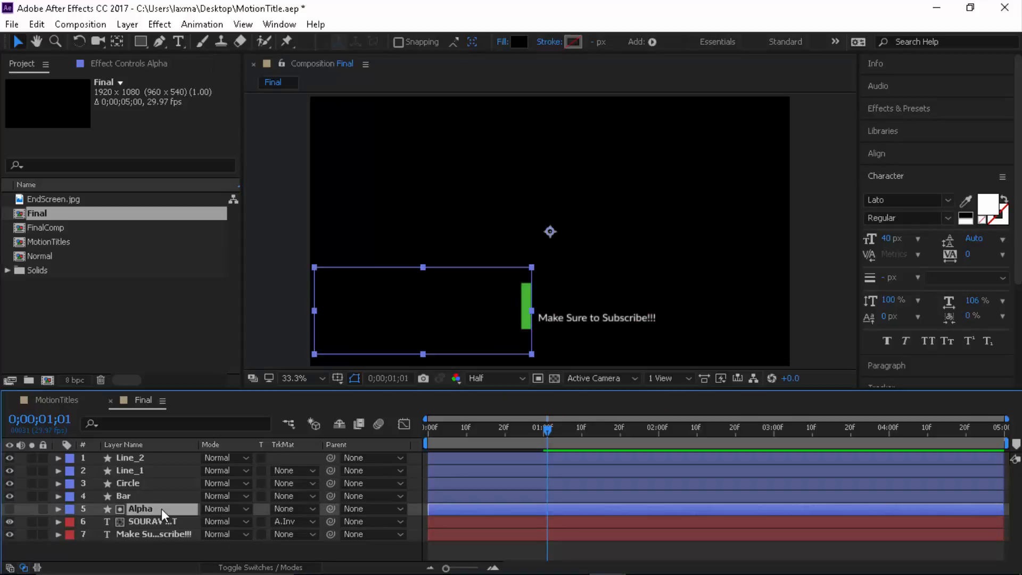
{"action": "key", "text": "ctrl+d"}
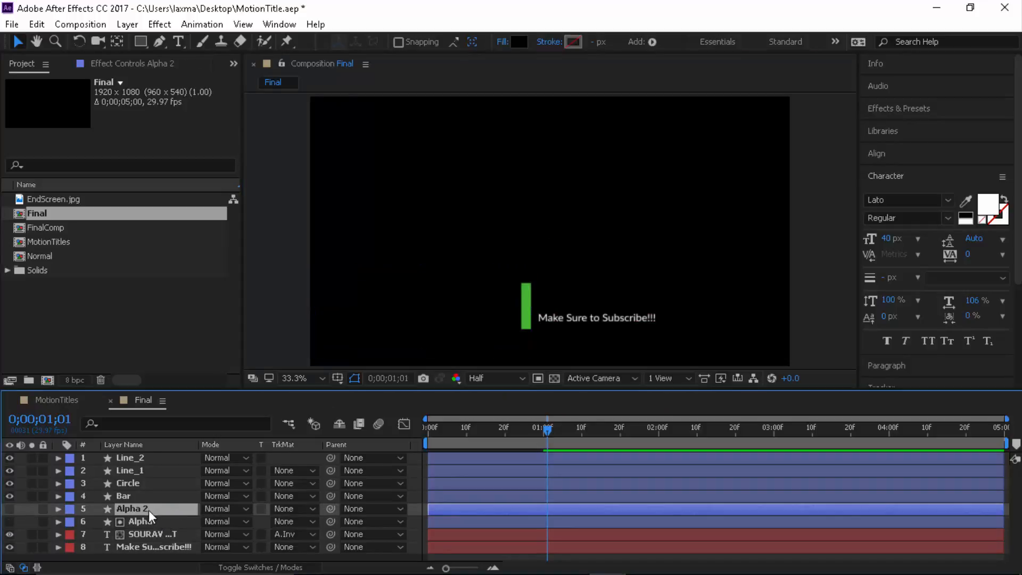
{"action": "left_click_drag", "start_coordinate": [148, 510], "coordinate": [145, 544]}
{"action": "left_click", "coordinate": [143, 547]}
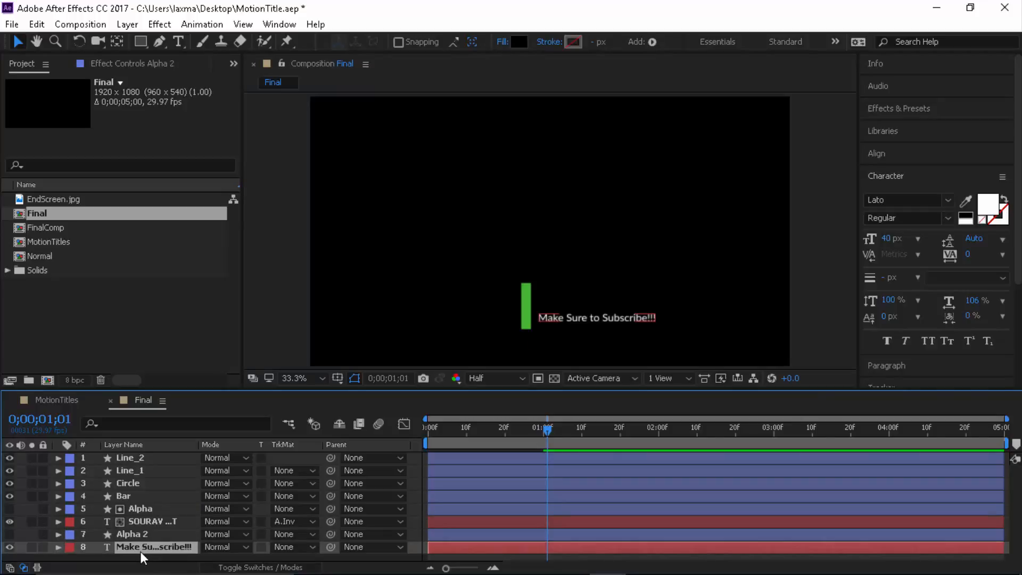
{"action": "left_click", "coordinate": [294, 546]}
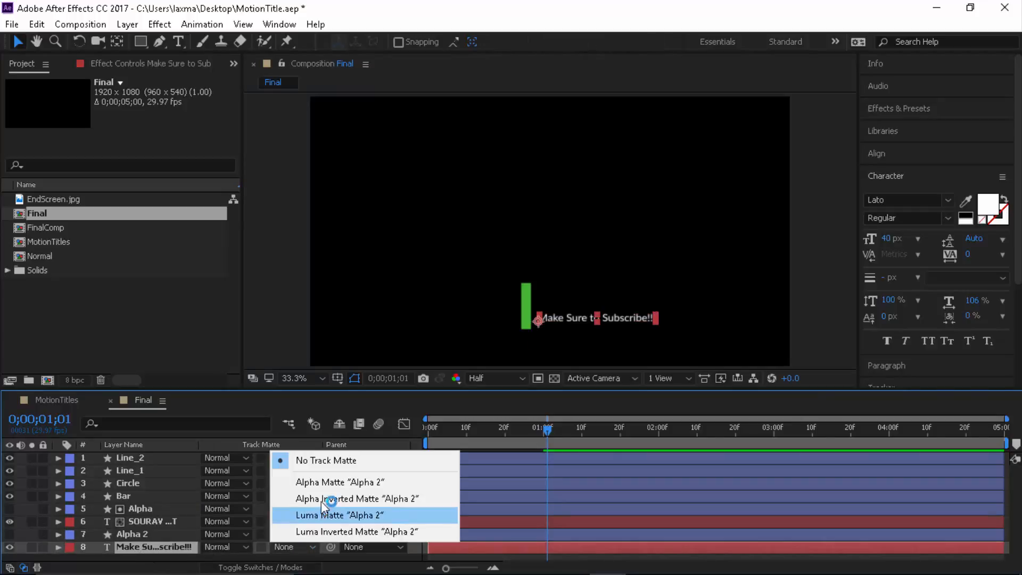
{"action": "left_click", "coordinate": [321, 501]}
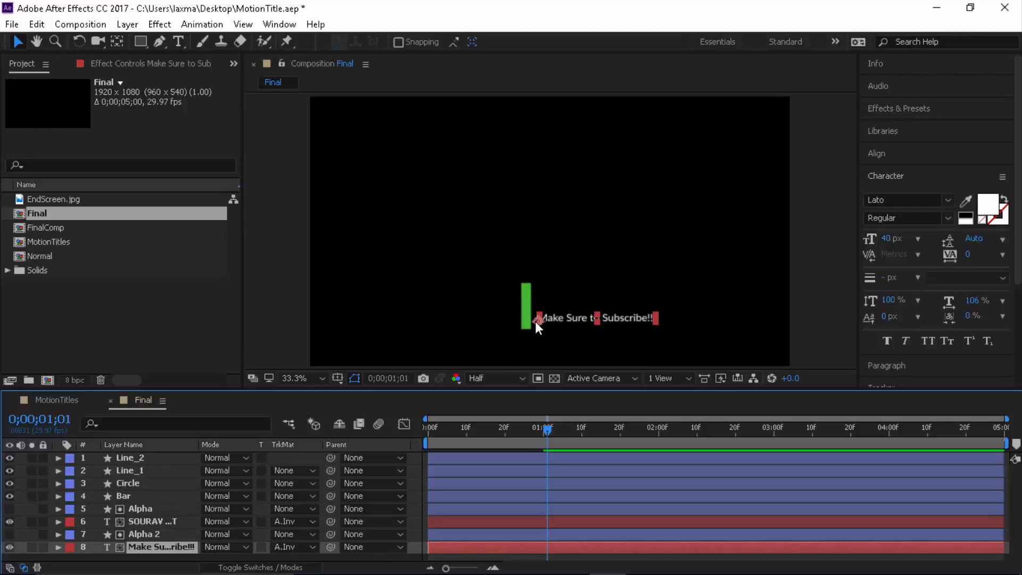
- Move the subtitle to the left side of the green bar so the inverted matte hides it, and check it against the transparency grid
{"action": "left_click_drag", "start_coordinate": [535, 321], "coordinate": [472, 325]}
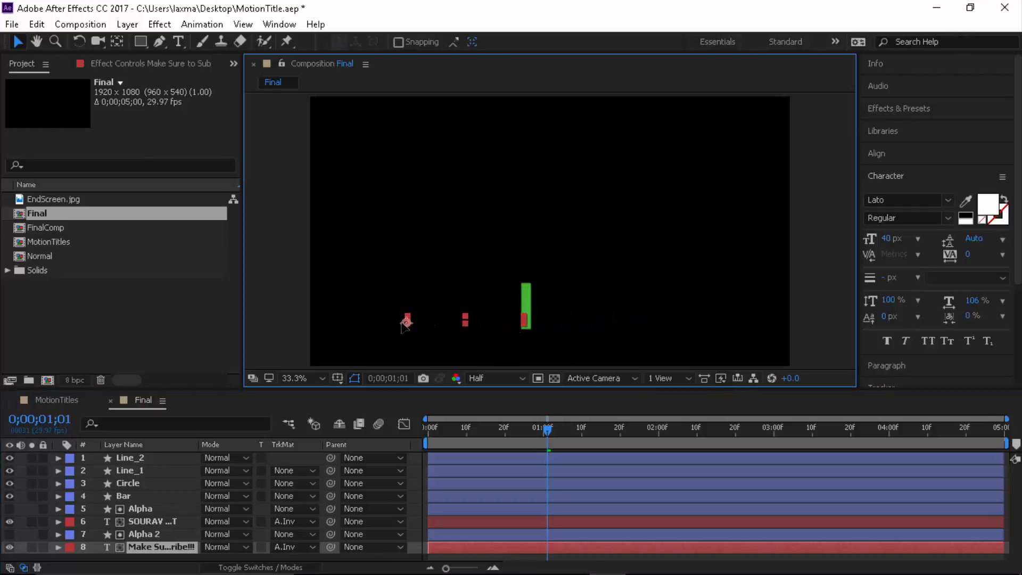
{"action": "left_click", "coordinate": [244, 567]}
{"action": "left_click", "coordinate": [243, 567]}
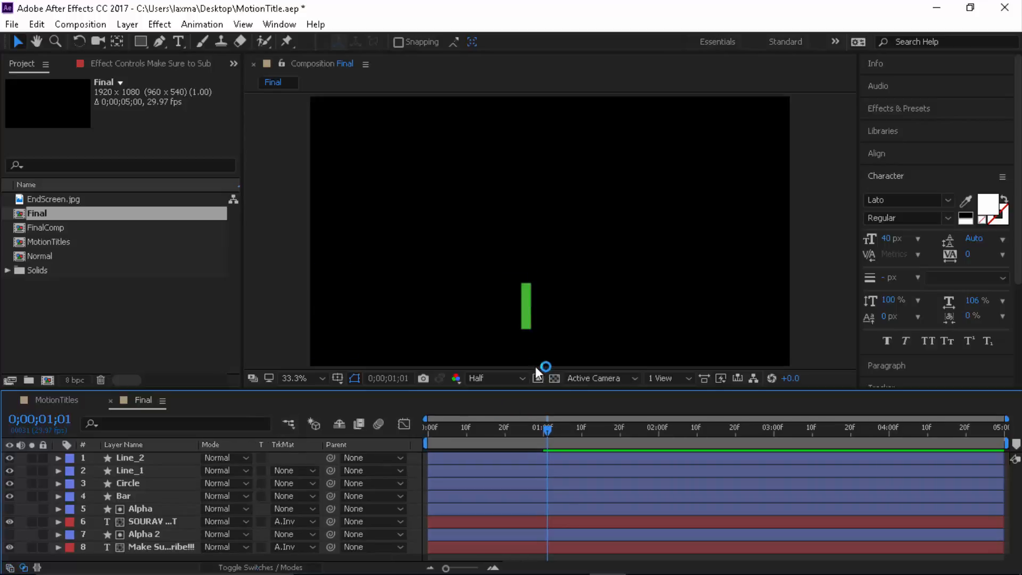
{"action": "left_click", "coordinate": [552, 379]}
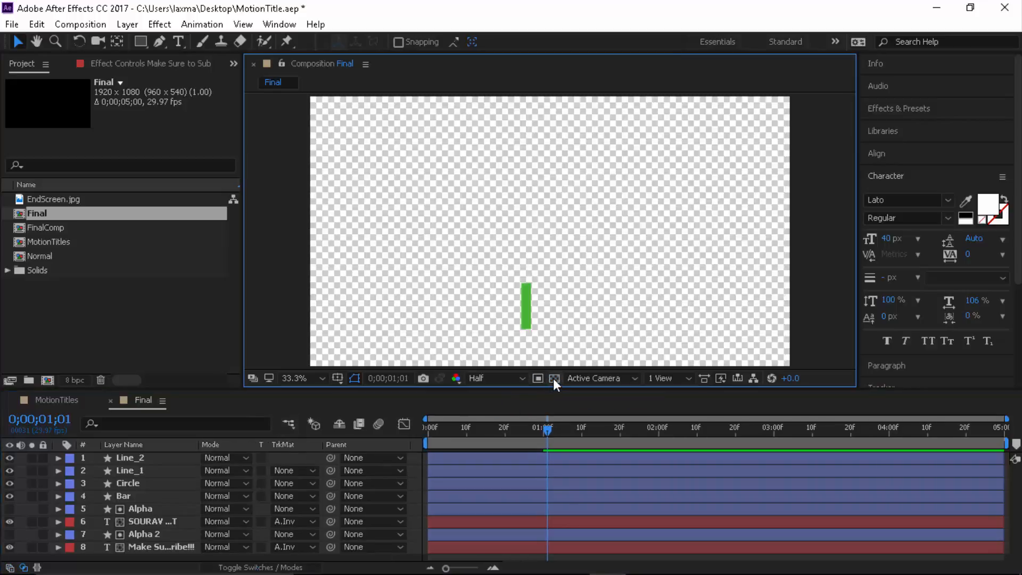
{"action": "left_click", "coordinate": [553, 378]}
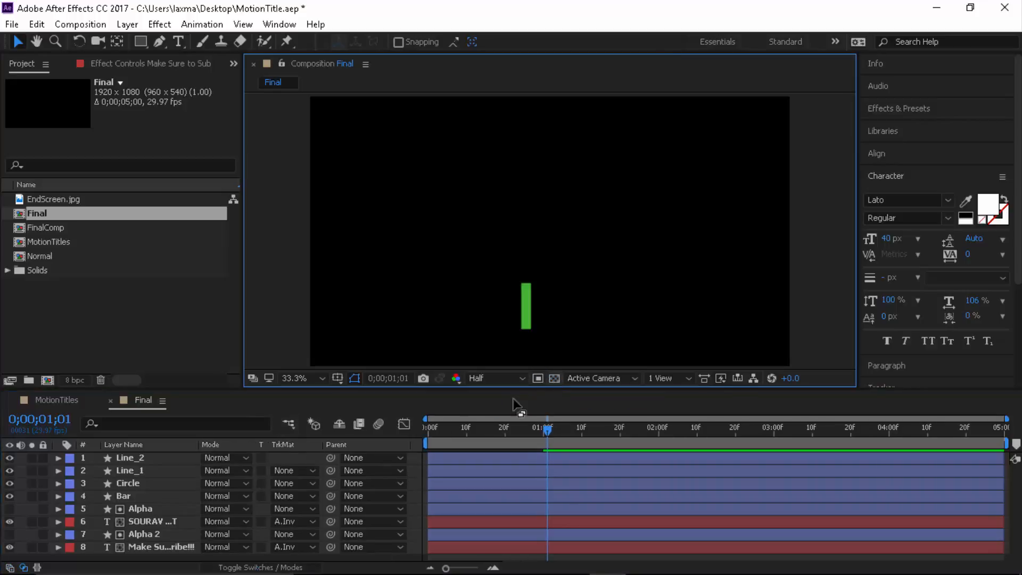
- Add a starting Position keyframe to the name layer at 0;00;01;01
{"action": "left_click", "coordinate": [145, 512]}
{"action": "left_click", "coordinate": [154, 534]}
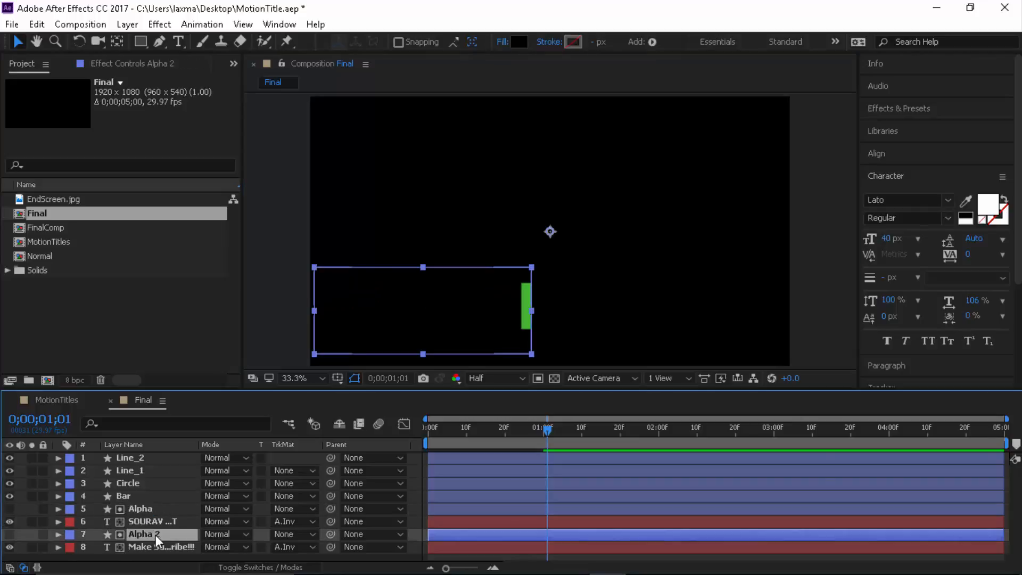
{"action": "left_click", "coordinate": [145, 547]}
{"action": "left_click", "coordinate": [145, 521]}
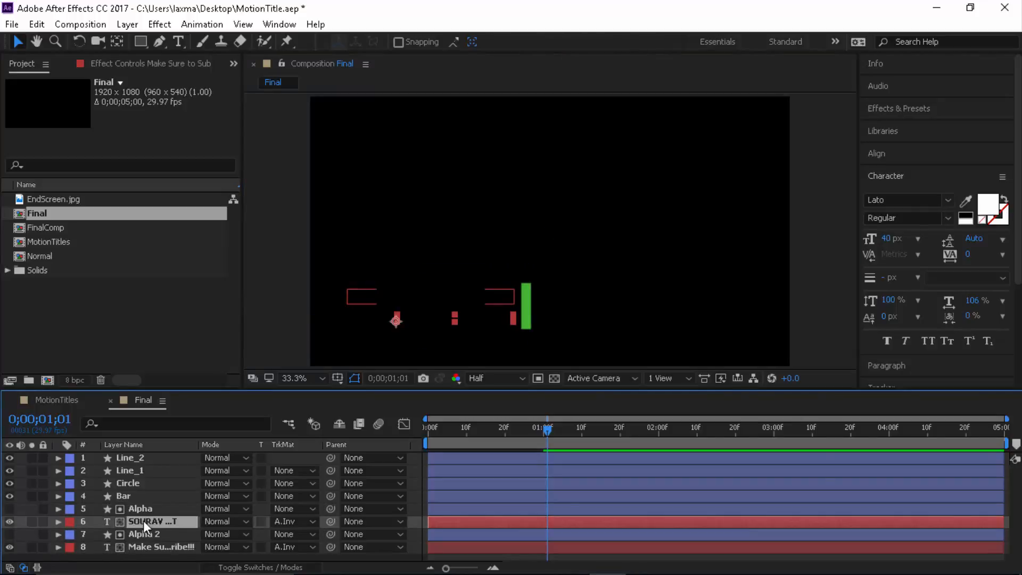
{"action": "key", "text": "p"}
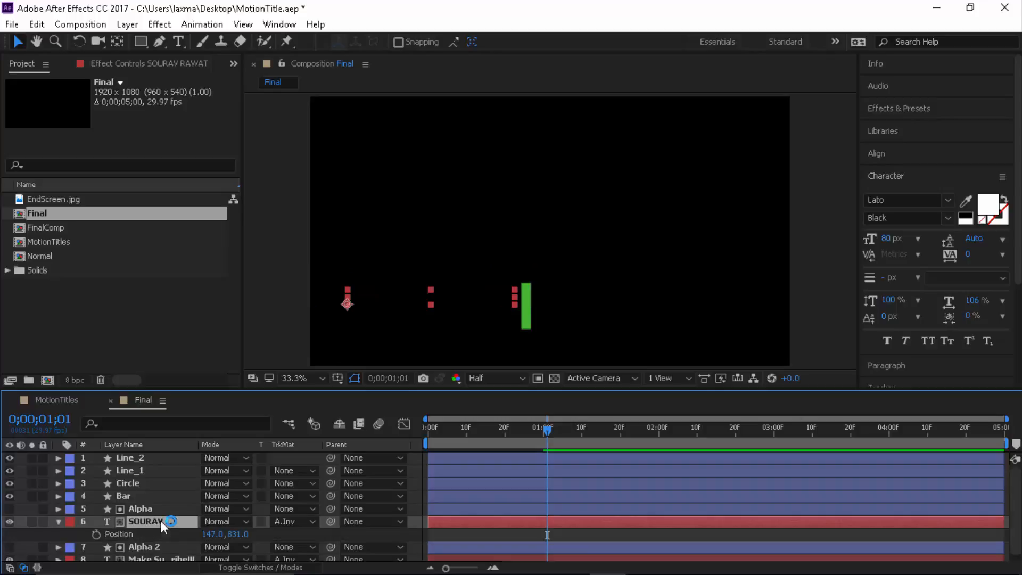
{"action": "left_click", "coordinate": [96, 538]}
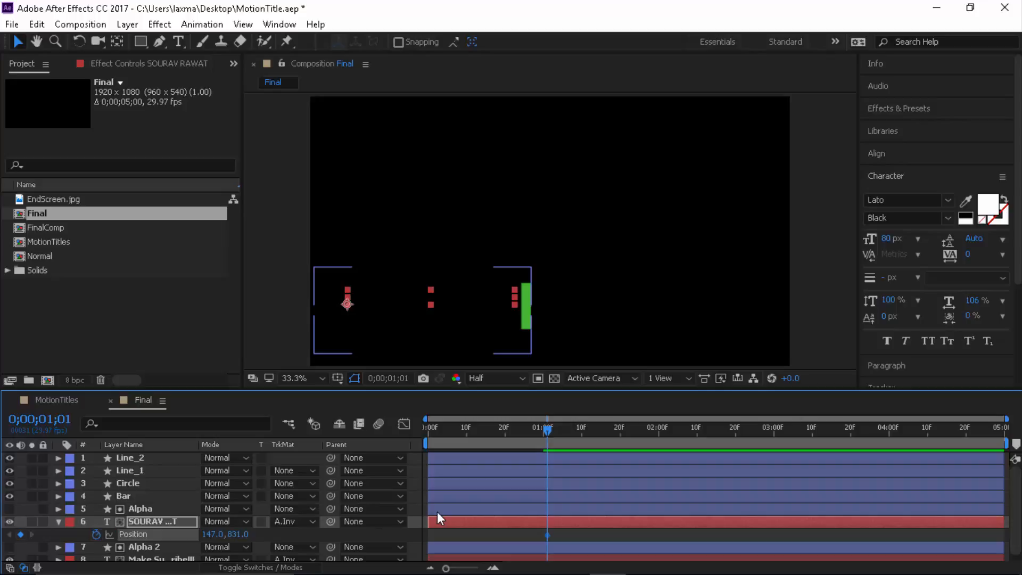
- At 0;00;01;06, set the name's horizontal Position to 902 so it slides out beside the green bar, and preview the animation
{"action": "key", "text": "Page_Down"}
{"action": "key", "text": "Page_Down"}
{"action": "key", "text": "Page_Down"}
{"action": "key", "text": "Page_Down"}
{"action": "key", "text": "Page_Down"}
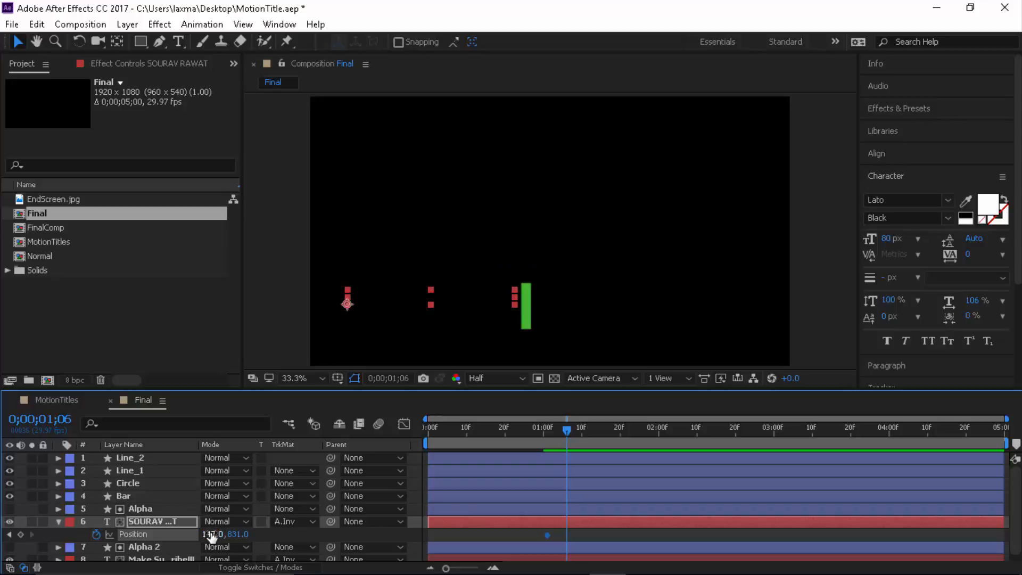
{"action": "left_click_drag", "start_coordinate": [213, 534], "coordinate": [771, 522]}
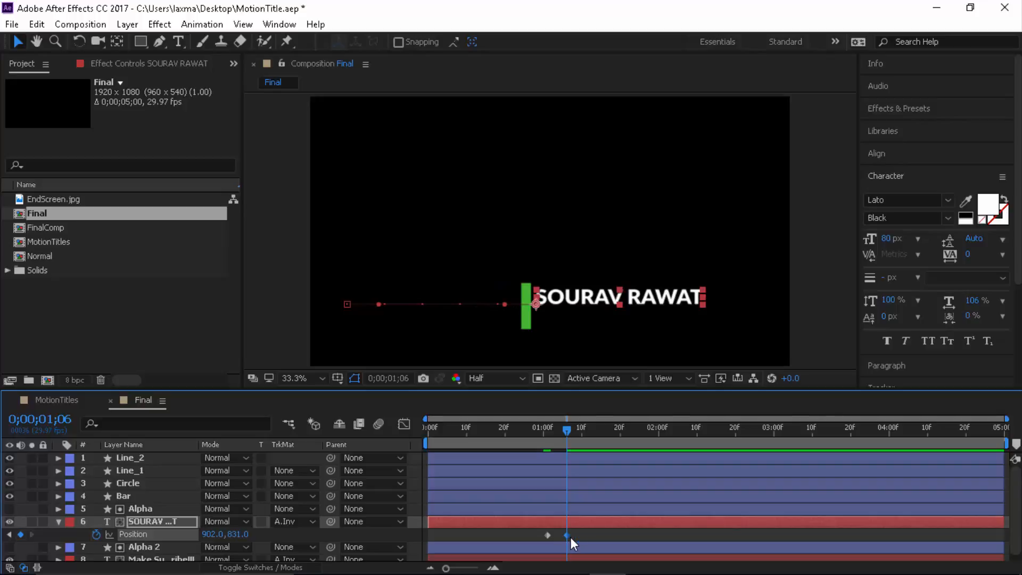
{"action": "left_click", "coordinate": [535, 427]}
{"action": "key", "text": "space"}
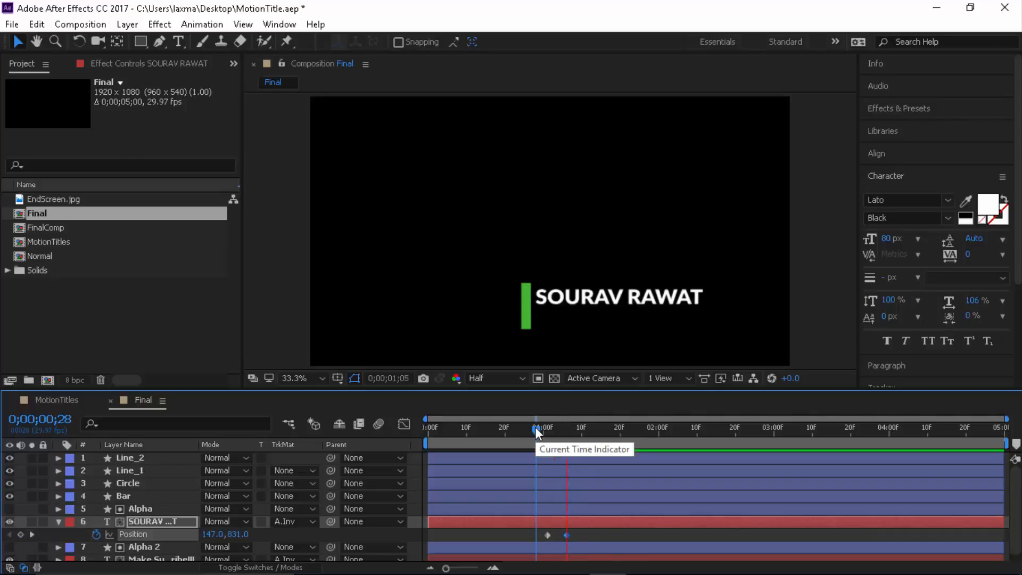
{"action": "key", "text": "space"}
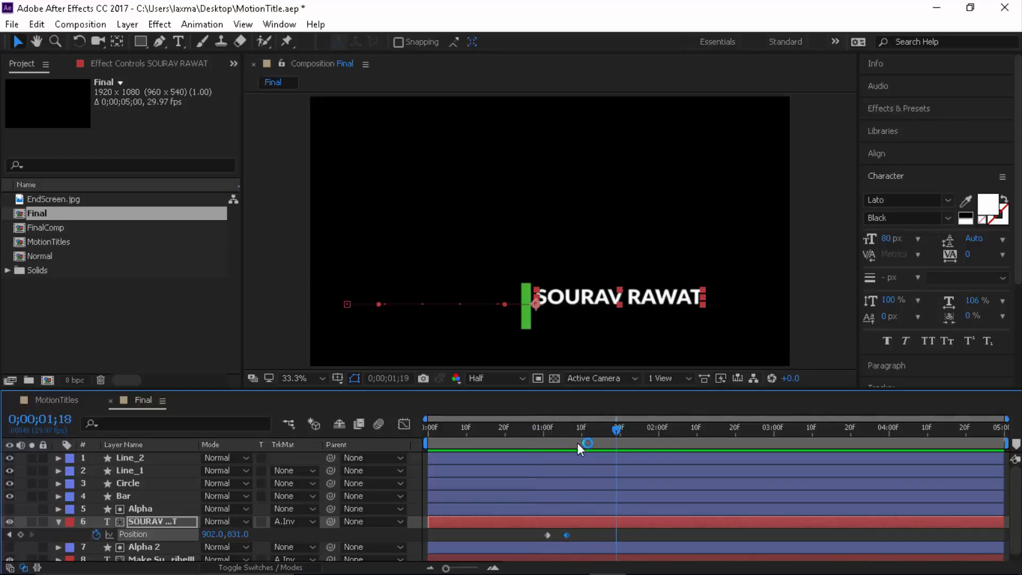
{"action": "left_click_drag", "start_coordinate": [577, 443], "coordinate": [544, 445]}
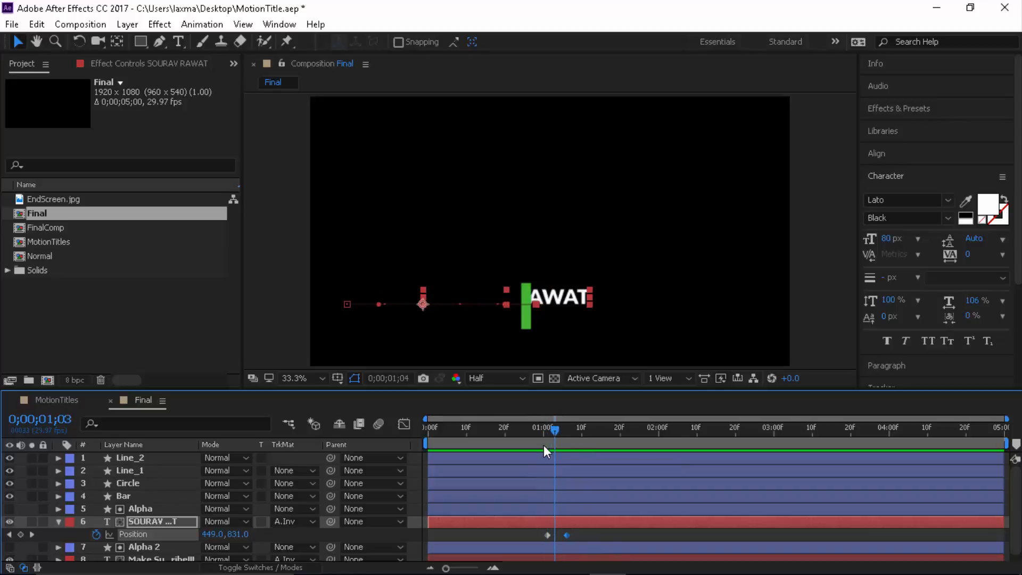
{"action": "key", "text": "space"}
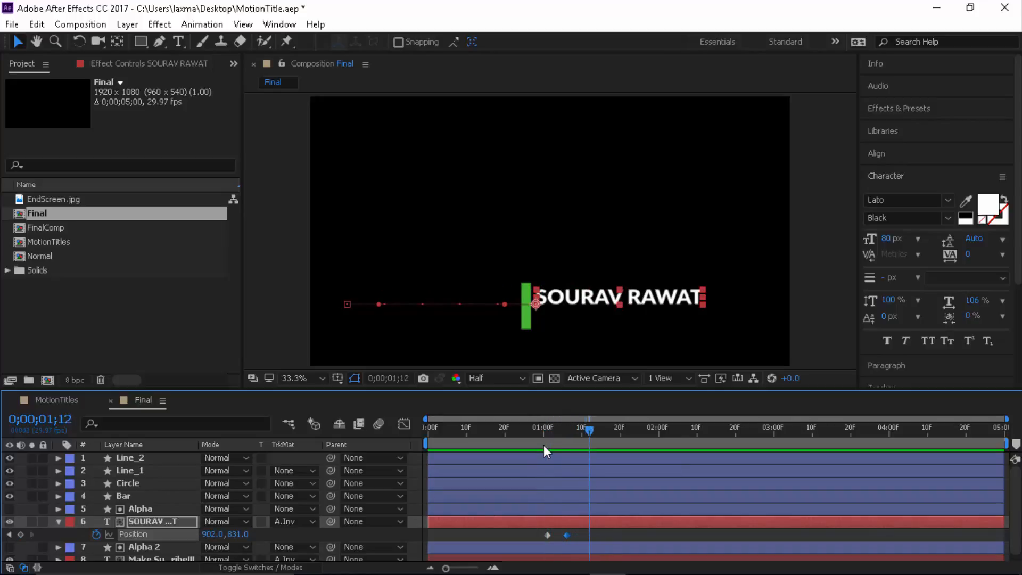
{"action": "key", "text": "space"}
- Move the name's ending Position keyframe to about 0;00;01;13 and preview the slower slide
{"action": "left_click_drag", "start_coordinate": [571, 534], "coordinate": [593, 534]}
{"action": "left_click", "coordinate": [625, 535]}
{"action": "left_click", "coordinate": [535, 431]}
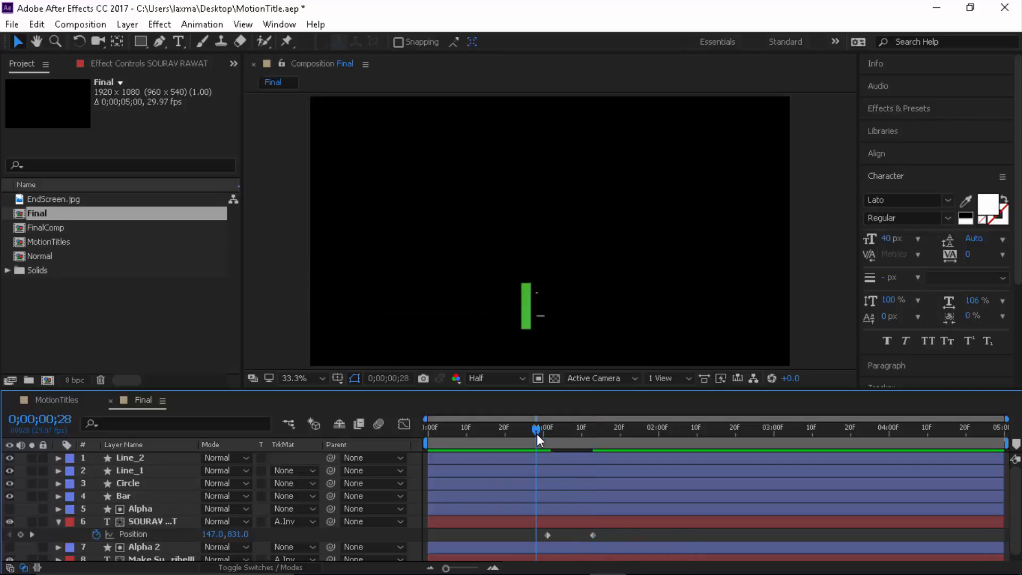
{"action": "key", "text": "space"}
{"action": "key", "text": "space"}
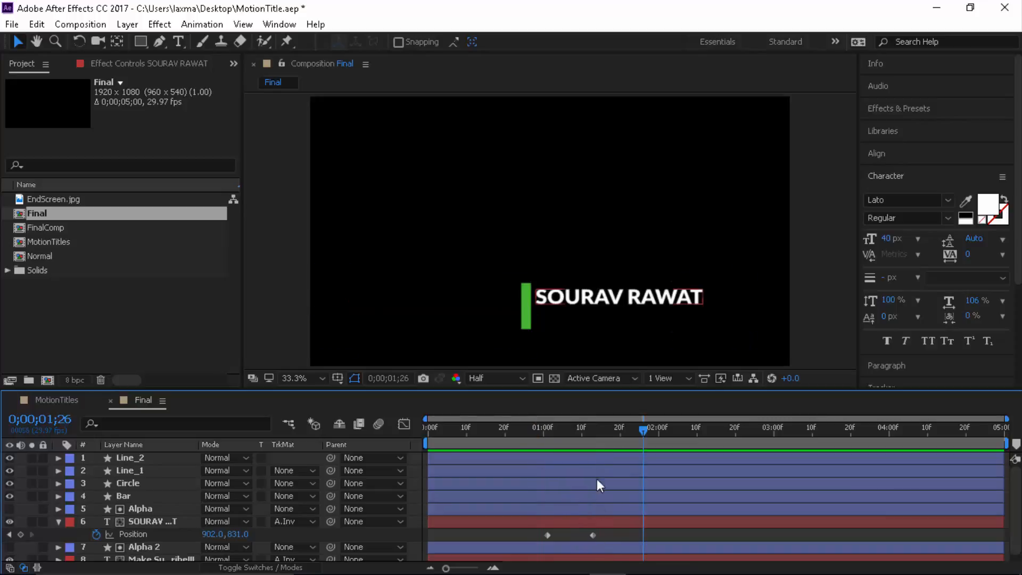
- Move the name's ending Position keyframe to 0;00;01;10 and preview the slide
{"action": "left_click", "coordinate": [586, 430]}
{"action": "left_click", "coordinate": [583, 430]}
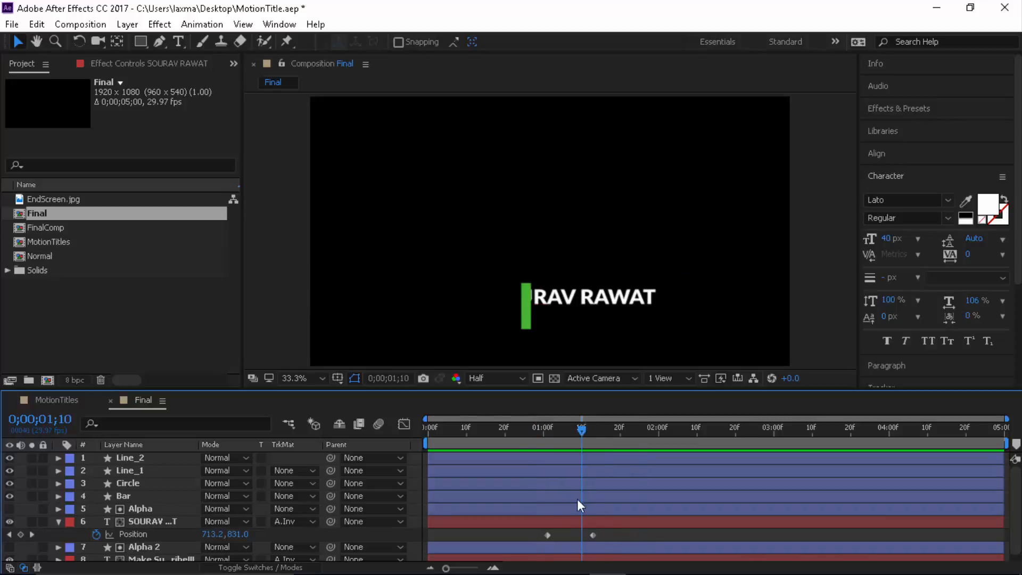
{"action": "left_click_drag", "start_coordinate": [590, 534], "coordinate": [582, 535]}
{"action": "left_click", "coordinate": [600, 530]}
{"action": "left_click", "coordinate": [532, 434]}
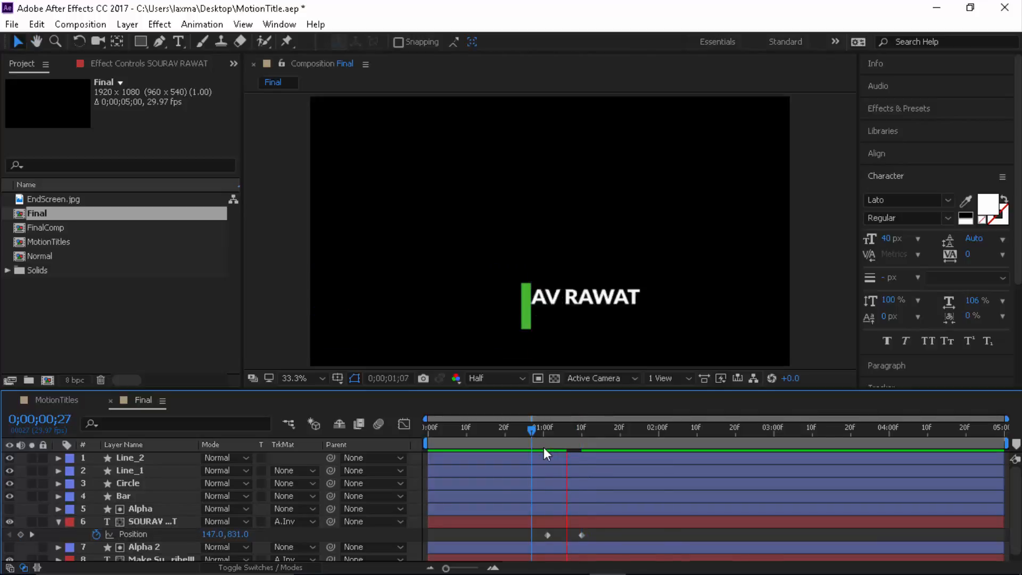
{"action": "key", "text": "space"}
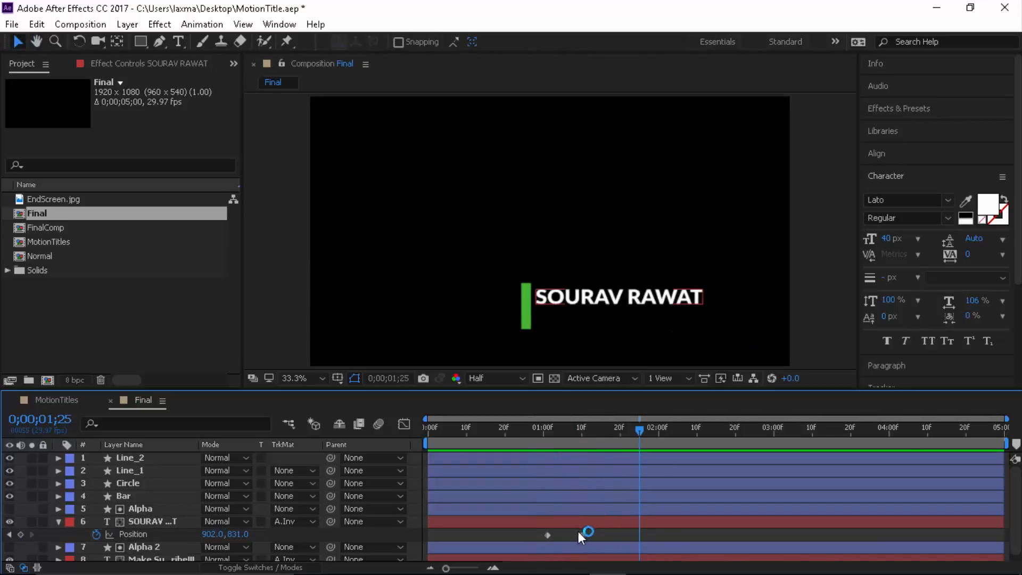
- Apply Easy Ease to the name's ending Position keyframe, preview the motion, and collapse the name layer's properties
{"action": "left_click", "coordinate": [581, 534]}
{"action": "right_click", "coordinate": [582, 535]}
{"action": "mouse_move", "coordinate": [638, 522]}
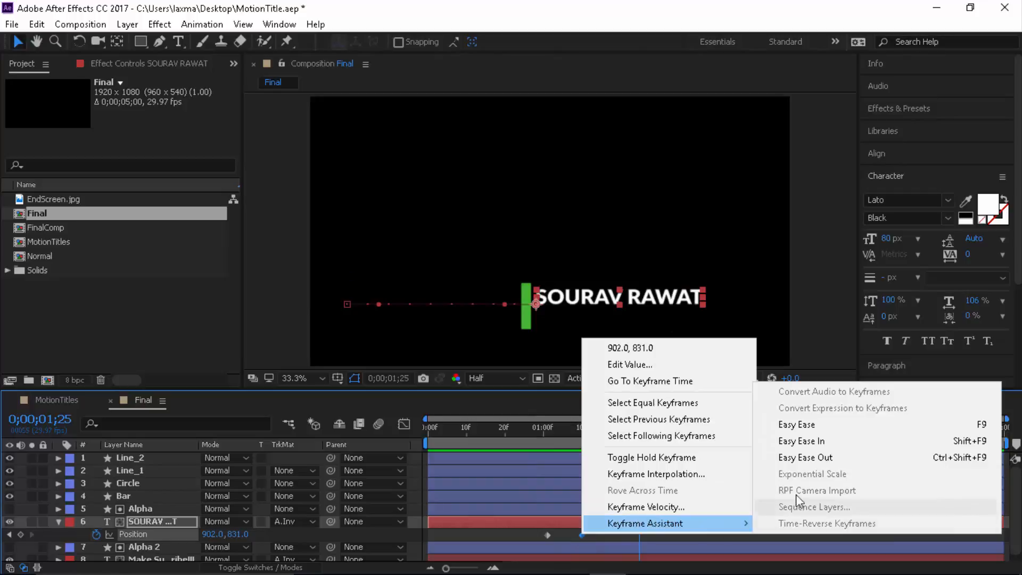
{"action": "left_click", "coordinate": [797, 424]}
{"action": "left_click", "coordinate": [662, 529]}
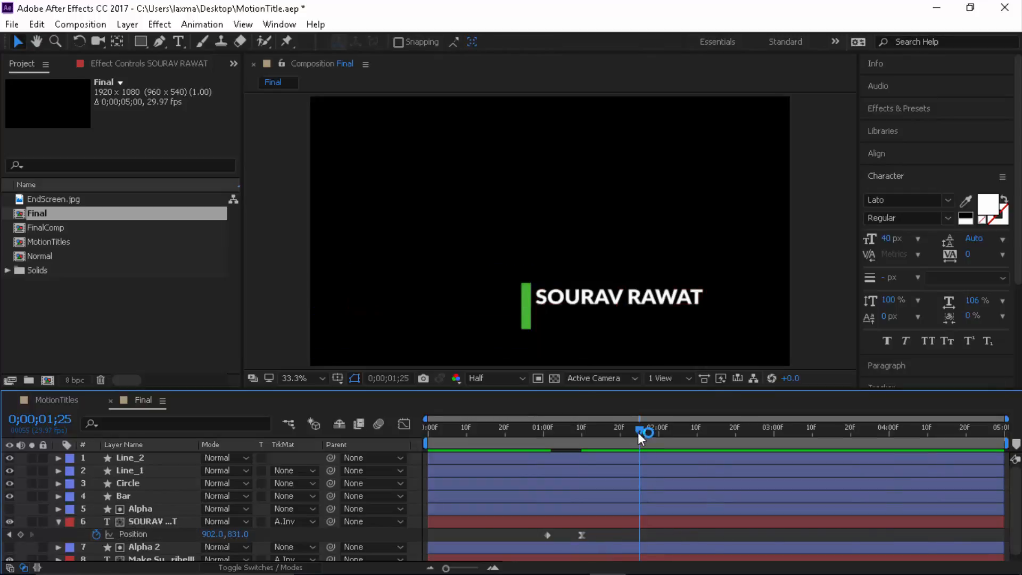
{"action": "left_click_drag", "start_coordinate": [638, 432], "coordinate": [537, 441]}
{"action": "key", "text": "space"}
{"action": "left_click", "coordinate": [60, 522]}
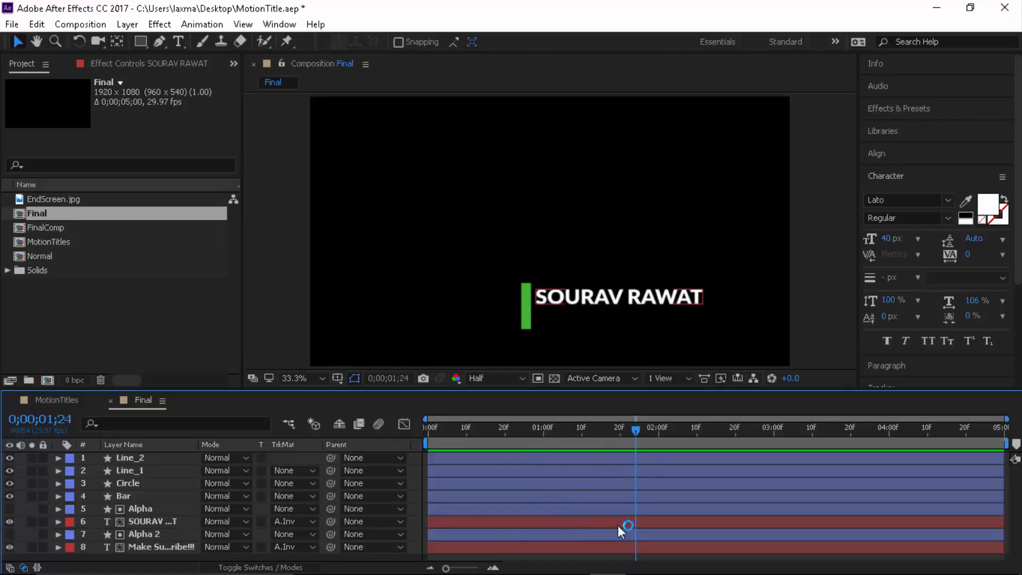
- Start keyframing the Position of the "Make Sure to Subscribe!!!" subtitle layer at 0;00;01;01, behind the green bar
{"action": "left_click", "coordinate": [147, 535]}
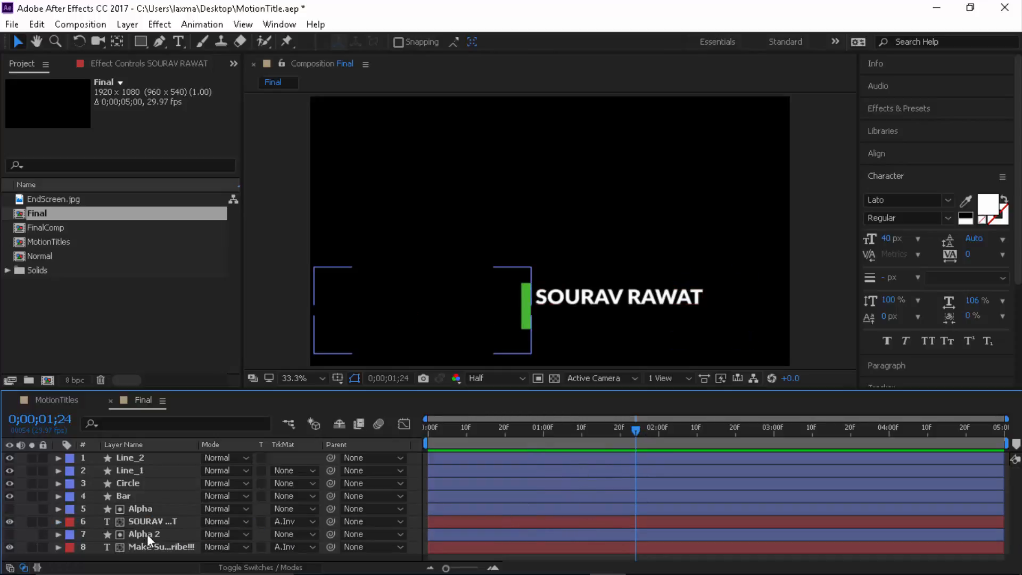
{"action": "left_click", "coordinate": [150, 547]}
{"action": "left_click_drag", "start_coordinate": [627, 430], "coordinate": [534, 440]}
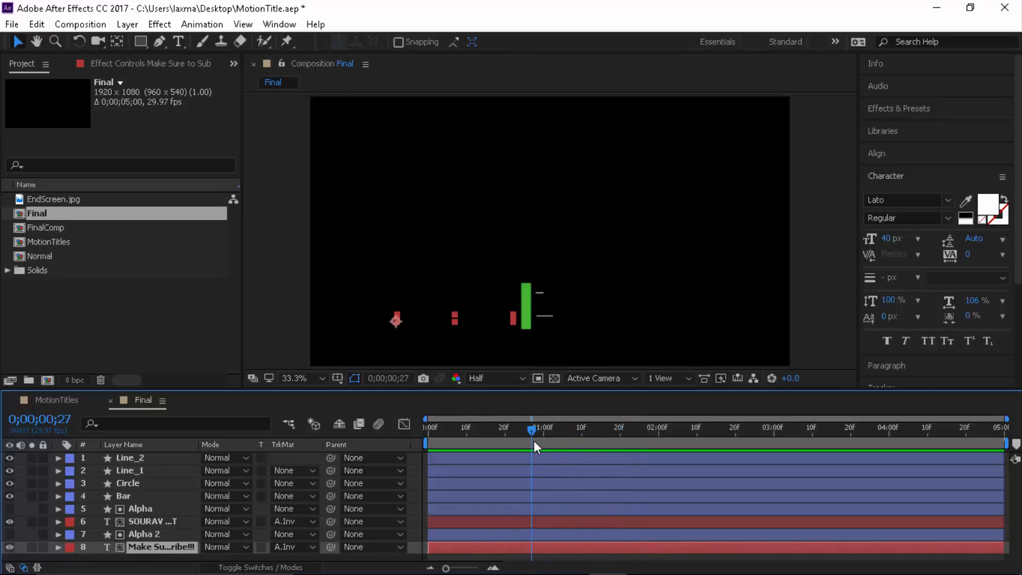
{"action": "key", "text": "Page_Down"}
{"action": "key", "text": "Page_Down"}
{"action": "left_click", "coordinate": [141, 548]}
{"action": "key", "text": "p"}
{"action": "left_click", "coordinate": [97, 555]}
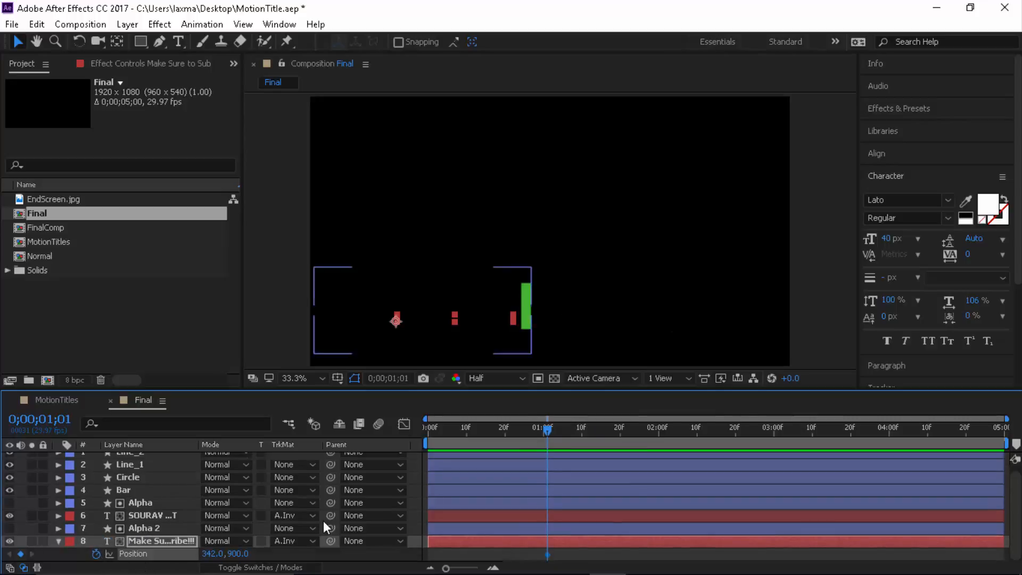
- At 0;00;01;10, set the subtitle's horizontal Position to 907 so it slides out beside the green bar
{"action": "left_click_drag", "start_coordinate": [552, 430], "coordinate": [582, 429]}
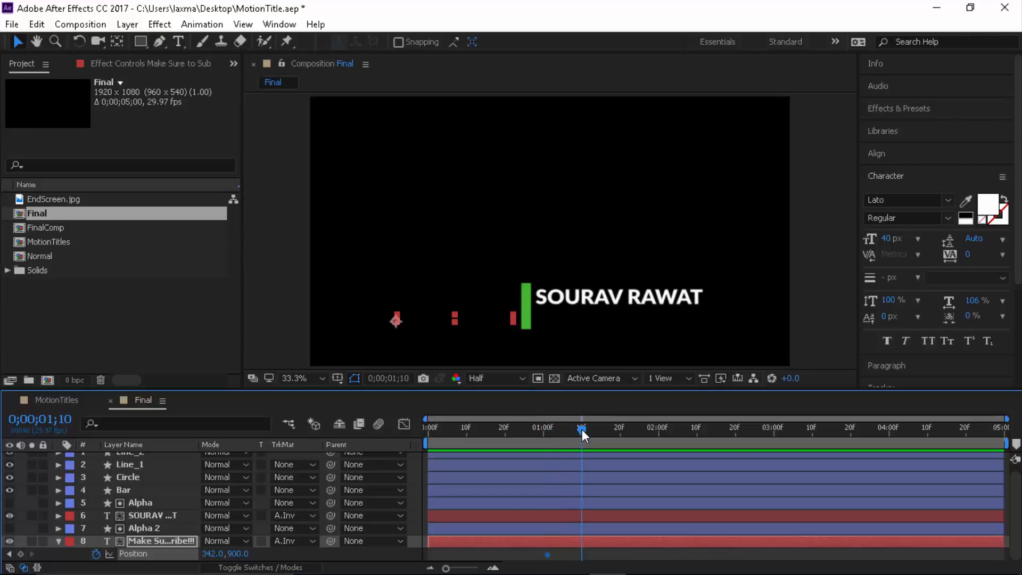
{"action": "left_click_drag", "start_coordinate": [209, 553], "coordinate": [628, 545]}
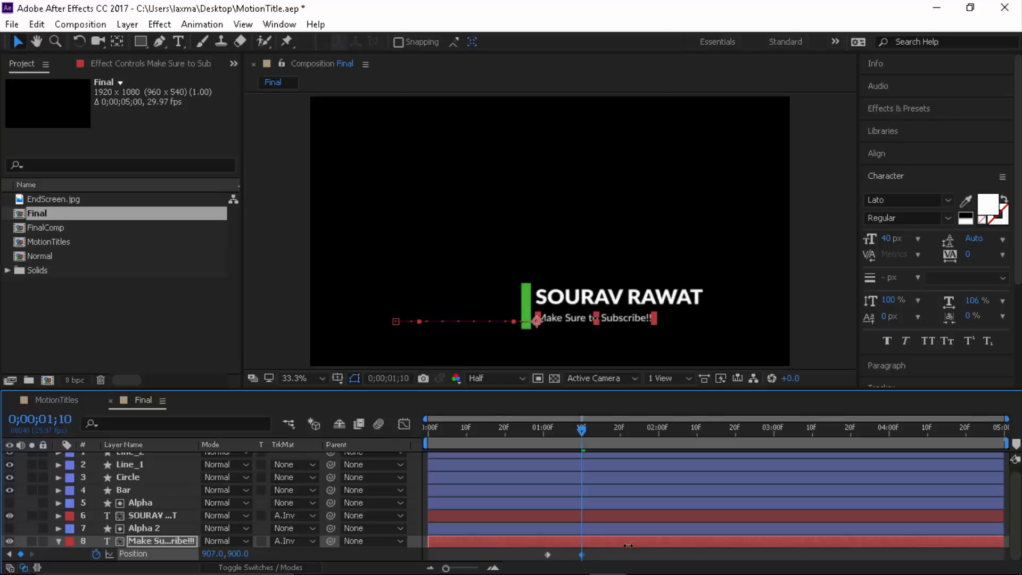
{"action": "left_click", "coordinate": [613, 551]}
- Apply Easy Ease to the subtitle's ending Position keyframe, collapse the layer's properties, and preview the animation
{"action": "right_click", "coordinate": [581, 555]}
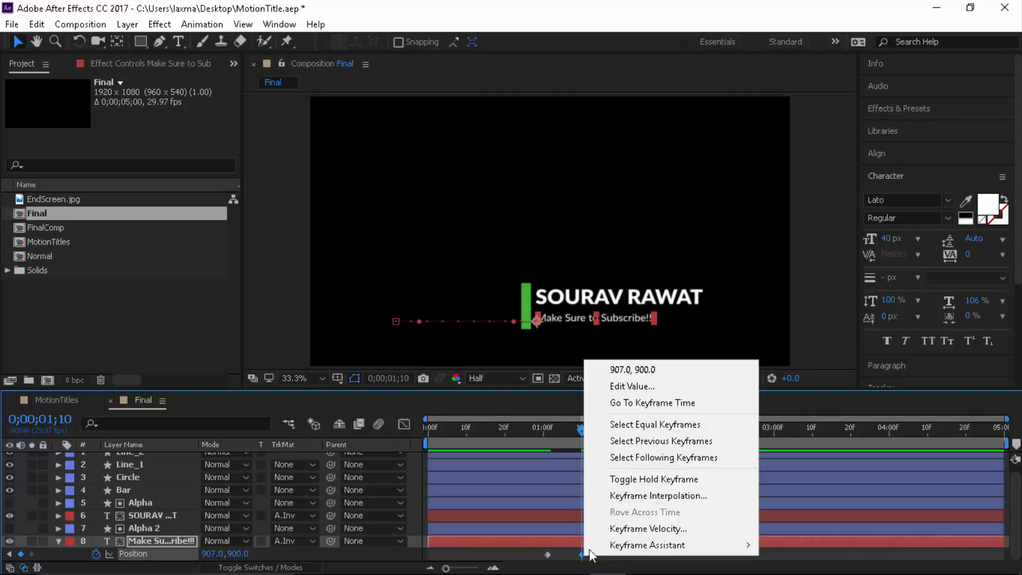
{"action": "mouse_move", "coordinate": [625, 543]}
{"action": "left_click", "coordinate": [808, 450]}
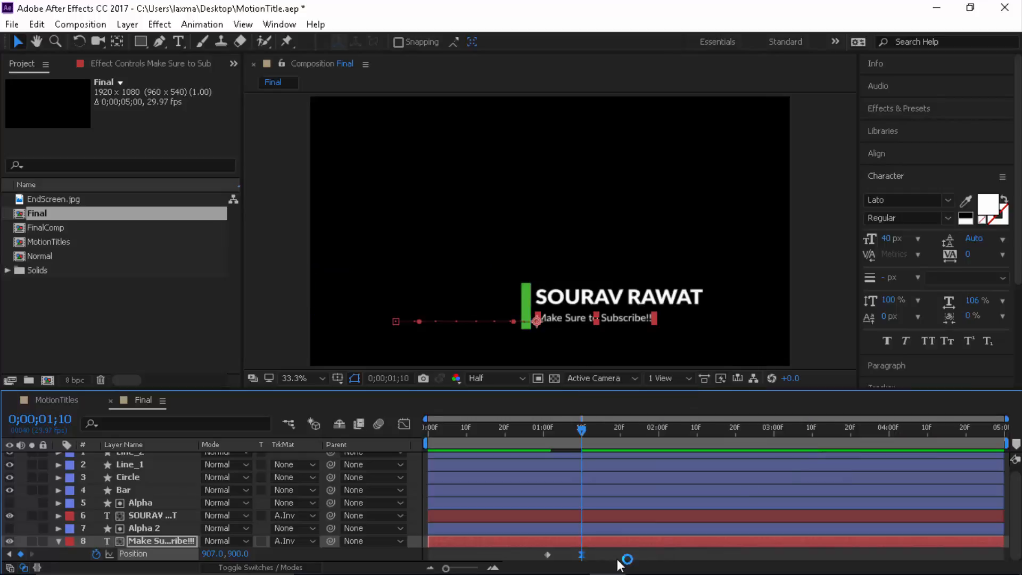
{"action": "key", "text": "u"}
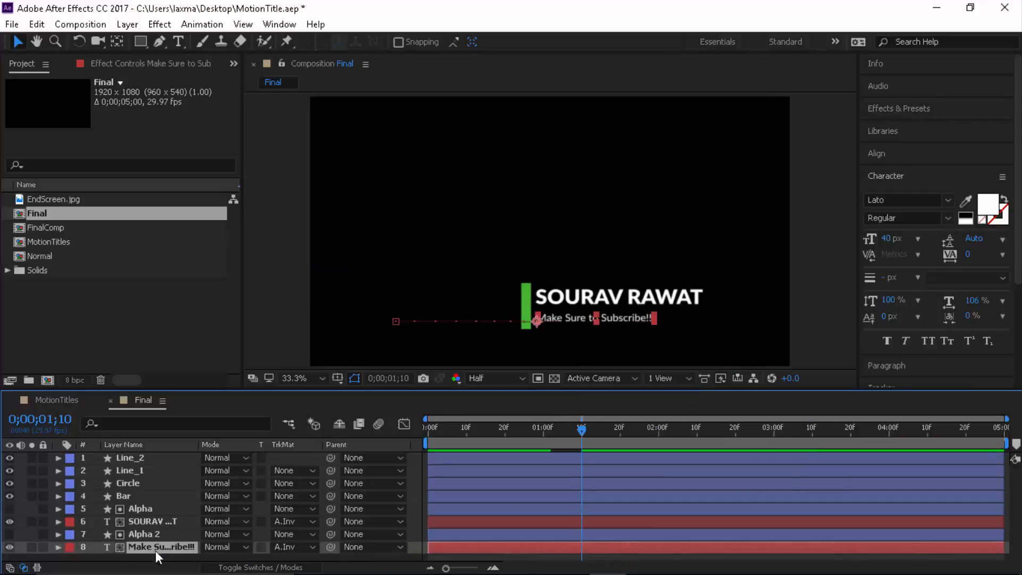
{"action": "key", "text": "space"}
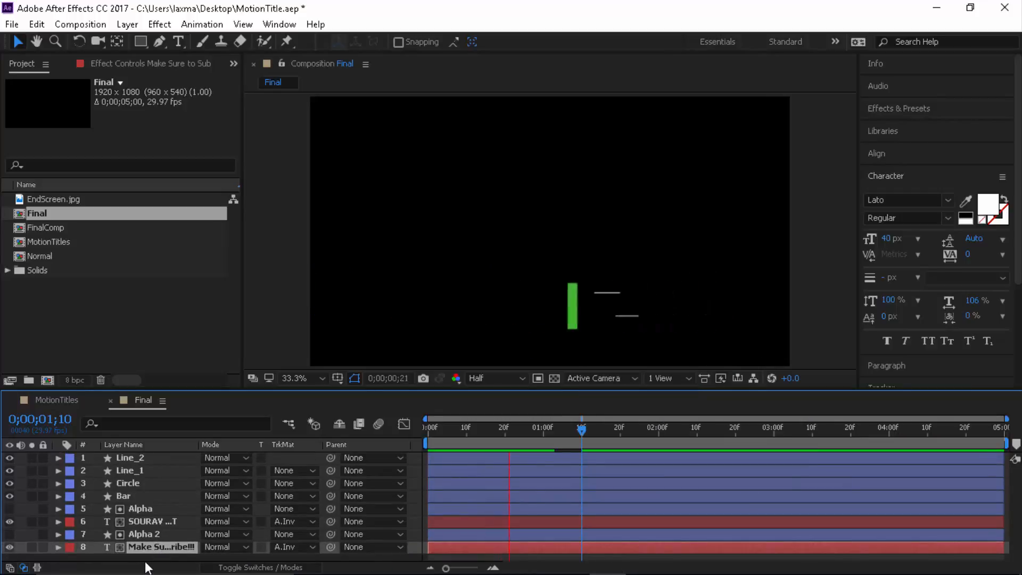
{"action": "key", "text": "space"}
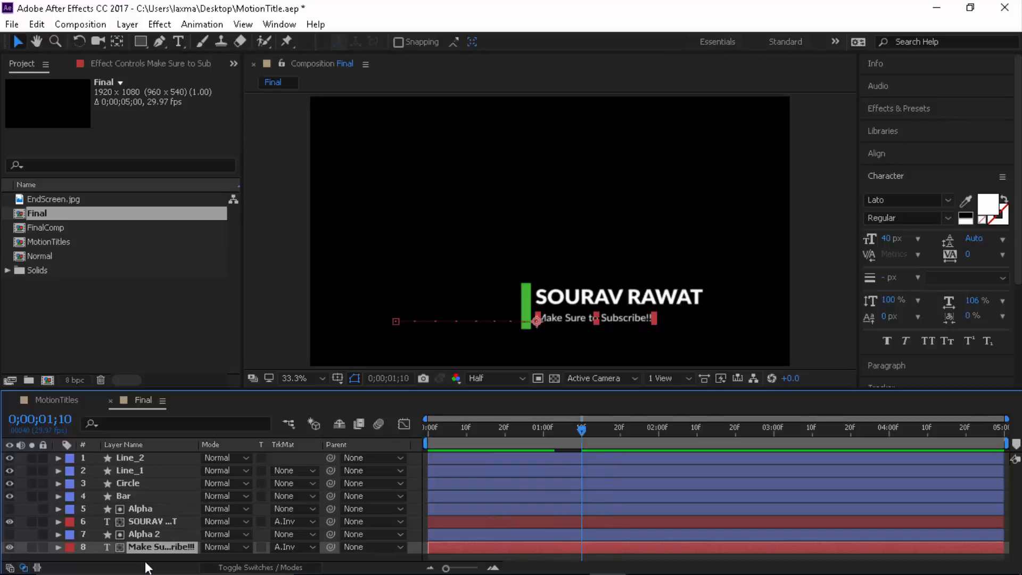
{"action": "left_click", "coordinate": [143, 558]}
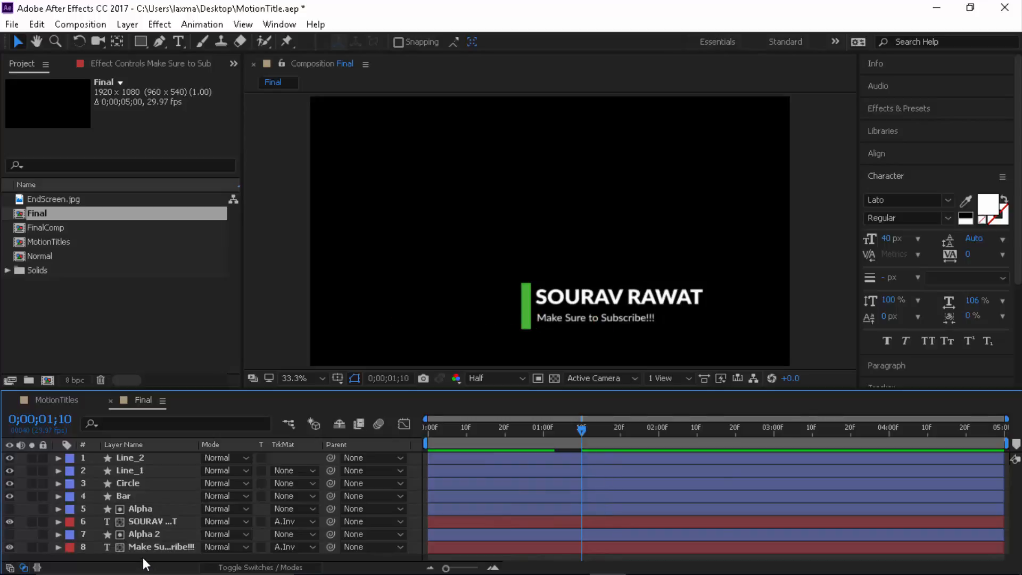
- Find the Fast Blur effect, apply it to the name layer, and set its Blur Dimensions to Horizontal
{"action": "left_click", "coordinate": [908, 110]}
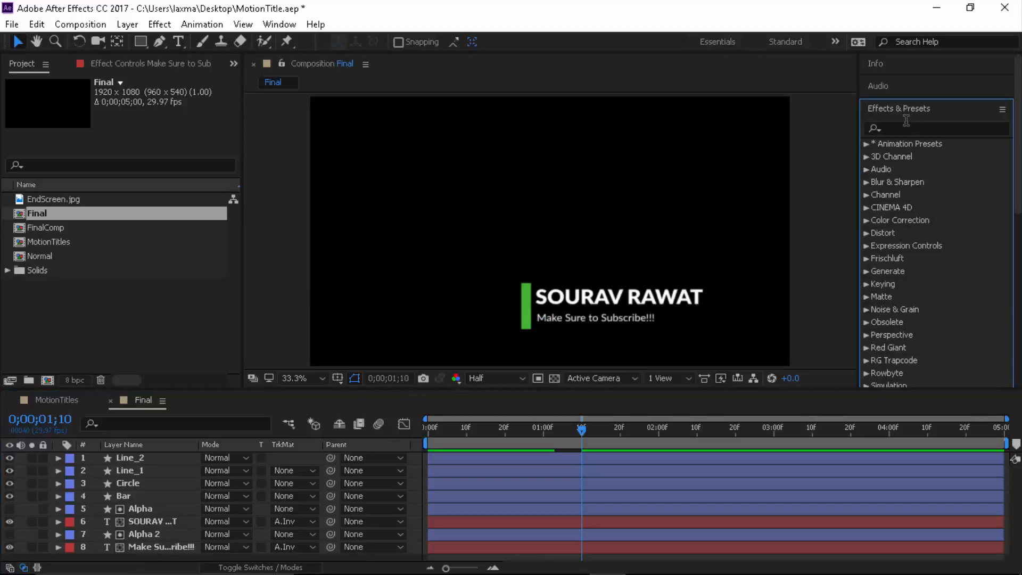
{"action": "left_click", "coordinate": [908, 130]}
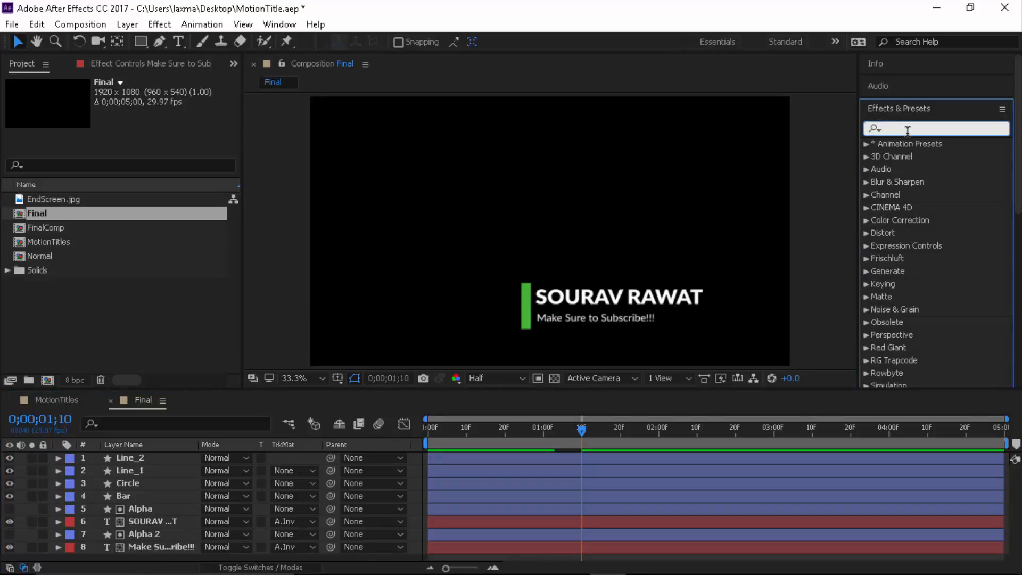
{"action": "type", "text": "blur"}
{"action": "scroll", "coordinate": [937, 251], "scroll_direction": "down", "scroll_amount": 5}
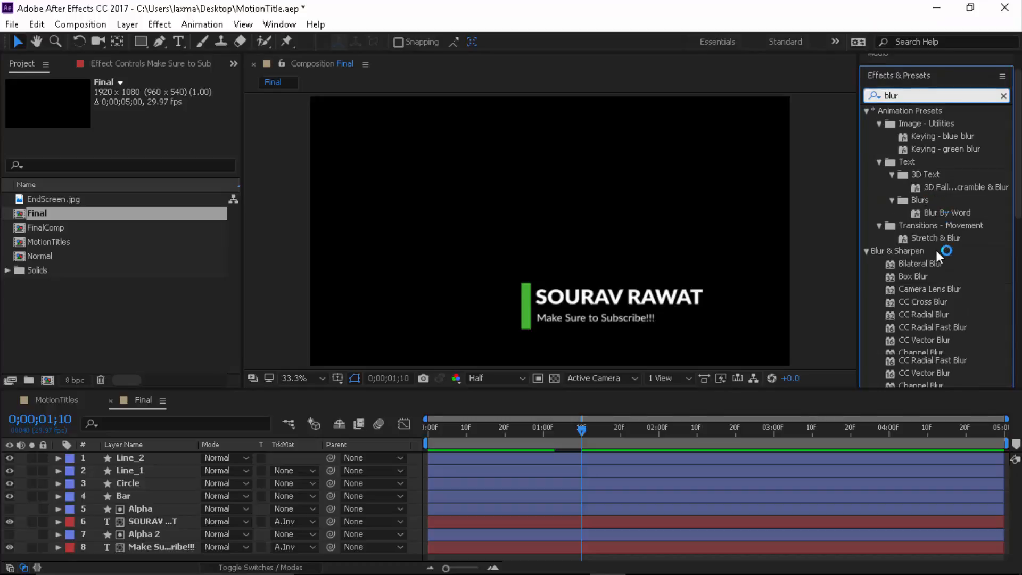
{"action": "scroll", "coordinate": [934, 267], "scroll_direction": "down", "scroll_amount": 3}
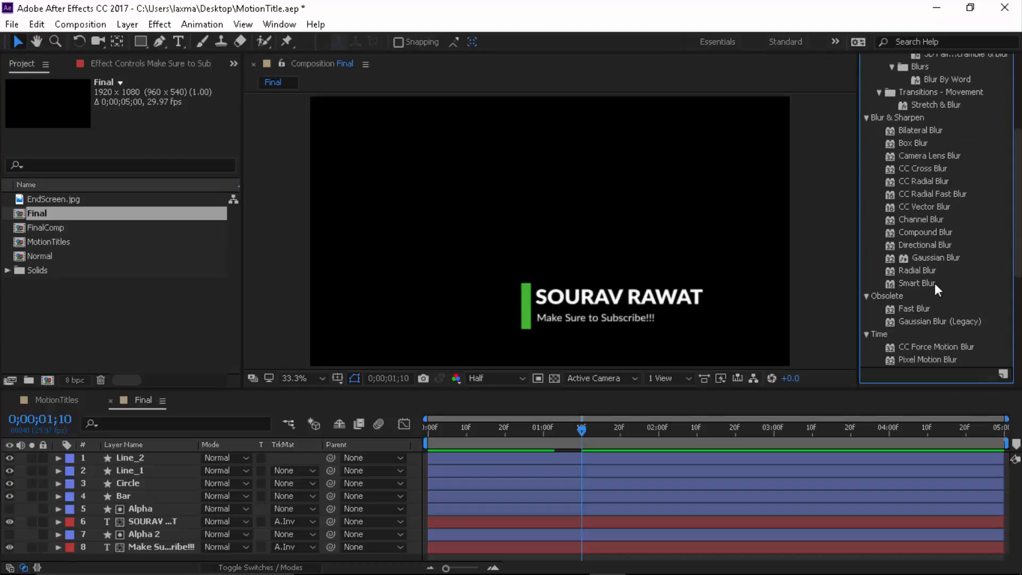
{"action": "left_click_drag", "start_coordinate": [925, 278], "coordinate": [158, 522]}
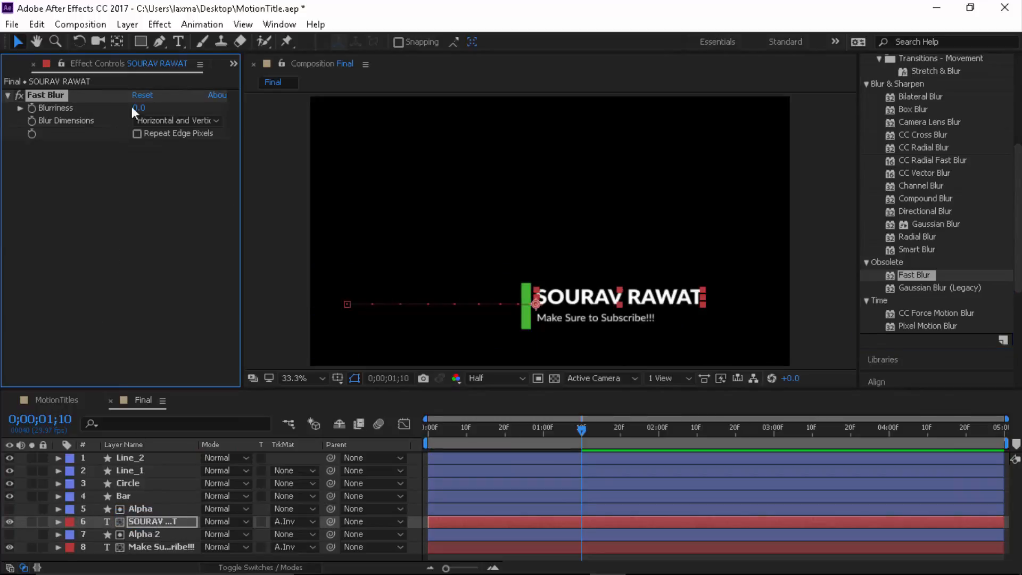
{"action": "left_click", "coordinate": [202, 121]}
{"action": "left_click", "coordinate": [209, 156]}
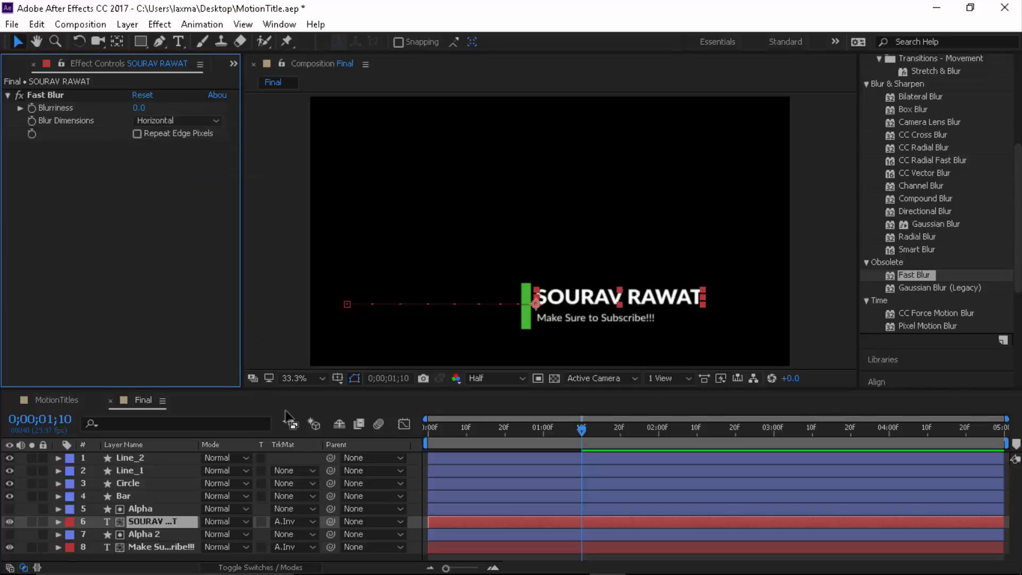
- At 0;00;01;01, keyframe the name's Fast Blur Blurriness at 50 and enable Repeat Edge Pixels
{"action": "left_click_drag", "start_coordinate": [580, 429], "coordinate": [547, 432]}
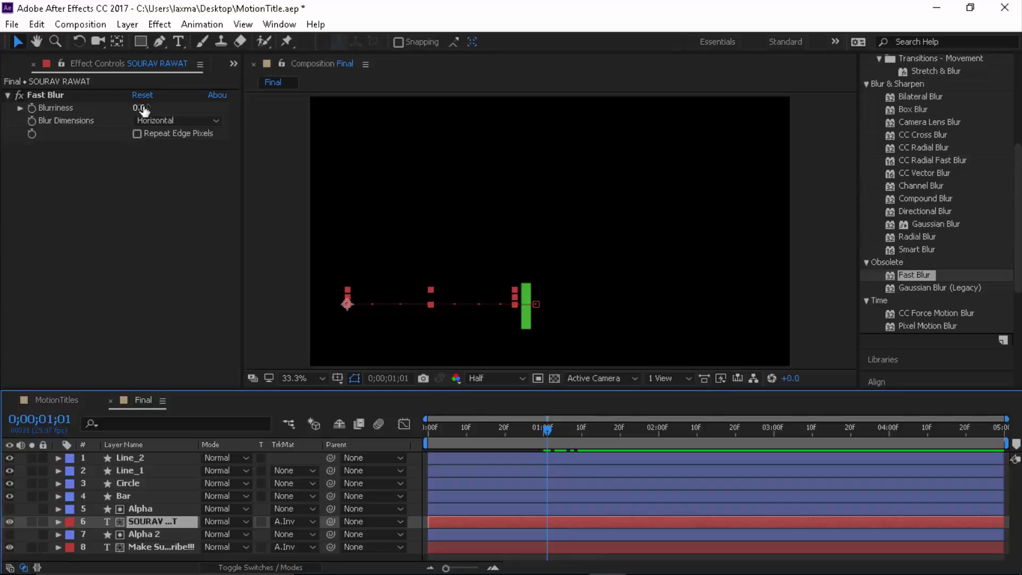
{"action": "left_click", "coordinate": [33, 108]}
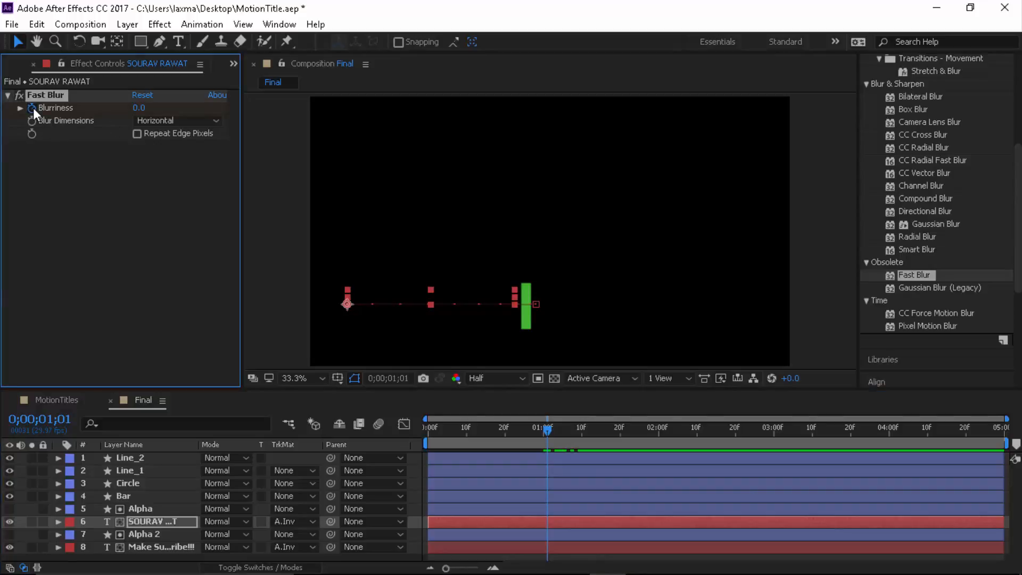
{"action": "left_click", "coordinate": [135, 108]}
{"action": "type", "text": "50"}
{"action": "key", "text": "Return"}
{"action": "mouse_move", "coordinate": [546, 426]}
{"action": "left_mouse_down"}
{"action": "mouse_move", "coordinate": [571, 429]}
{"action": "mouse_move", "coordinate": [548, 429]}
{"action": "left_mouse_up"}
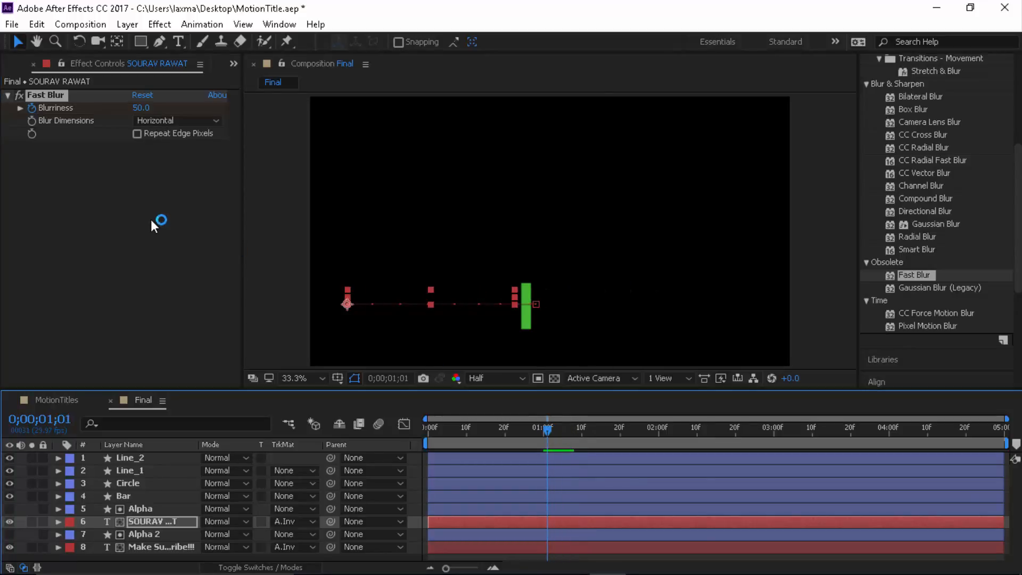
{"action": "left_click", "coordinate": [137, 133]}
{"action": "left_click", "coordinate": [184, 200]}
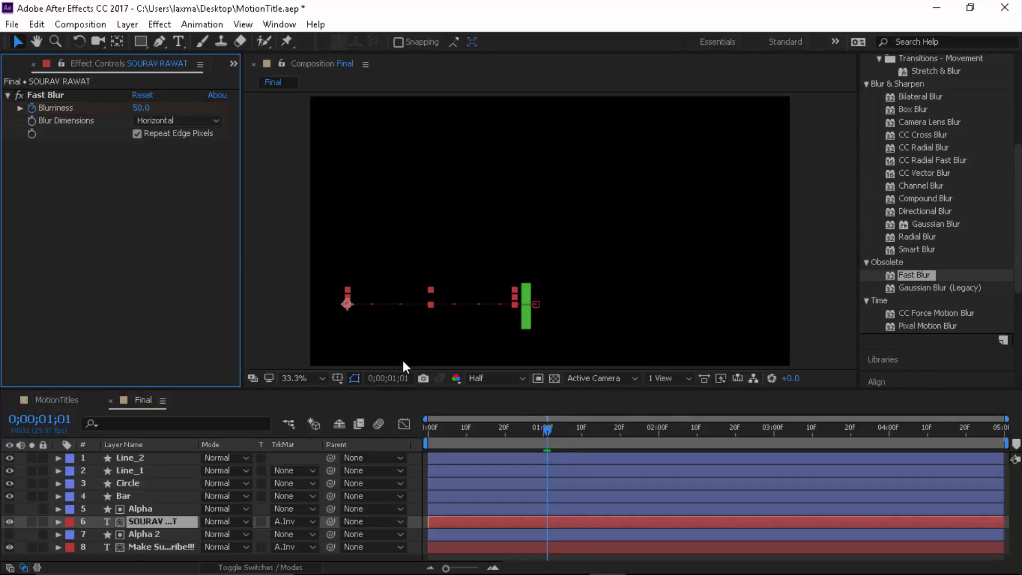
- At 0;00;01;05, set the name's Blurriness to 0 and preview the blurred slide
{"action": "key", "text": "space"}
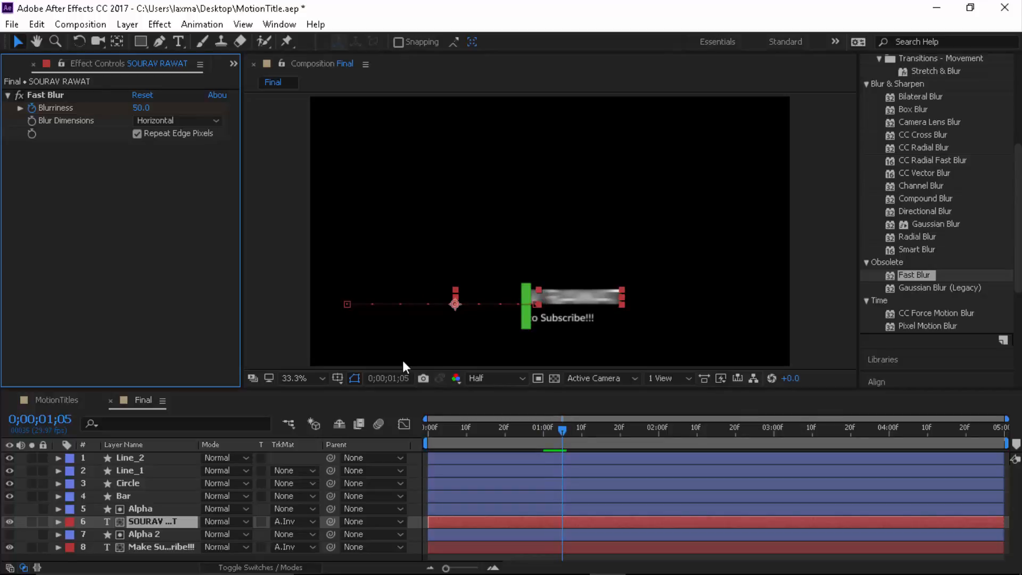
{"action": "left_click", "coordinate": [142, 107]}
{"action": "type", "text": "0"}
{"action": "key", "text": "Return"}
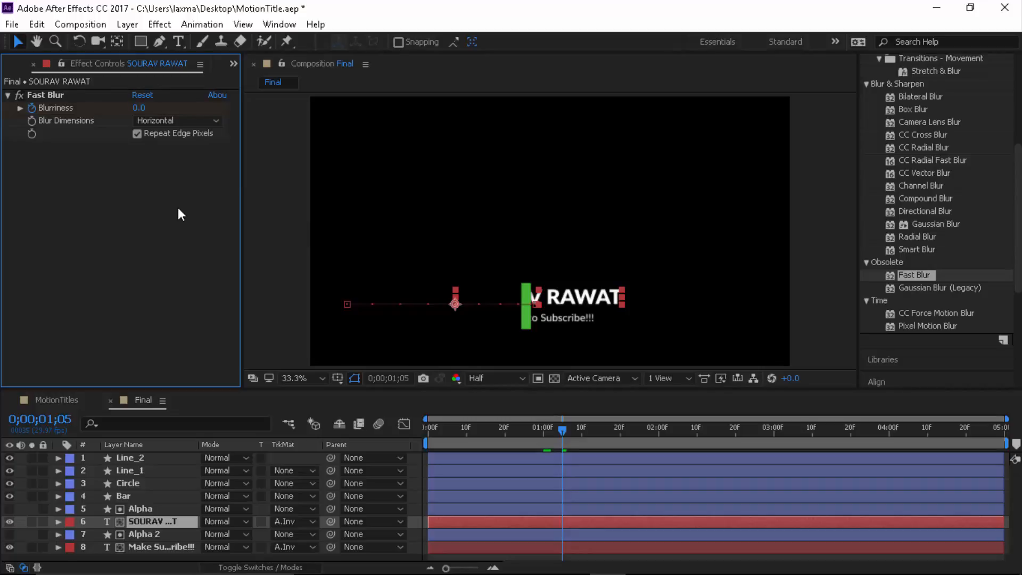
{"action": "key", "text": "space"}
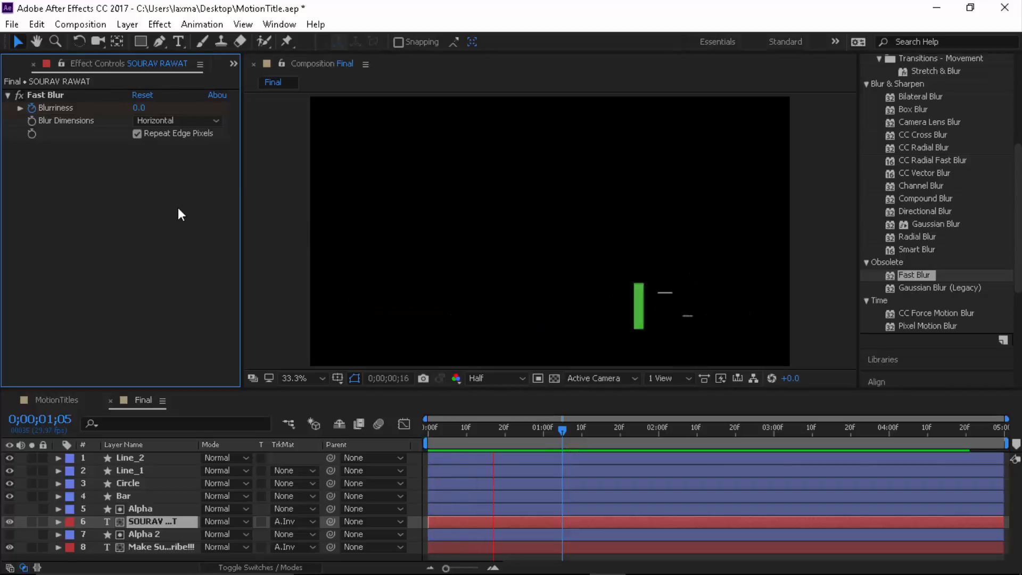
{"action": "key", "text": "space"}
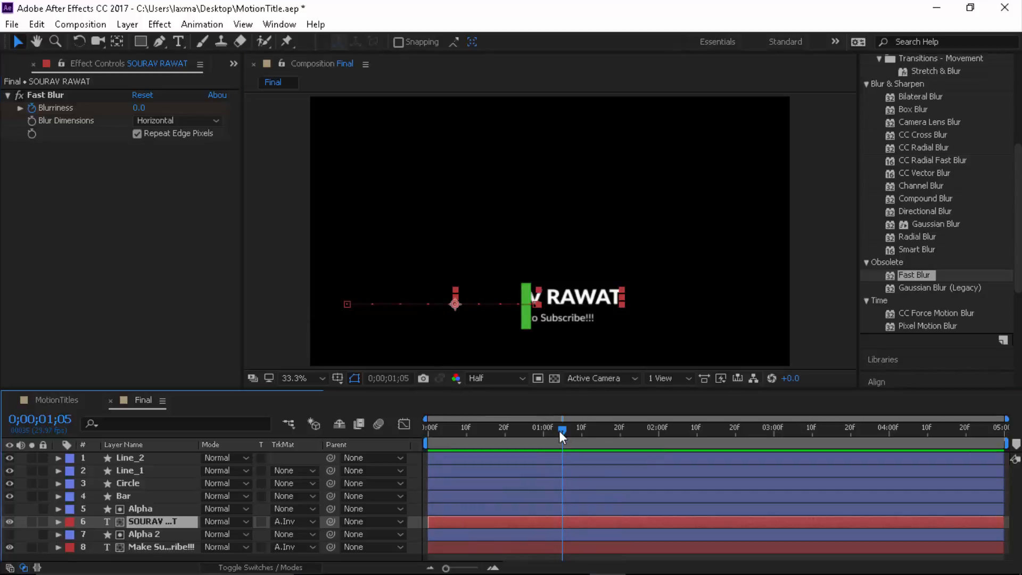
- Show the name layer's keyframes and move the ending Blurriness keyframe to about 0;00;01;09
{"action": "left_click_drag", "start_coordinate": [558, 431], "coordinate": [542, 432]}
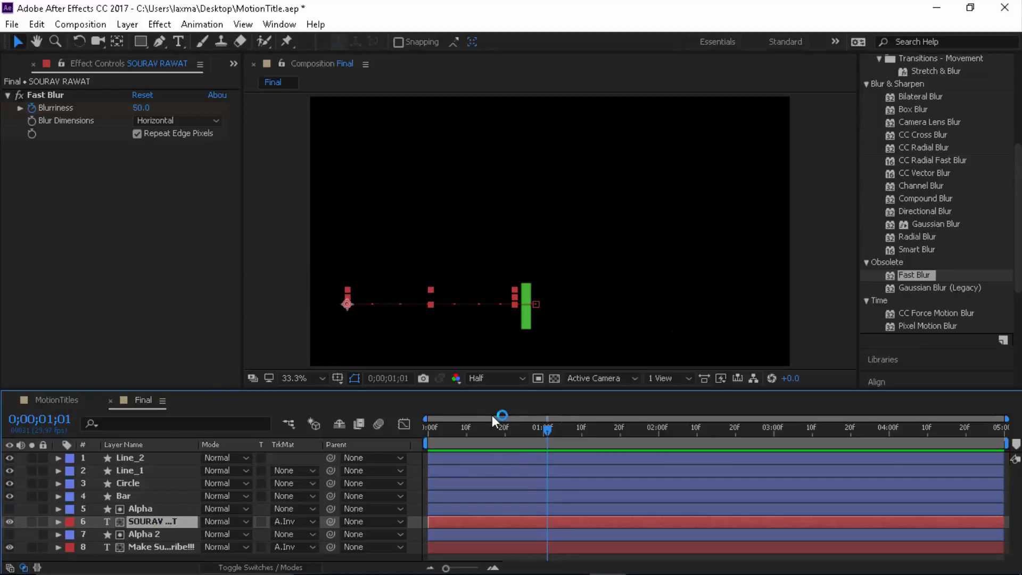
{"action": "key", "text": "u"}
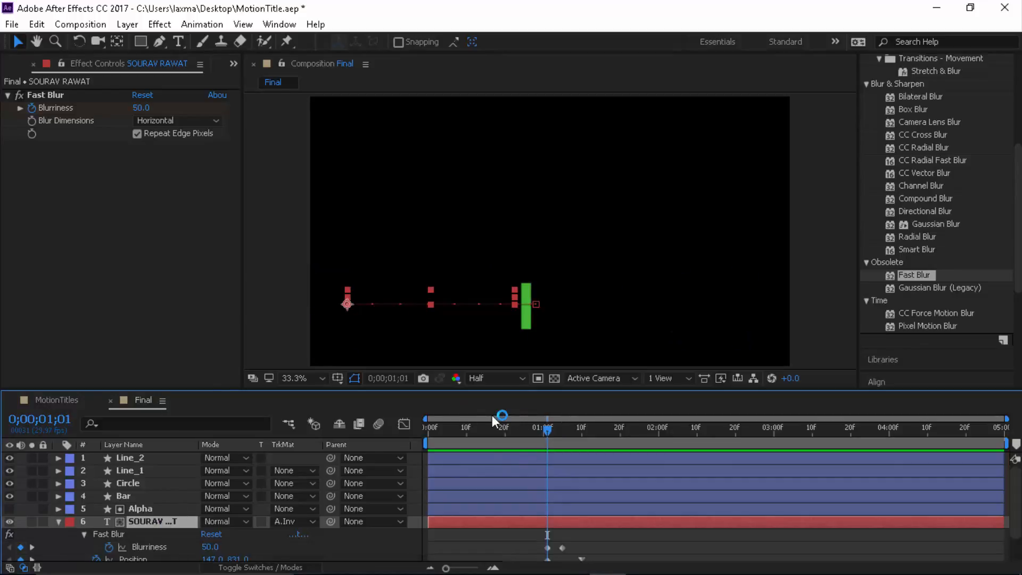
{"action": "scroll", "coordinate": [639, 525], "scroll_direction": "down", "scroll_amount": 2}
{"action": "left_click_drag", "start_coordinate": [563, 516], "coordinate": [577, 516]}
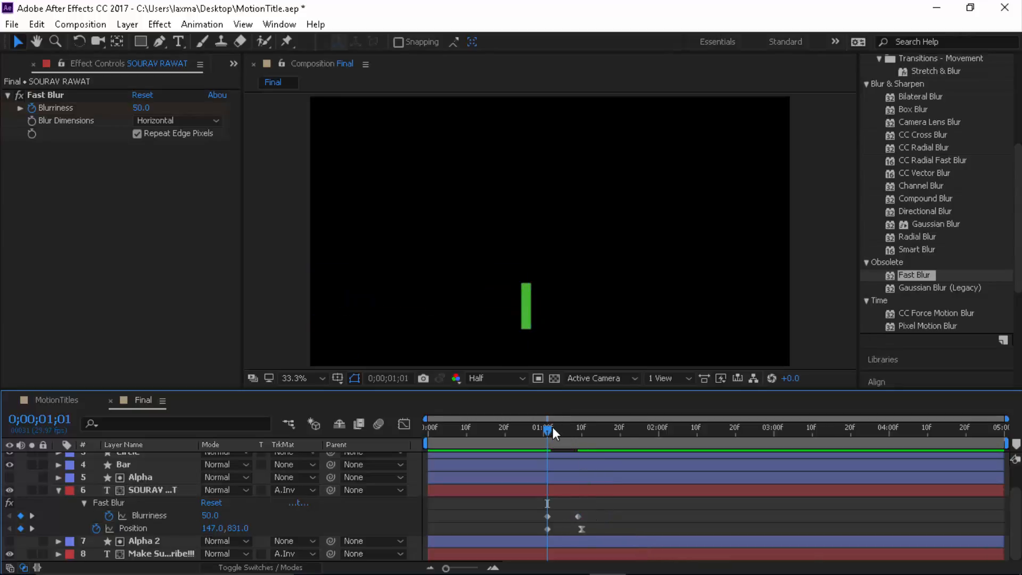
- Apply Easy Ease to the name's ending Blurriness keyframe and preview the animation
{"action": "right_click", "coordinate": [579, 515]}
{"action": "mouse_move", "coordinate": [641, 505]}
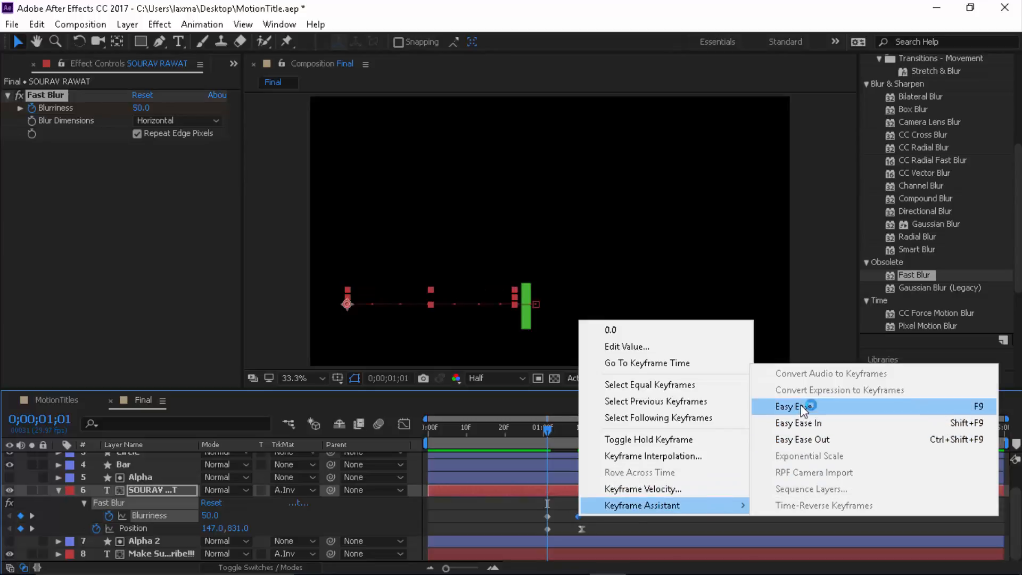
{"action": "left_click", "coordinate": [782, 406]}
{"action": "left_click", "coordinate": [732, 505]}
{"action": "key", "text": "space"}
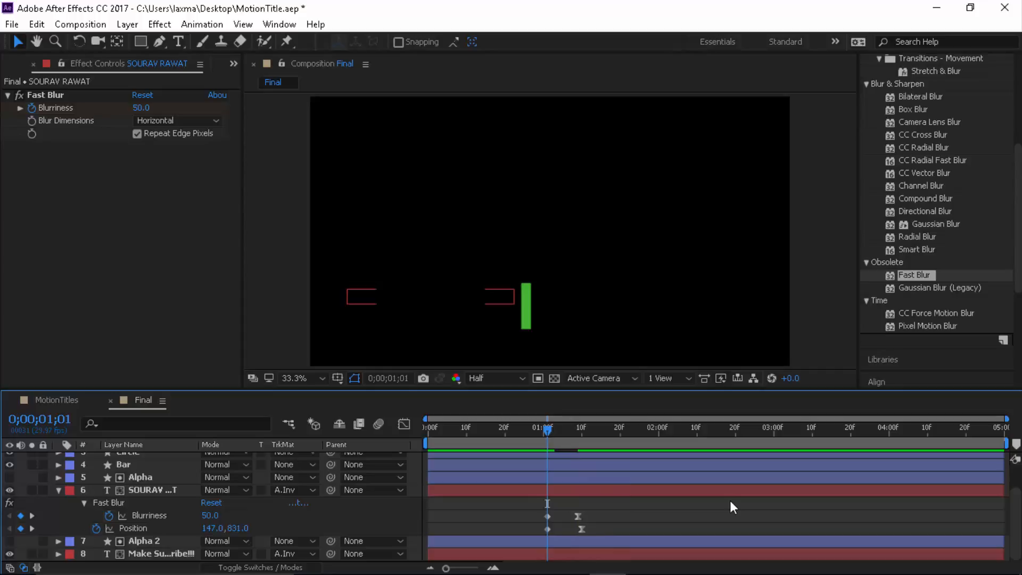
- Copy the name's Fast Blur Blurriness keyframes to the subtitle layer and preview both texts sliding out
{"action": "left_click", "coordinate": [68, 94]}
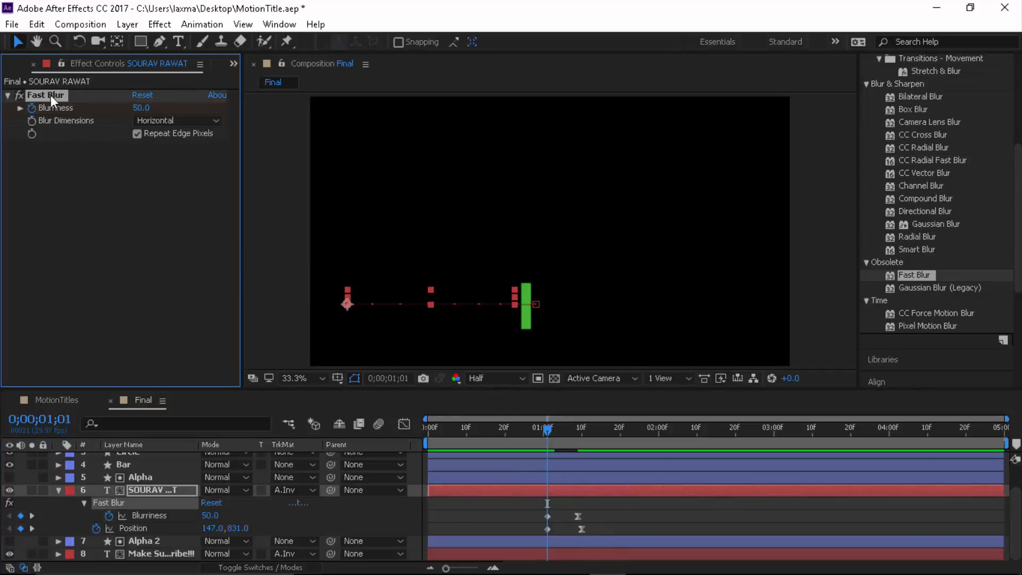
{"action": "left_click_drag", "start_coordinate": [601, 516], "coordinate": [524, 506]}
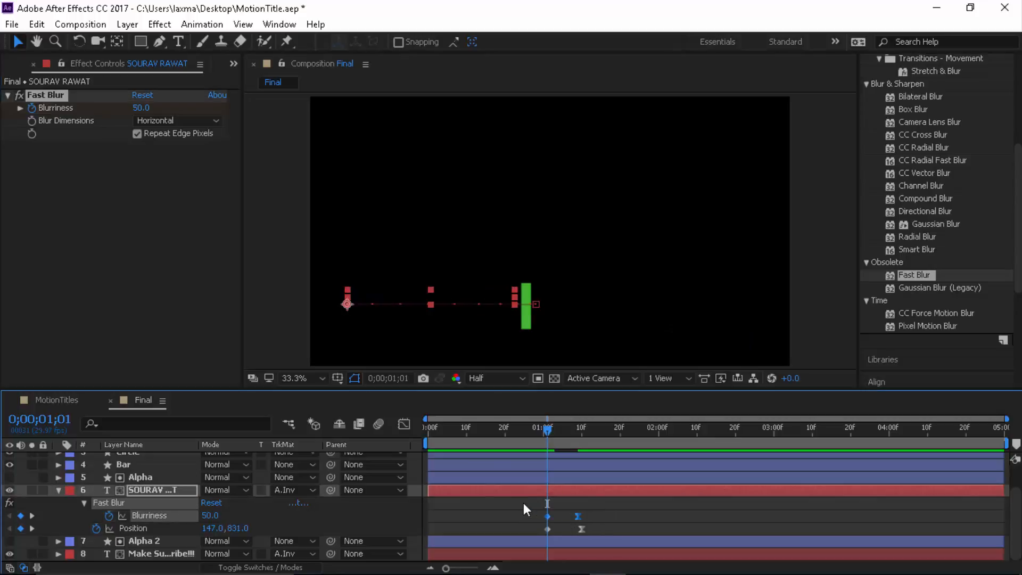
{"action": "left_click", "coordinate": [158, 554]}
{"action": "left_click", "coordinate": [621, 510]}
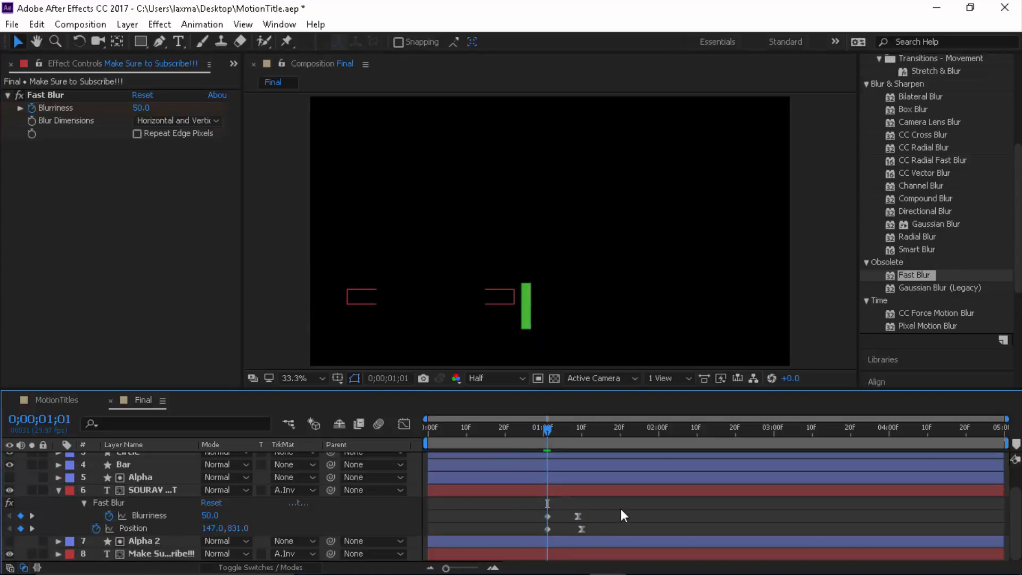
{"action": "key", "text": "space"}
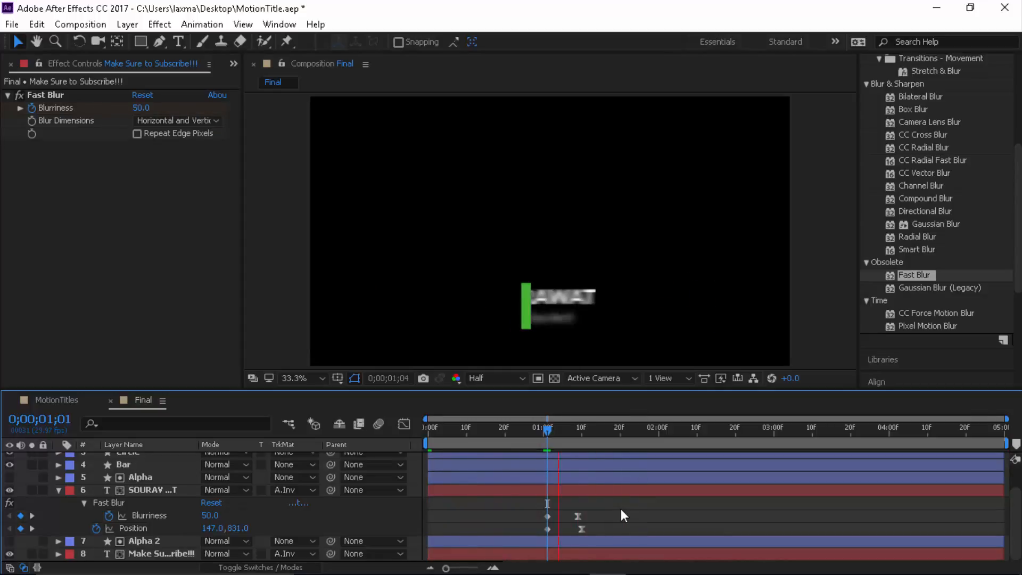
{"action": "key", "text": "space"}
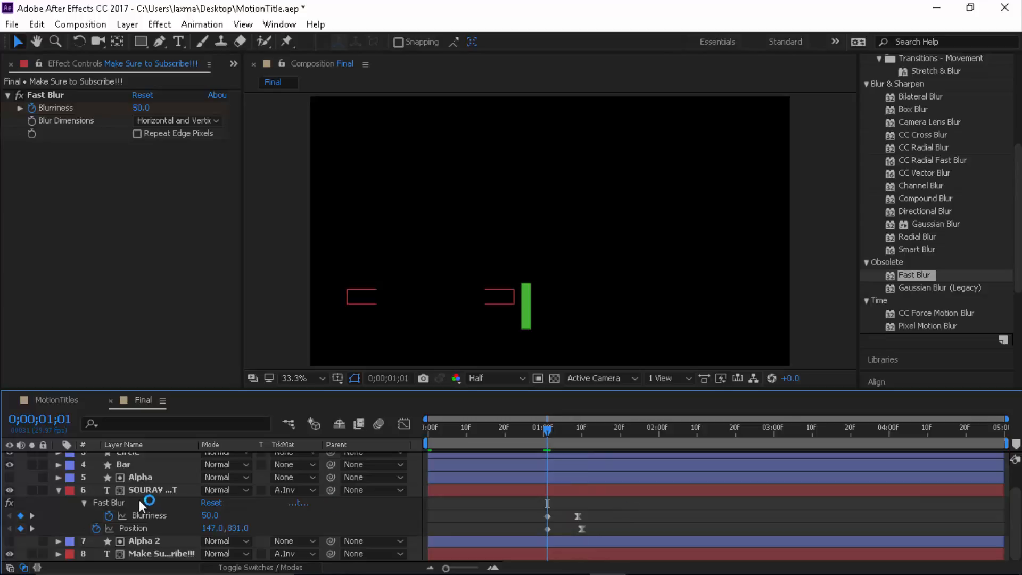
- Collapse the name layer's properties and set the subtitle's Fast Blur Blurriness to 30 at 0;00;01;01
{"action": "left_click", "coordinate": [155, 489]}
{"action": "key", "text": "u"}
{"action": "left_click", "coordinate": [154, 533]}
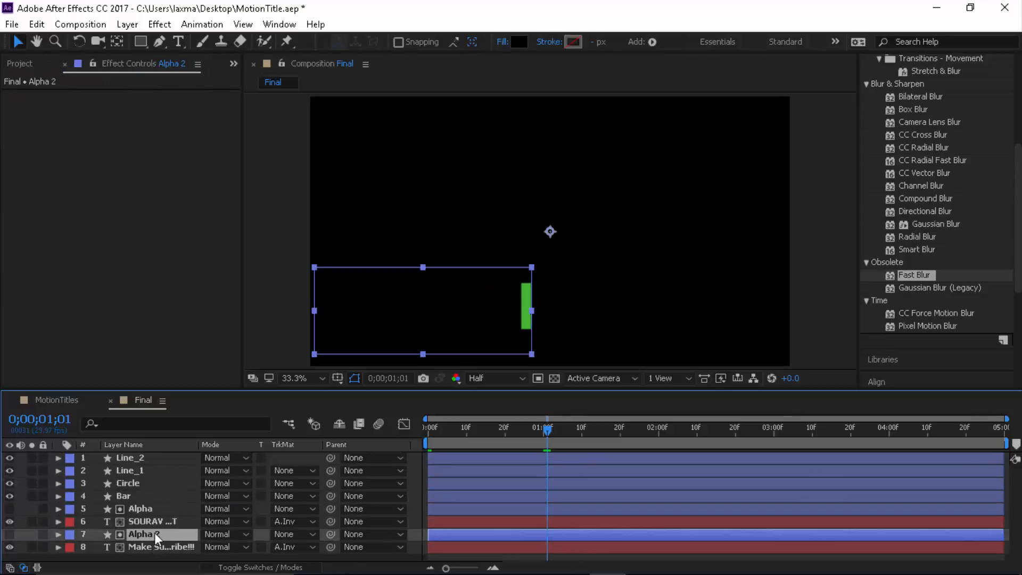
{"action": "left_click", "coordinate": [152, 545]}
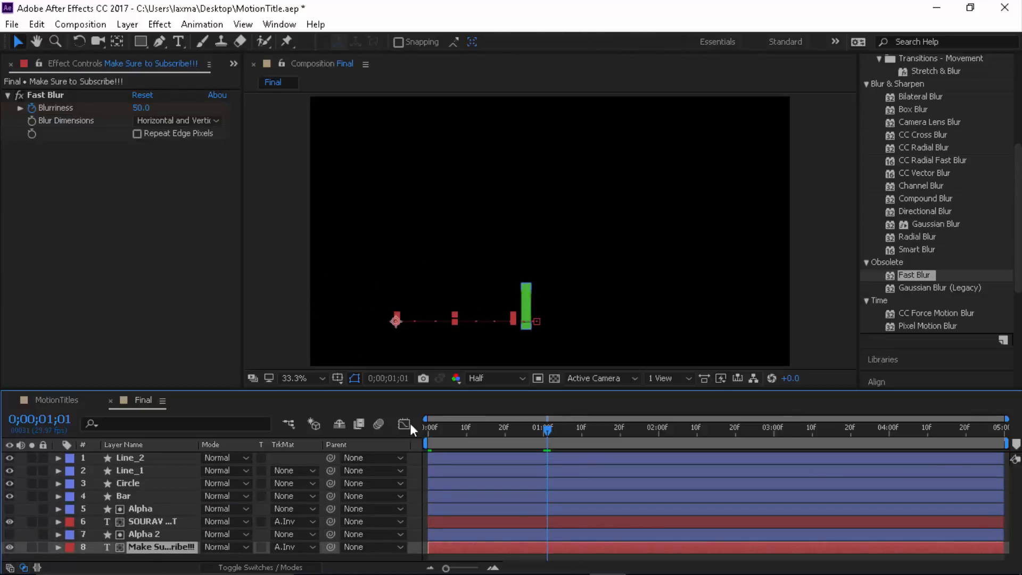
{"action": "left_click", "coordinate": [141, 108]}
{"action": "type", "text": "30"}
{"action": "key", "text": "Return"}
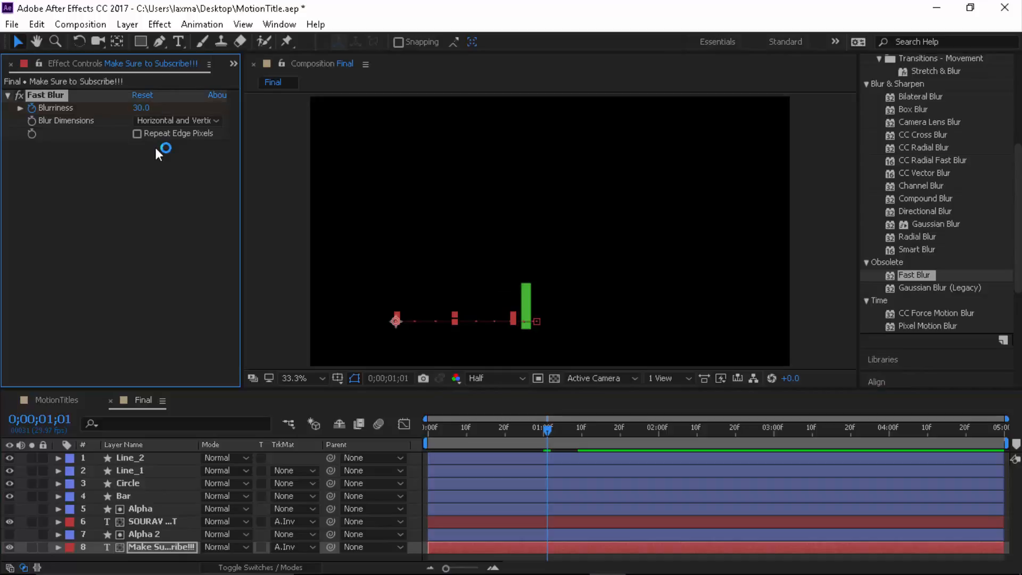
- Enable Repeat Edge Pixels on the subtitle's Fast Blur and preview the animation
{"action": "left_click", "coordinate": [134, 133]}
{"action": "key", "text": "space"}
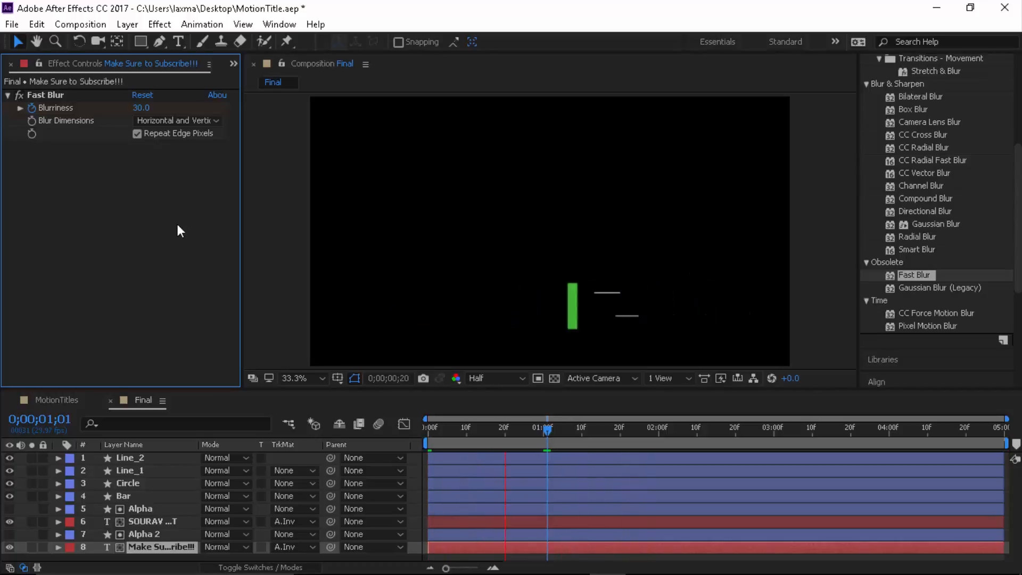
{"action": "key", "text": "space"}
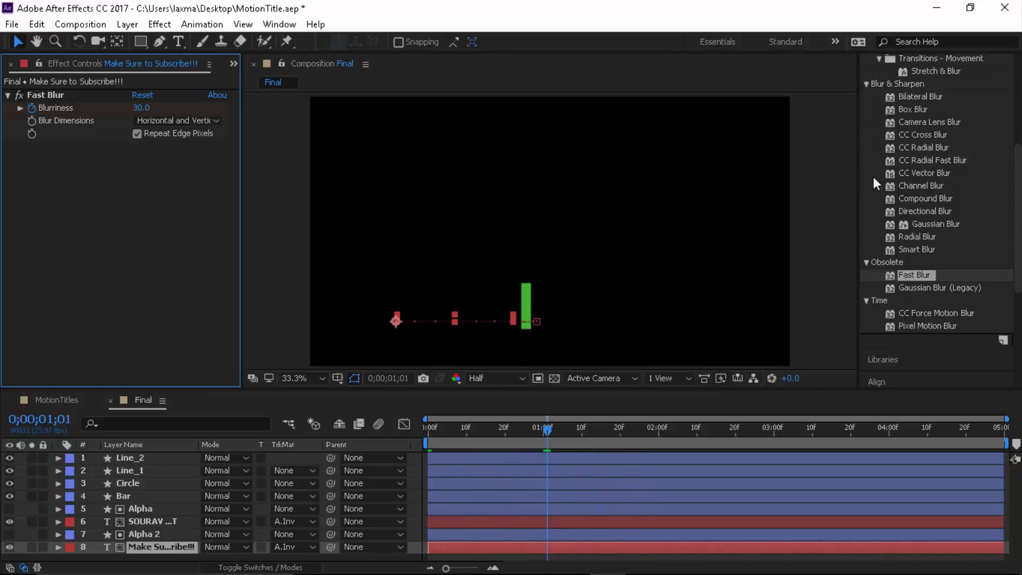
- Clear the Effects & Presets search and move the current time to 0;00;01;14
{"action": "scroll", "coordinate": [984, 192], "scroll_direction": "up", "scroll_amount": 5}
{"action": "left_click", "coordinate": [1004, 128]}
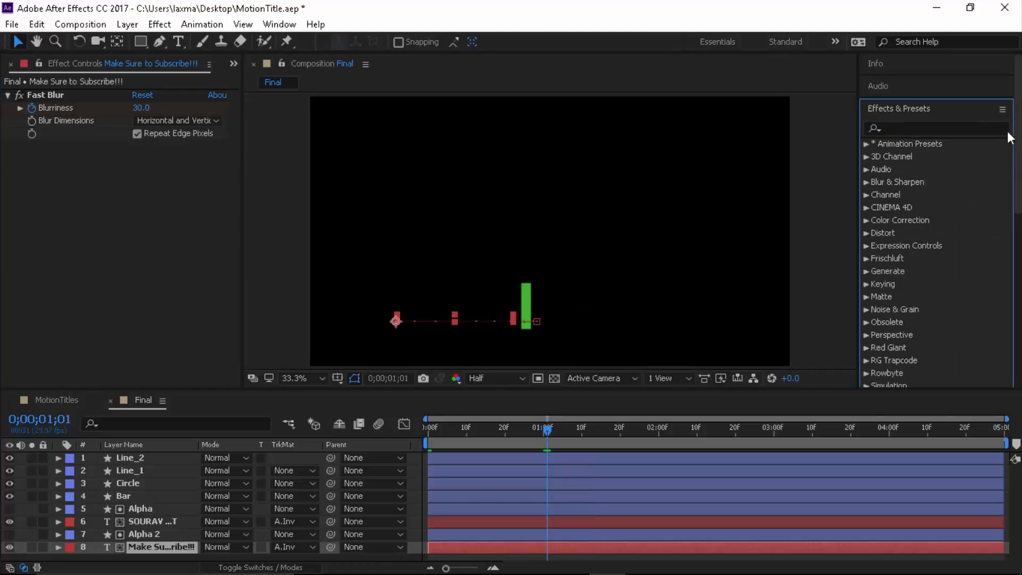
{"action": "left_click", "coordinate": [168, 217]}
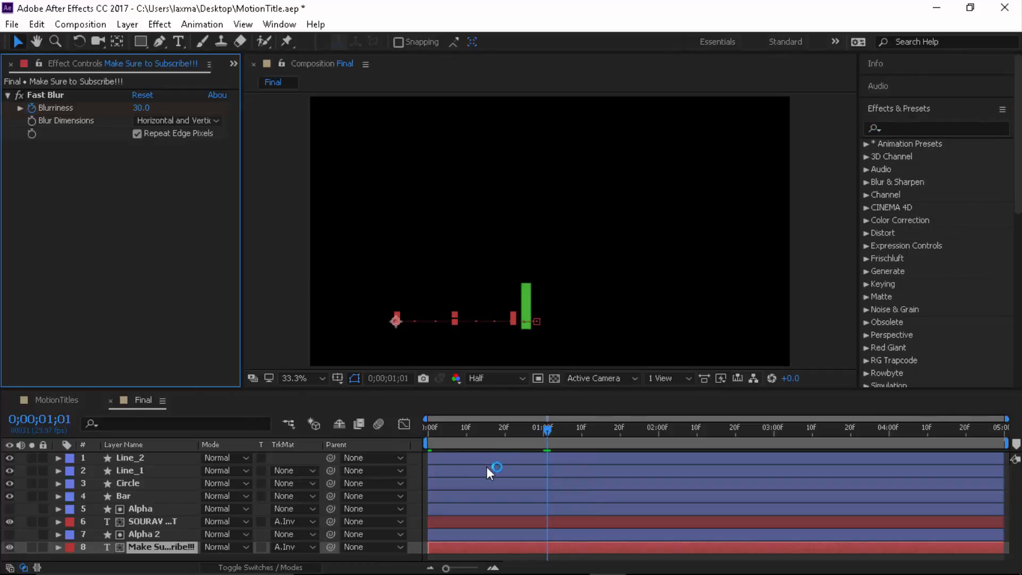
{"action": "left_click_drag", "start_coordinate": [547, 430], "coordinate": [597, 433]}
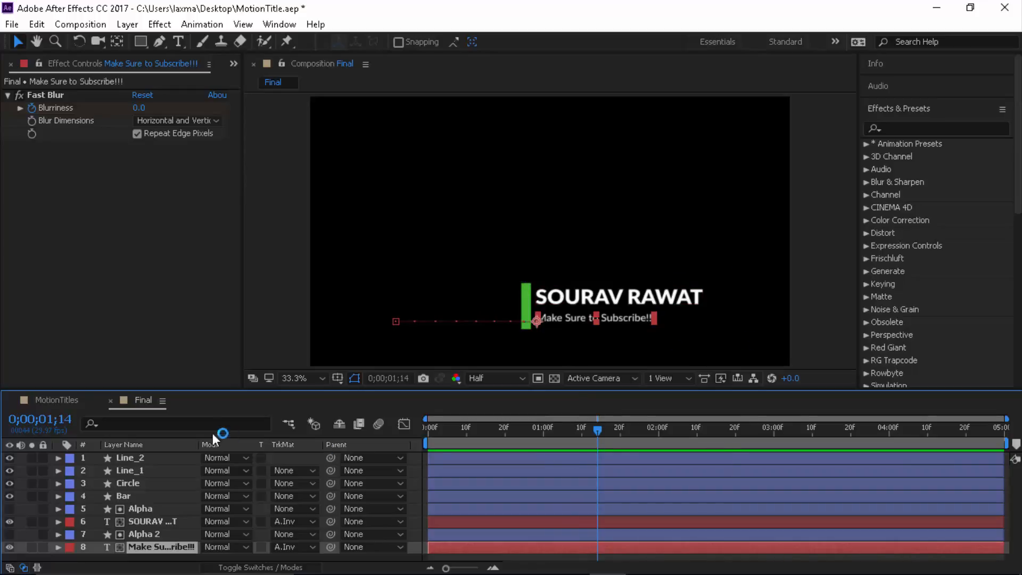
- Pre-compose all layers of Final as "Abnormal", moving all attributes and adjusting the duration to the selected layers' time span
{"action": "left_click", "coordinate": [159, 470]}
{"action": "key", "text": "ctrl+a"}
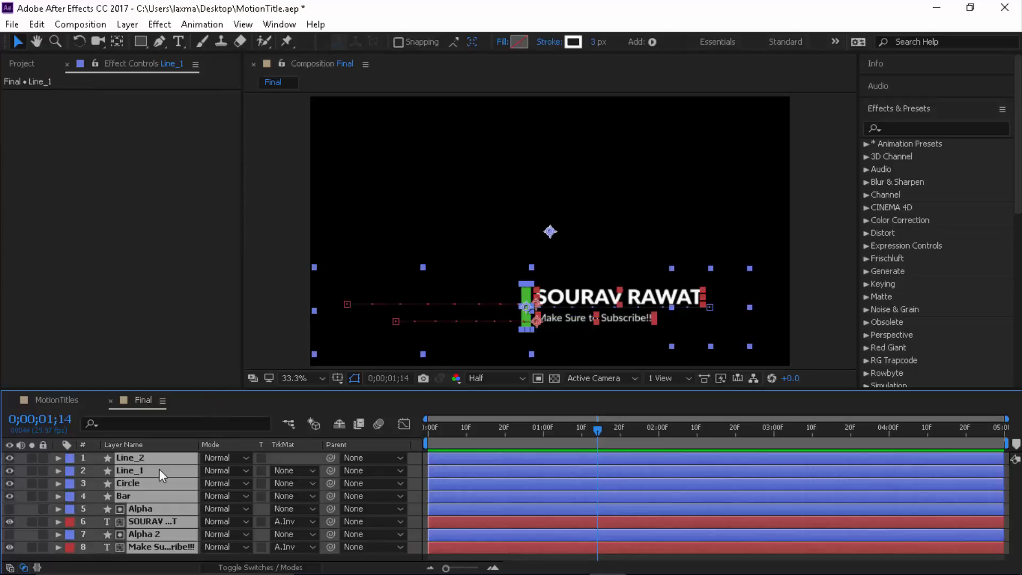
{"action": "right_click", "coordinate": [152, 468]}
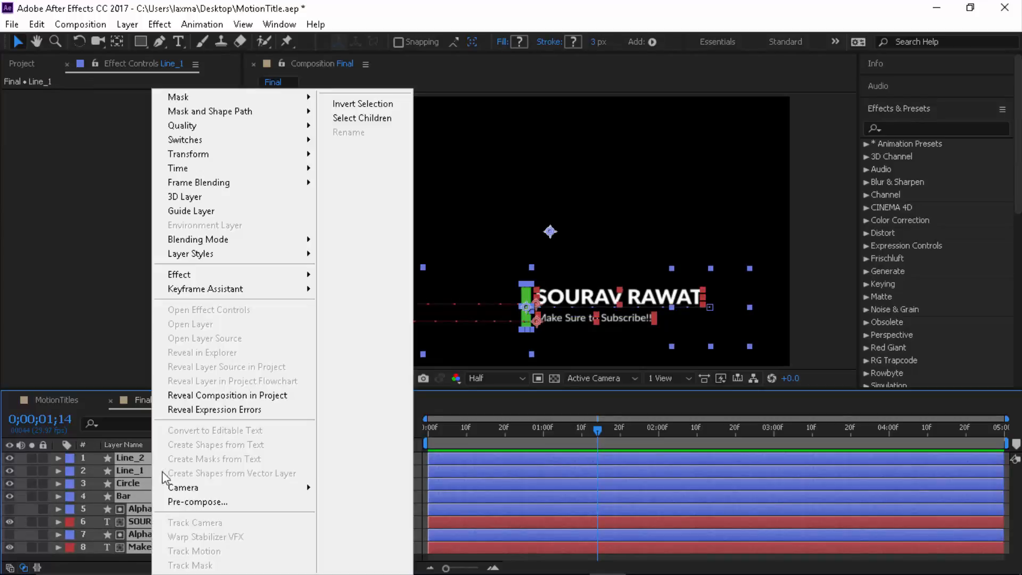
{"action": "left_click", "coordinate": [204, 503]}
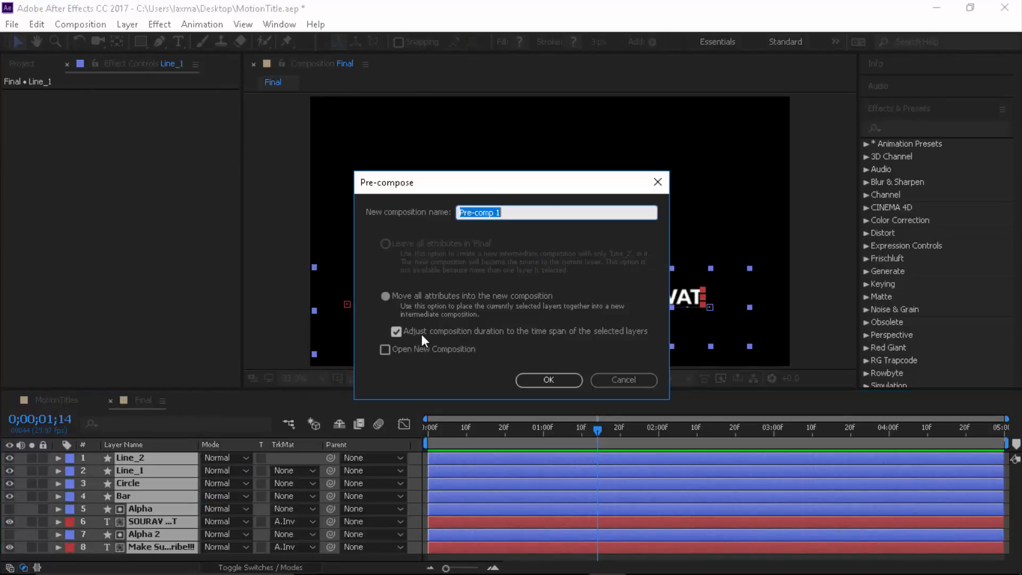
{"action": "left_click", "coordinate": [421, 334]}
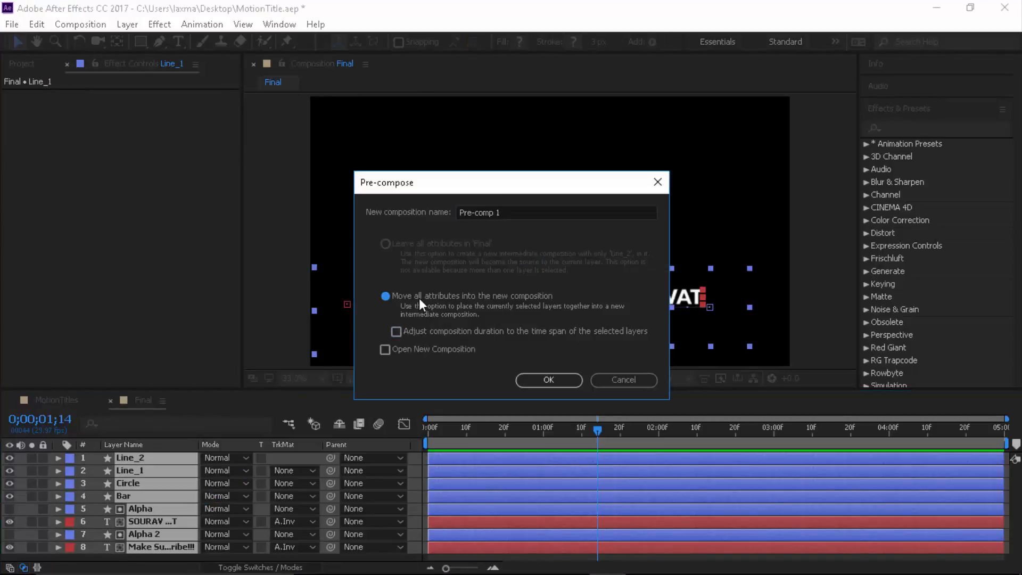
{"action": "left_click", "coordinate": [427, 331]}
{"action": "left_click", "coordinate": [540, 213]}
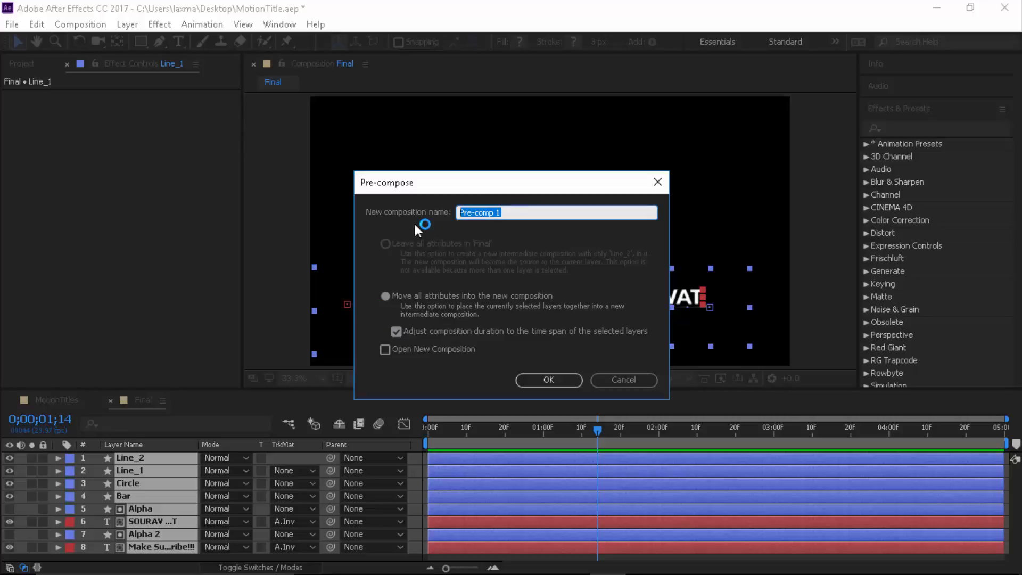
{"action": "type", "text": "Abnd"}
{"action": "key", "text": "BackSpace"}
{"action": "type", "text": "ormal"}
{"action": "key", "text": "Return"}
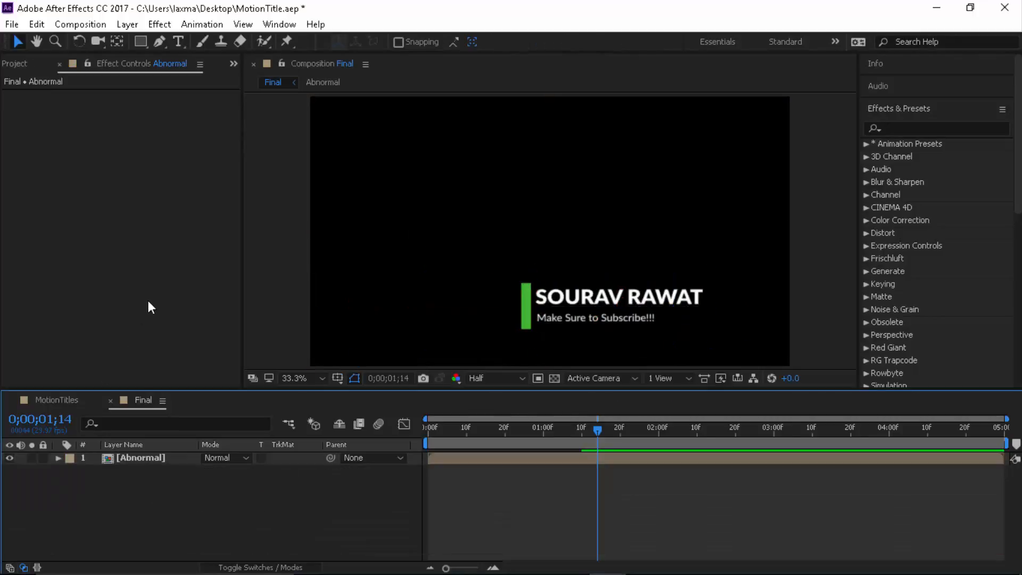
- Play the animation up to 0;00;02;10 and trim the end of the Abnormal layer to that time
{"action": "mouse_move", "coordinate": [596, 430]}
{"action": "left_mouse_down"}
{"action": "mouse_move", "coordinate": [420, 437]}
{"action": "mouse_move", "coordinate": [591, 437]}
{"action": "mouse_move", "coordinate": [582, 436]}
{"action": "left_mouse_up"}
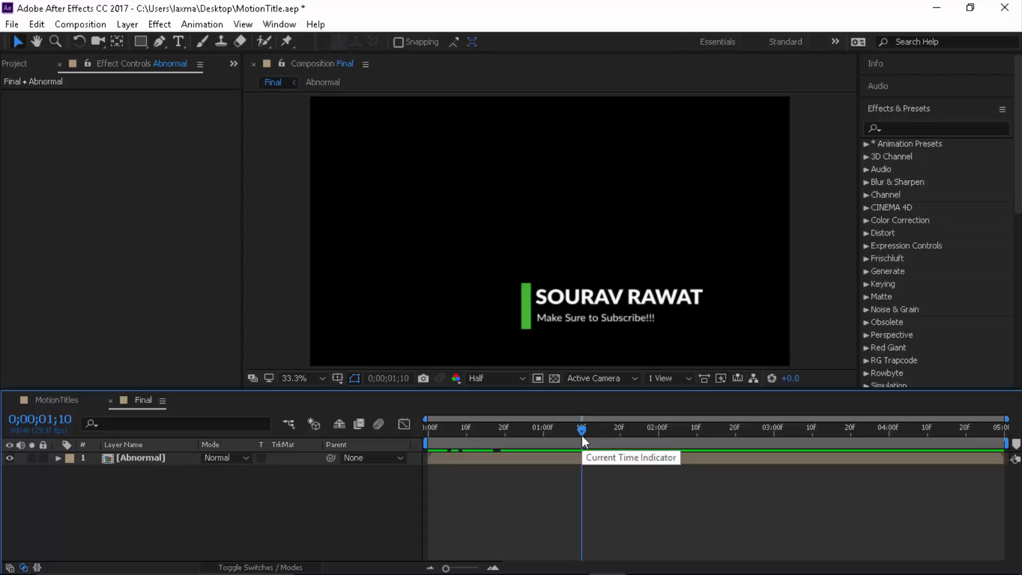
{"action": "key", "text": "space"}
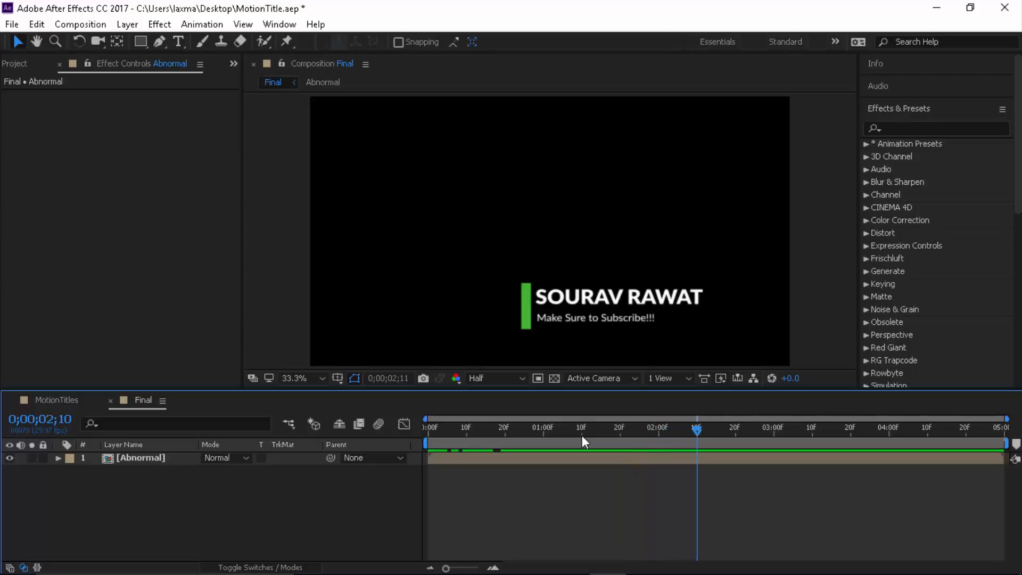
{"action": "key", "text": "space"}
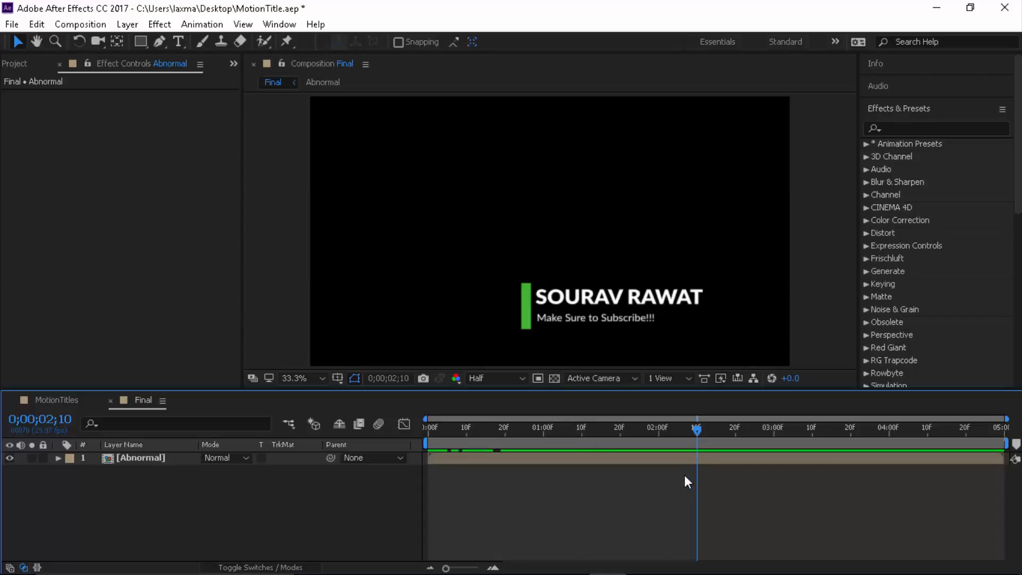
{"action": "left_click", "coordinate": [694, 461]}
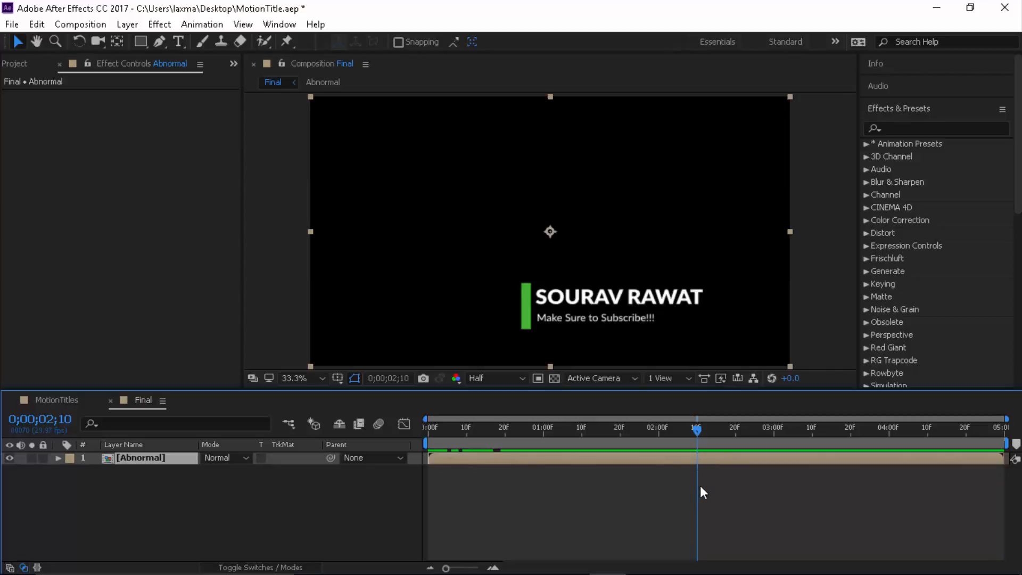
{"action": "key", "text": "ctrl+alt+d"}
{"action": "left_click_drag", "start_coordinate": [698, 457], "coordinate": [698, 475]}
{"action": "left_click_drag", "start_coordinate": [1006, 458], "coordinate": [699, 476]}
{"action": "left_click", "coordinate": [628, 486]}
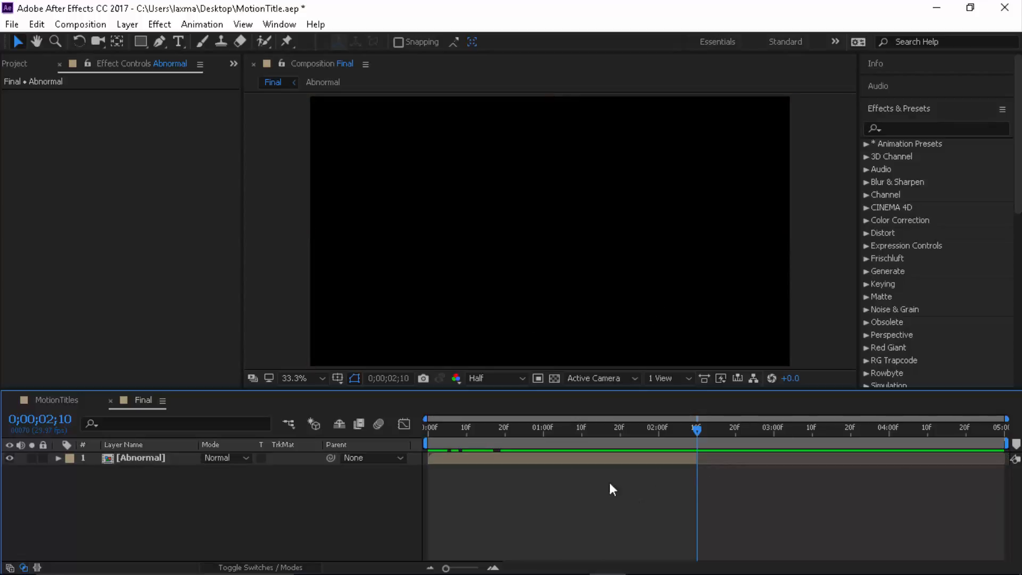
- Duplicate the Abnormal layer and select the lower copy
{"action": "left_click", "coordinate": [134, 458]}
{"action": "key", "text": "ctrl+d"}
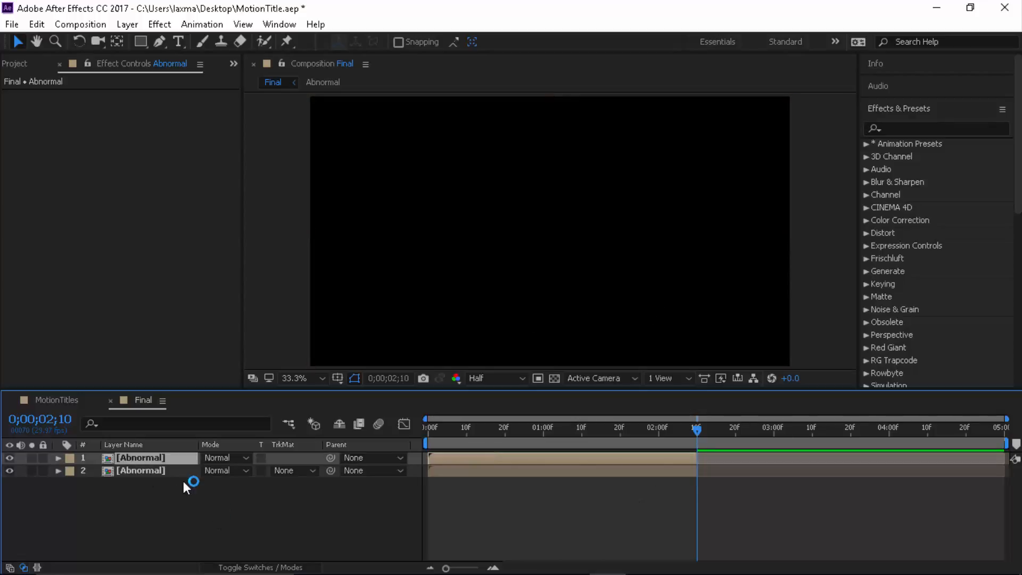
{"action": "left_click", "coordinate": [183, 480]}
{"action": "left_click", "coordinate": [170, 474]}
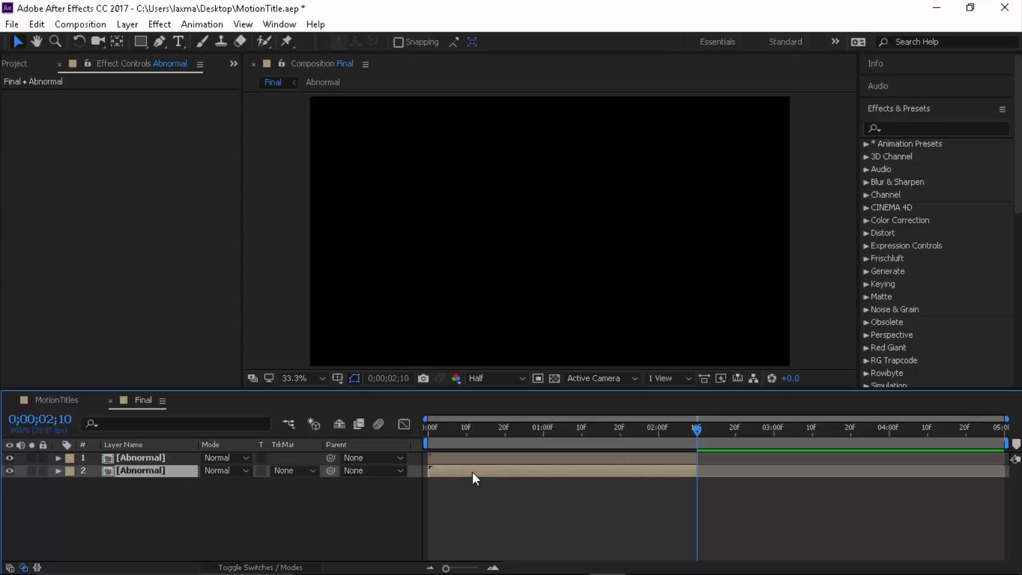
- Move the lower Abnormal copy to start at 0;00;02;10 and end the work area at about 0;00;04;20
{"action": "left_click_drag", "start_coordinate": [472, 472], "coordinate": [735, 471]}
{"action": "left_click", "coordinate": [730, 503]}
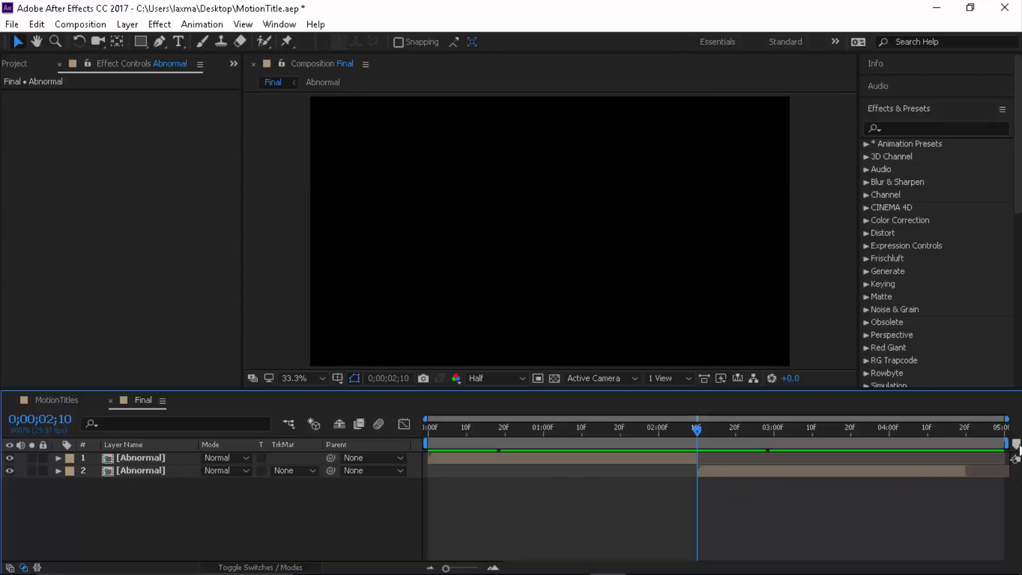
{"action": "left_click_drag", "start_coordinate": [1006, 443], "coordinate": [969, 443]}
{"action": "left_click", "coordinate": [739, 471]}
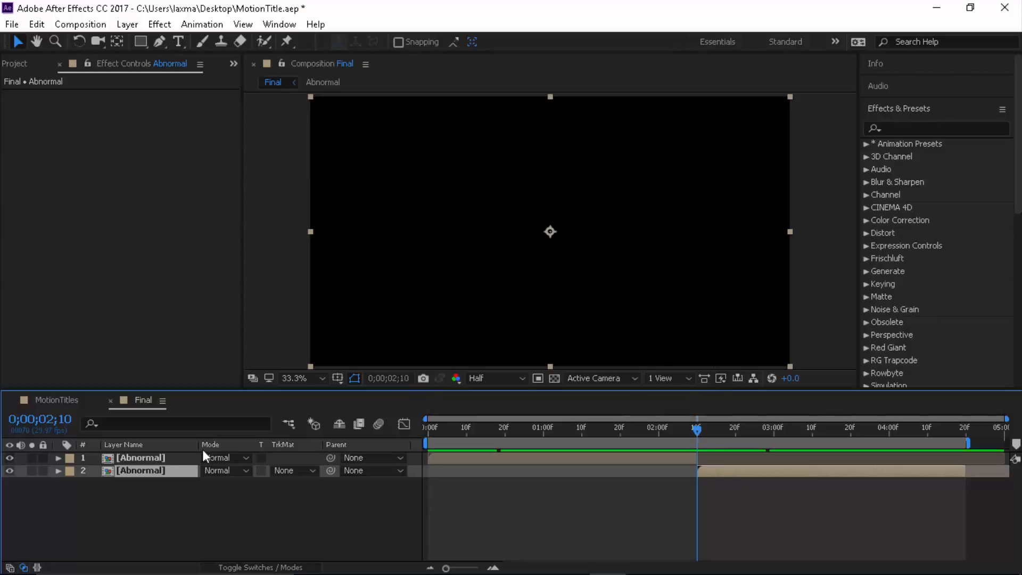
- Time-reverse the lower Abnormal copy and preview the title animating in and out
{"action": "left_click", "coordinate": [279, 495]}
{"action": "left_click", "coordinate": [711, 473]}
{"action": "right_click", "coordinate": [718, 468]}
{"action": "mouse_move", "coordinate": [766, 169]}
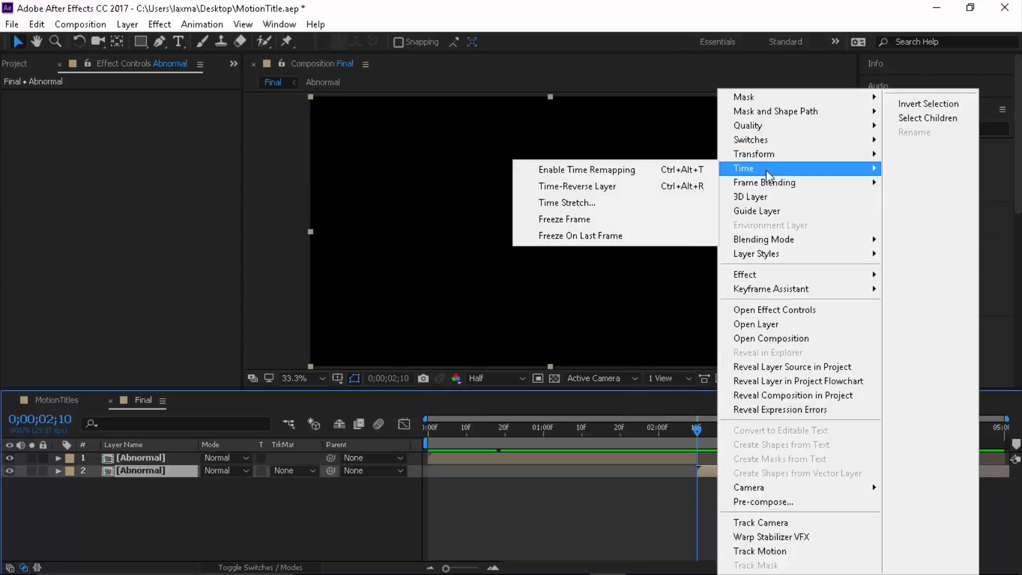
{"action": "left_click", "coordinate": [633, 188]}
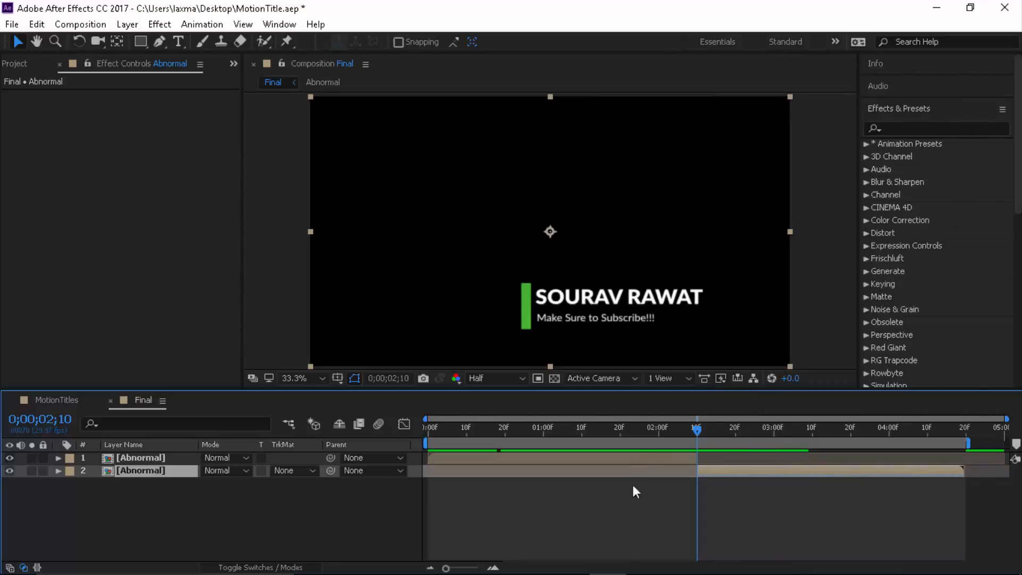
{"action": "left_click", "coordinate": [602, 515]}
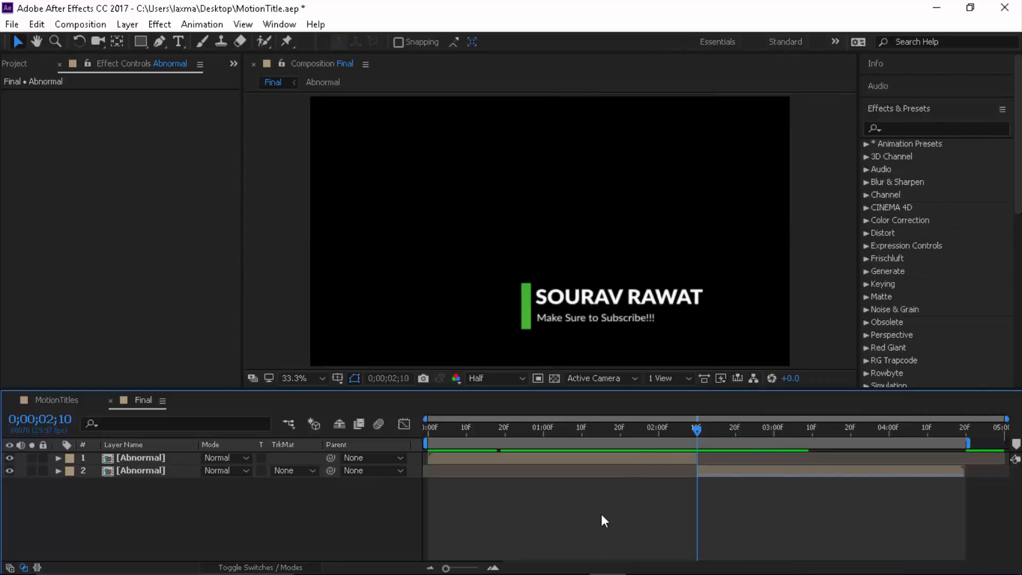
{"action": "key", "text": "space"}
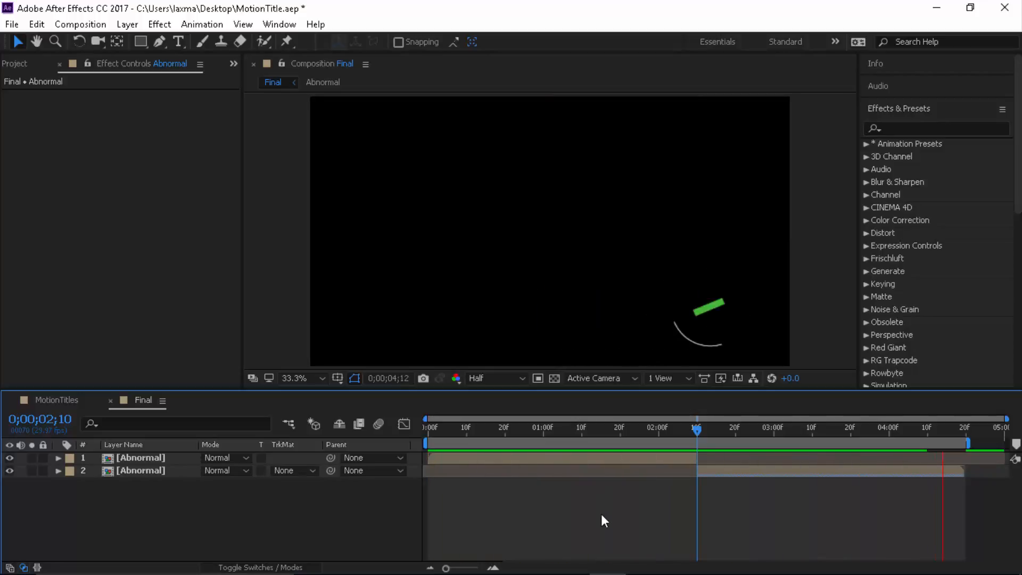
- Undo the time reversal, the work area change and the move of the lower Abnormal copy
{"action": "key", "text": "ctrl+z"}
{"action": "key", "text": "ctrl+z"}
{"action": "key", "text": "ctrl+z"}
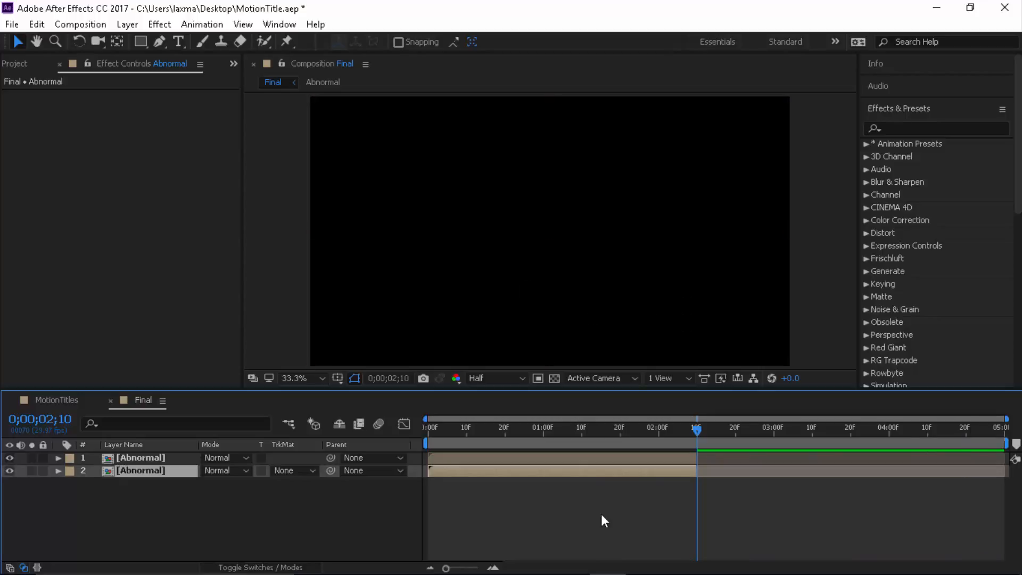
- Hide the upper Abnormal copy and scrub the lower copy's animation from the start to 0;00;01;14
{"action": "left_click_drag", "start_coordinate": [691, 432], "coordinate": [429, 442]}
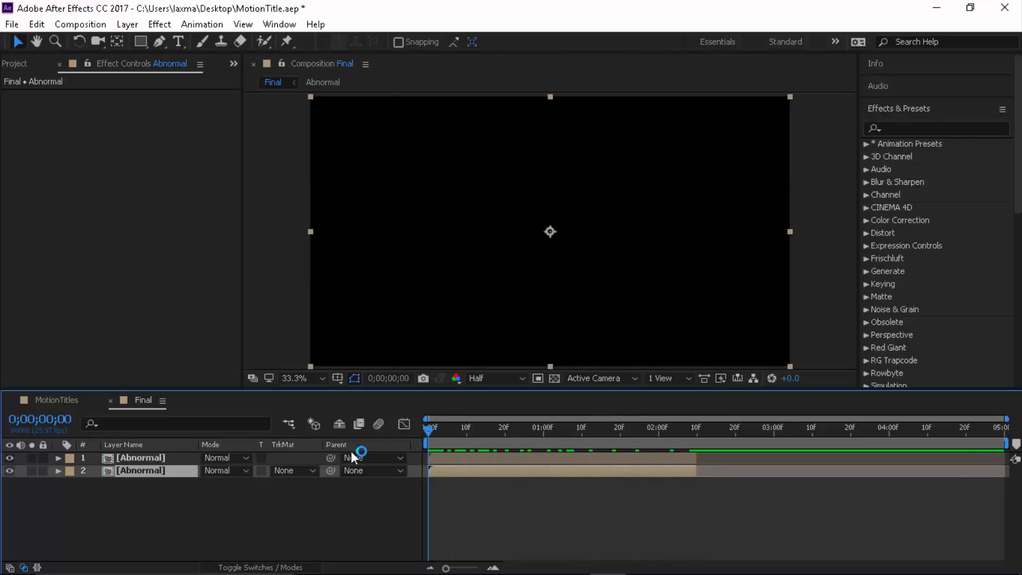
{"action": "left_click", "coordinate": [9, 457]}
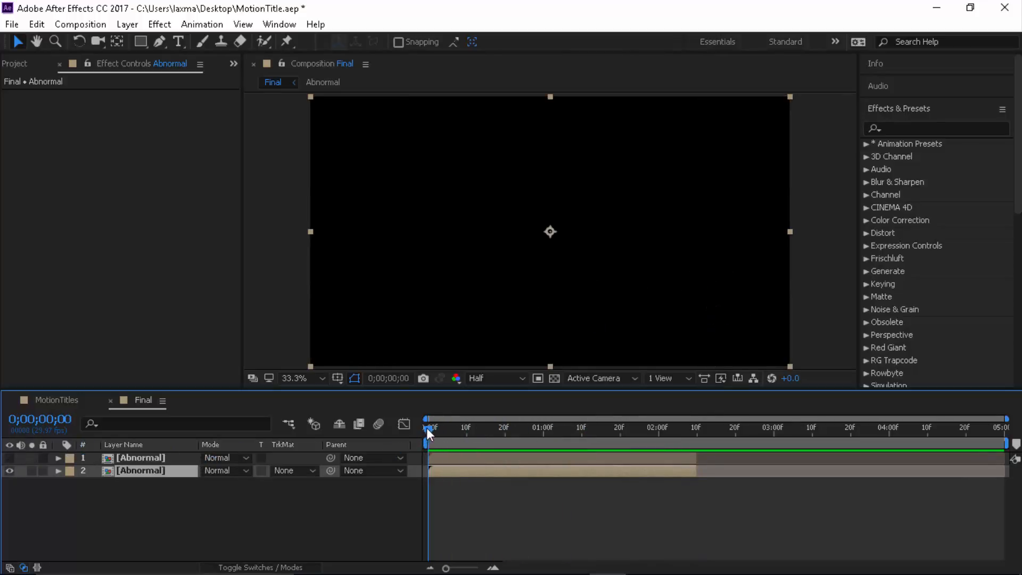
{"action": "left_click_drag", "start_coordinate": [428, 429], "coordinate": [597, 429]}
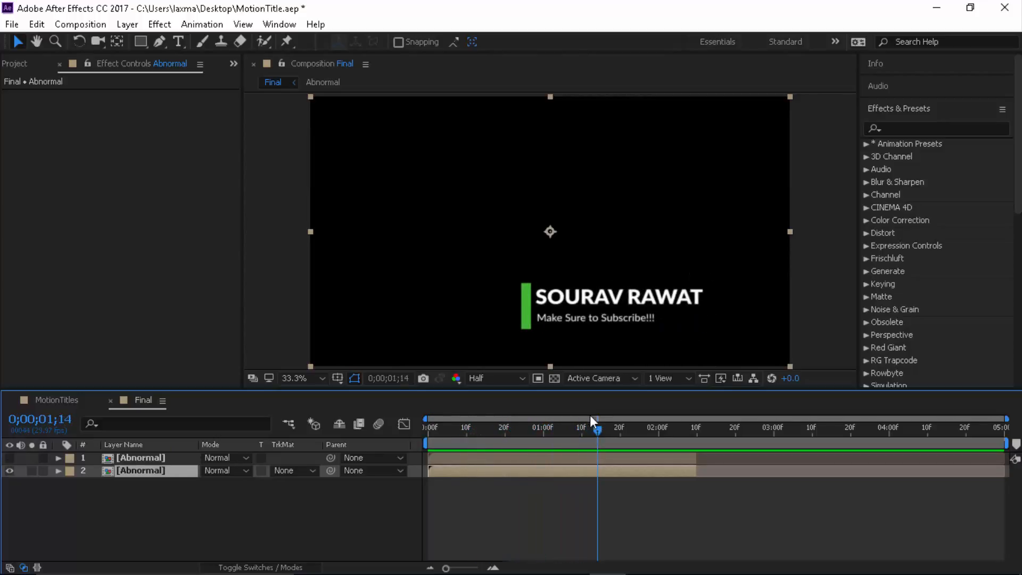
{"action": "key", "text": "Home"}
- Trim the upper Abnormal copy's end to 0;00;02;00 and move the lower copy to start there
{"action": "left_click_drag", "start_coordinate": [475, 471], "coordinate": [740, 471]}
{"action": "left_click", "coordinate": [653, 431]}
{"action": "left_click_drag", "start_coordinate": [650, 430], "coordinate": [661, 458]}
{"action": "left_click", "coordinate": [693, 458]}
{"action": "left_click", "coordinate": [655, 494]}
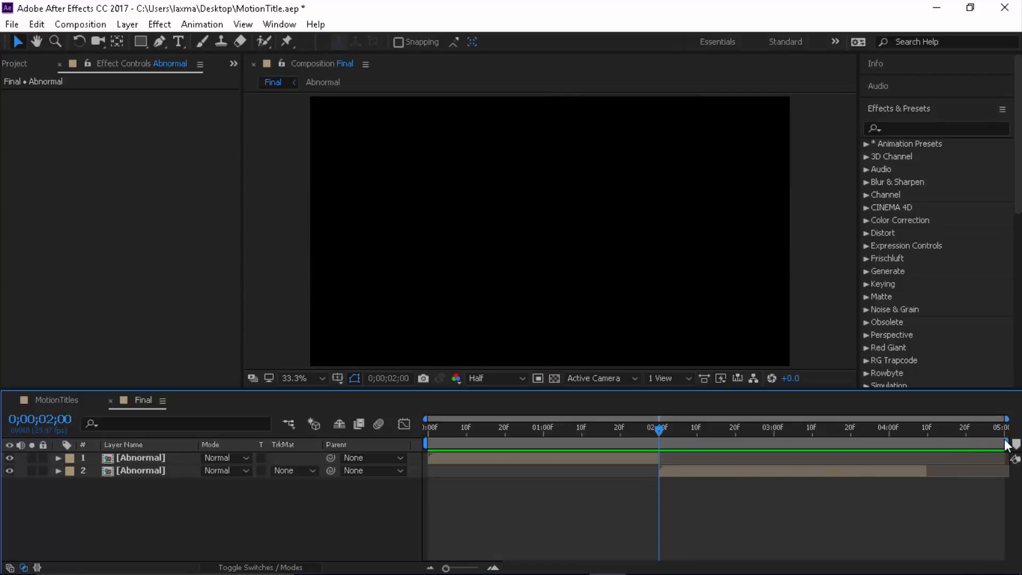
- End the work area at about 0;00;04;10, time-reverse the lower Abnormal copy and preview the full title animation
{"action": "left_click_drag", "start_coordinate": [1005, 443], "coordinate": [930, 444]}
{"action": "left_click", "coordinate": [688, 475]}
{"action": "right_click", "coordinate": [691, 474]}
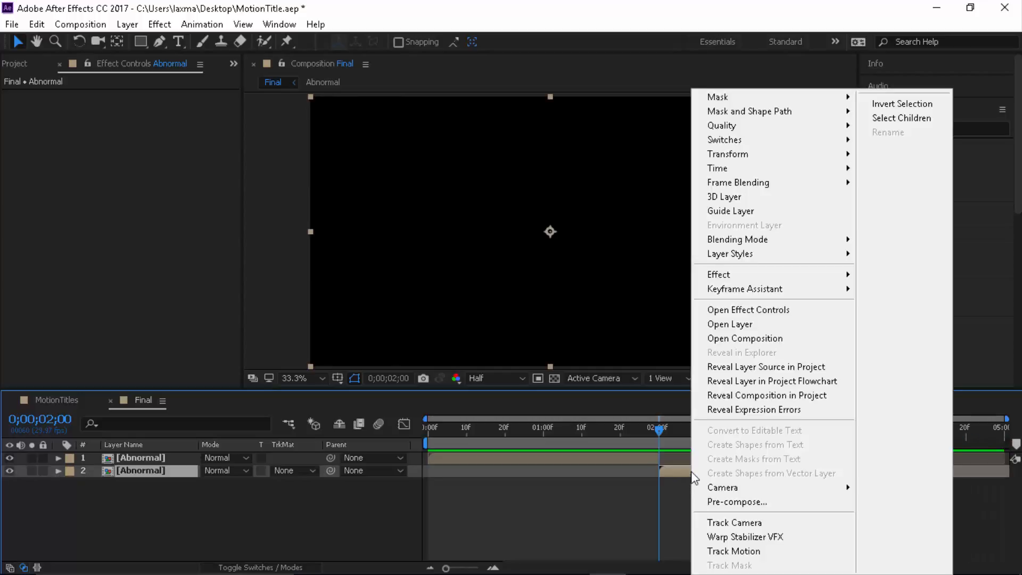
{"action": "mouse_move", "coordinate": [767, 168]}
{"action": "left_click", "coordinate": [627, 174]}
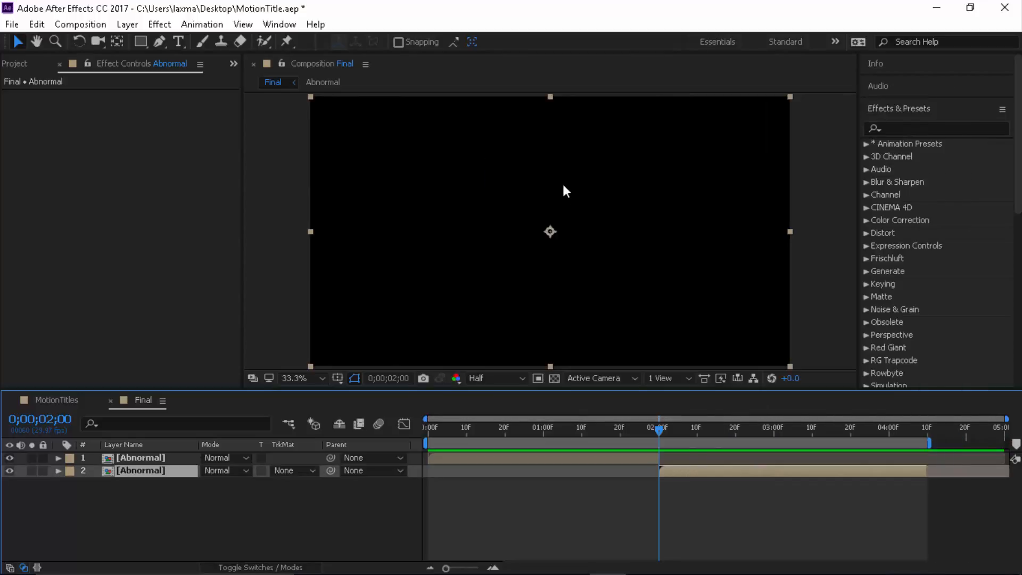
{"action": "left_click", "coordinate": [564, 521]}
{"action": "key", "text": "space"}
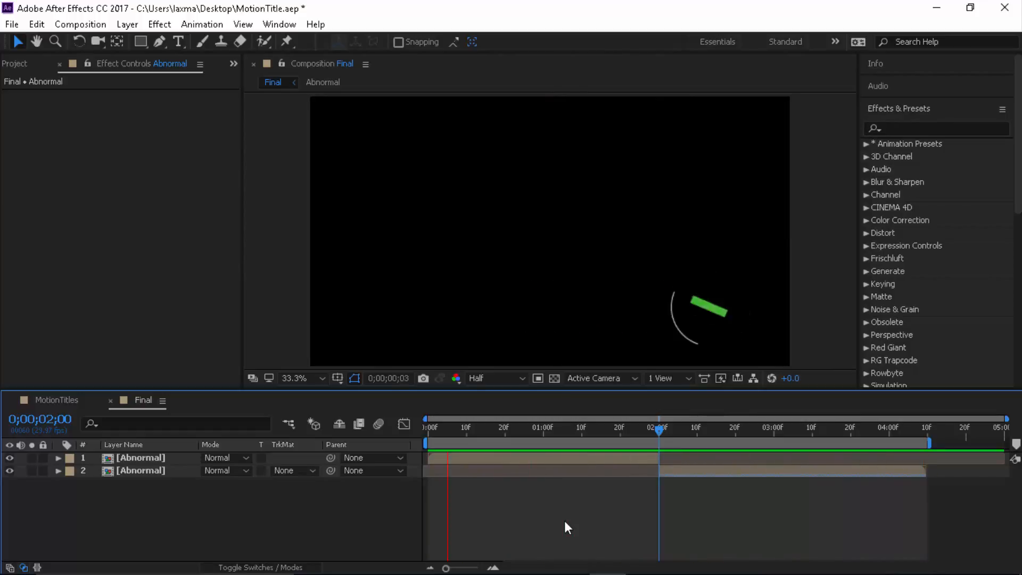
- Stop the preview, open the Abnormal pre-composition from the upper layer and select its Bar layer
{"action": "key", "text": "space"}
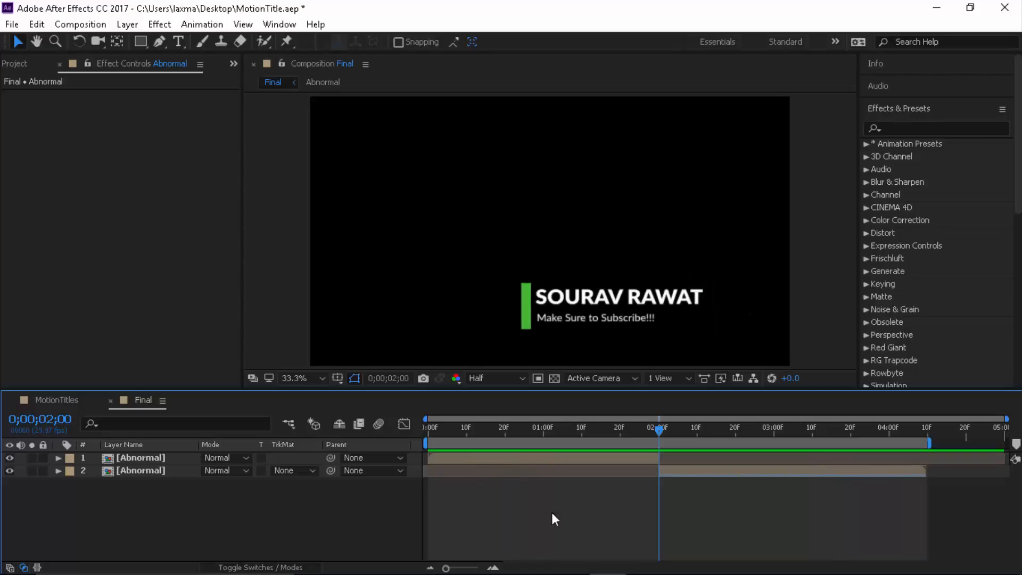
{"action": "left_click_drag", "start_coordinate": [445, 426], "coordinate": [607, 430]}
{"action": "left_click", "coordinate": [150, 458]}
{"action": "double_click", "coordinate": [155, 458]}
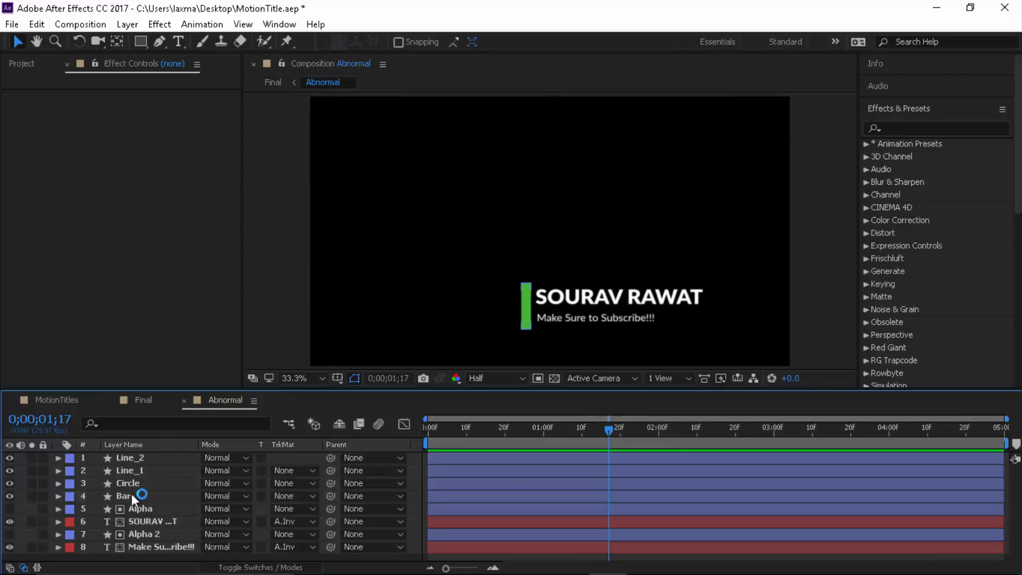
{"action": "left_click", "coordinate": [133, 496]}
{"action": "left_click", "coordinate": [926, 130]}
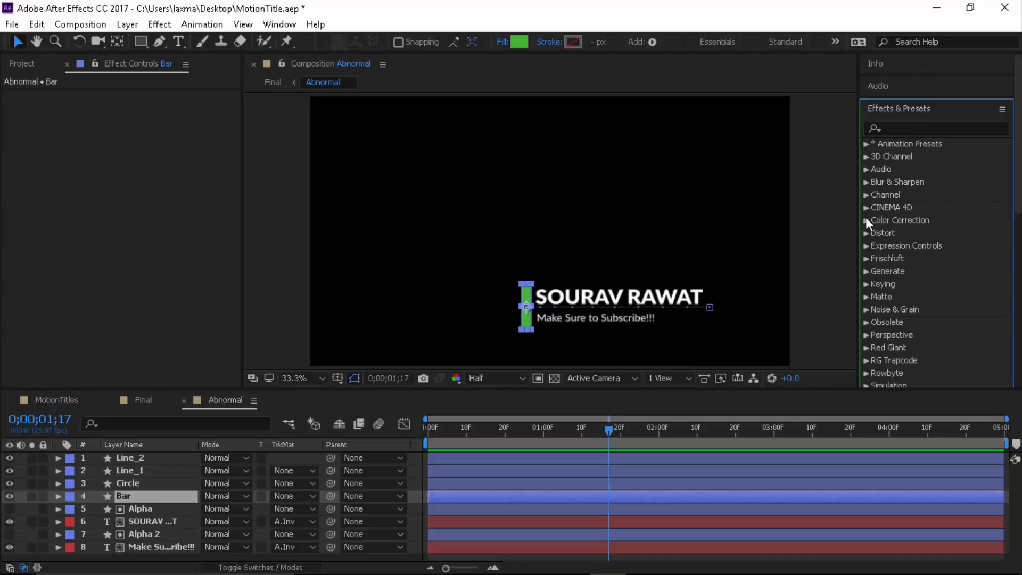
{"action": "left_click", "coordinate": [865, 271]}
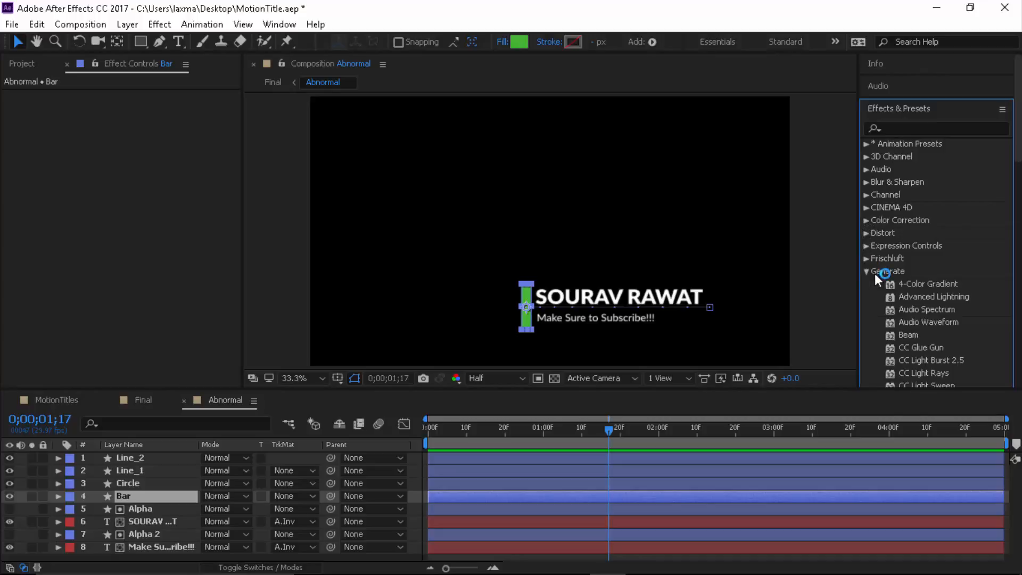
{"action": "scroll", "coordinate": [916, 307], "scroll_direction": "down", "scroll_amount": 2}
{"action": "scroll", "coordinate": [932, 307], "scroll_direction": "down", "scroll_amount": 4}
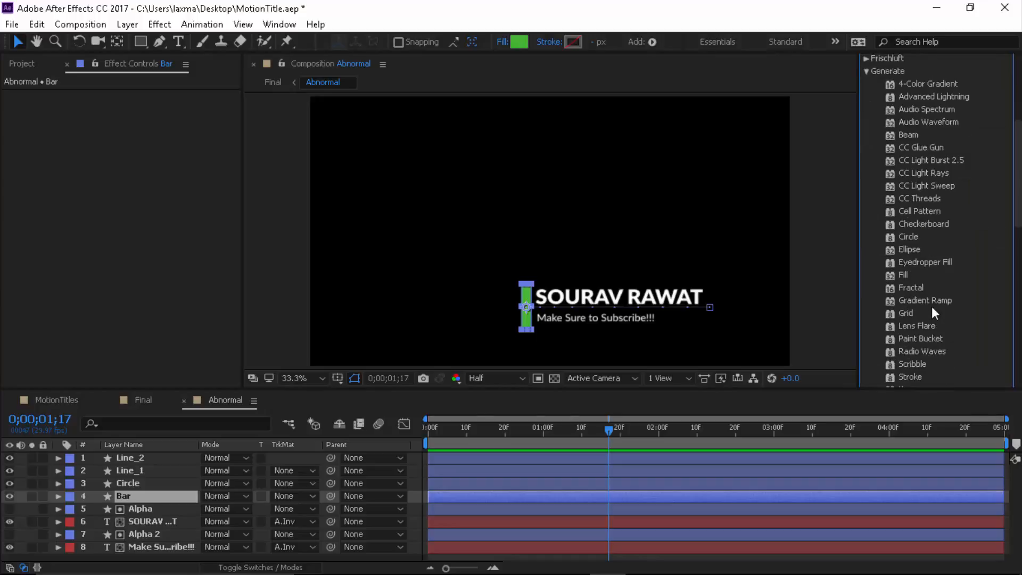
{"action": "scroll", "coordinate": [932, 310], "scroll_direction": "up", "scroll_amount": 4}
{"action": "scroll", "coordinate": [932, 305], "scroll_direction": "up", "scroll_amount": 4}
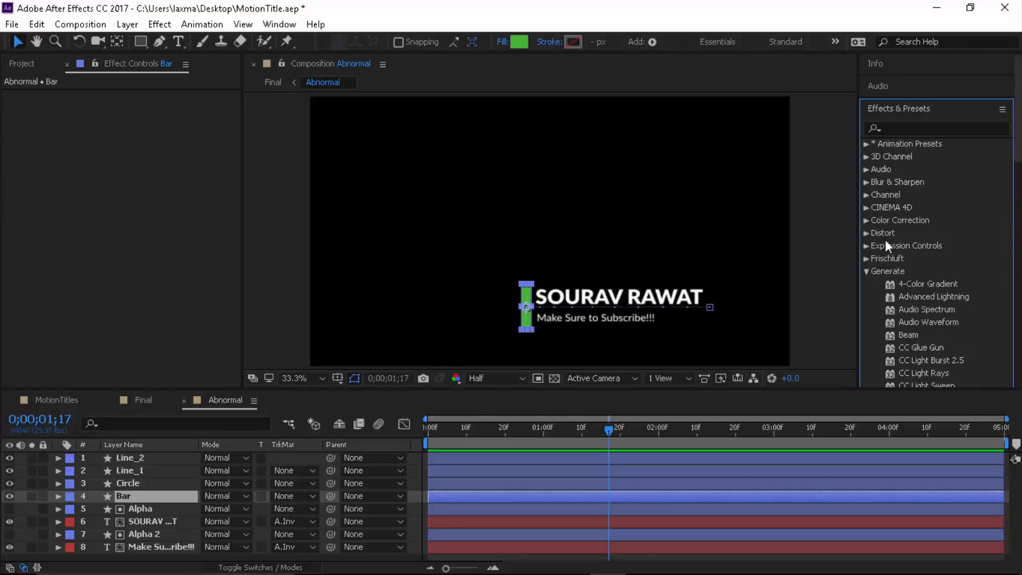
{"action": "left_click", "coordinate": [867, 270]}
- Find the Stylize Glow effect by searching for "glow" and apply it to the Bar layer
{"action": "left_click", "coordinate": [931, 126]}
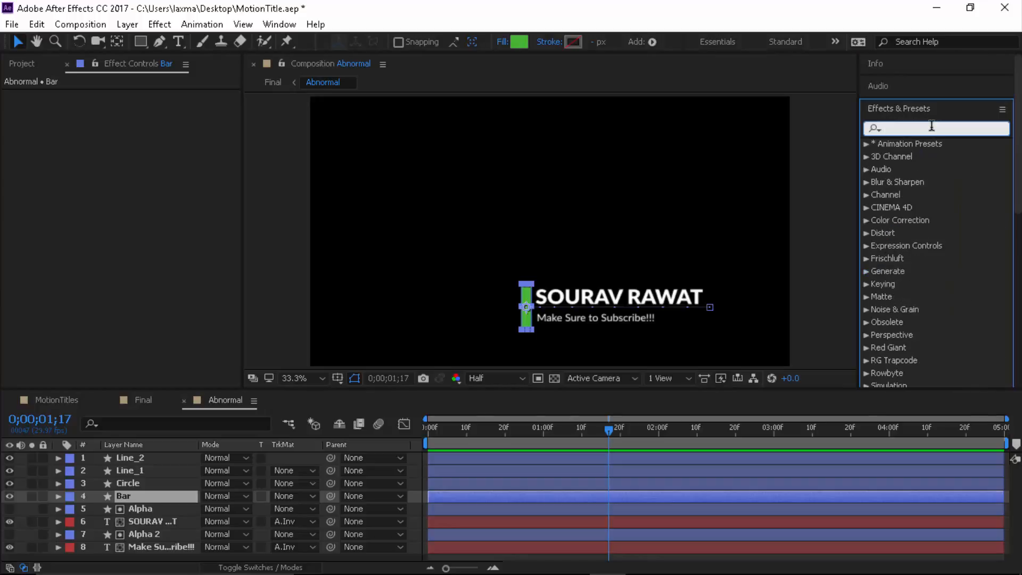
{"action": "type", "text": "glow"}
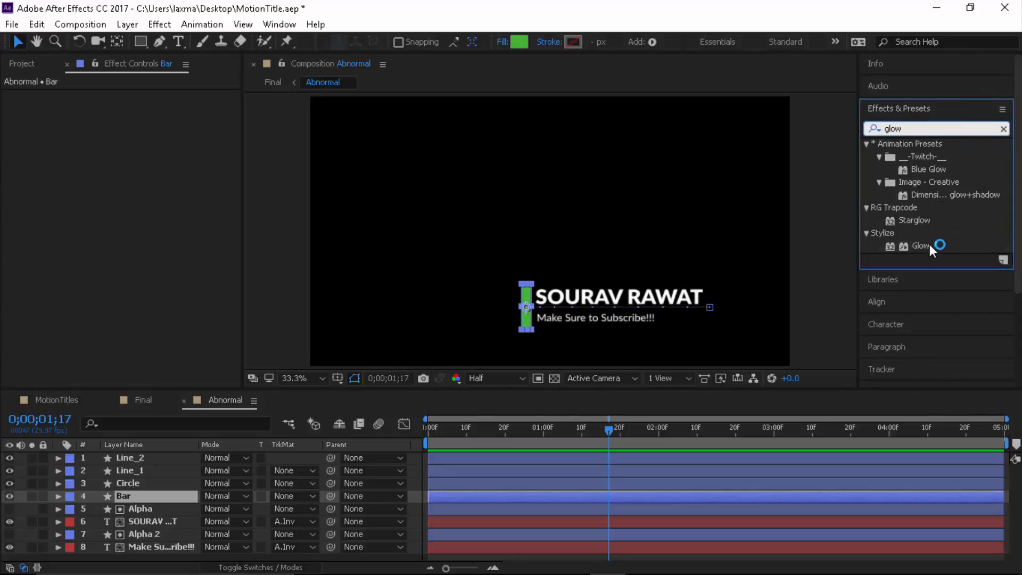
{"action": "left_click_drag", "start_coordinate": [930, 244], "coordinate": [155, 493]}
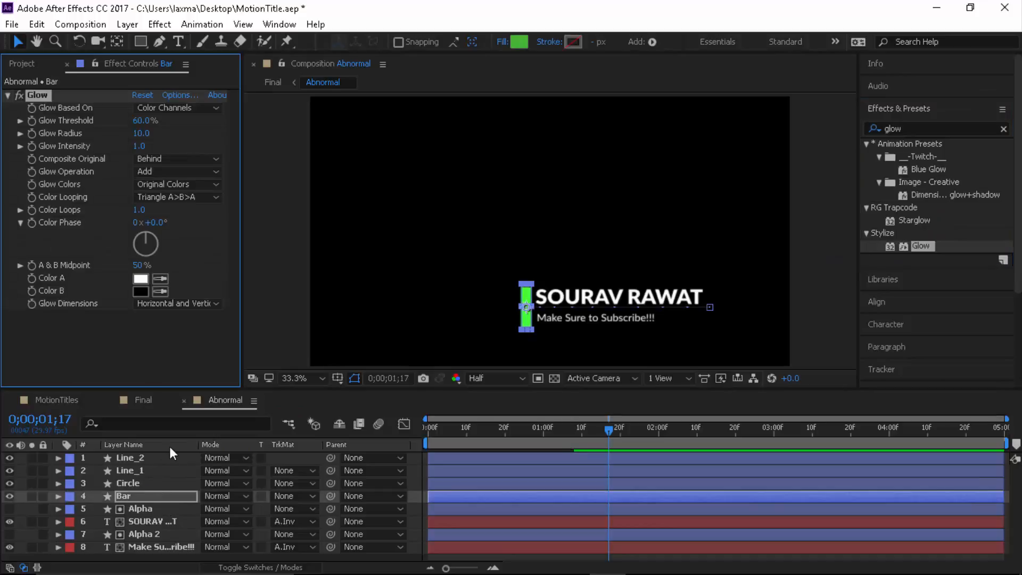
{"action": "left_click", "coordinate": [353, 341]}
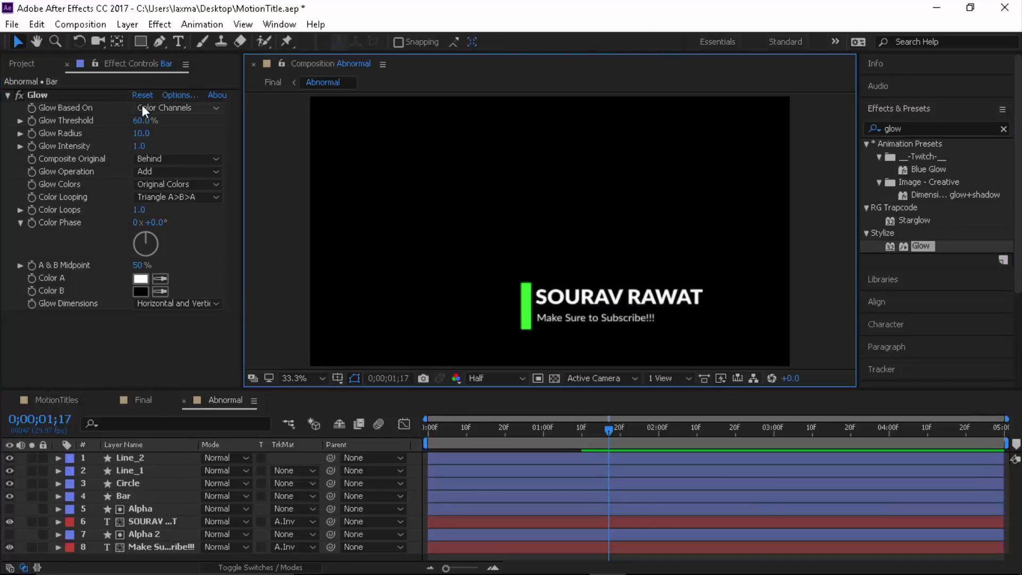
- Try a Glow Threshold of 85% and a Glow Radius of 61 on the Bar layer
{"action": "left_click", "coordinate": [140, 120]}
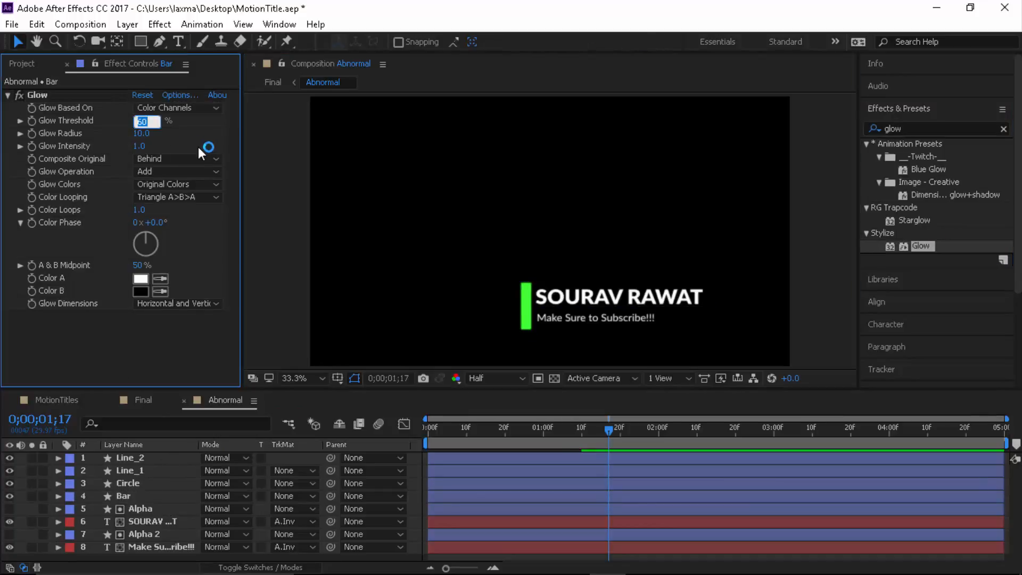
{"action": "type", "text": "85"}
{"action": "key", "text": "Return"}
{"action": "left_click", "coordinate": [157, 340]}
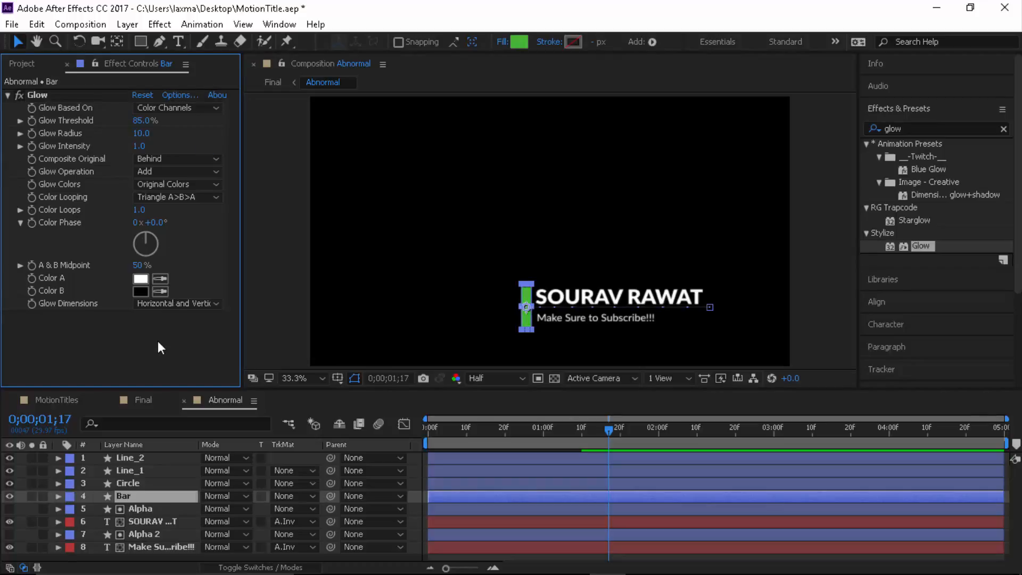
{"action": "left_click", "coordinate": [352, 308]}
{"action": "left_click_drag", "start_coordinate": [140, 134], "coordinate": [167, 134]}
{"action": "left_click", "coordinate": [129, 344]}
{"action": "left_click", "coordinate": [415, 312]}
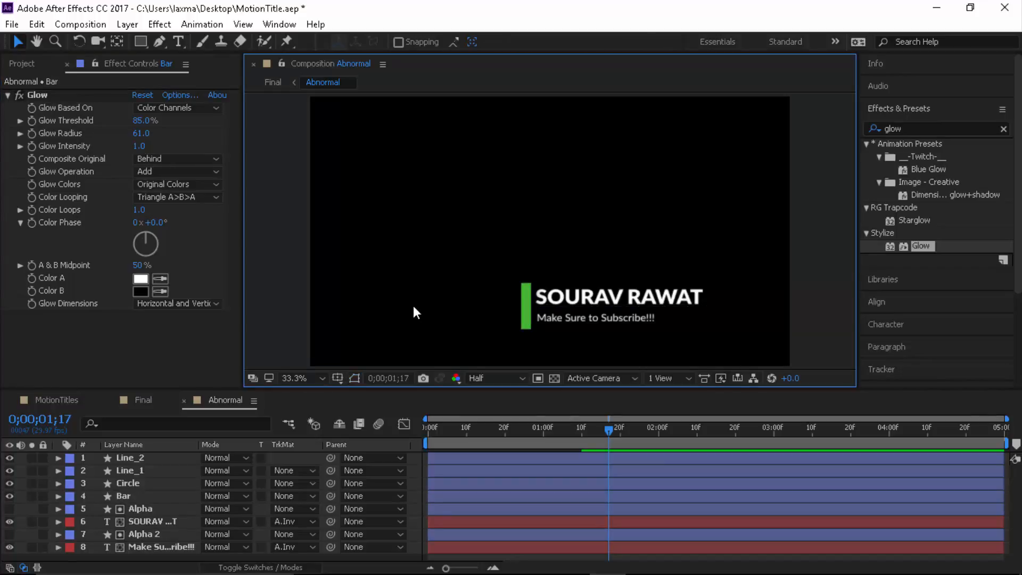
- Set the Bar layer's Glow Radius to 95 and its Glow Threshold to 70%
{"action": "left_click_drag", "start_coordinate": [149, 133], "coordinate": [122, 123]}
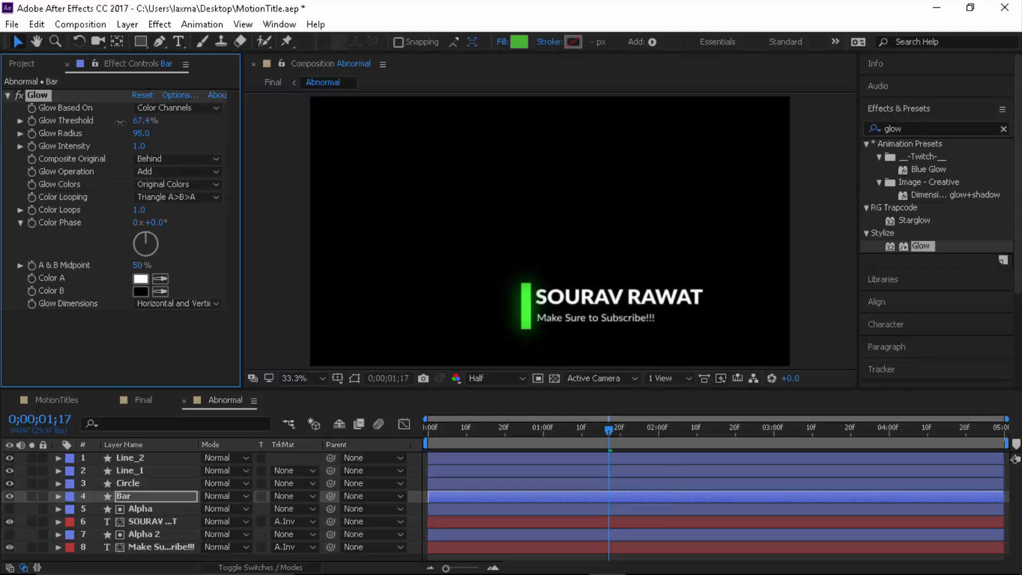
{"action": "left_click", "coordinate": [140, 121]}
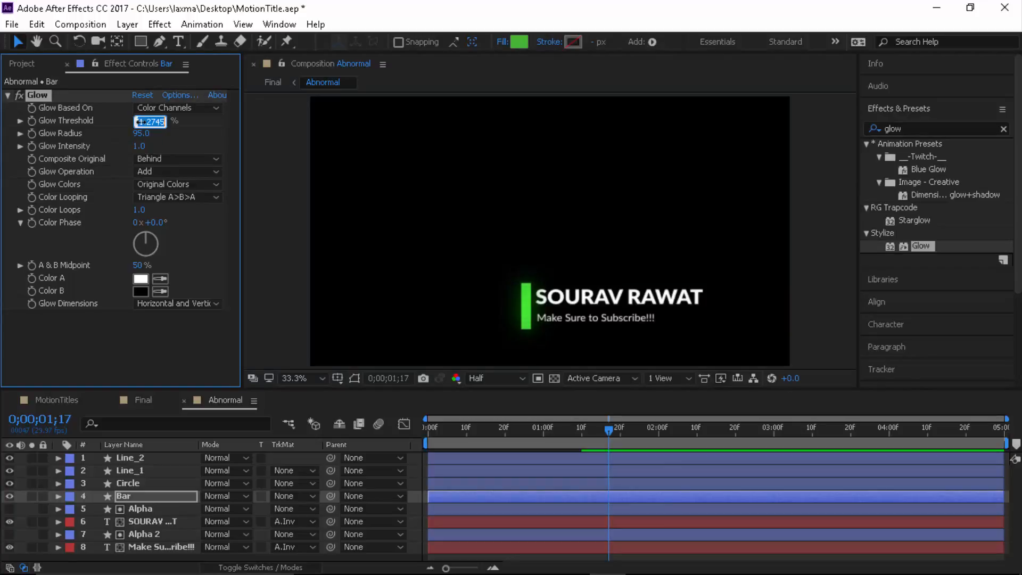
{"action": "type", "text": "70"}
{"action": "key", "text": "Return"}
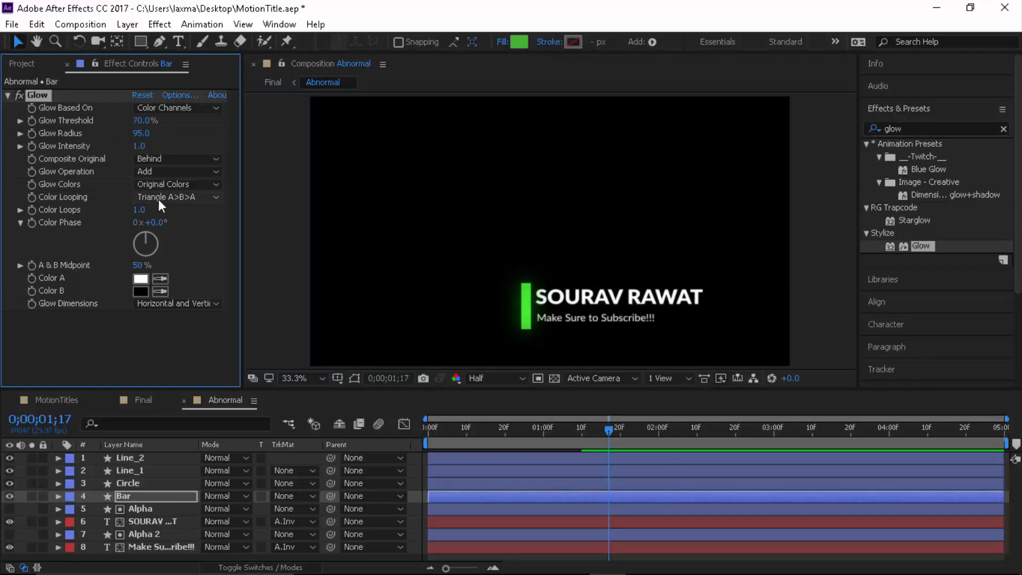
- Set the Bar layer's Glow Intensity to 0.9 with Composite Original on Behind
{"action": "left_click", "coordinate": [141, 148]}
{"action": "left_click", "coordinate": [183, 149]}
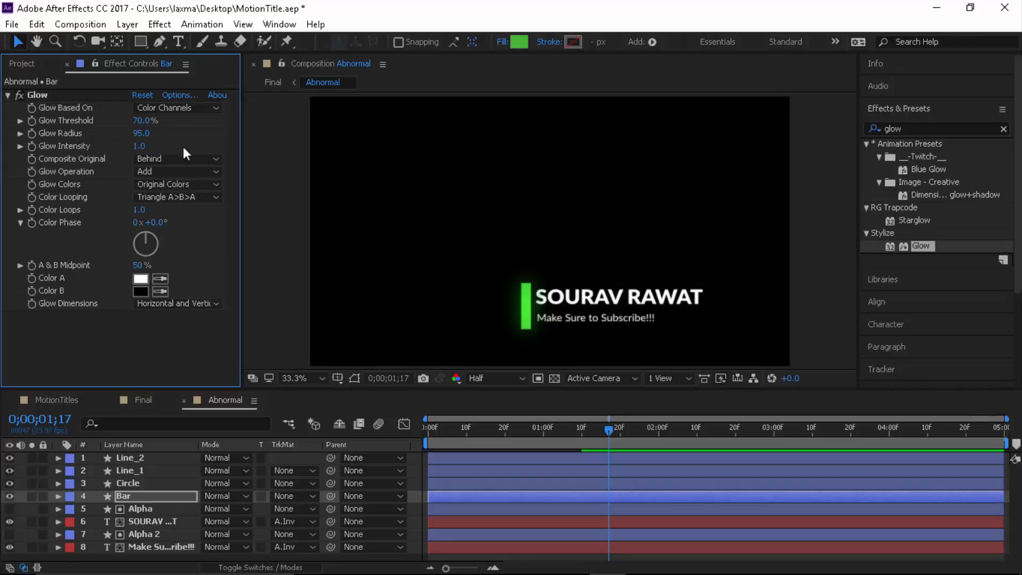
{"action": "left_click_drag", "start_coordinate": [140, 147], "coordinate": [170, 145]}
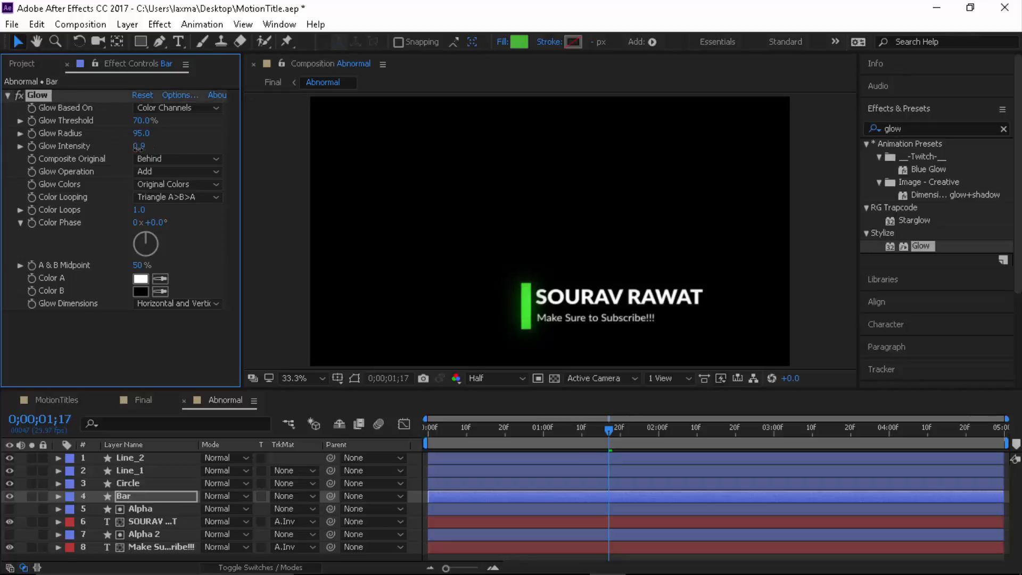
{"action": "left_click", "coordinate": [178, 158]}
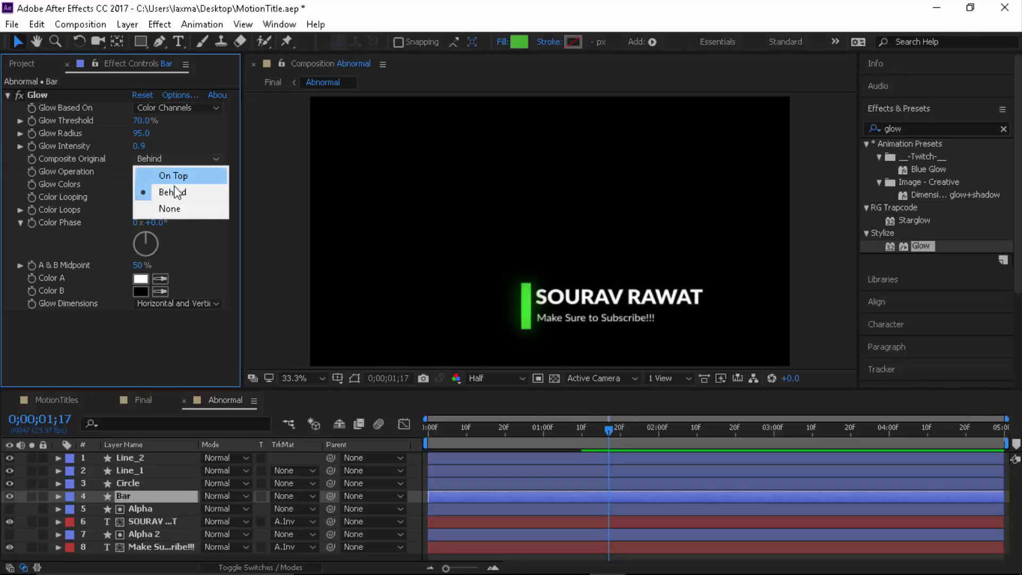
{"action": "left_click", "coordinate": [206, 196]}
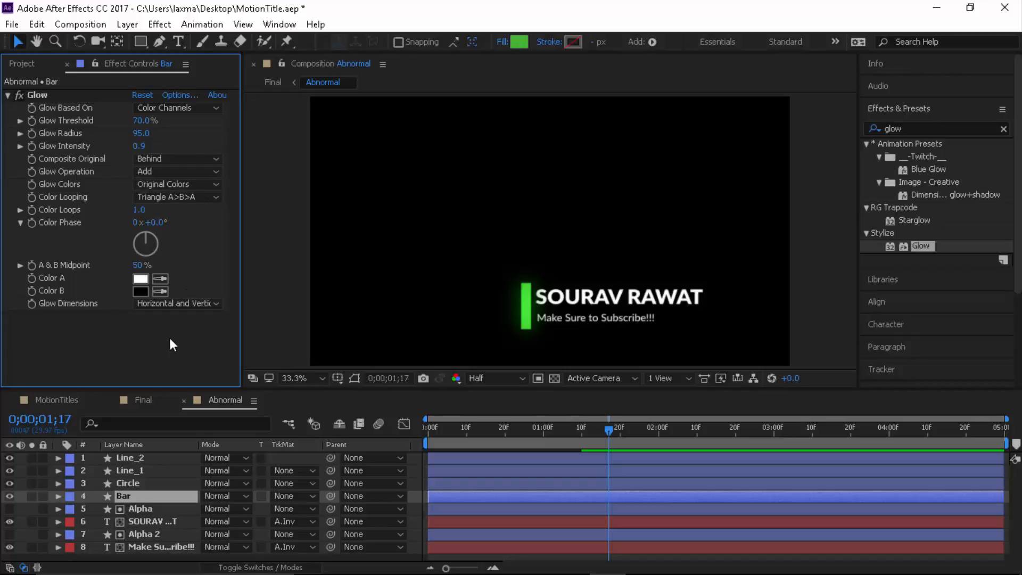
- Copy the Bar's Glow to the Circle layer and set its threshold to 82.2%, radius to 122 and intensity to 1.5
{"action": "left_click", "coordinate": [46, 100]}
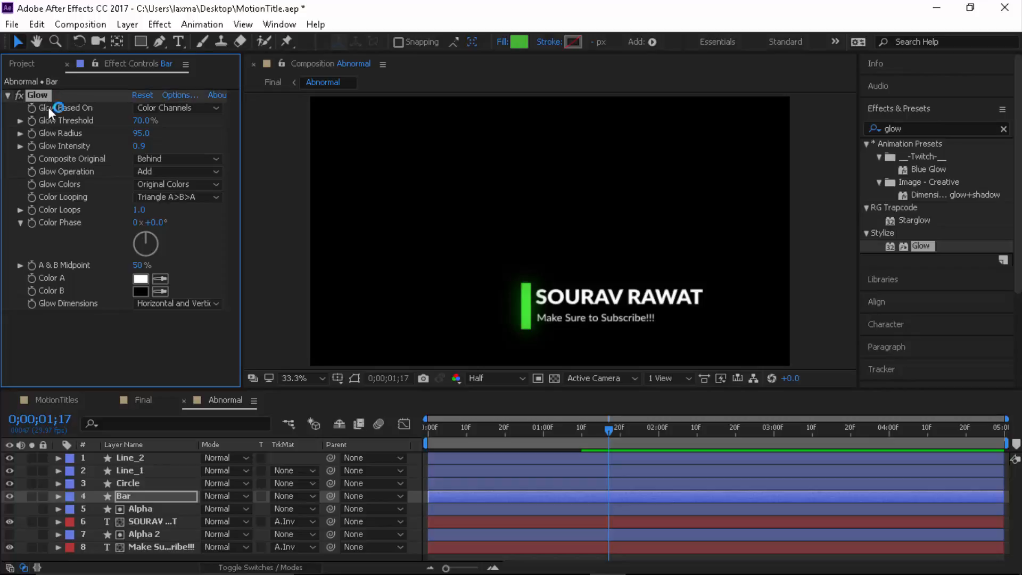
{"action": "left_click", "coordinate": [137, 482]}
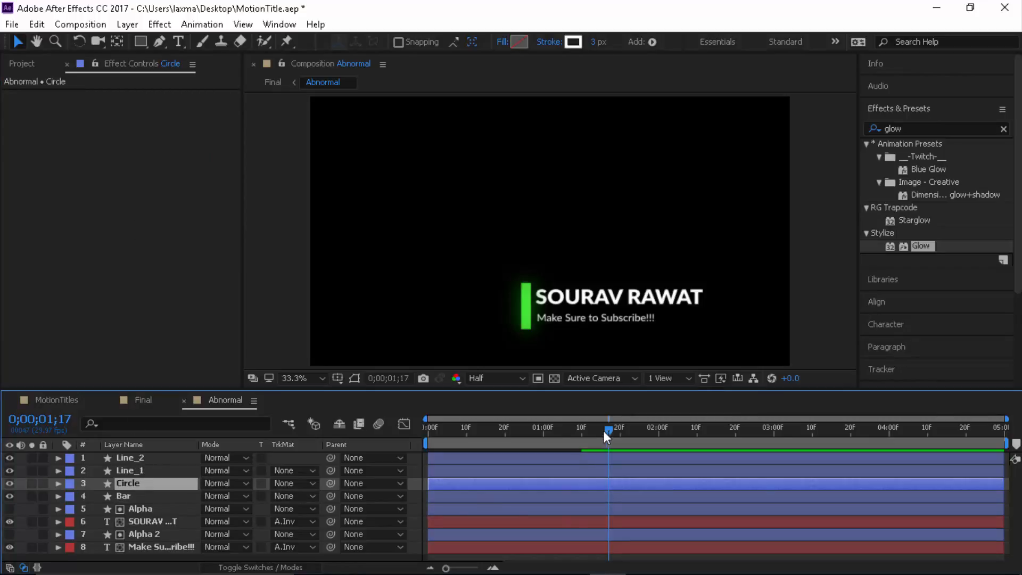
{"action": "left_click_drag", "start_coordinate": [603, 430], "coordinate": [453, 438]}
{"action": "key", "text": "ctrl+v"}
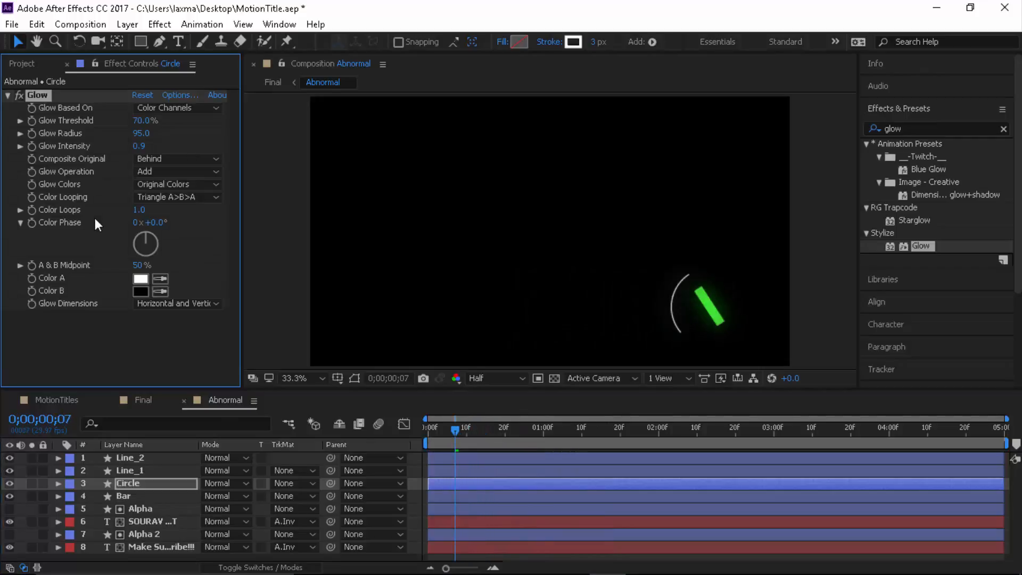
{"action": "left_click_drag", "start_coordinate": [140, 125], "coordinate": [182, 147]}
{"action": "left_click", "coordinate": [160, 318]}
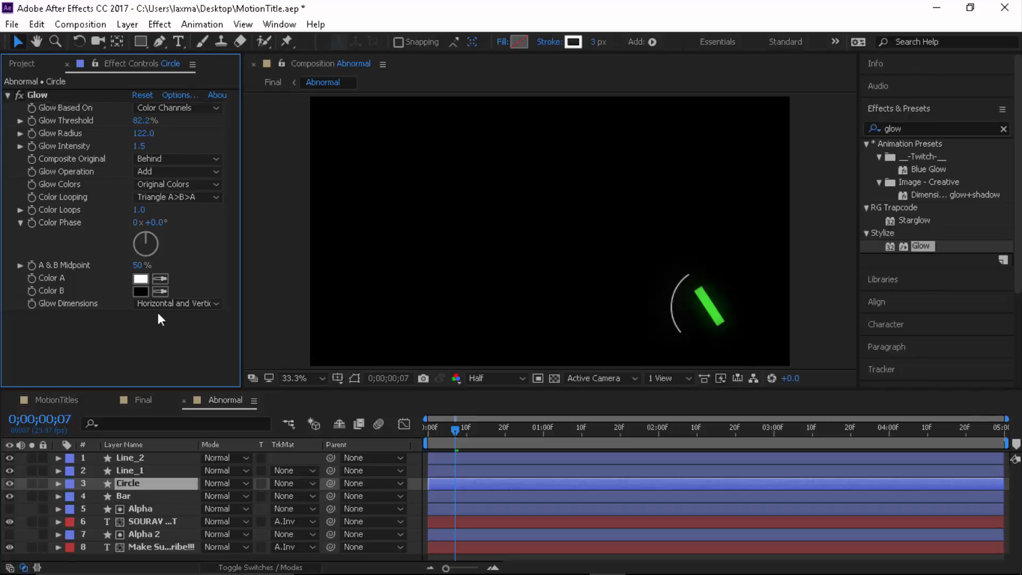
- Copy the Circle layer's Glow effect to the Line_1 and Line_2 layers
{"action": "left_click", "coordinate": [57, 95]}
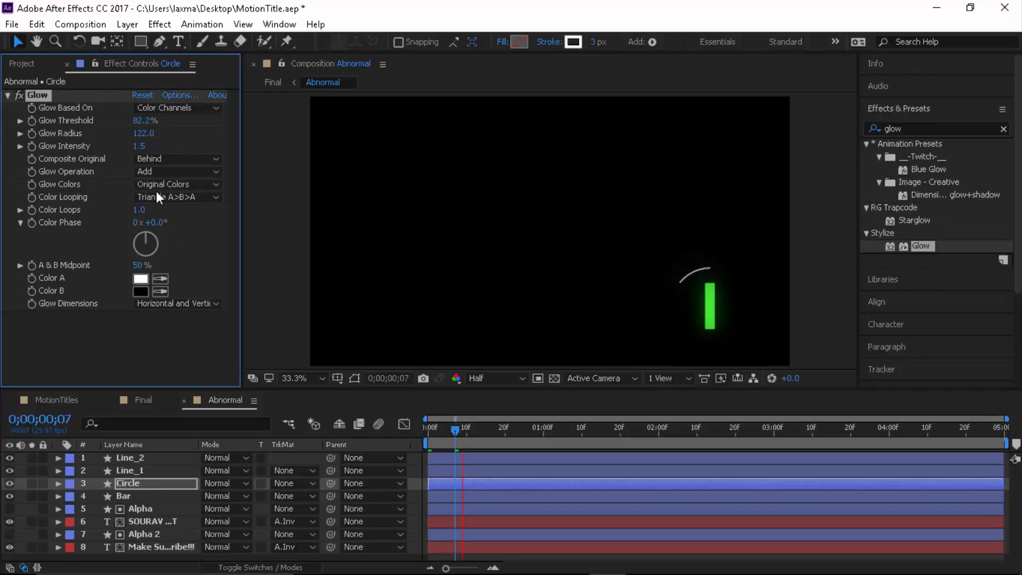
{"action": "left_click", "coordinate": [135, 470]}
{"action": "key", "text": "ctrl+v"}
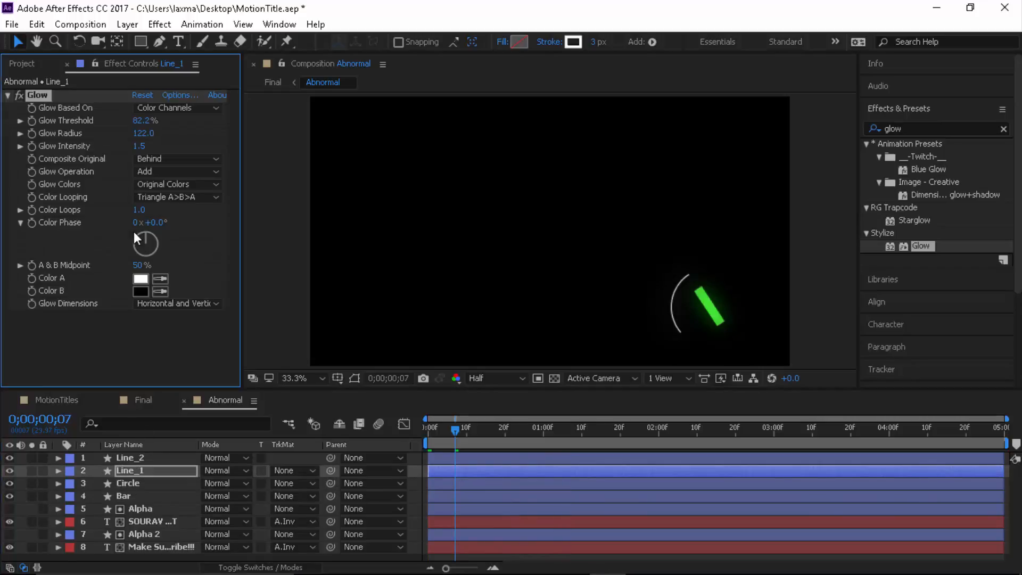
{"action": "left_click", "coordinate": [141, 456]}
{"action": "key", "text": "ctrl+v"}
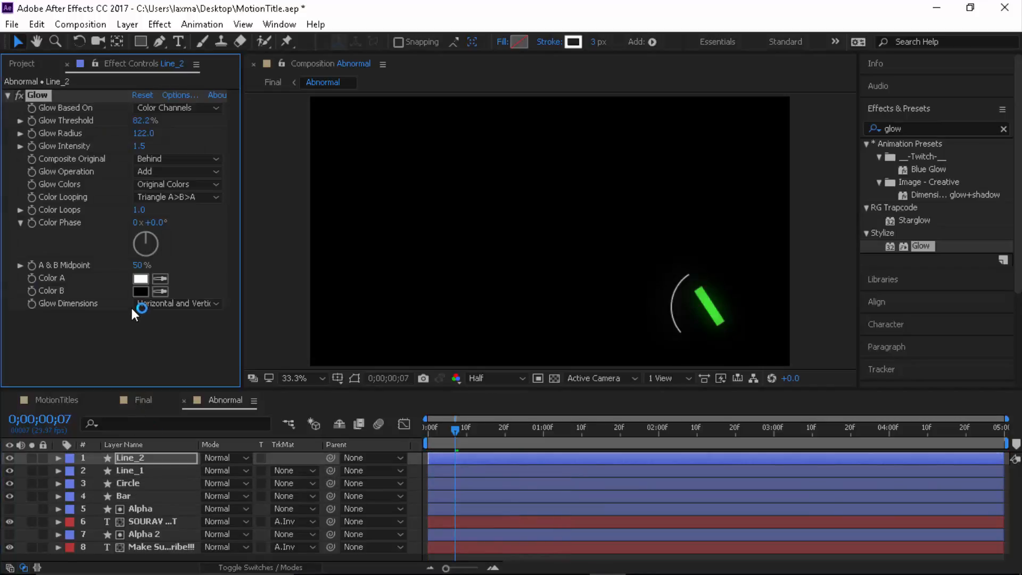
- Preview the glowing Abnormal animation, scrub it to 0;00;02;21 and clear the effects search
{"action": "key", "text": "space"}
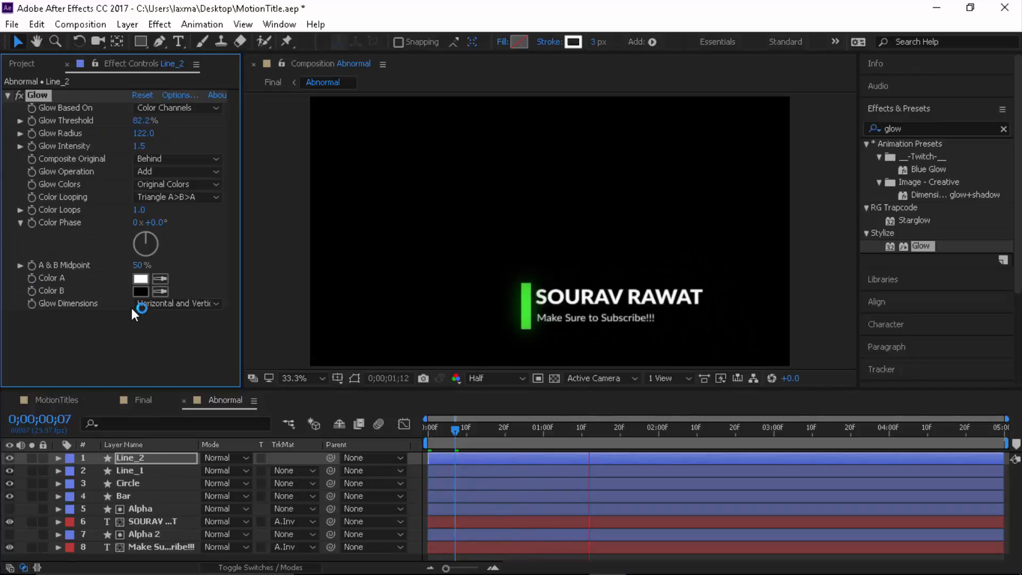
{"action": "key", "text": "space"}
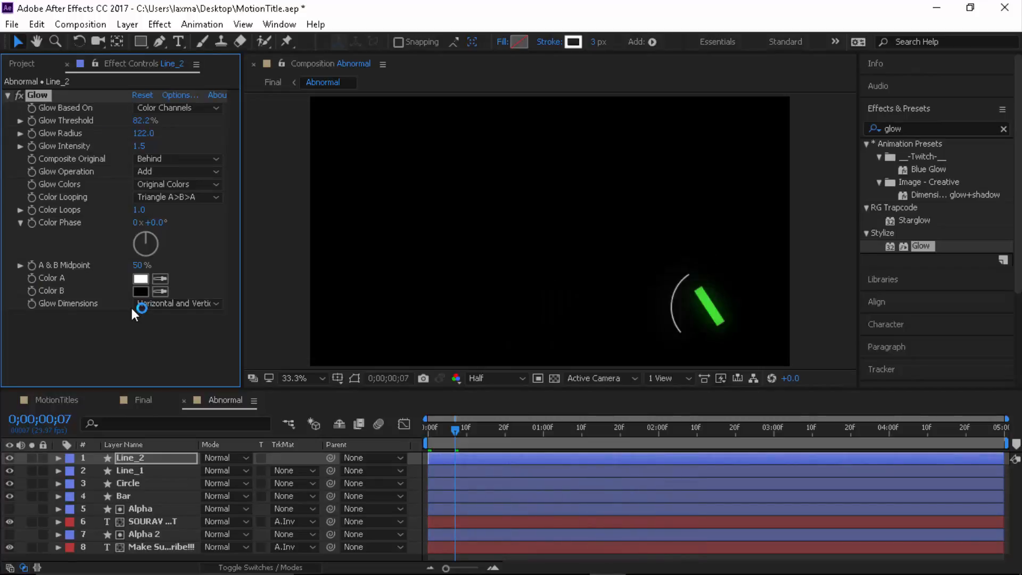
{"action": "left_click_drag", "start_coordinate": [458, 433], "coordinate": [742, 433]}
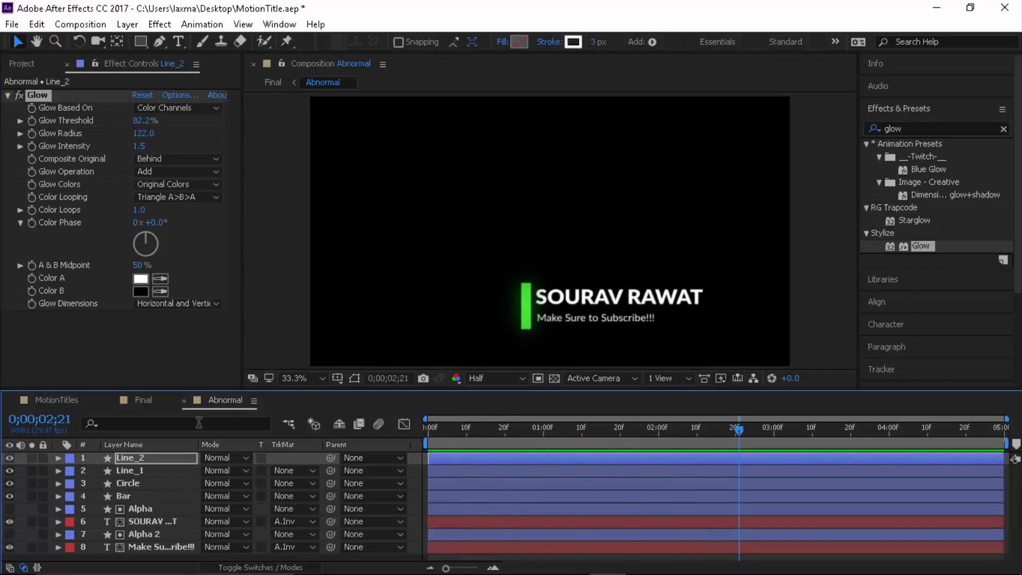
{"action": "left_click", "coordinate": [1004, 129]}
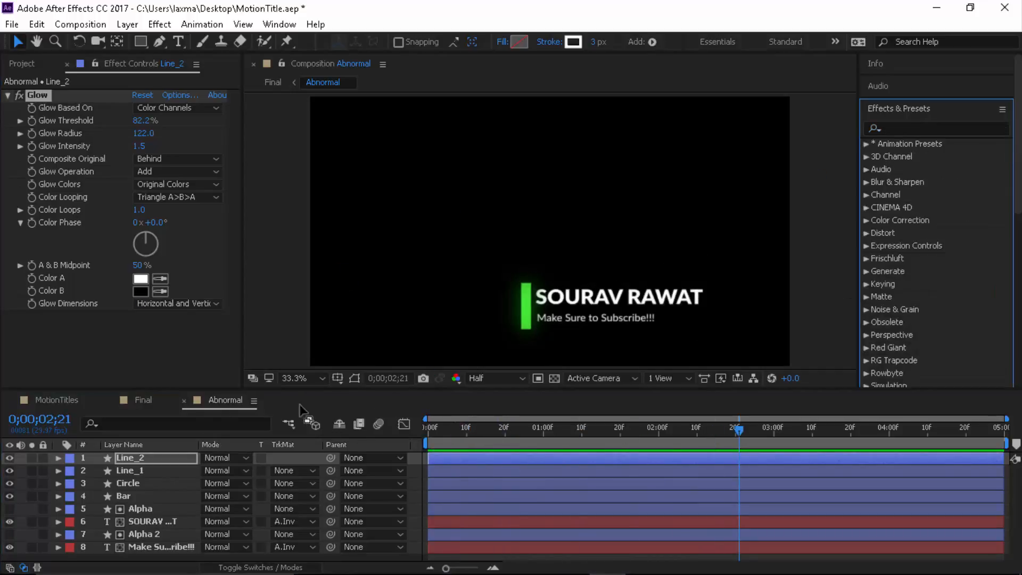
- Return to the Final composition and preview the title animation's entrance and exit with the glow
{"action": "left_click", "coordinate": [146, 400]}
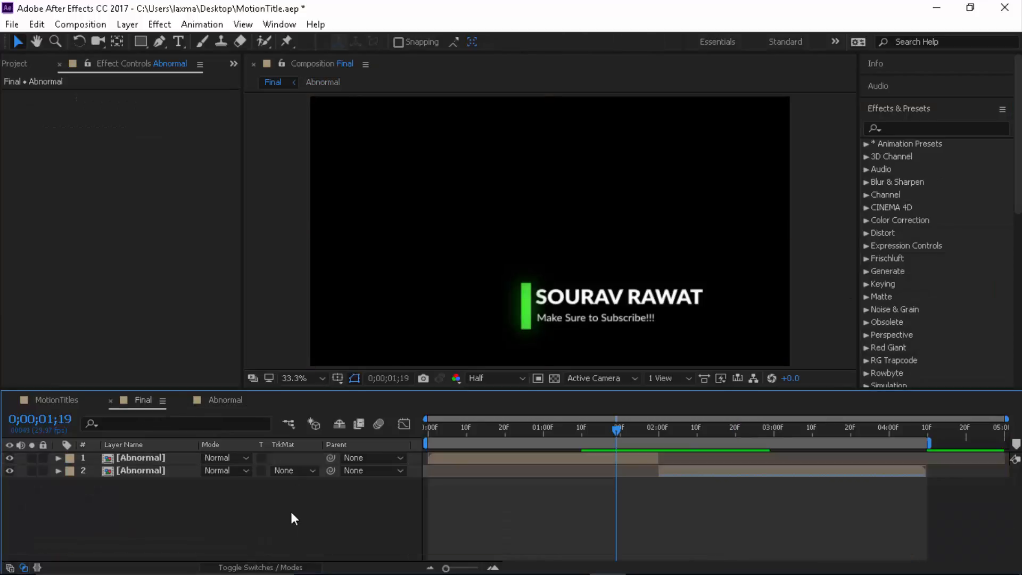
{"action": "key", "text": "space"}
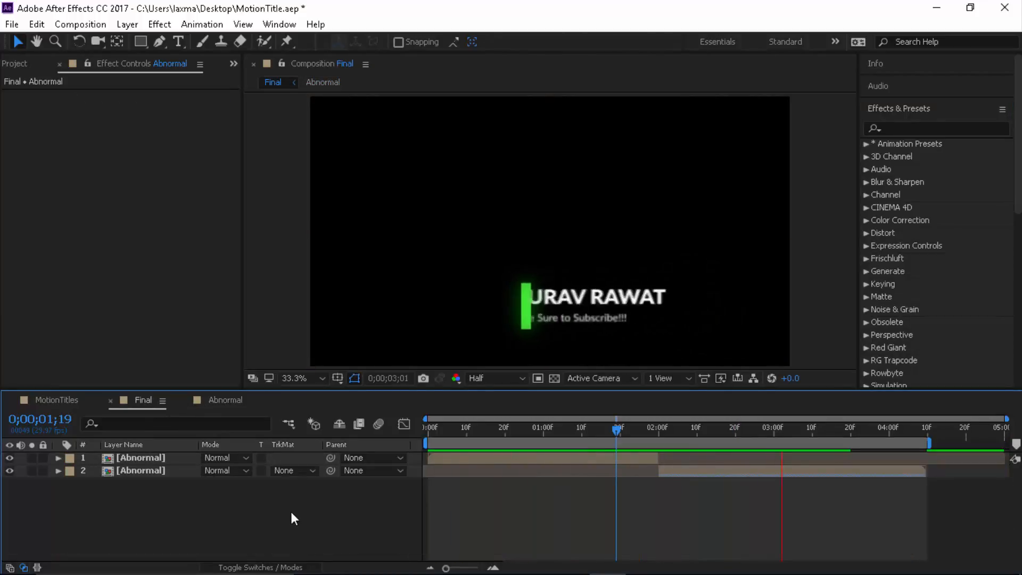
{"action": "key", "text": "space"}
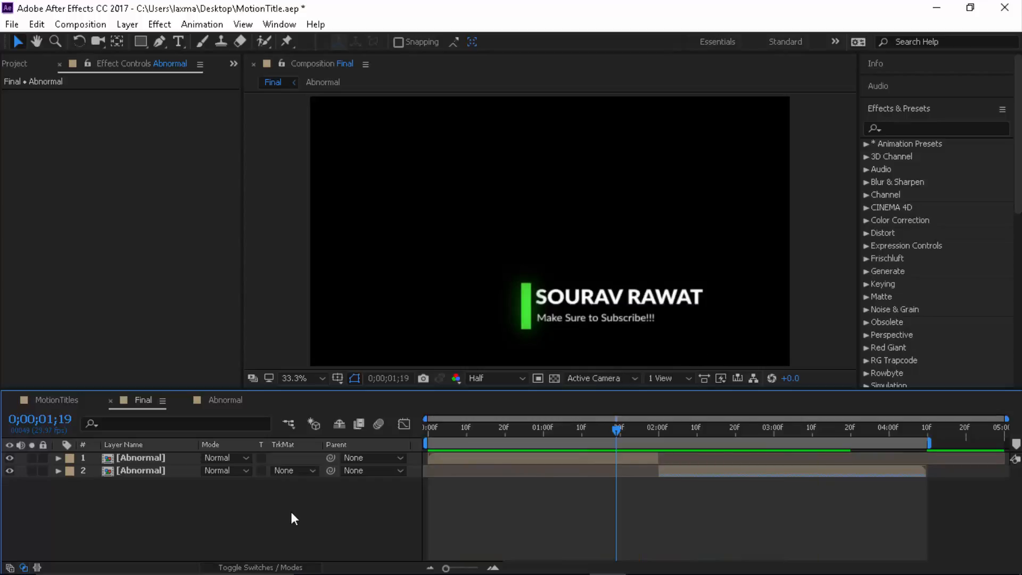
- Add EndScreen.jpg to the Final composition as a background beneath both Abnormal layers
{"action": "left_click", "coordinate": [24, 65]}
{"action": "left_click_drag", "start_coordinate": [67, 214], "coordinate": [129, 497]}
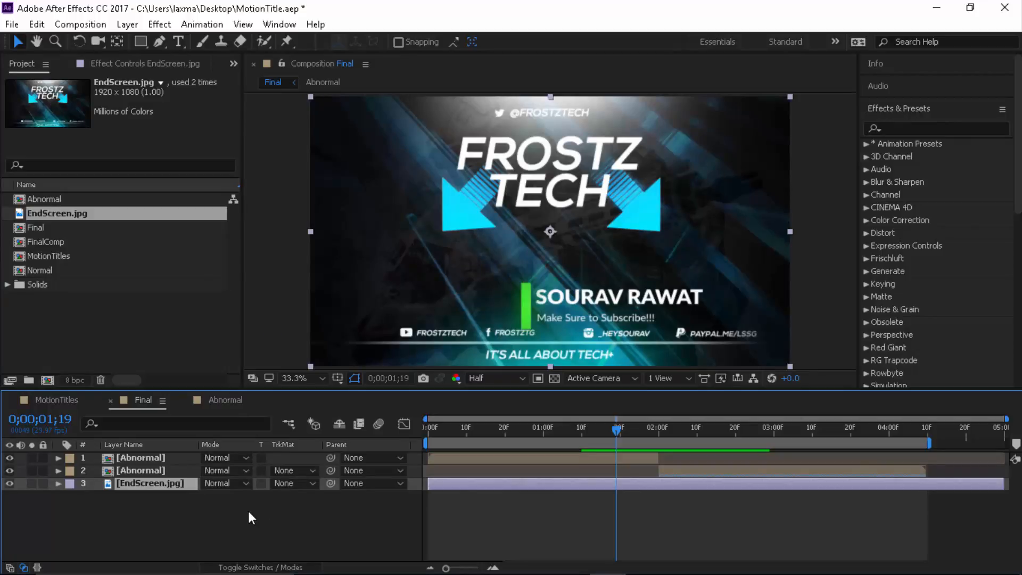
- Remove the EndScreen.jpg layer from Final, check MotionTitles for comparison, and restore EndScreen.jpg beneath the two Abnormal layers
{"action": "left_click", "coordinate": [552, 383]}
{"action": "left_click", "coordinate": [180, 490]}
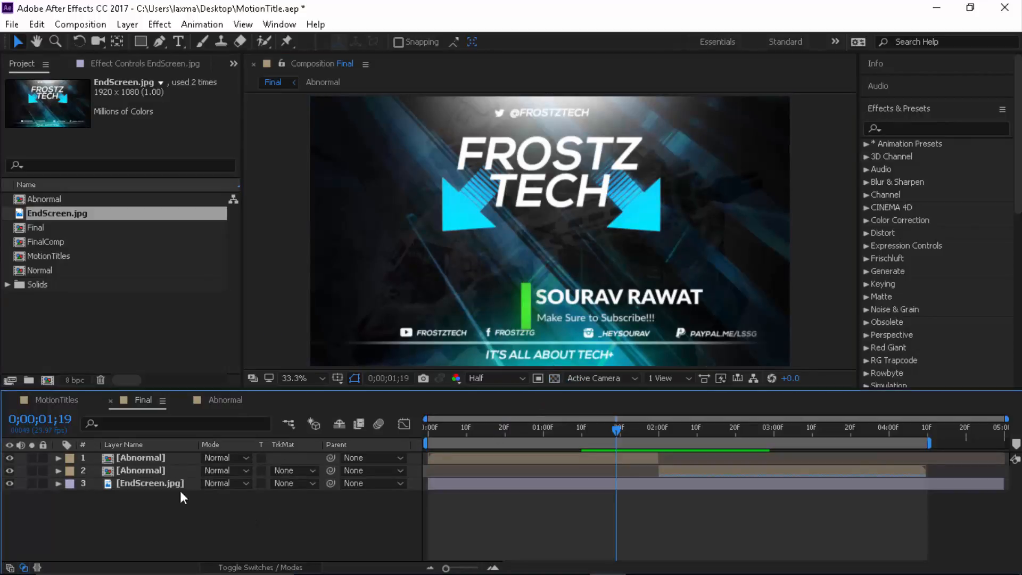
{"action": "left_click", "coordinate": [148, 479]}
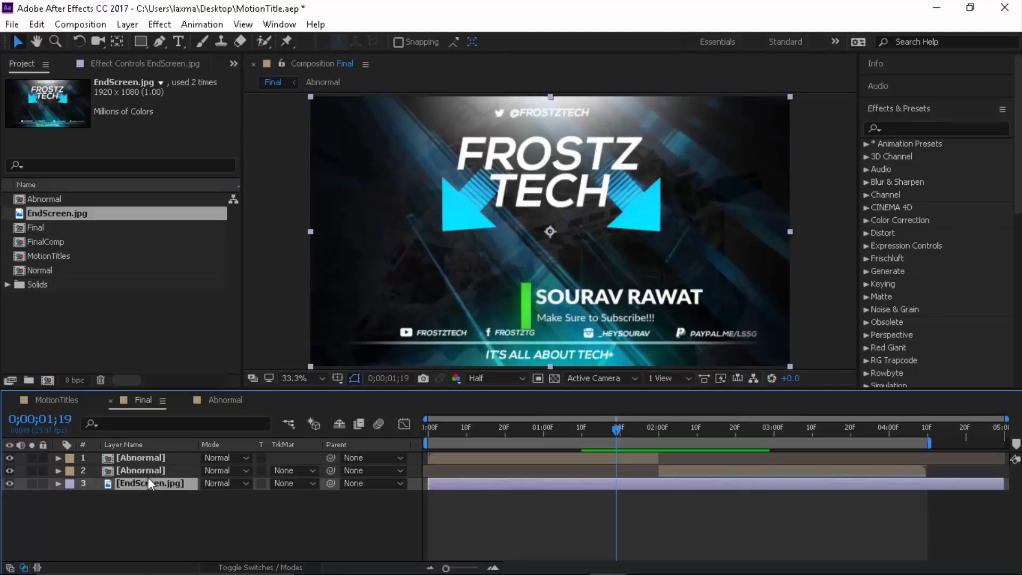
{"action": "key", "text": "Delete"}
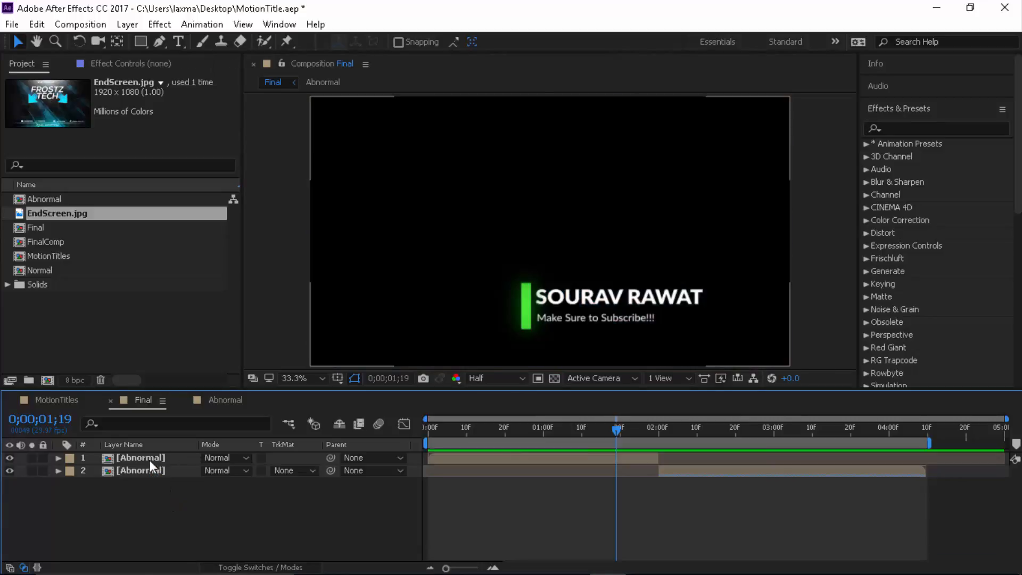
{"action": "left_click", "coordinate": [56, 399]}
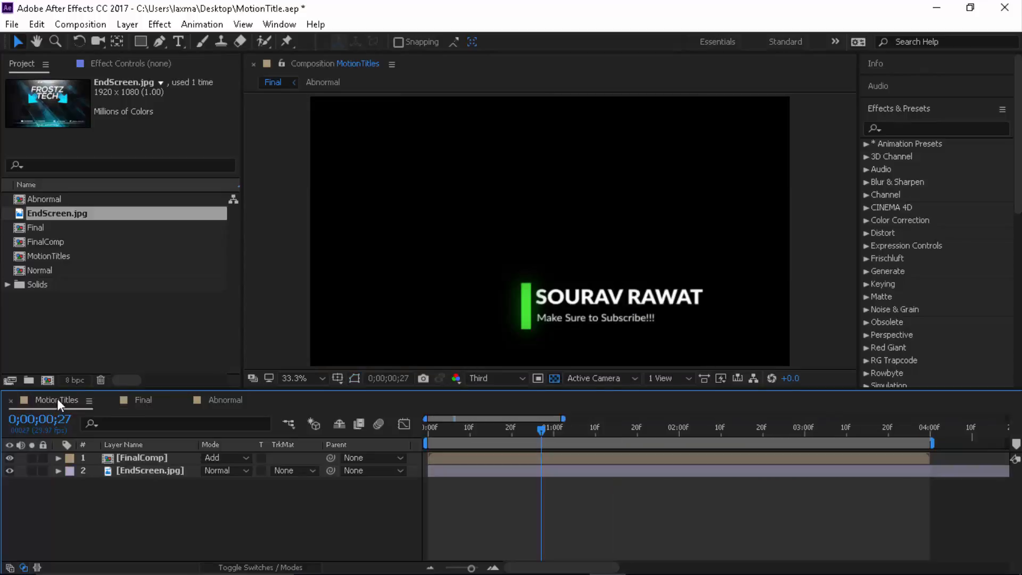
{"action": "left_click", "coordinate": [135, 400]}
{"action": "left_click_drag", "start_coordinate": [42, 222], "coordinate": [133, 494]}
- Pre-compose both Abnormal layers into a new composition named FinallyFinal, moving all attributes into it
{"action": "left_click", "coordinate": [149, 468]}
{"action": "left_click", "coordinate": [145, 462], "text": "shift"}
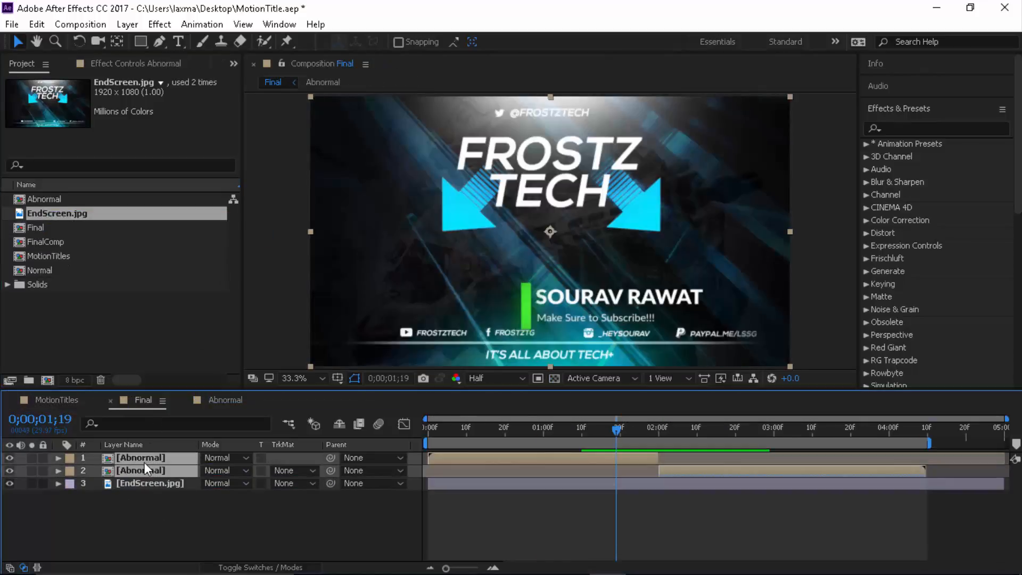
{"action": "right_click", "coordinate": [145, 462]}
{"action": "left_click", "coordinate": [186, 503]}
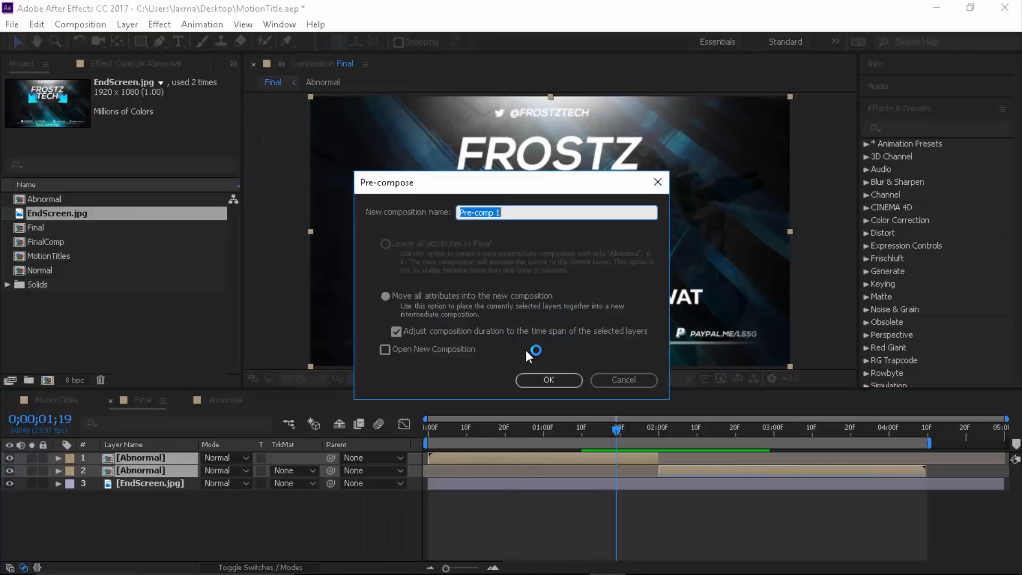
{"action": "type", "text": "FinalFi"}
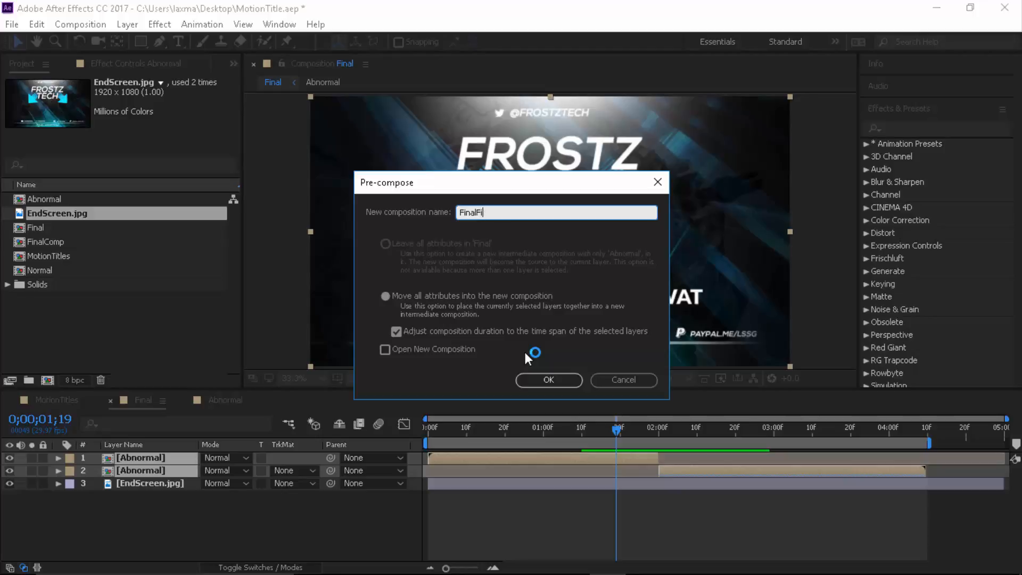
{"action": "key", "text": "BackSpace"}
{"action": "key", "text": "BackSpace"}
{"action": "key", "text": "BackSpace"}
{"action": "type", "text": "llyFinal"}
{"action": "key", "text": "Return"}
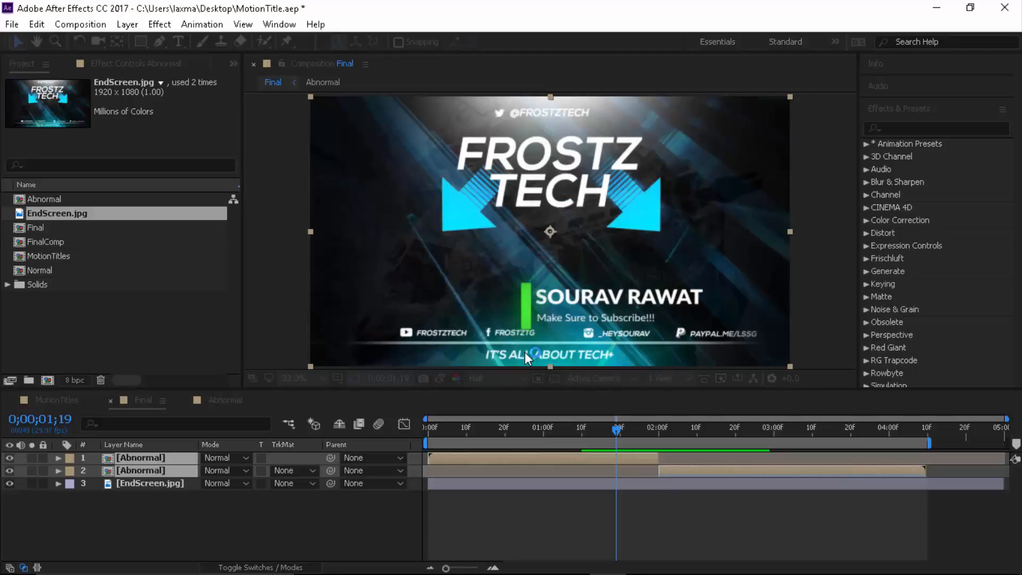
- Set the FinallyFinal layer's blending mode to Add over the EndScreen.jpg background
{"action": "left_click", "coordinate": [223, 458]}
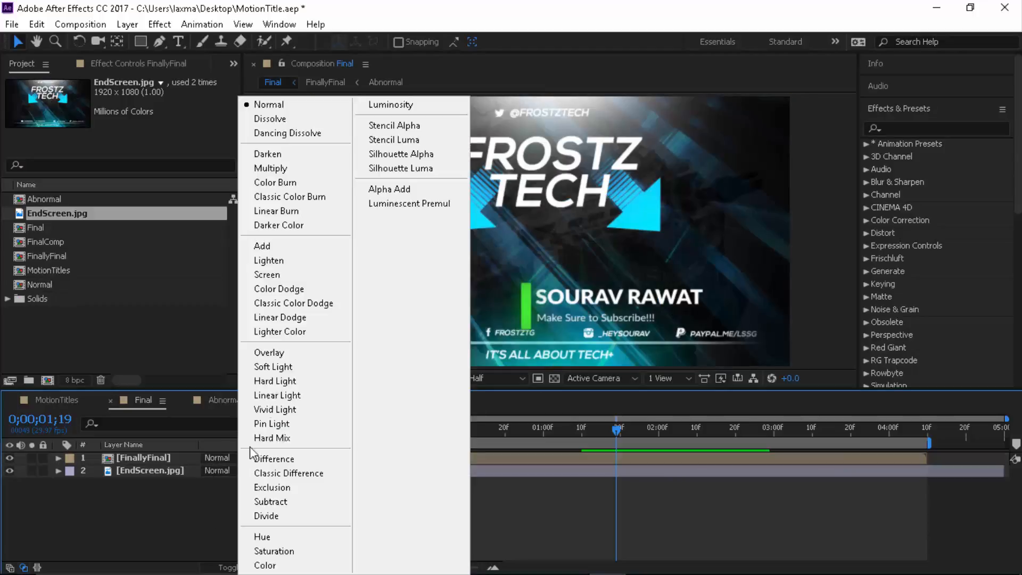
{"action": "left_click", "coordinate": [261, 245]}
{"action": "left_click", "coordinate": [248, 500]}
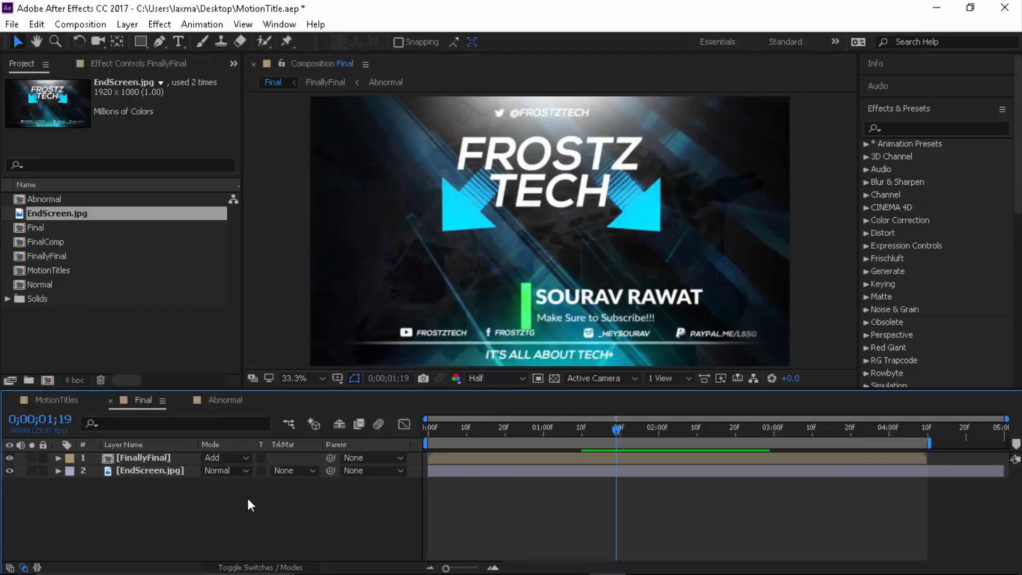
- Preview the Final composition to examine the blended title animation over the background
{"action": "key", "text": "space"}
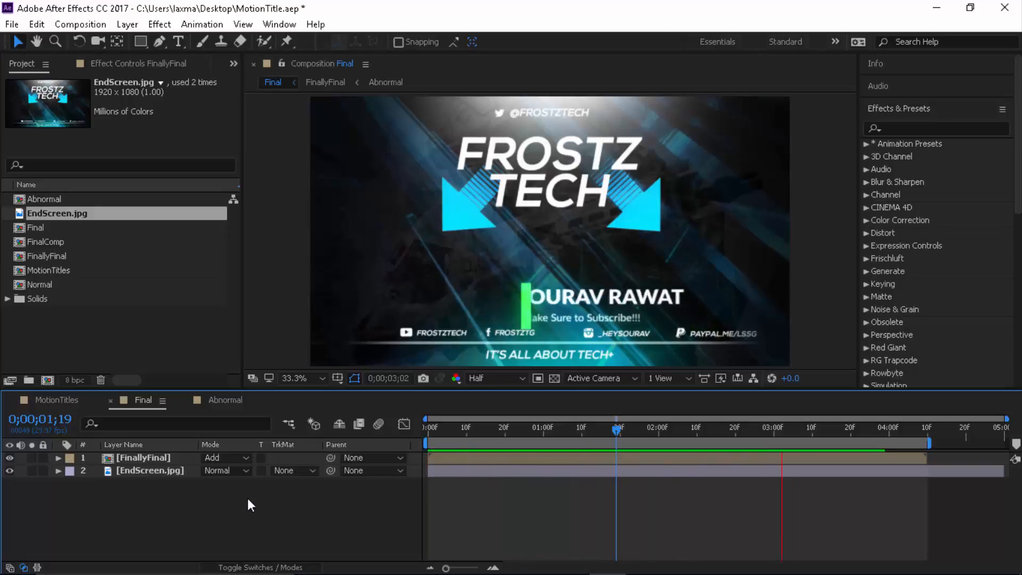
{"action": "key", "text": "space"}
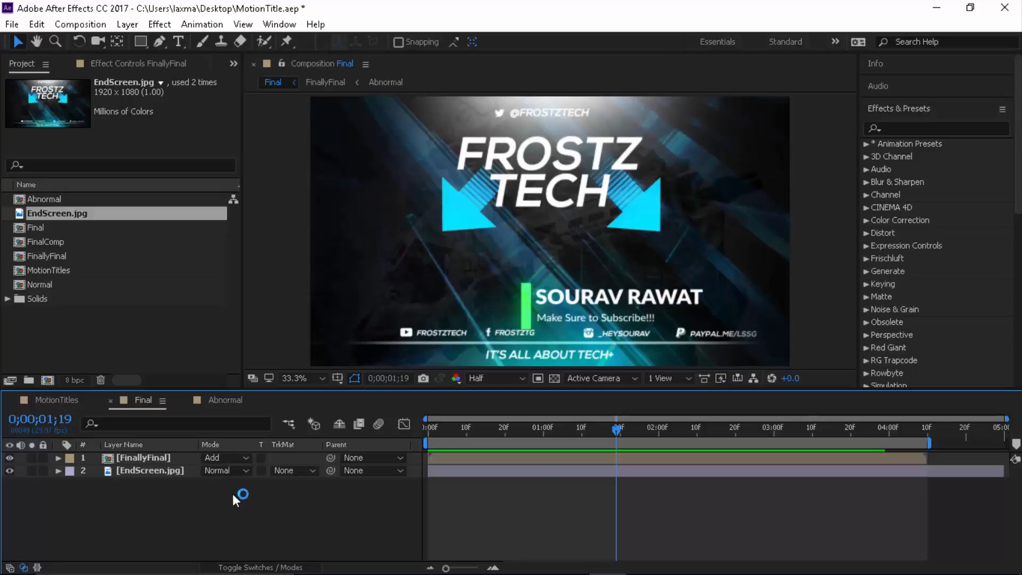
{"action": "key", "text": "space"}
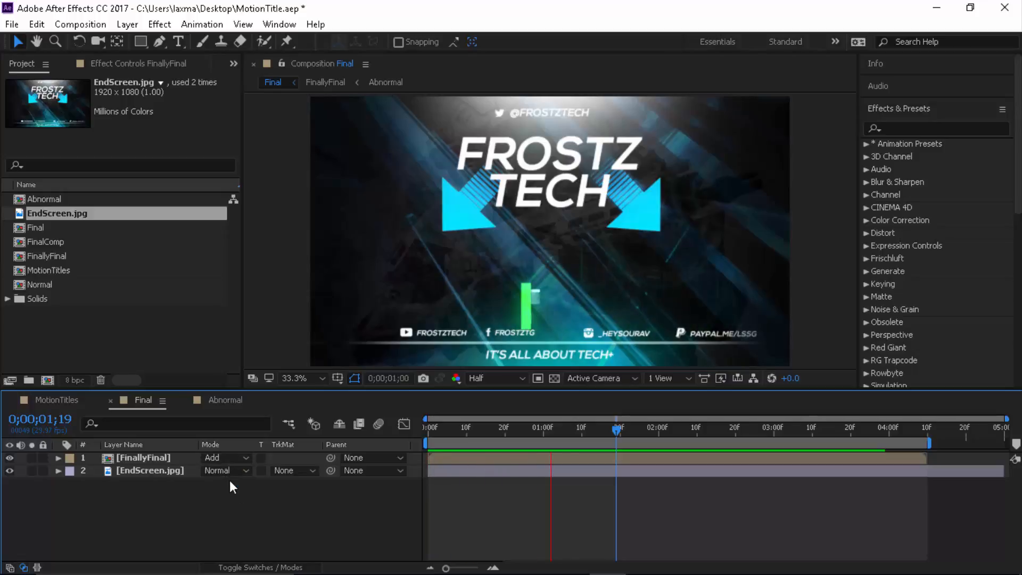